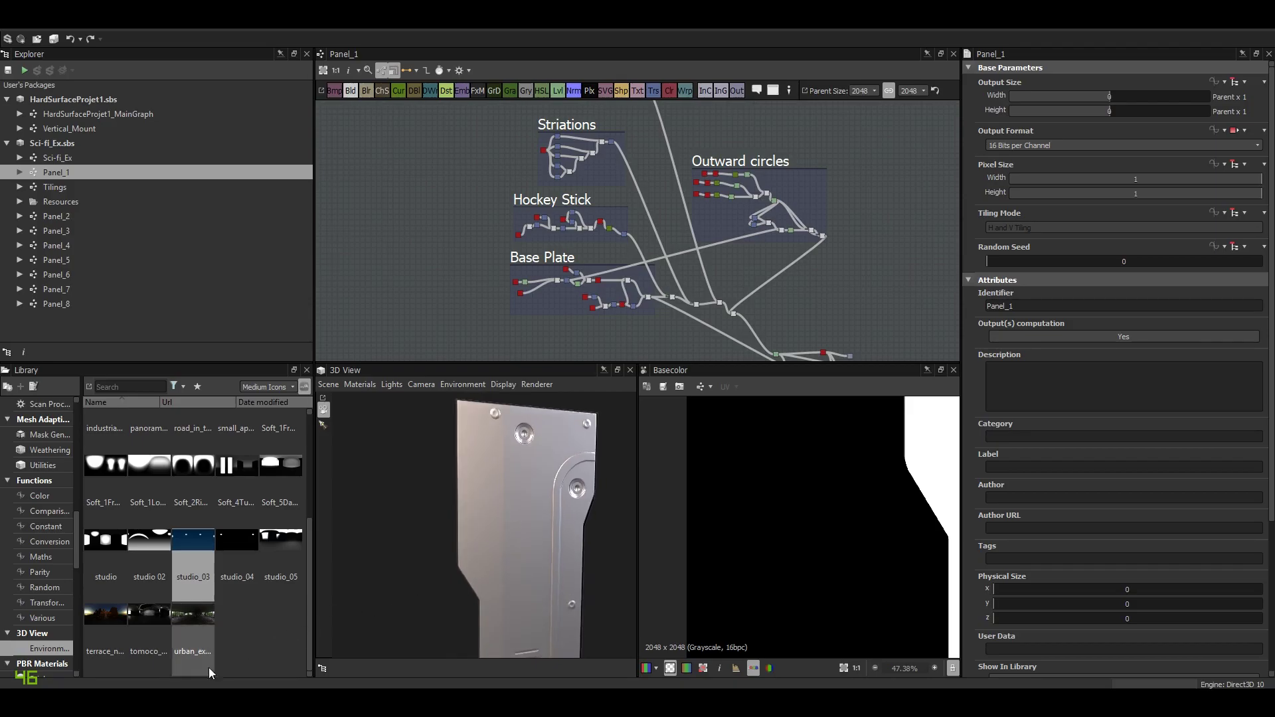
Switch to the browser and examine the SubD, Production and Concept panel references on the ArtStation "Production vs Concept" page.
click(227, 701)
scroll(580, 377, down, 2)
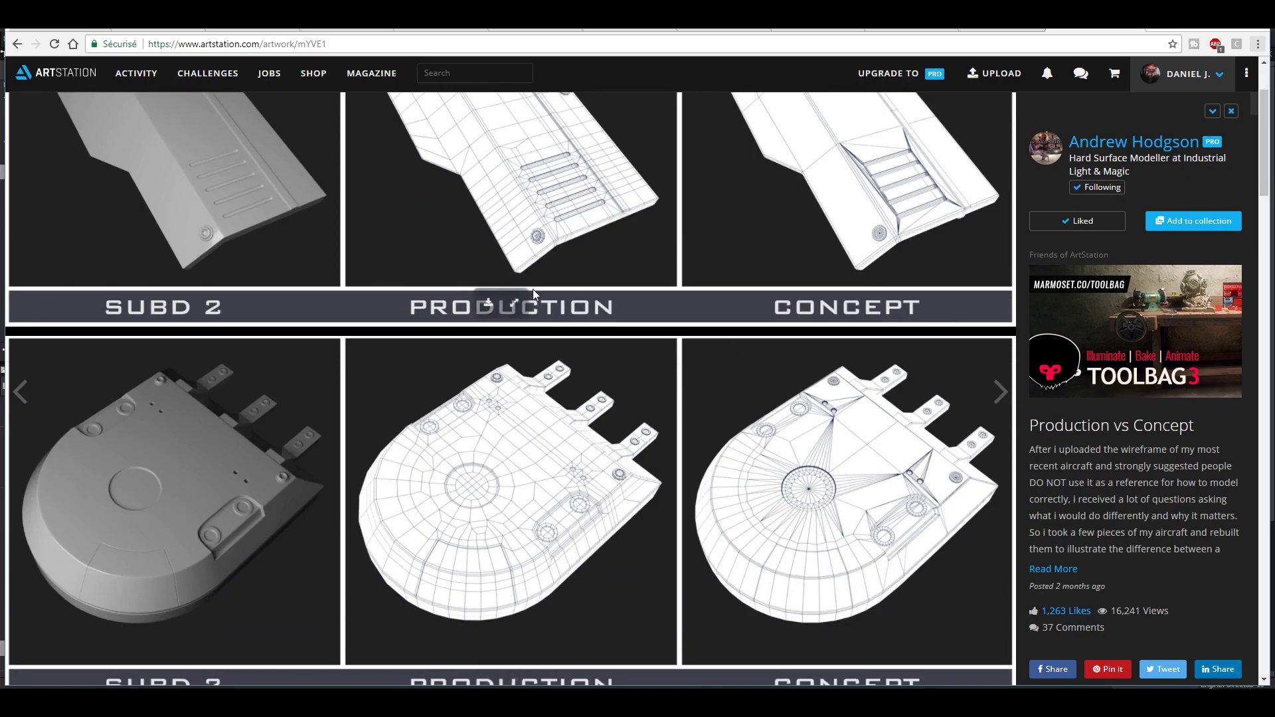
scroll(533, 289, down, 3)
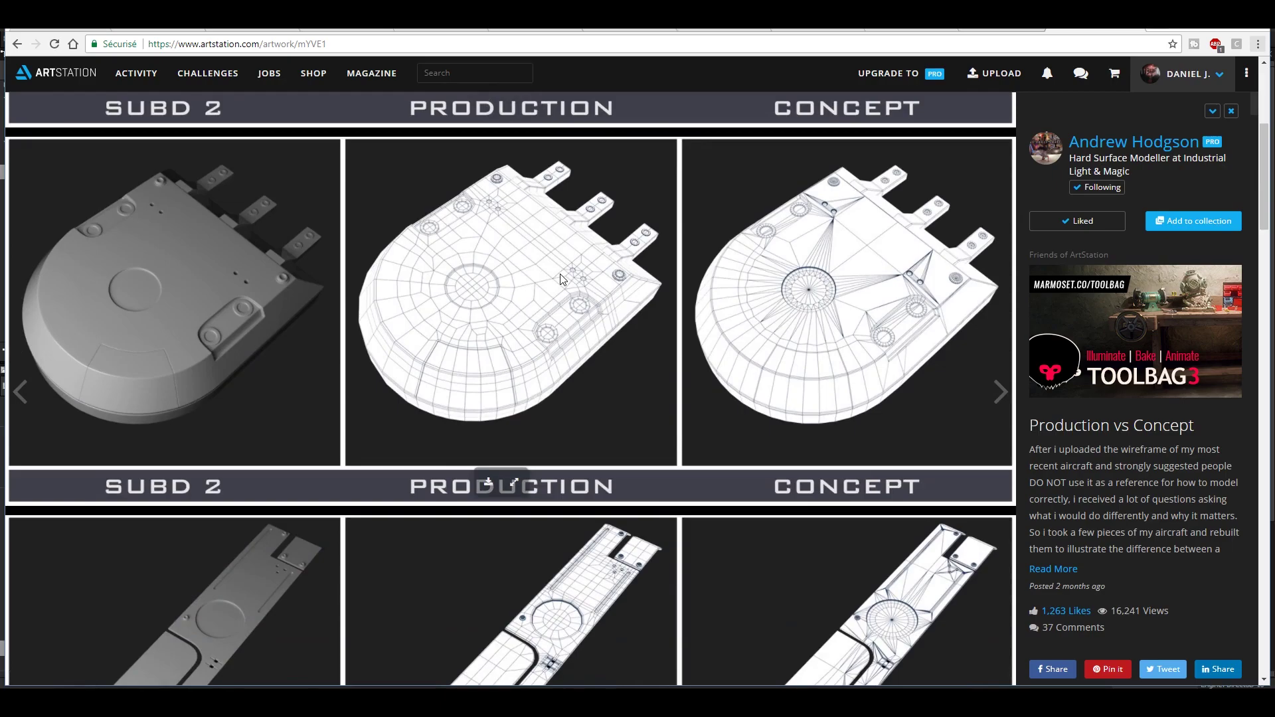
scroll(560, 279, down, 1)
scroll(559, 274, down, 1)
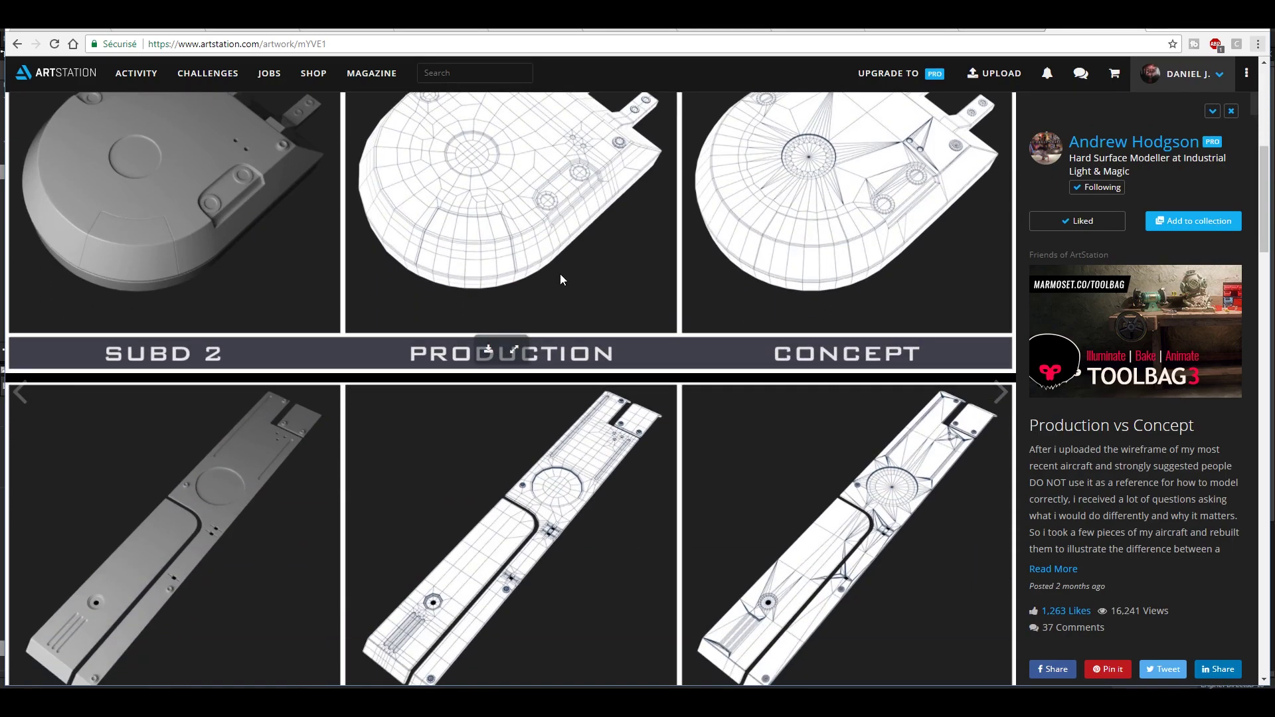
scroll(559, 278, down, 2)
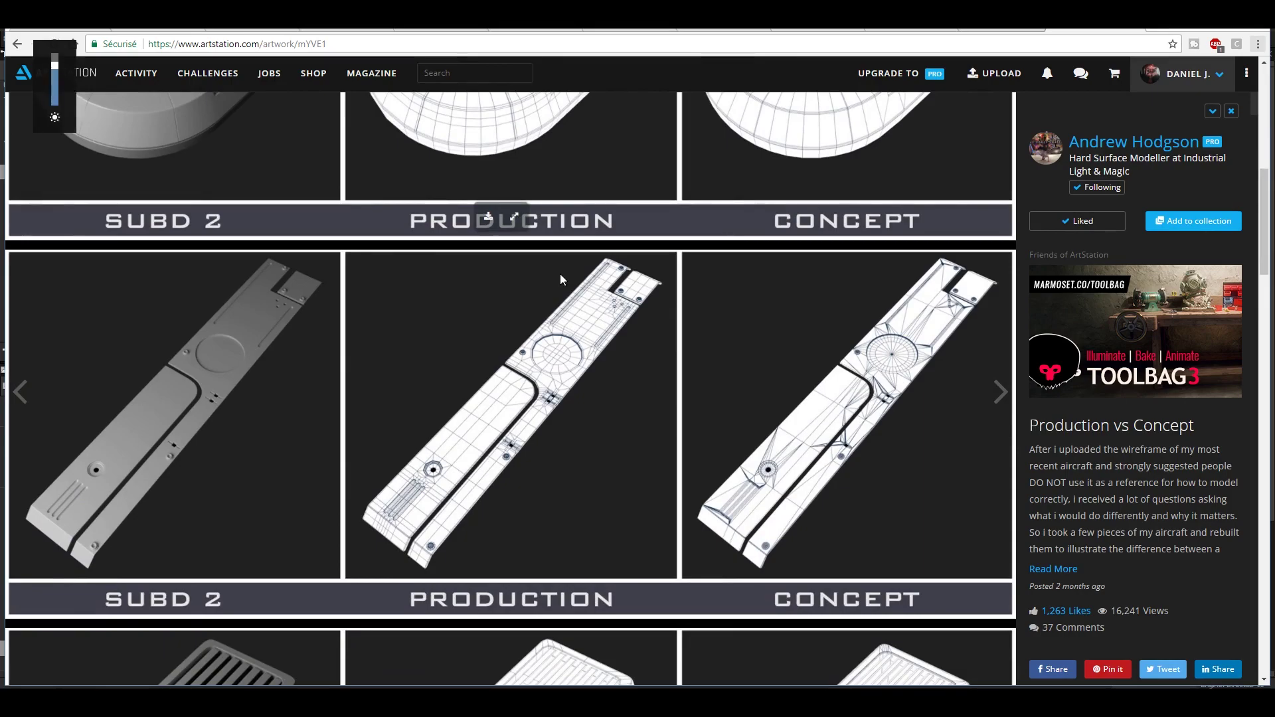
scroll(569, 268, down, 2)
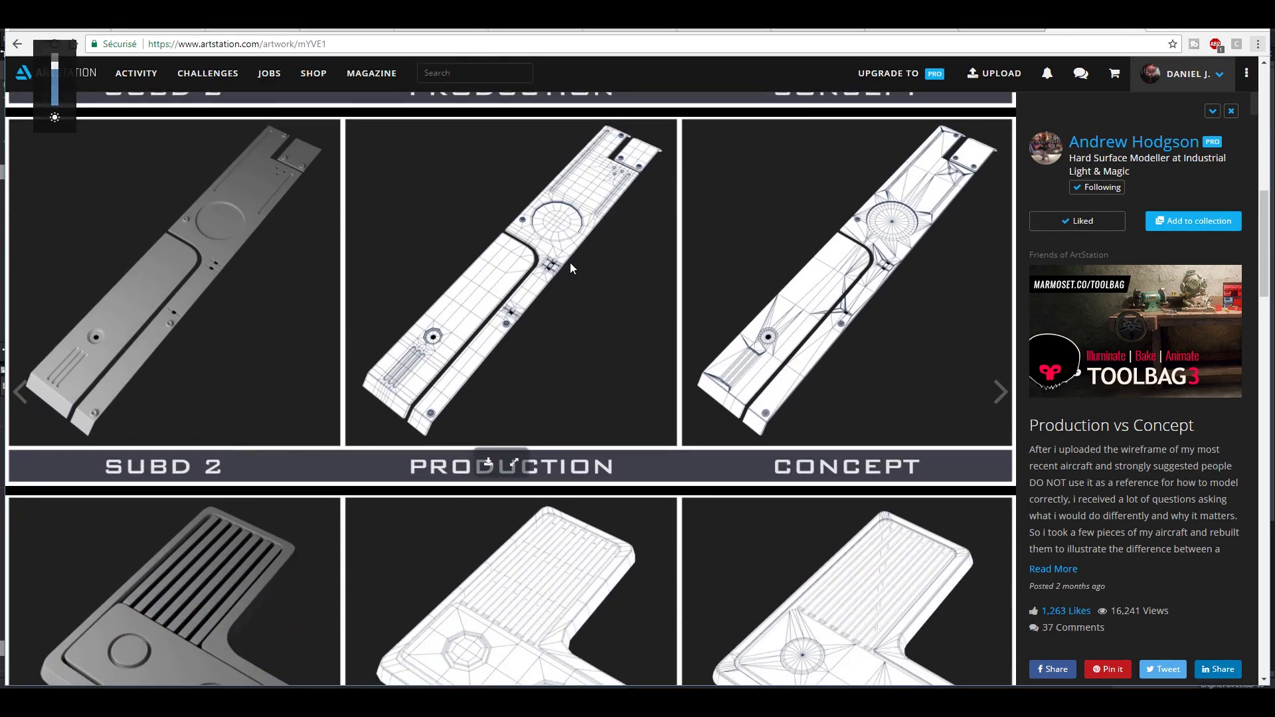
scroll(570, 268, up, 6)
scroll(569, 265, up, 5)
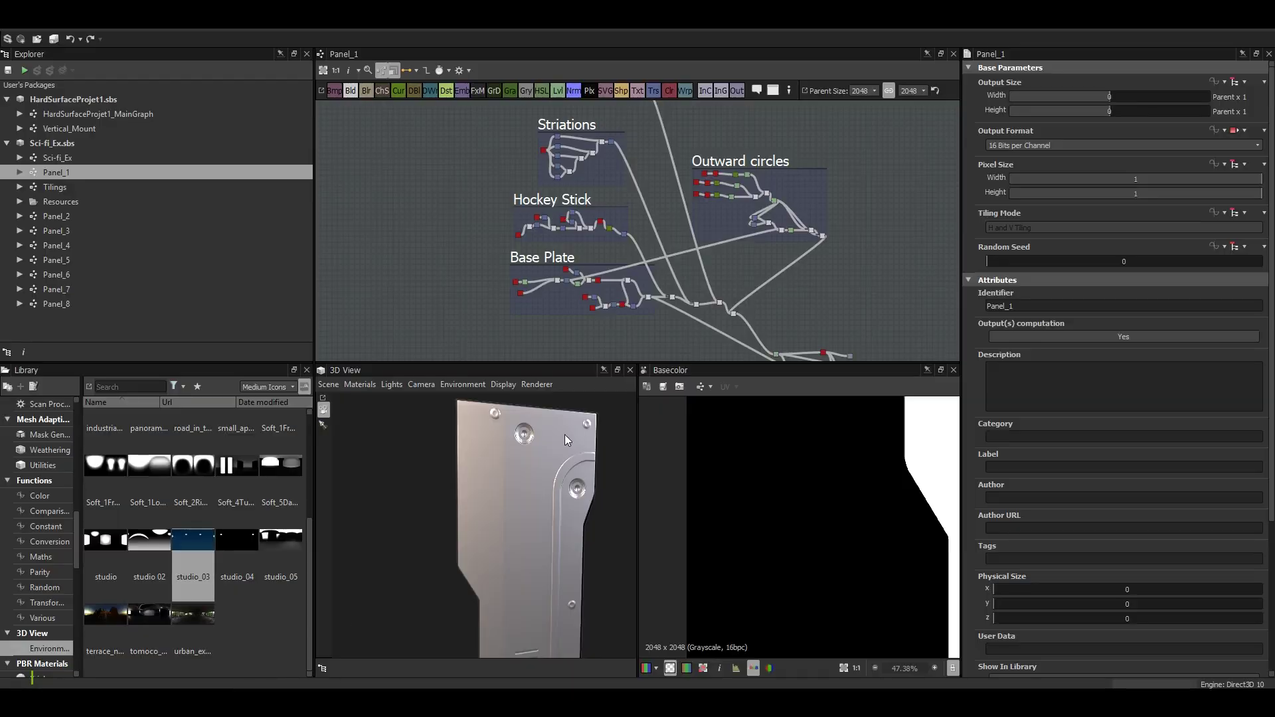
In Substance Designer, examine the Panel_1 graph's node chain after the Base Plate frame and view the panel from several angles in 3D.
scroll(671, 281, up, 5)
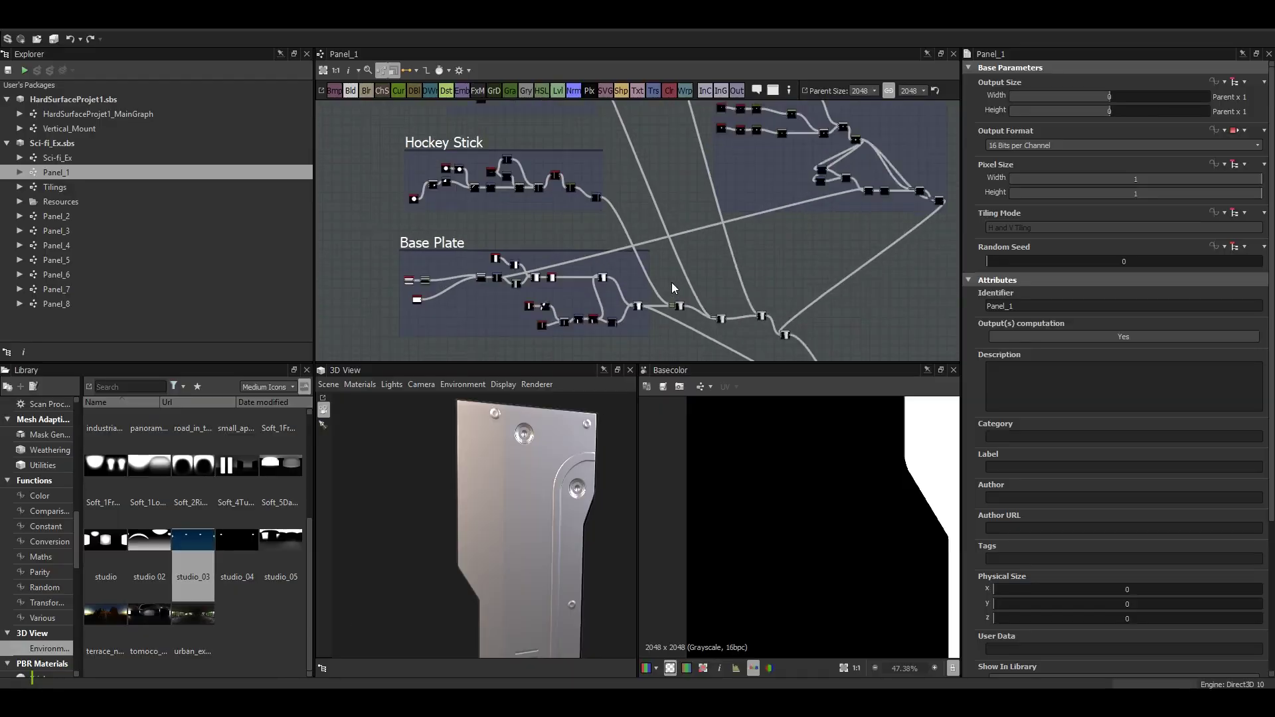
middle_drag(613, 217, 600, 193)
middle_drag(723, 240, 592, 206)
drag(560, 476, 441, 515)
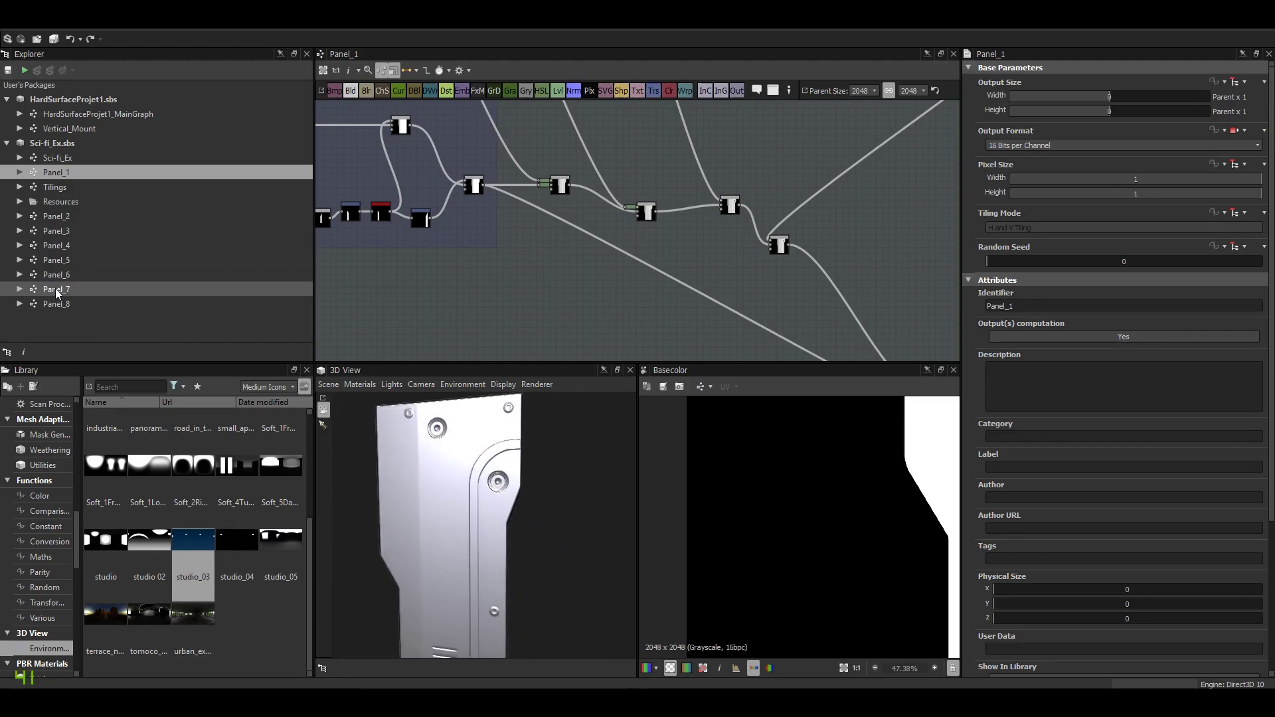
drag(456, 524, 383, 571)
Switch to the browser and review all the reference panels and the topology notes on the "Production vs Concept" page.
click(292, 702)
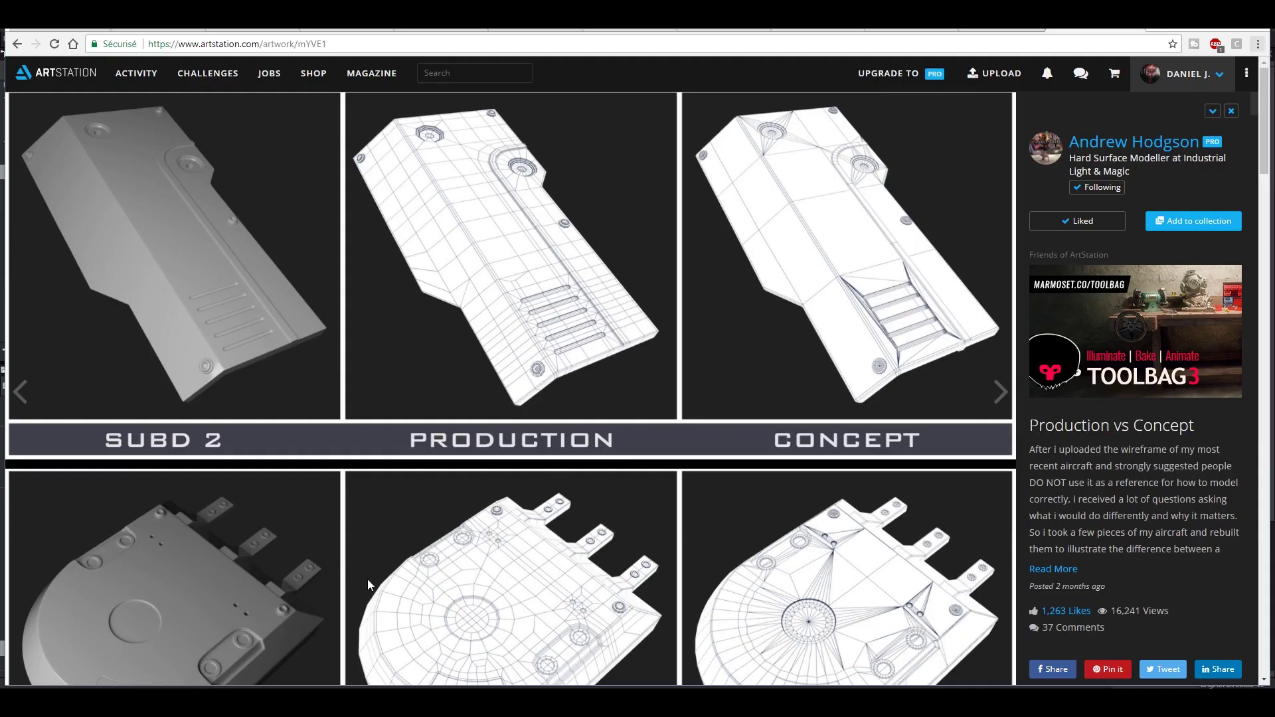
scroll(581, 374, down, 6)
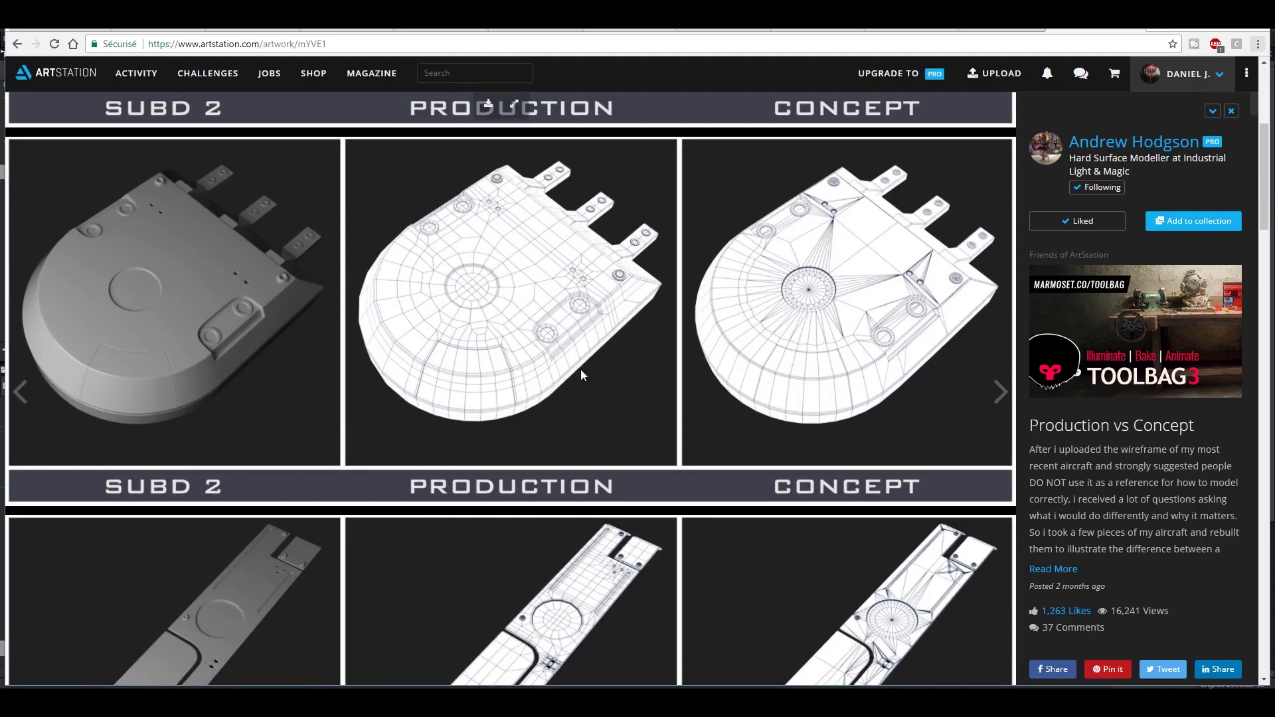
scroll(628, 385, down, 3)
scroll(629, 395, down, 5)
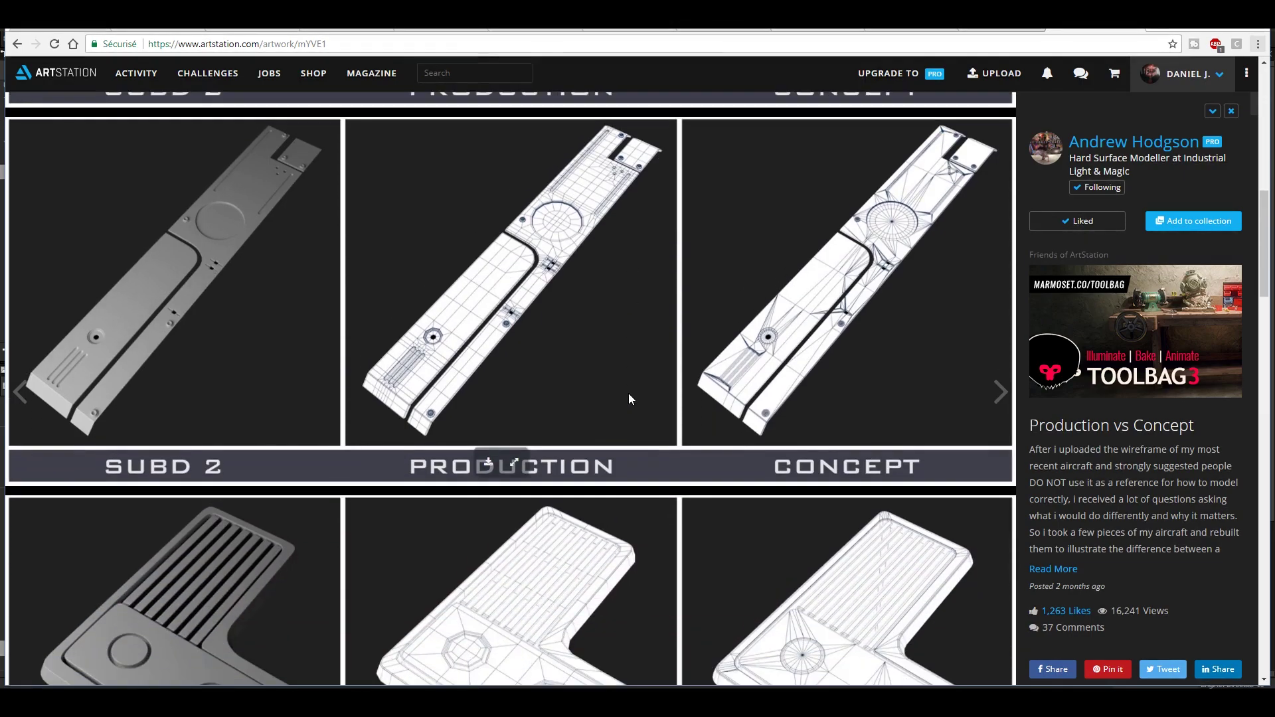
scroll(647, 411, down, 7)
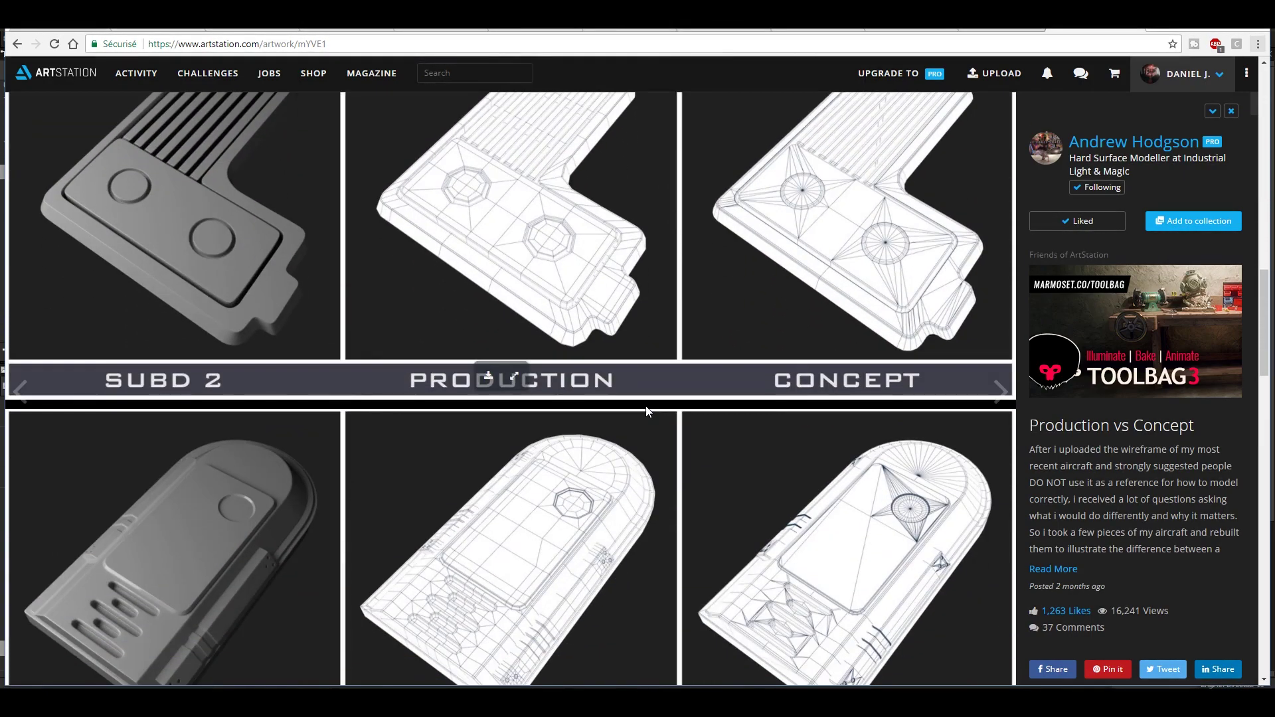
scroll(648, 412, down, 4)
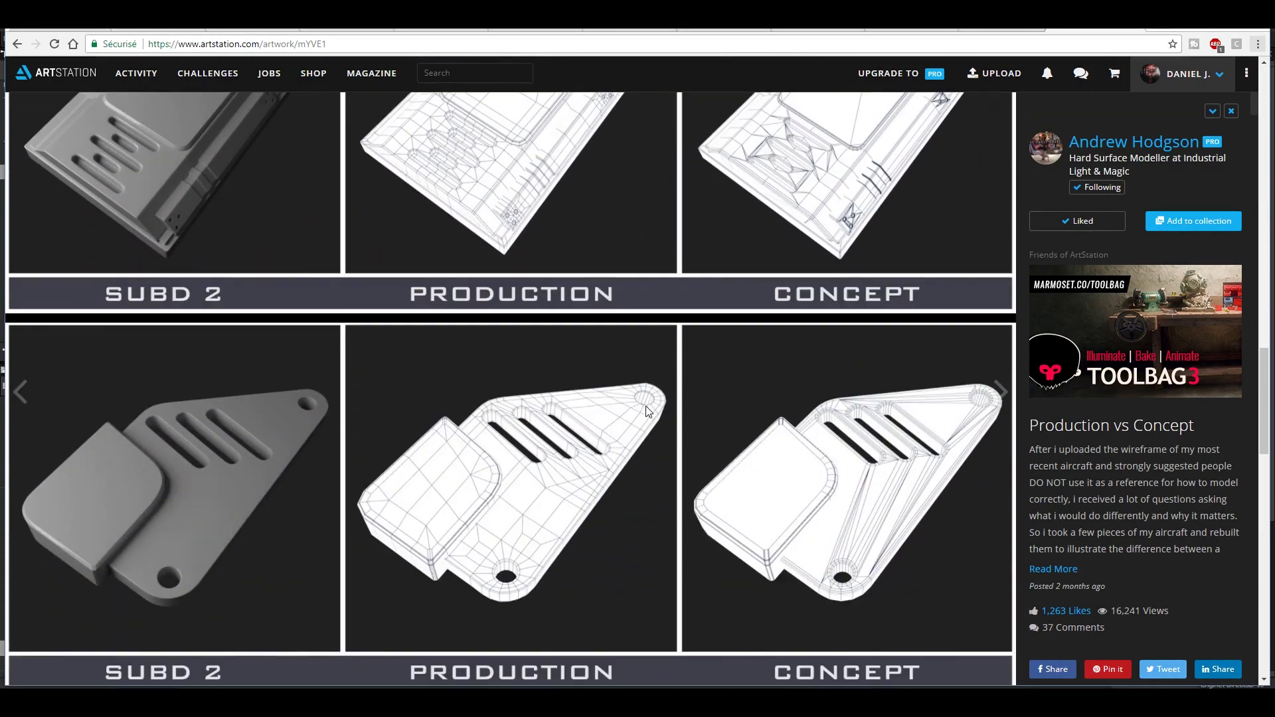
scroll(647, 412, down, 10)
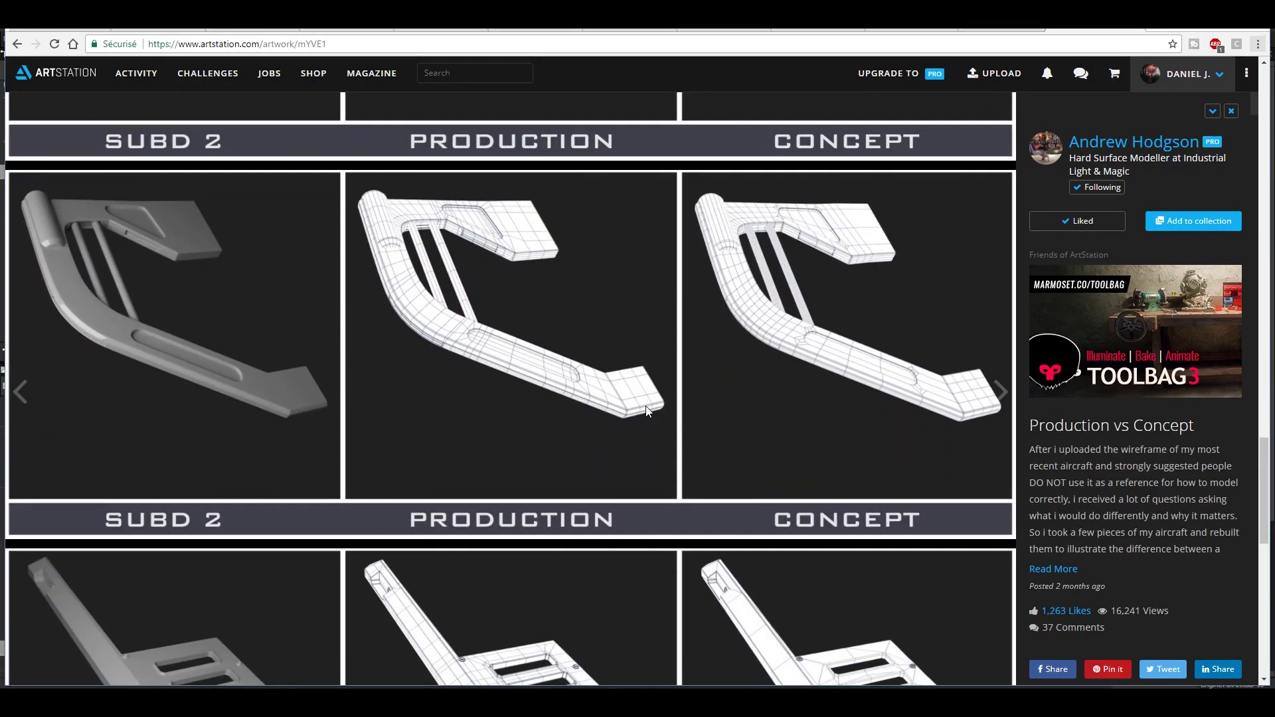
scroll(648, 412, down, 11)
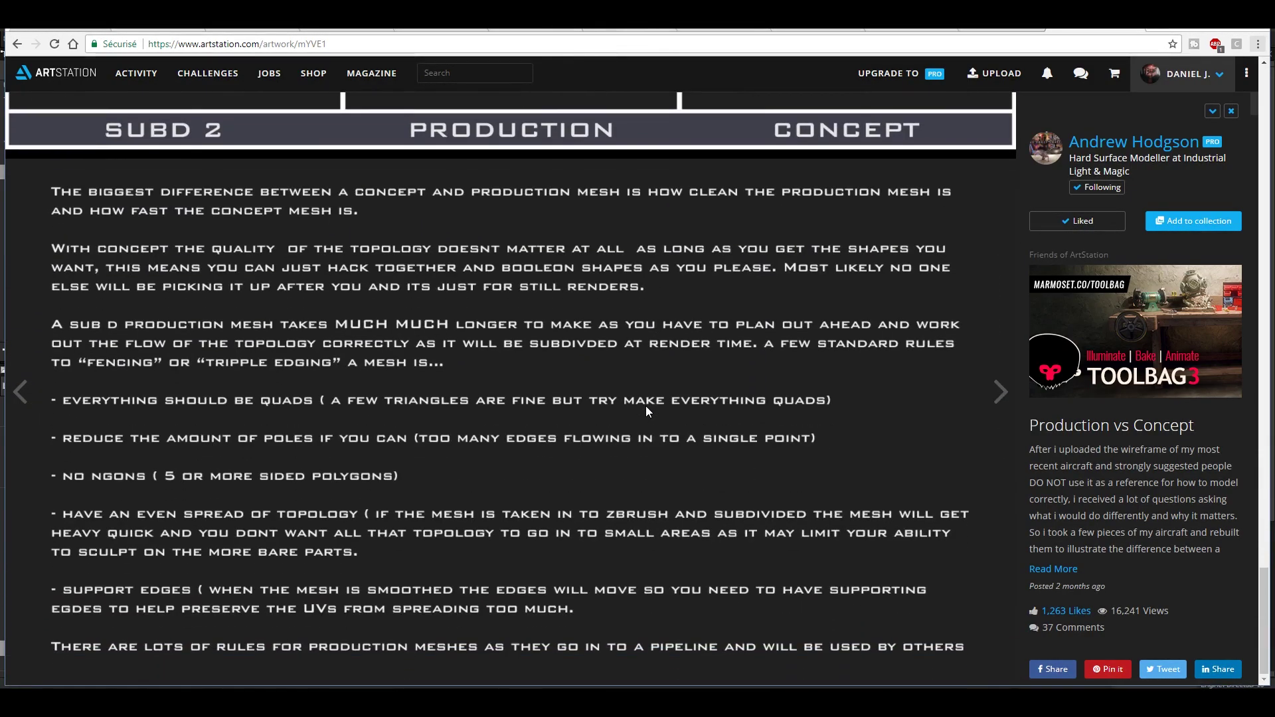
scroll(646, 406, up, 10)
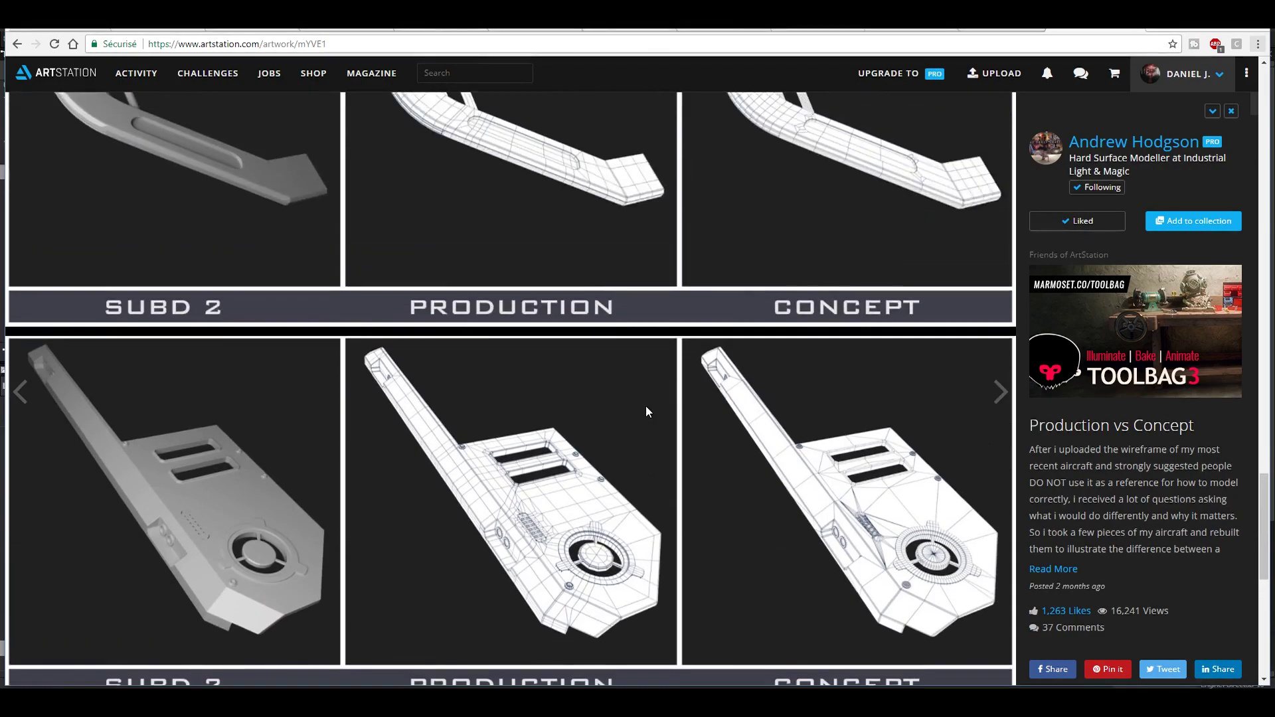
scroll(648, 411, up, 9)
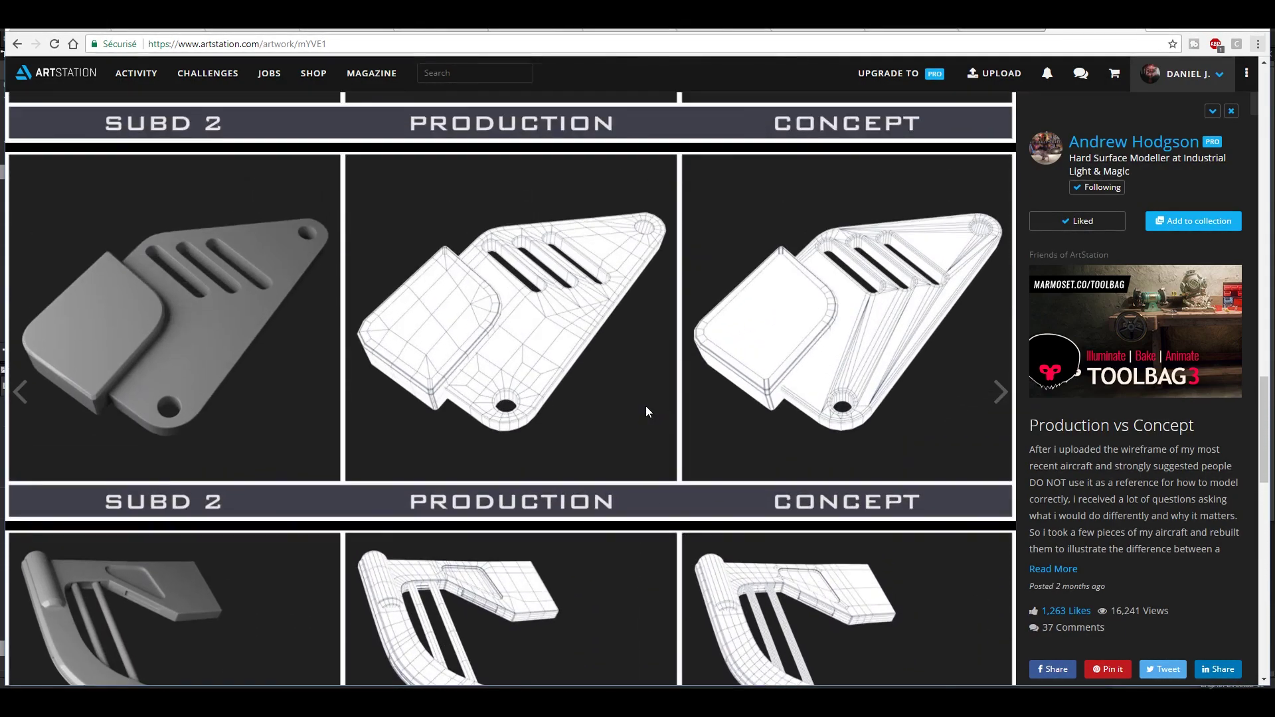
scroll(647, 412, up, 15)
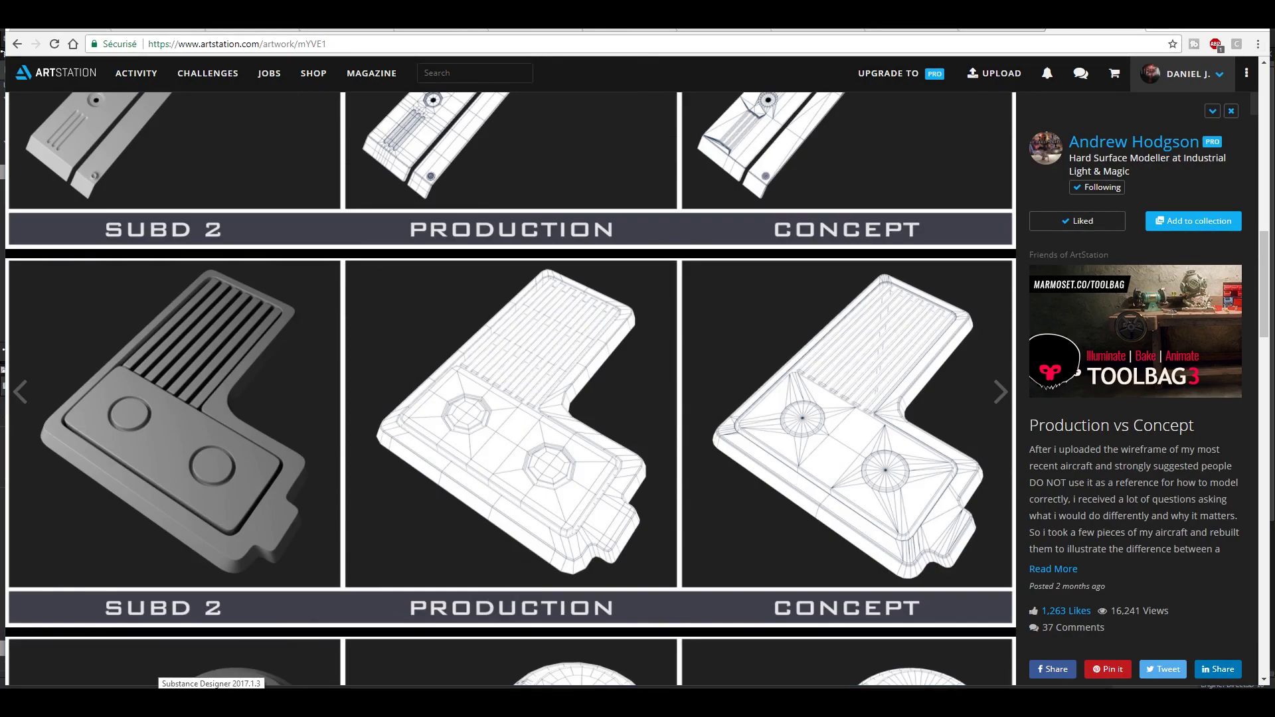
Switch to Substance Designer, open the Panel_2 graph and view its rounded panel in 3D.
click(211, 702)
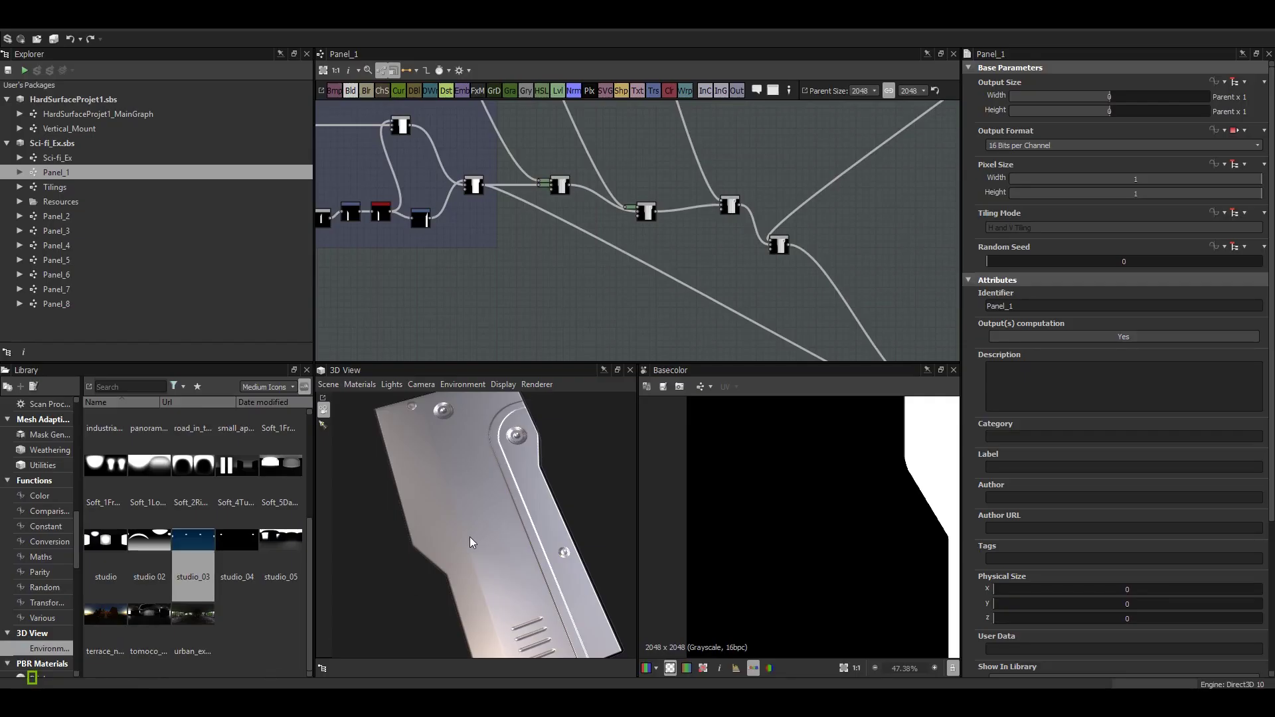
click(72, 221)
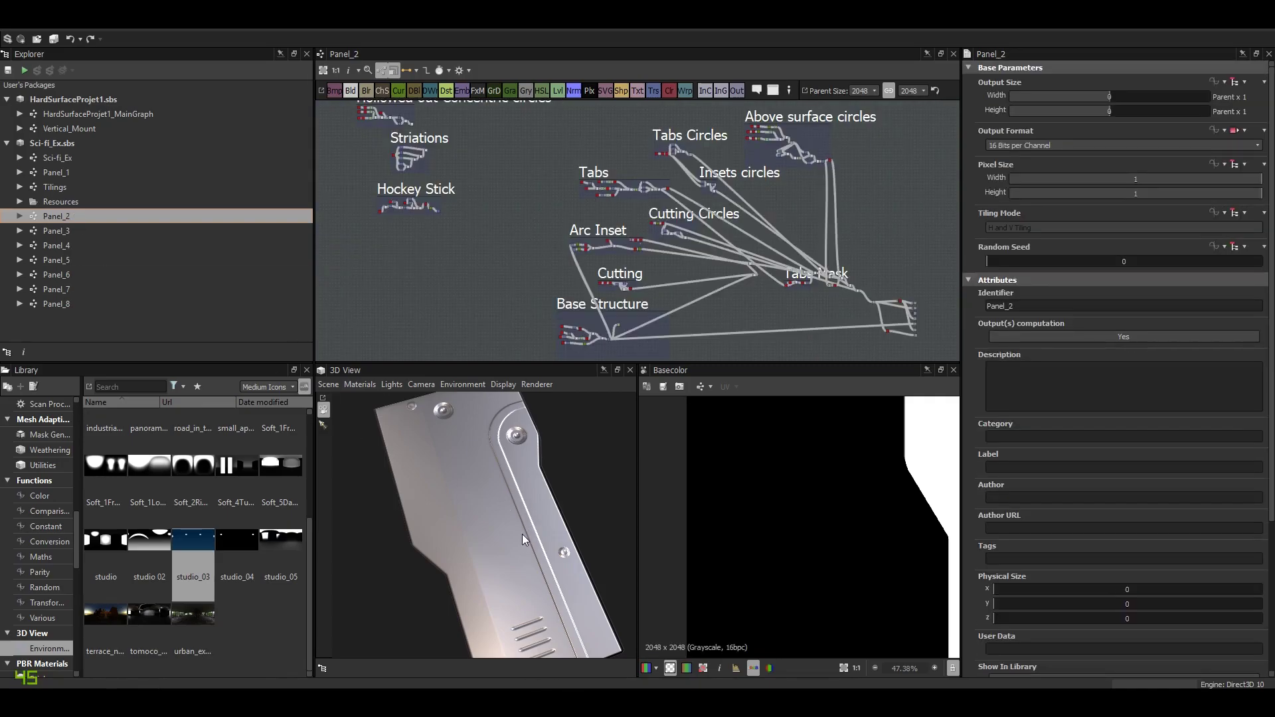
drag(597, 526, 509, 531)
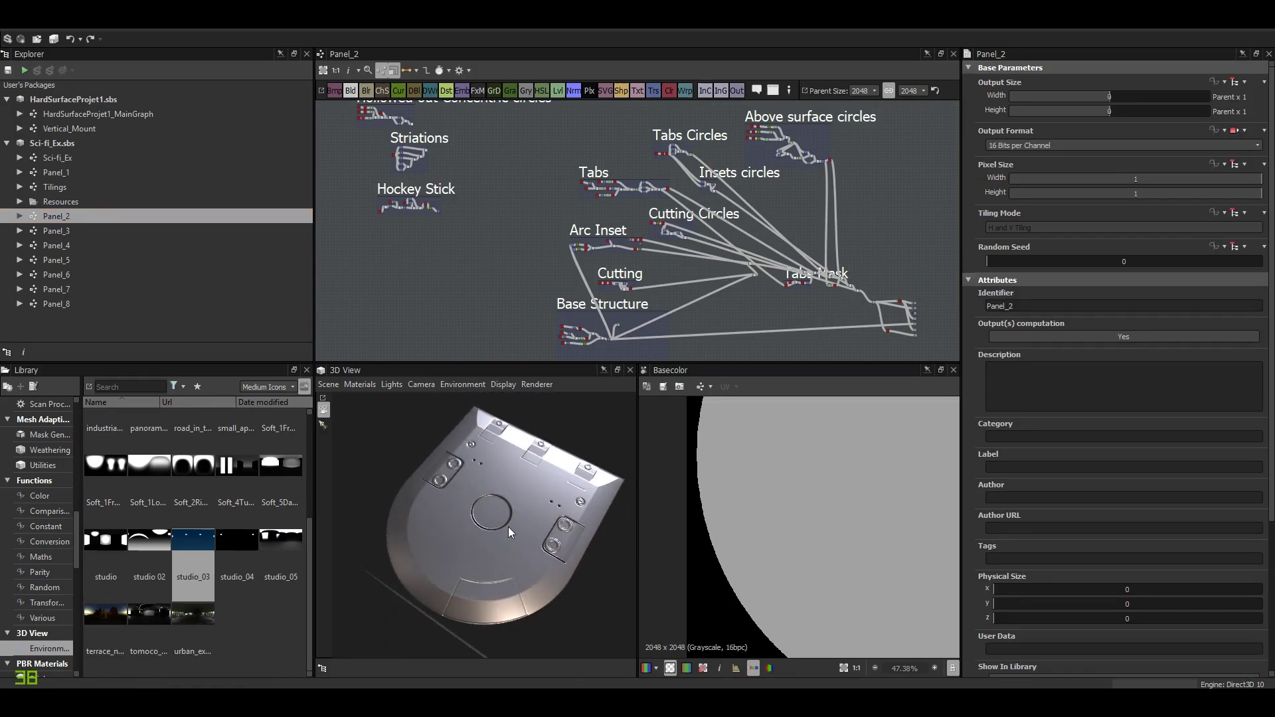
Open the Panel_3 graph and inspect its surface details up close in 3D, followed by the Panel_4 graph and its L-shaped panel.
click(65, 231)
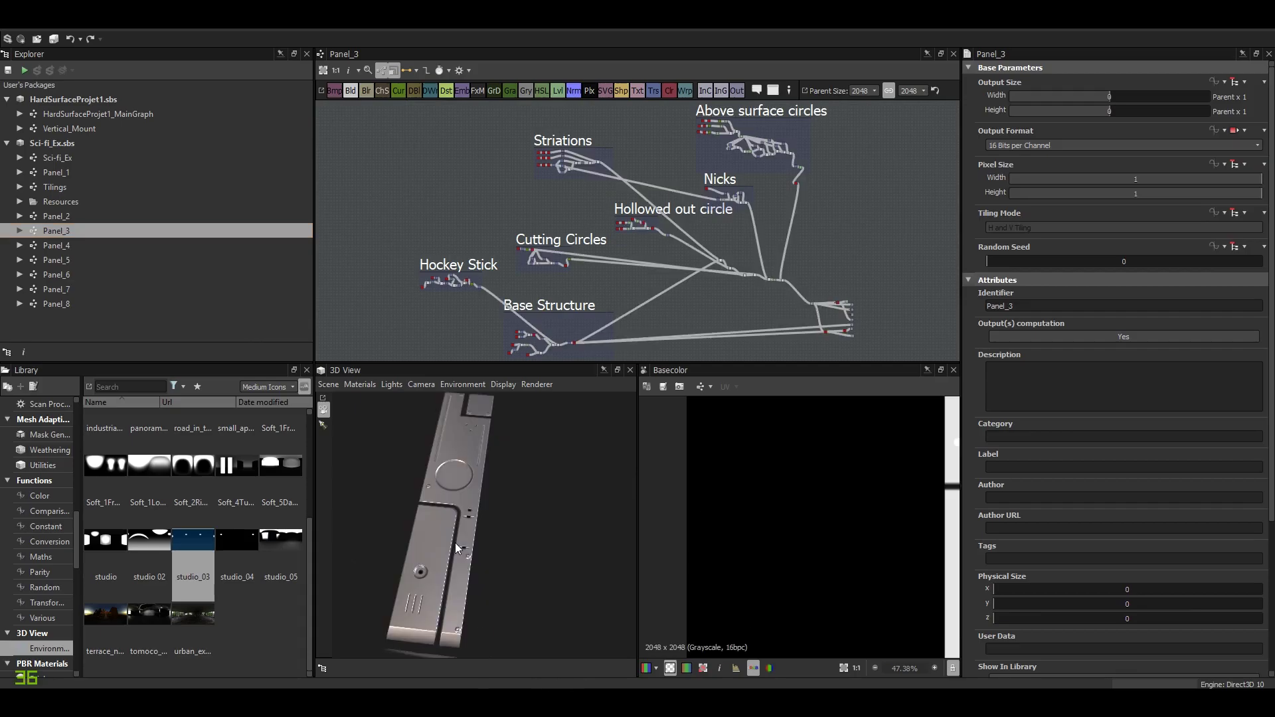
scroll(456, 544, up, 6)
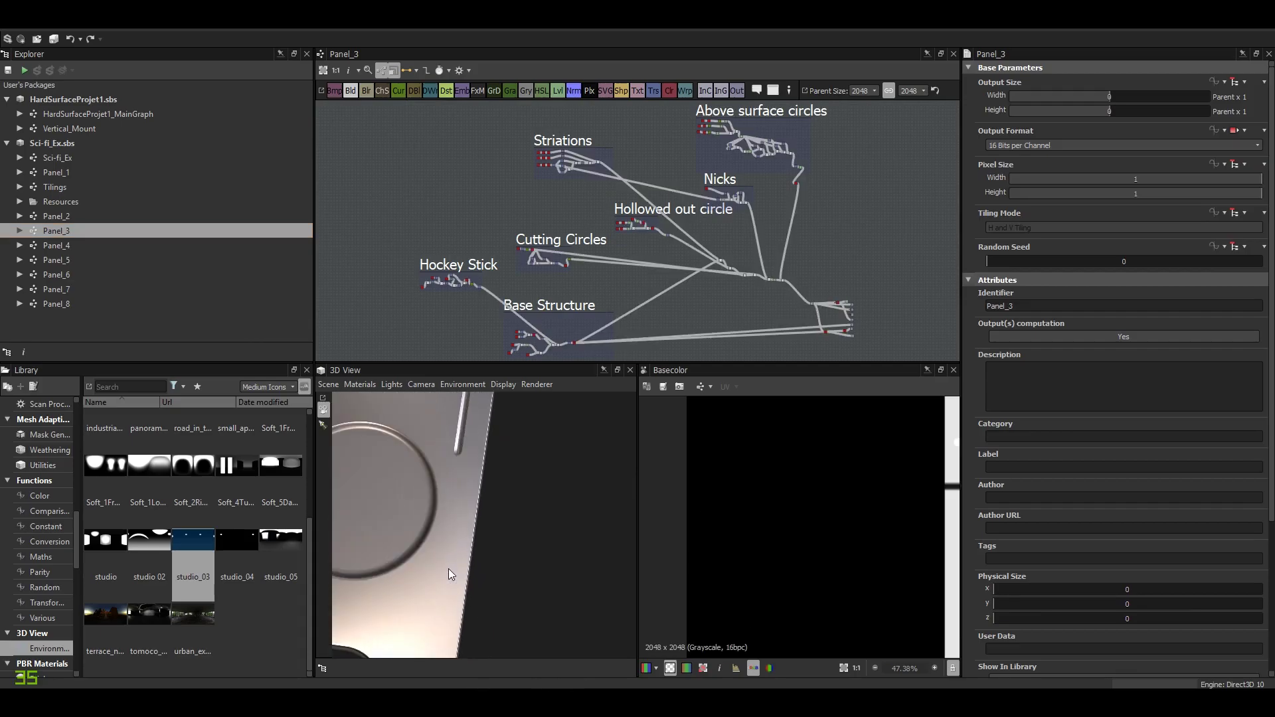
middle_drag(448, 569, 480, 484)
scroll(481, 484, down, 6)
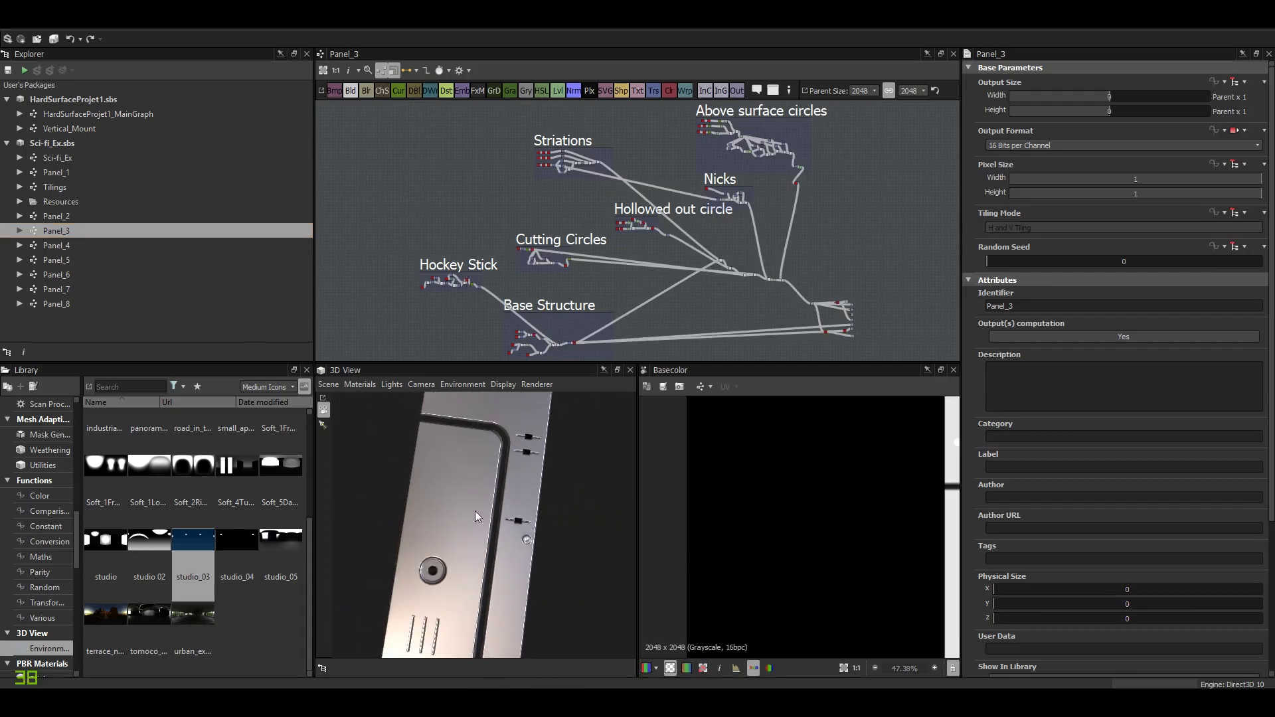
scroll(477, 523, down, 2)
click(41, 246)
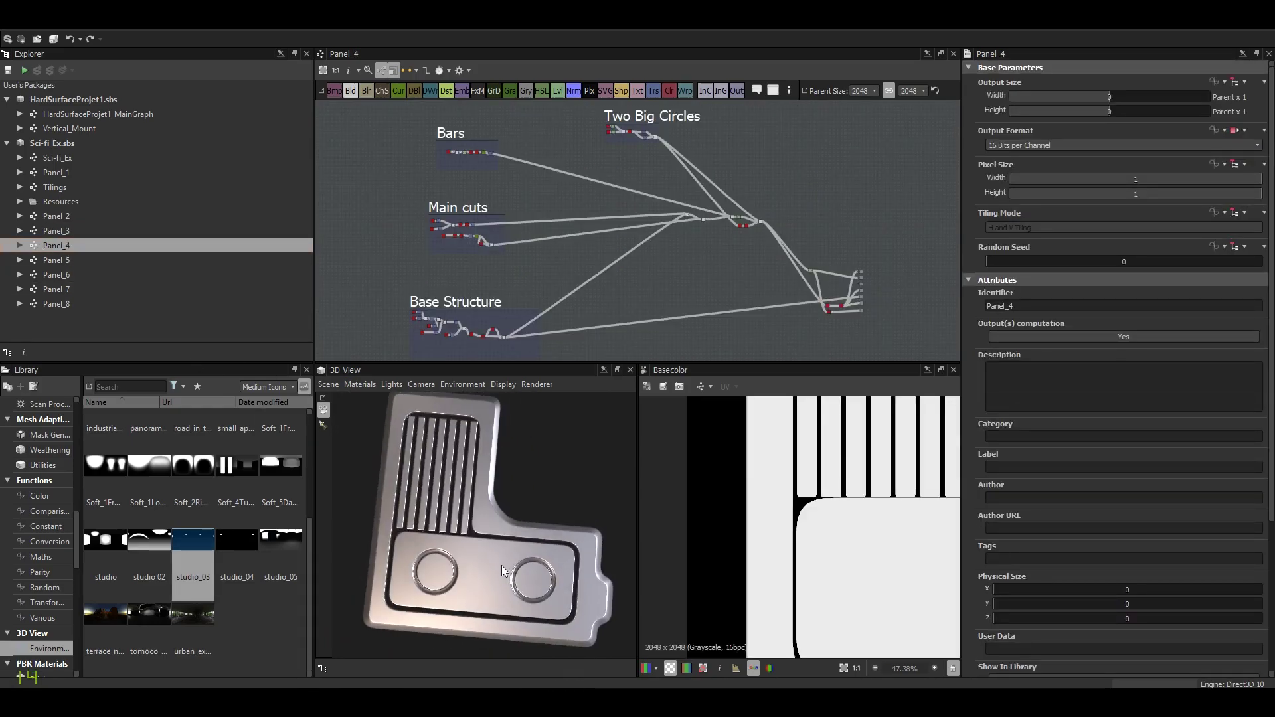
drag(501, 571, 493, 552)
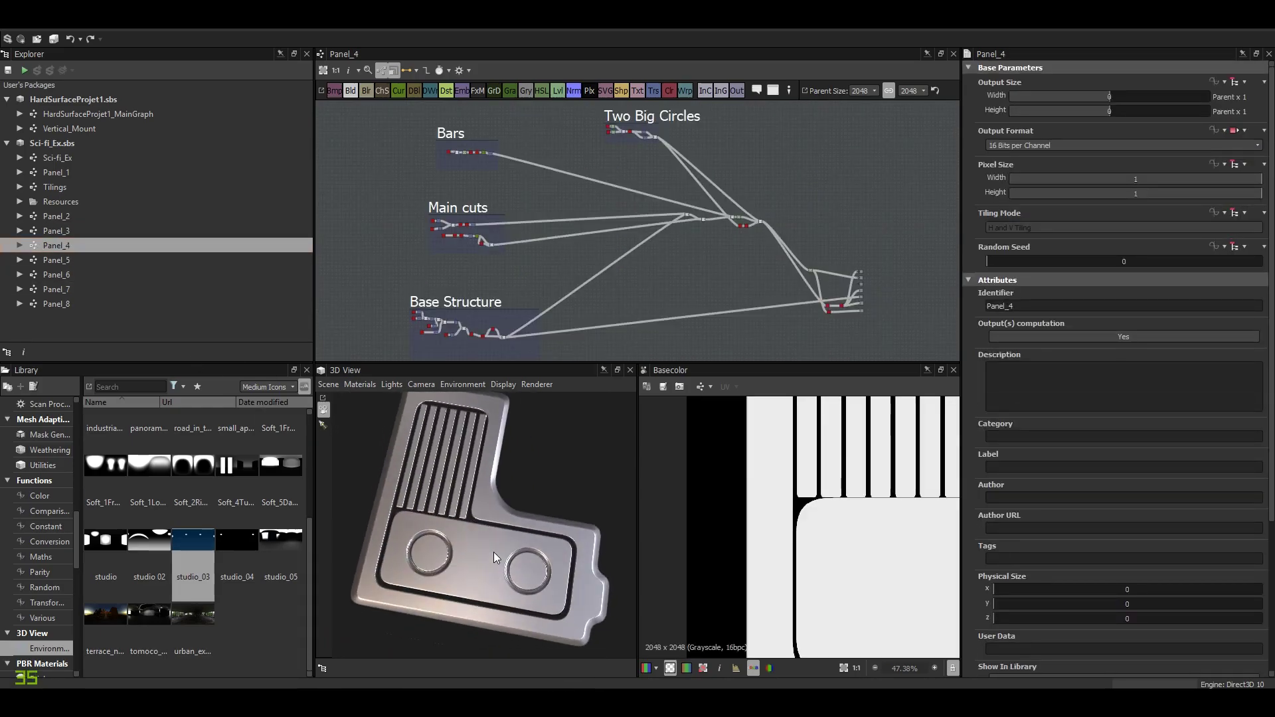
Open the Panel_5 graph and then the Panel_6 graph, viewing each panel in 3D.
click(70, 261)
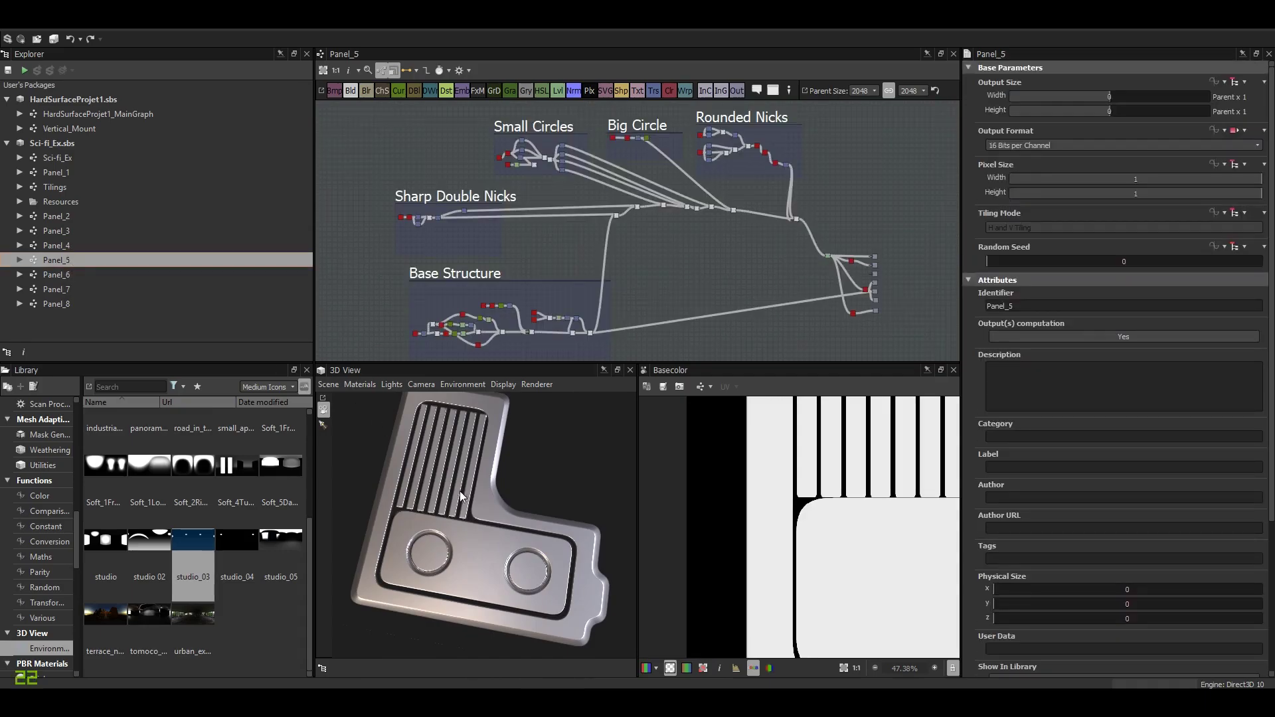
drag(457, 525, 543, 518)
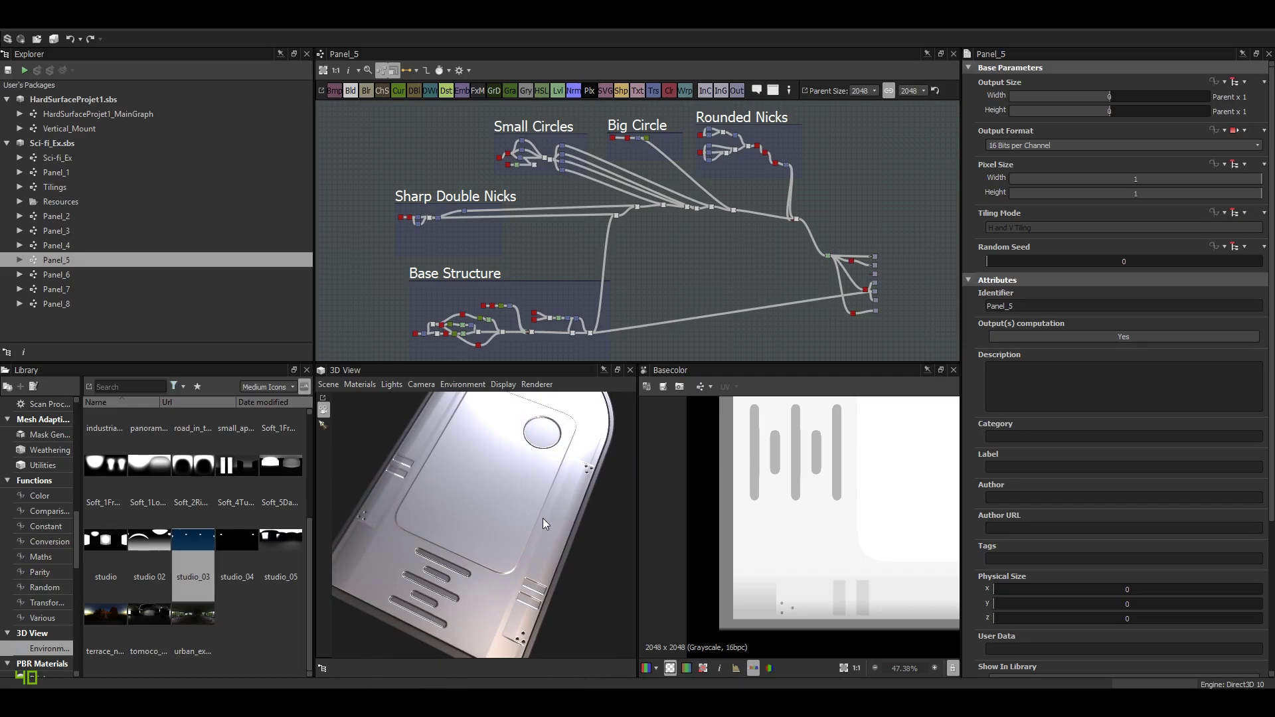
click(72, 275)
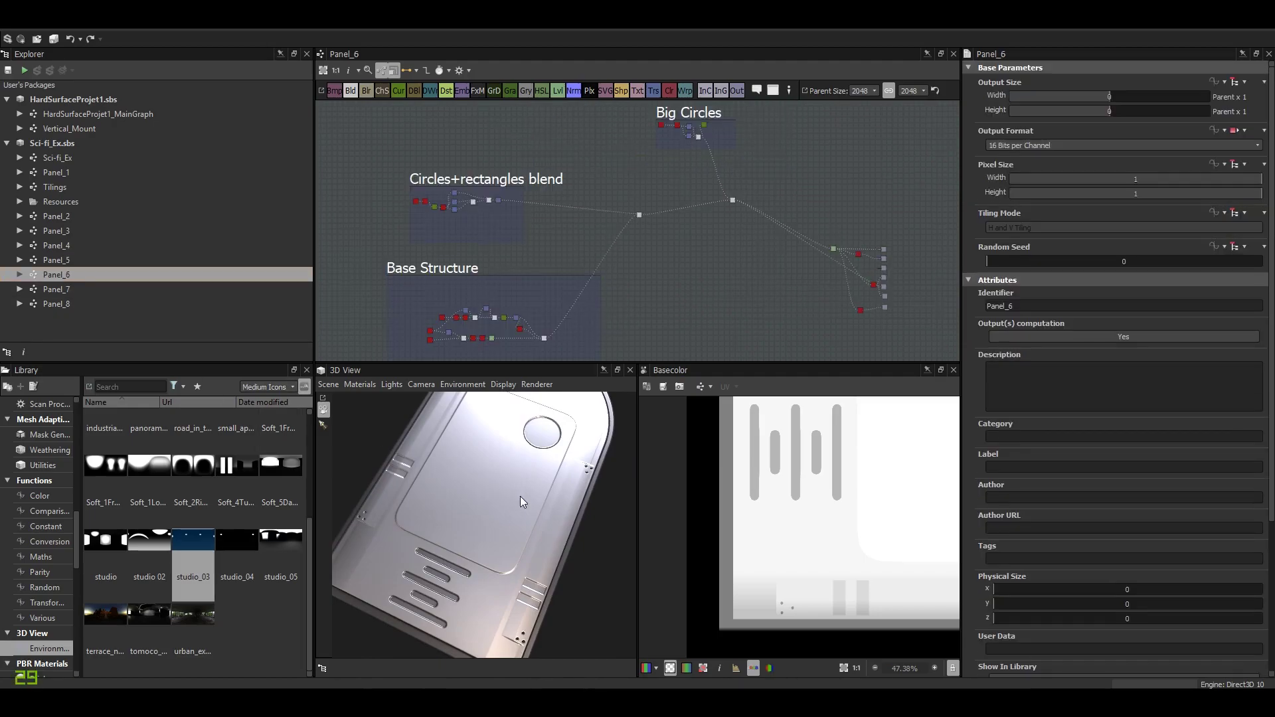
drag(416, 535, 410, 508)
Open the Panel_7 graph and then the Panel_8 graph, viewing each panel in 3D.
click(58, 295)
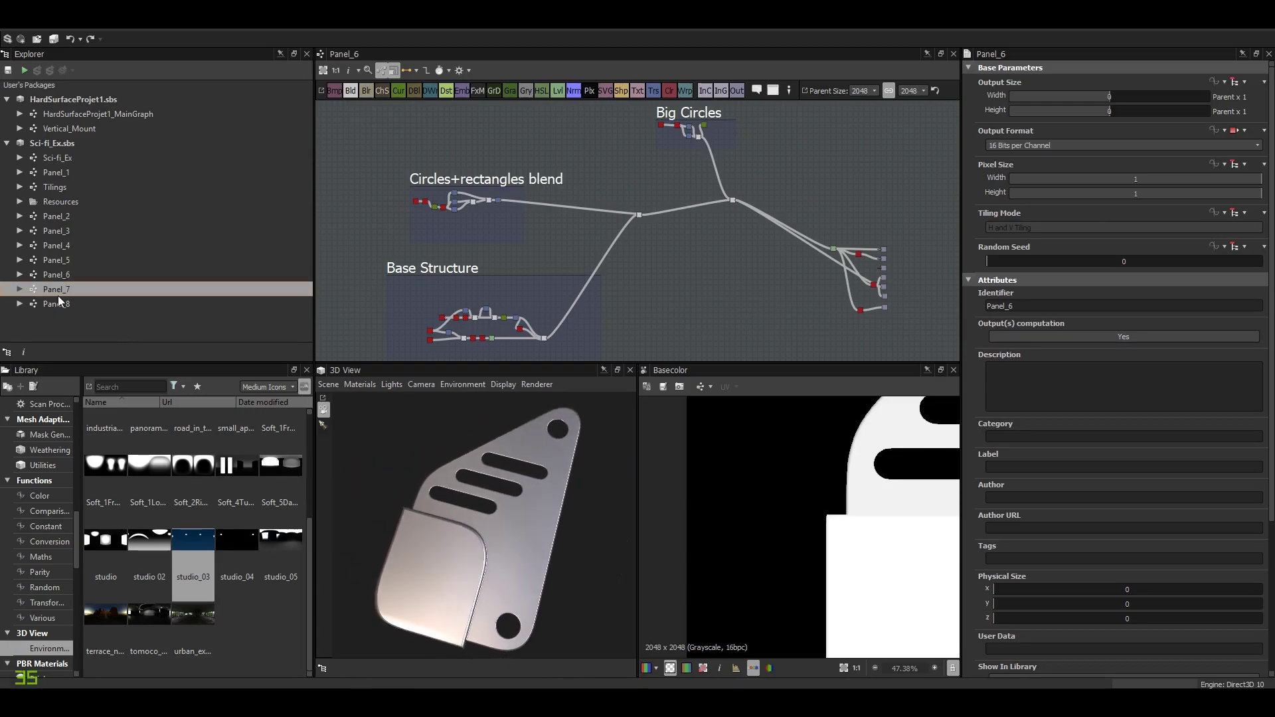
drag(528, 493, 633, 576)
double_click(66, 304)
drag(561, 554, 464, 458)
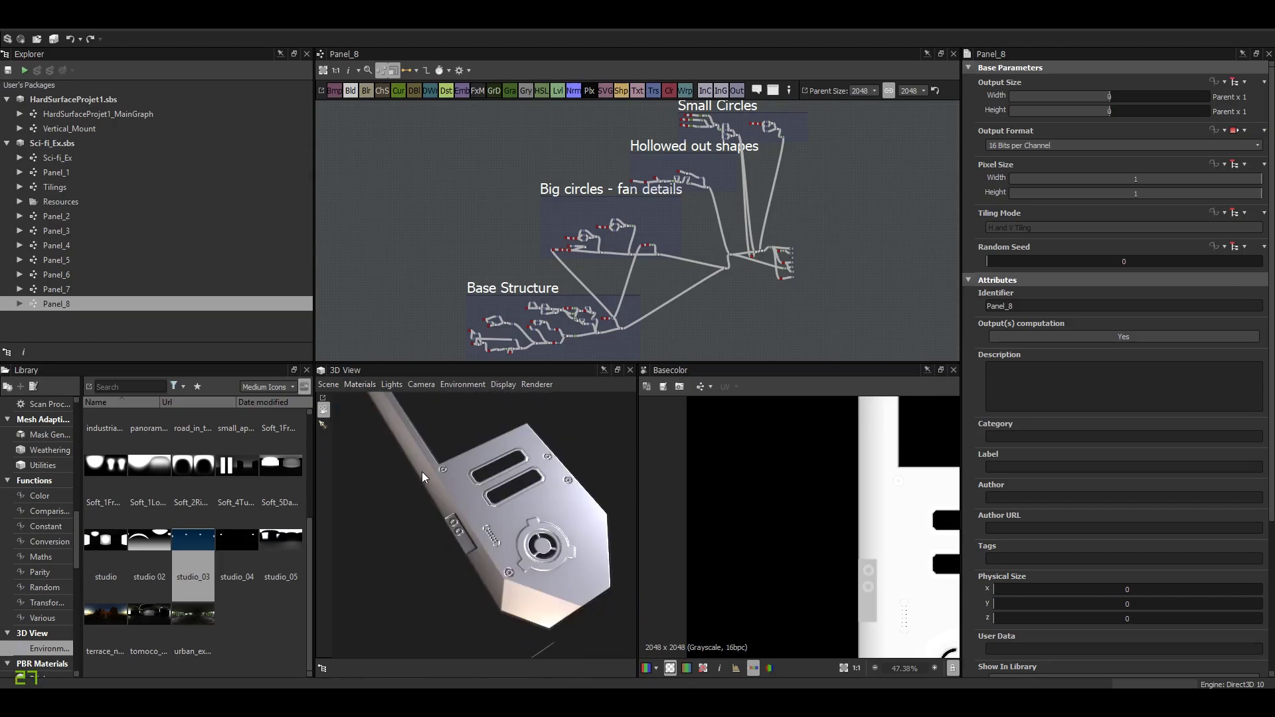
Edit the Default material of the 3D view and set its height scale to 0.71.
click(363, 385)
mouse_move(373, 401)
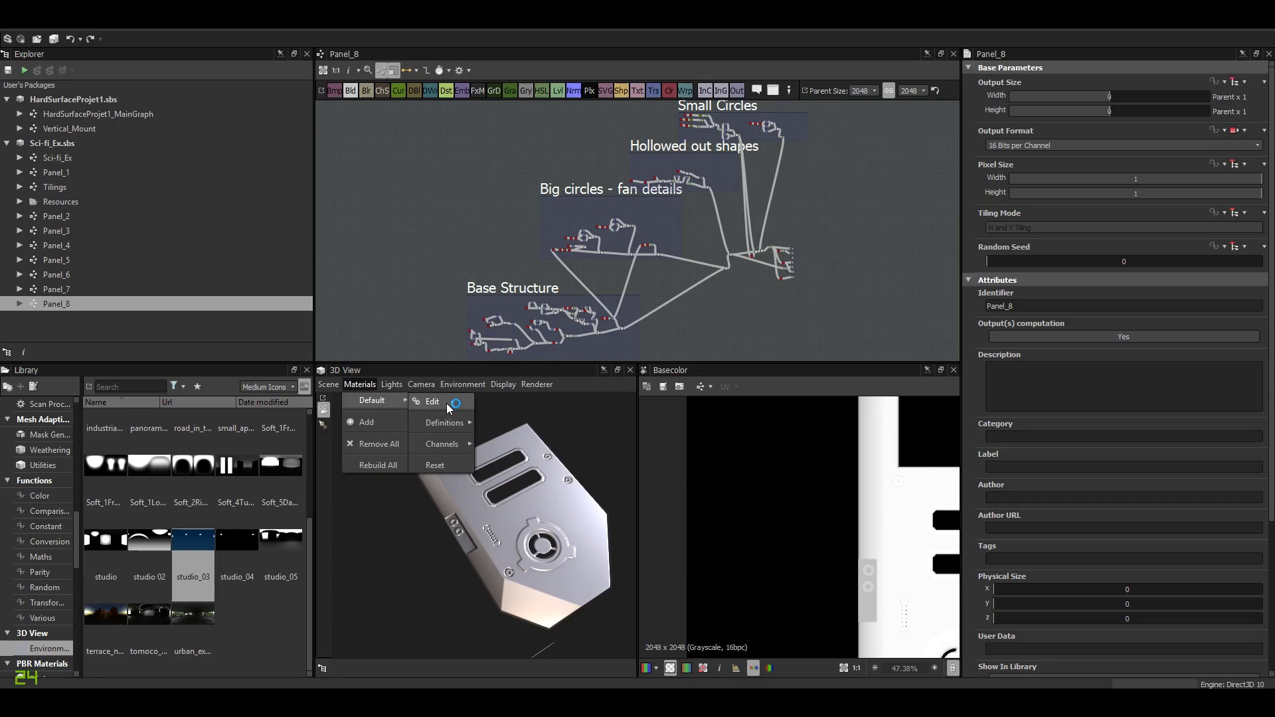
click(433, 402)
drag(1105, 186, 1181, 189)
Examine the Panel_8 model's side recess, slots and fan relief up close in 3D.
click(364, 384)
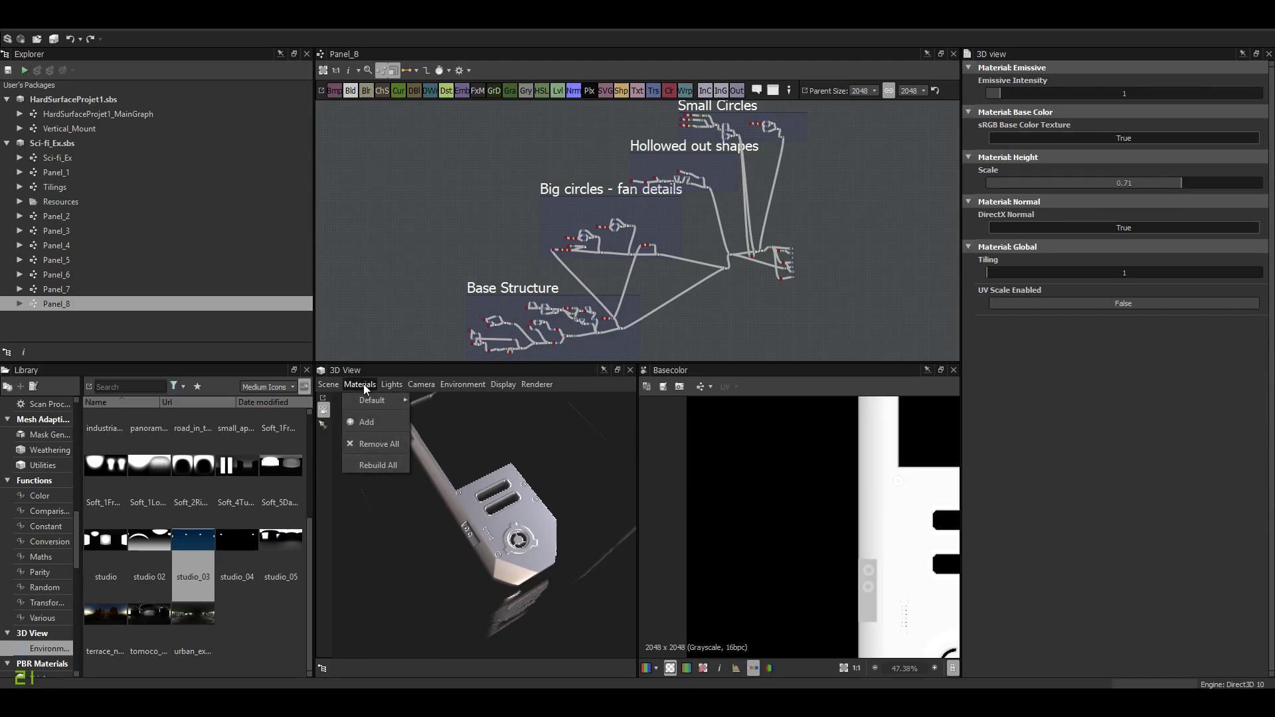
mouse_move(329, 385)
click(345, 423)
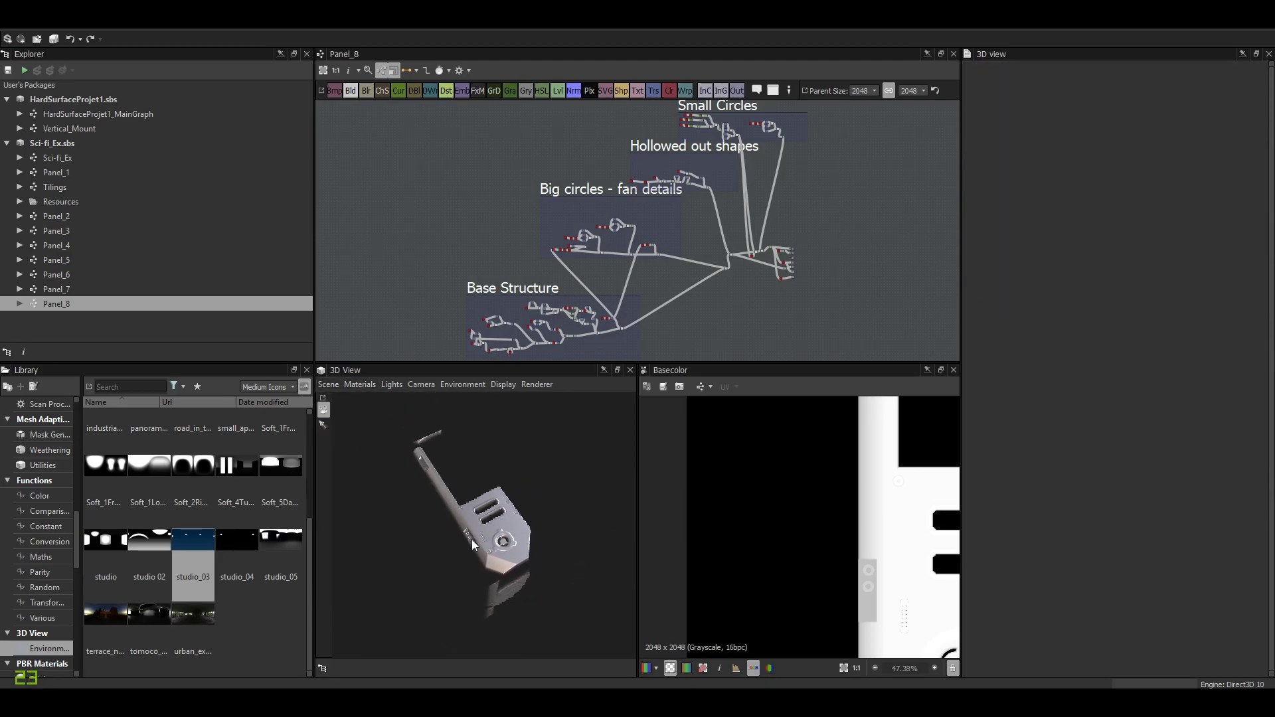
drag(493, 464, 555, 539)
scroll(492, 487, up, 5)
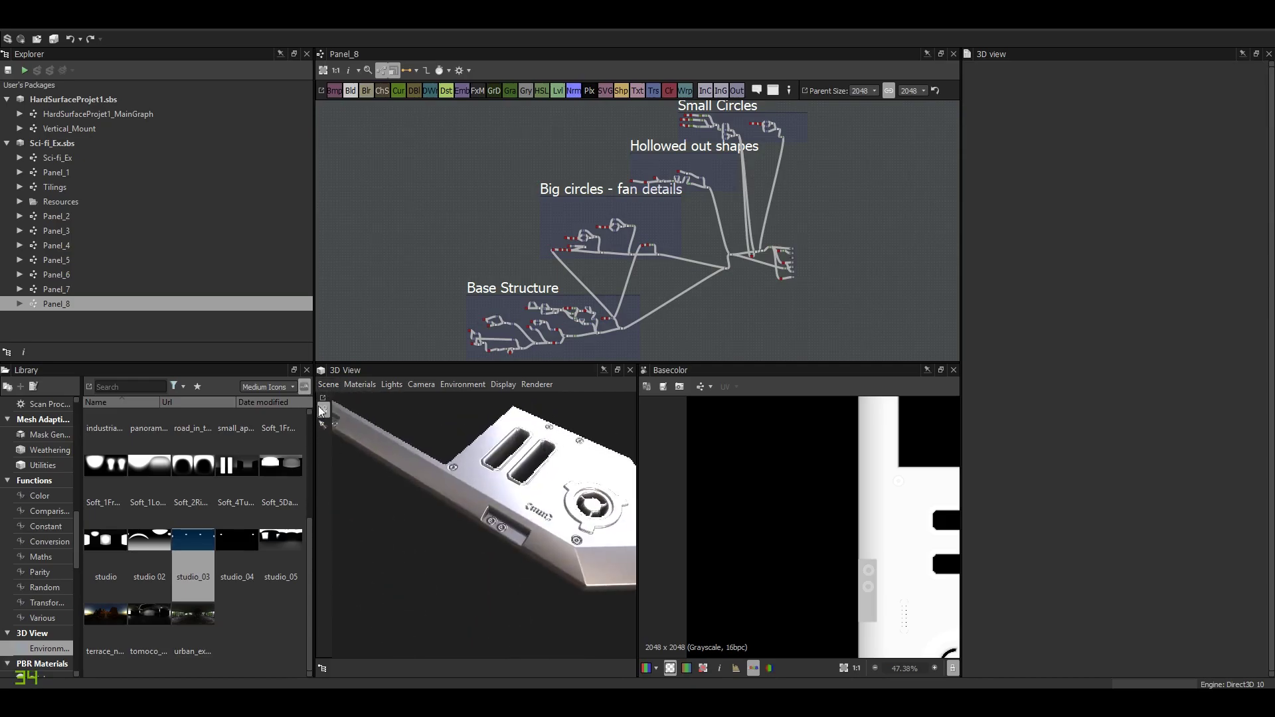
Preview the panel on the Rounded Cube mesh and return the 3D view to the Plane (hi-res) mesh.
click(331, 387)
click(373, 531)
drag(441, 527, 503, 552)
click(328, 386)
click(368, 497)
drag(475, 540, 501, 435)
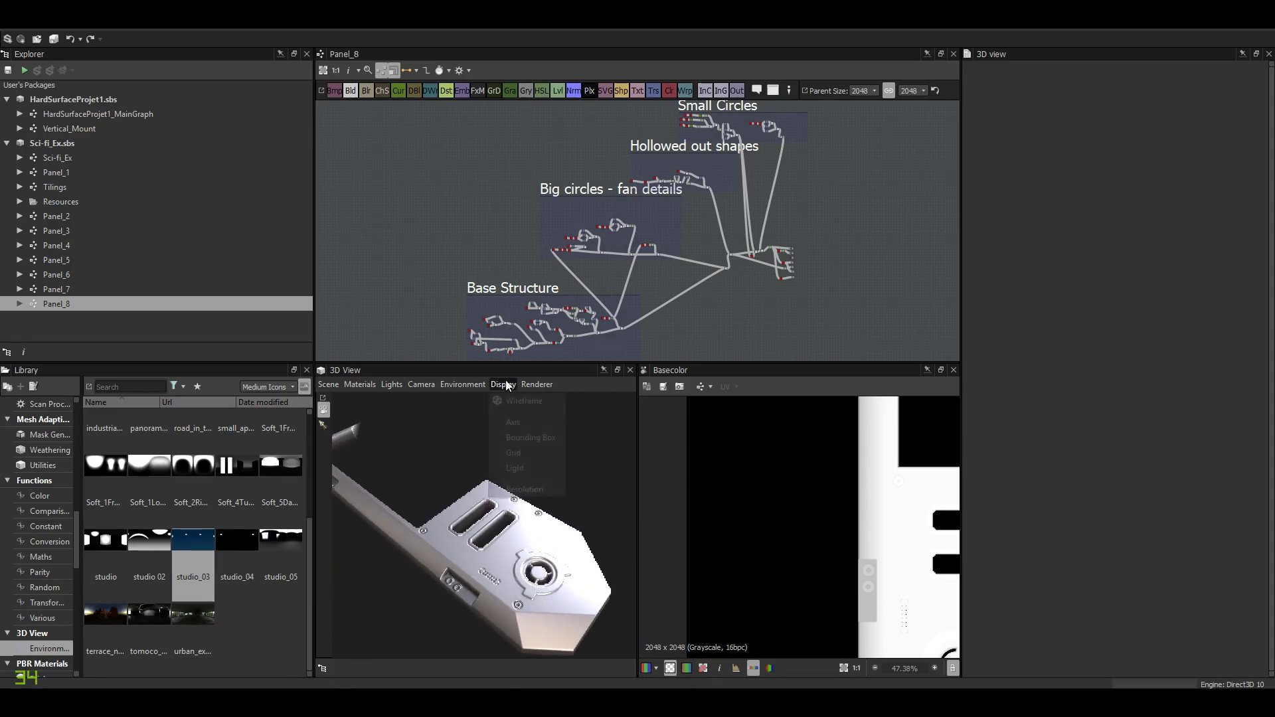
Display the panel's wireframe, examine the mesh around the side recess, and turn the wireframe off again.
click(524, 402)
scroll(514, 577, up, 5)
drag(539, 601, 561, 492)
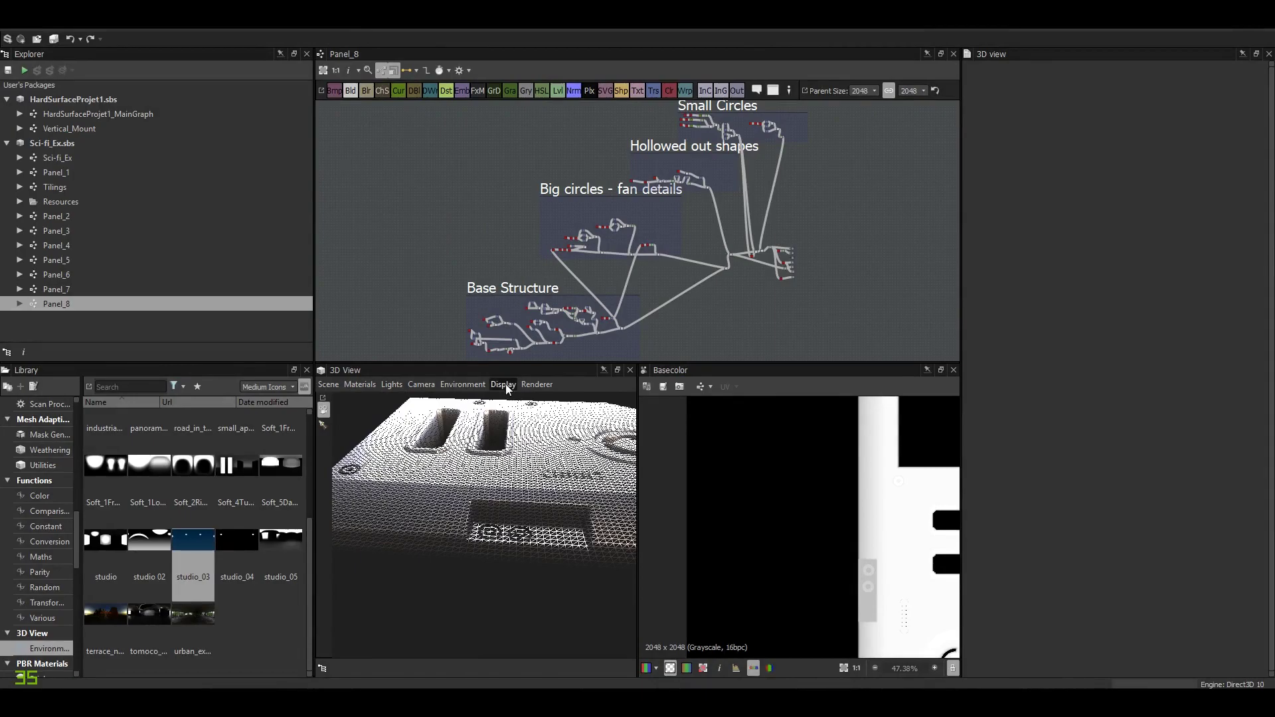
click(504, 384)
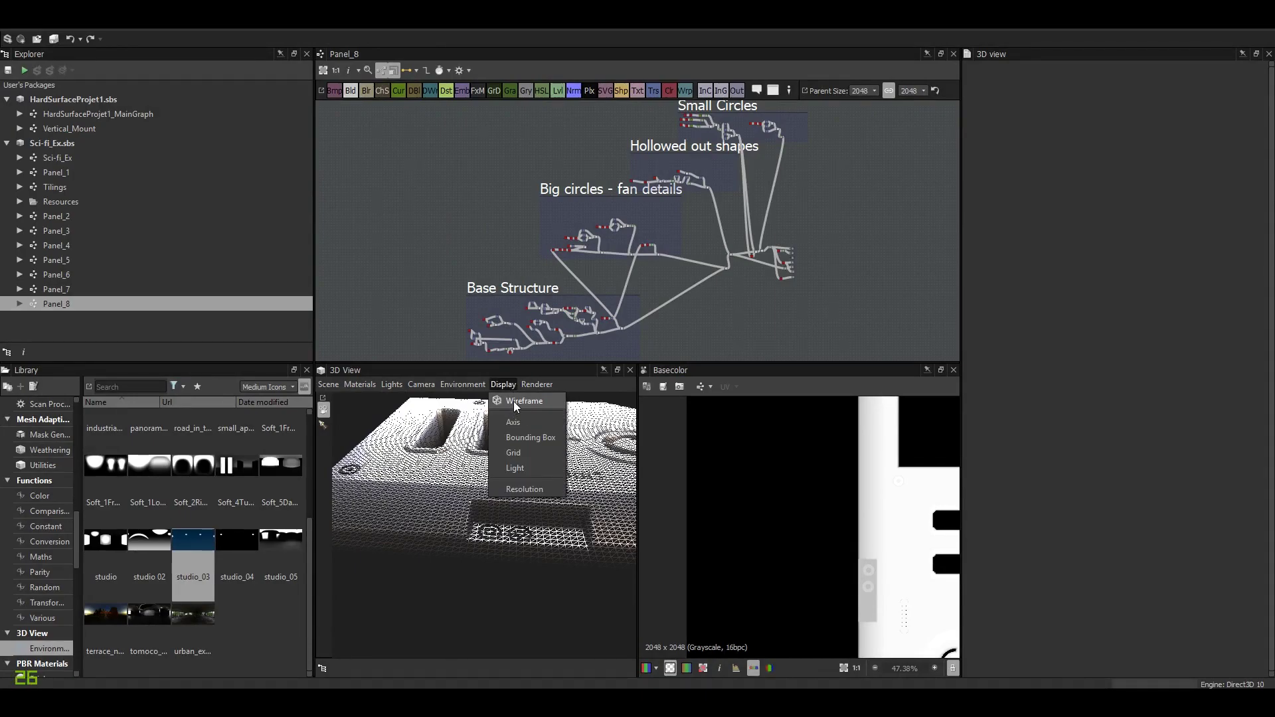
click(513, 401)
mouse_move(526, 551)
mouse_down()
mouse_move(560, 588)
mouse_move(490, 532)
mouse_move(500, 560)
mouse_move(539, 469)
mouse_move(518, 489)
mouse_move(525, 465)
mouse_move(369, 492)
mouse_move(421, 531)
mouse_up()
right_drag(421, 531, 629, 370)
Show the Levels node feeding the Height output in the 2D view and compare its dotted detail with the 3D panel.
middle_drag(722, 284, 578, 272)
scroll(647, 257, up, 7)
scroll(573, 241, up, 4)
double_click(539, 198)
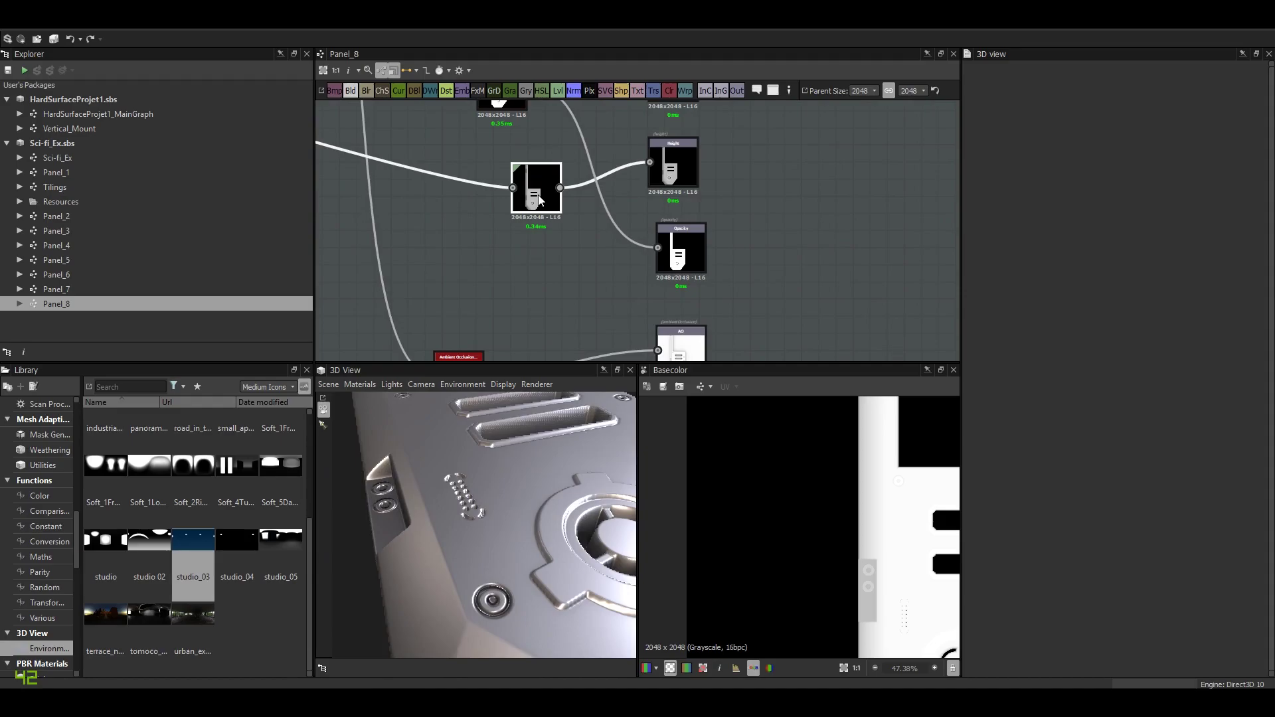
scroll(914, 569, up, 5)
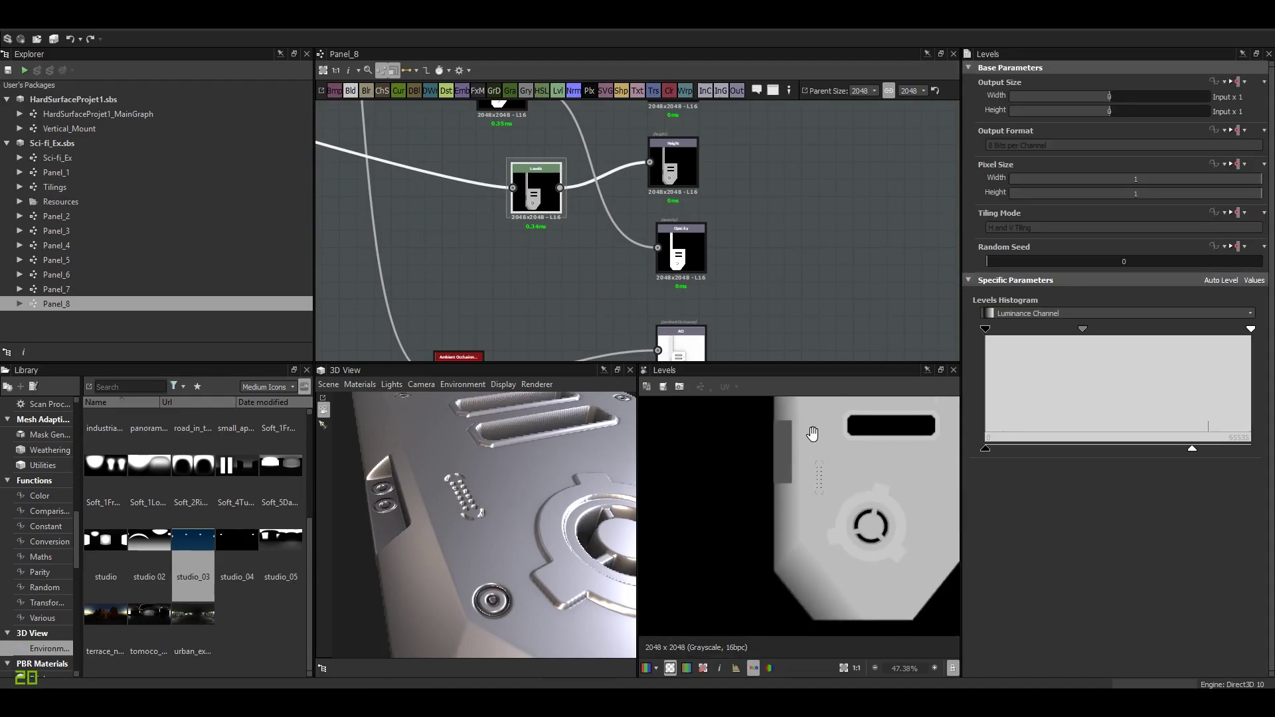
drag(533, 526, 421, 534)
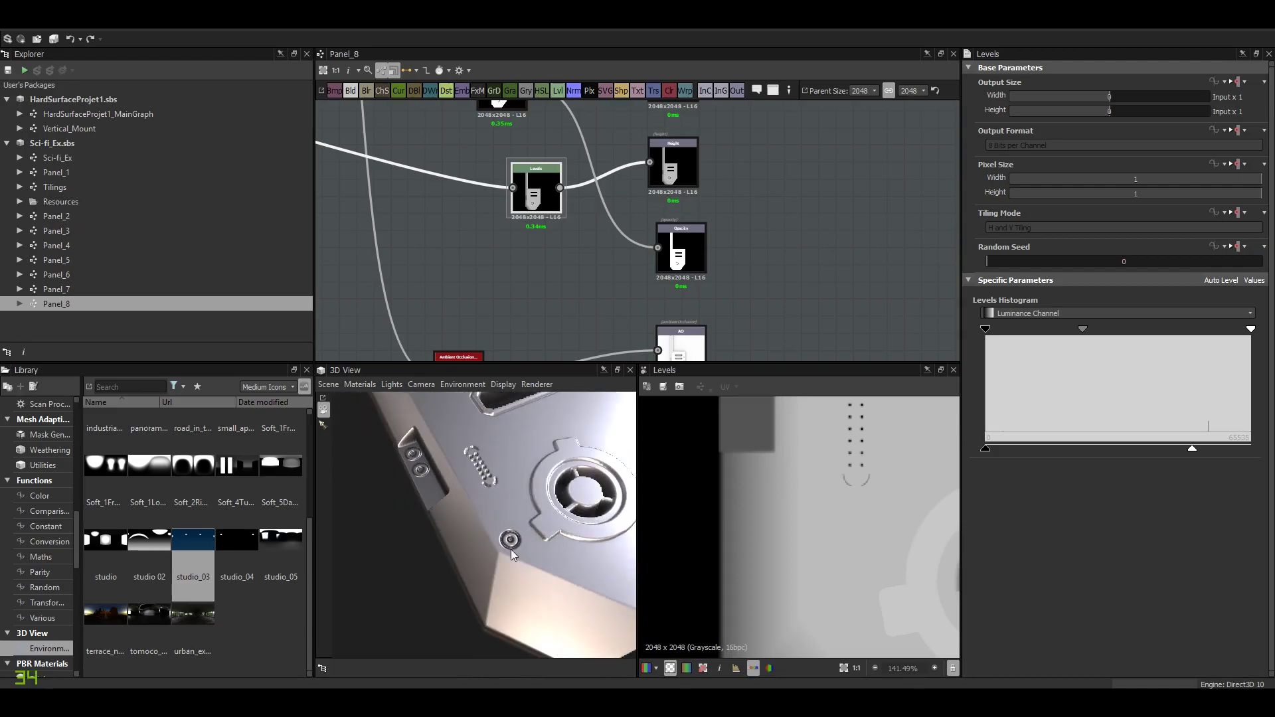
scroll(511, 548, up, 3)
drag(522, 523, 482, 521)
scroll(481, 520, down, 2)
Show the Normal output in the 2D view and inspect the bolt and fan outline.
middle_drag(626, 225, 593, 363)
double_click(615, 180)
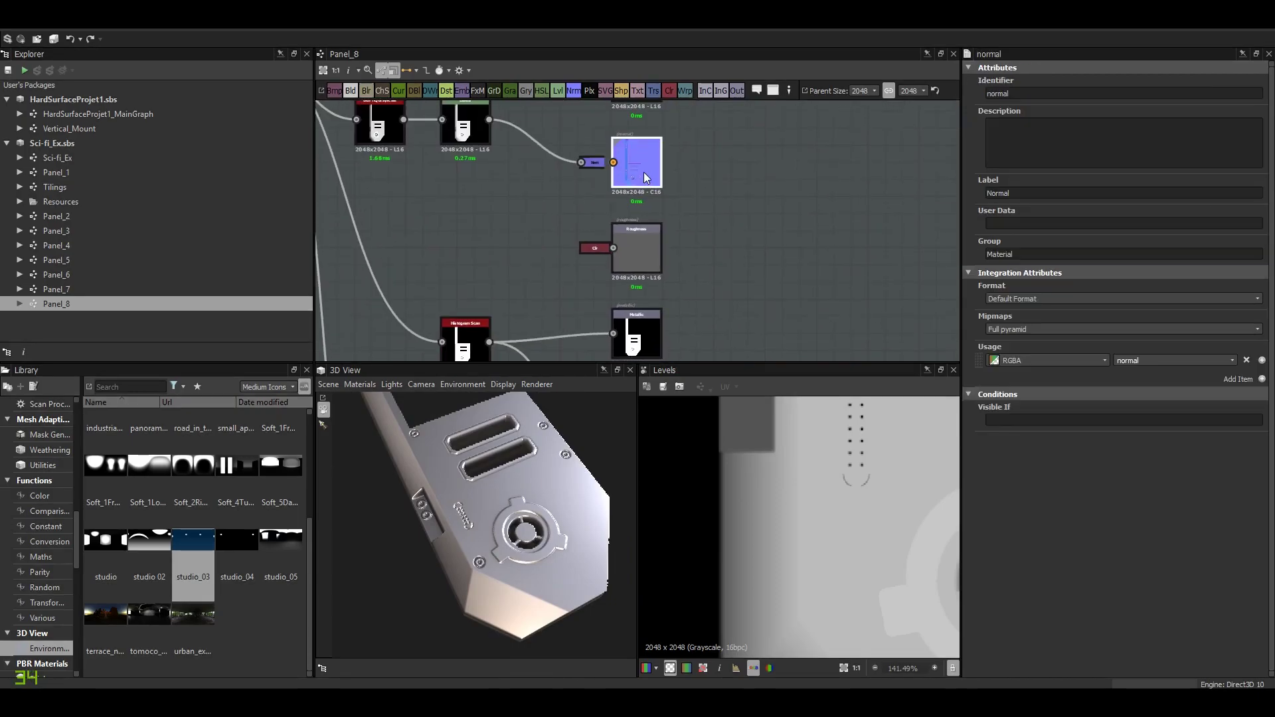
scroll(796, 481, up, 4)
scroll(795, 476, down, 1)
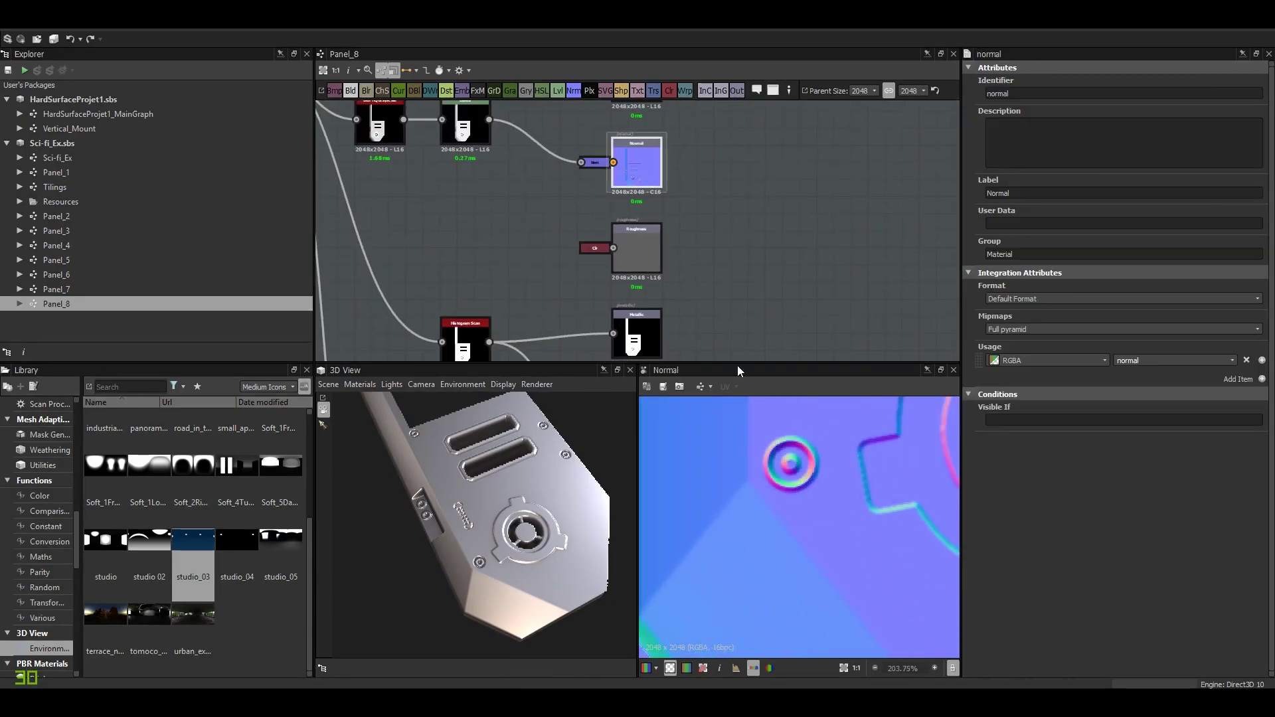
scroll(578, 332, down, 2)
Switch the 3D view's renderer to IRay and set the material's height scale to 1.
click(538, 385)
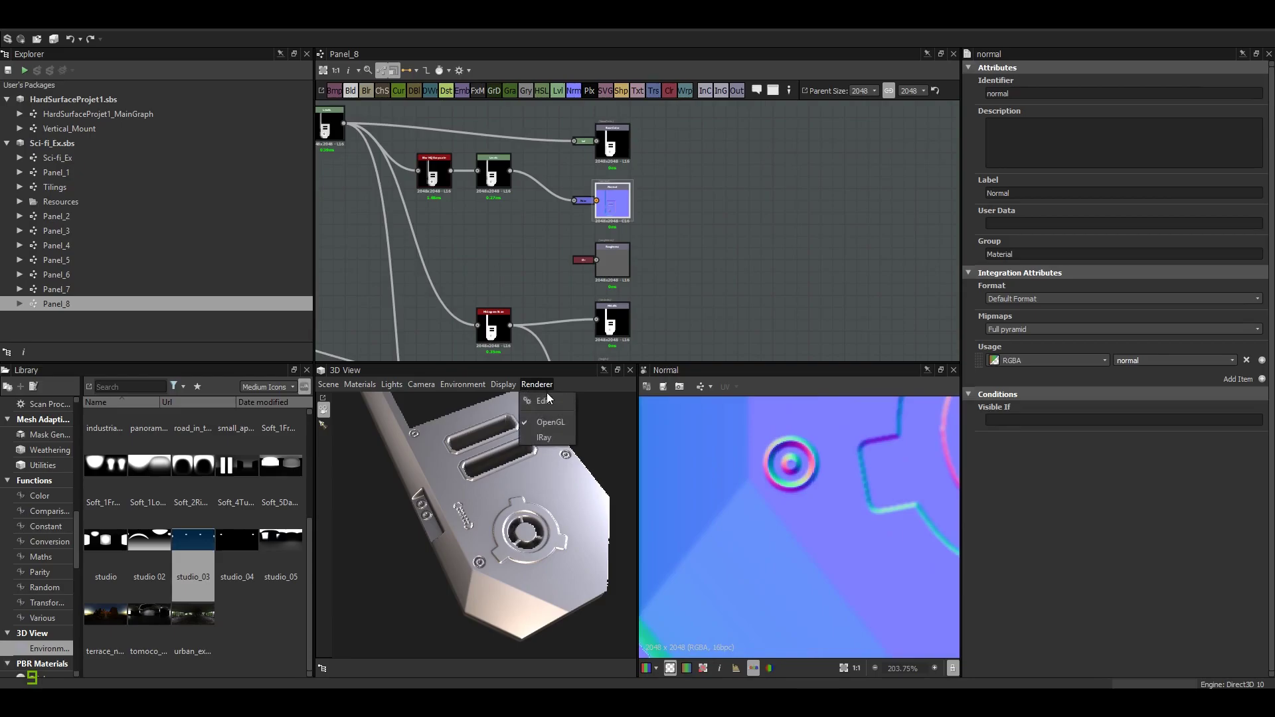
click(546, 438)
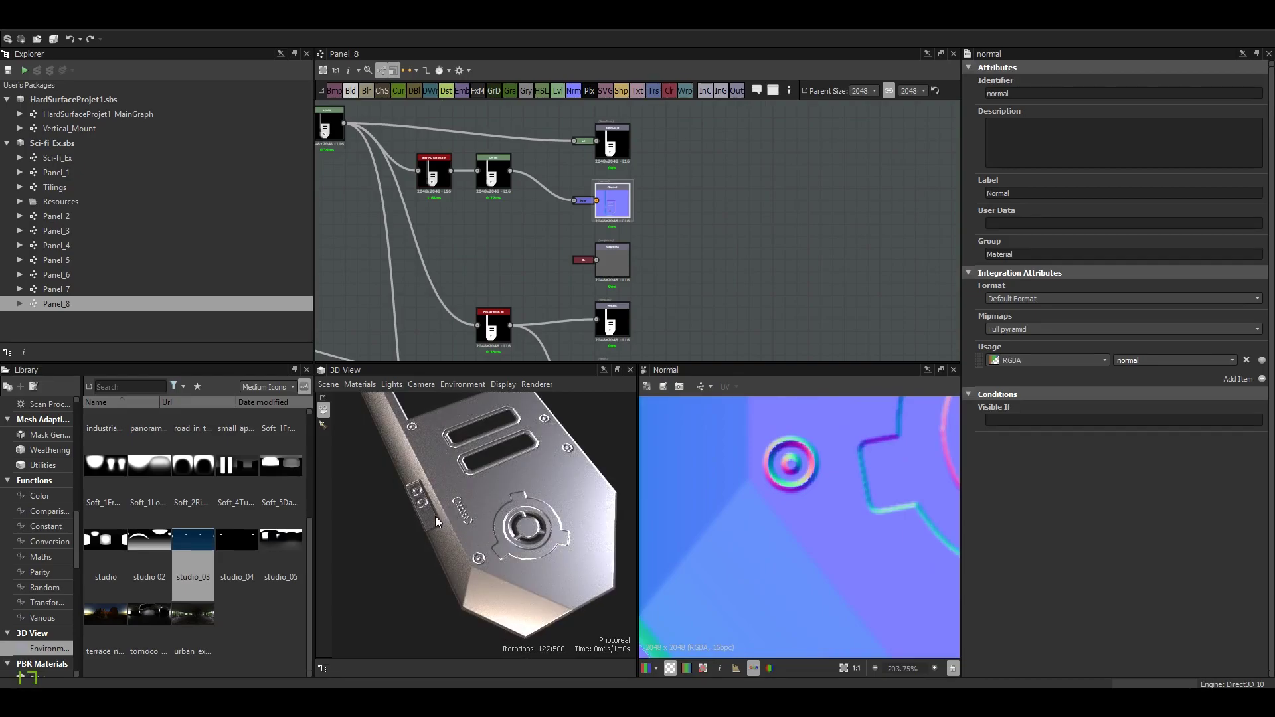
drag(499, 532, 527, 495)
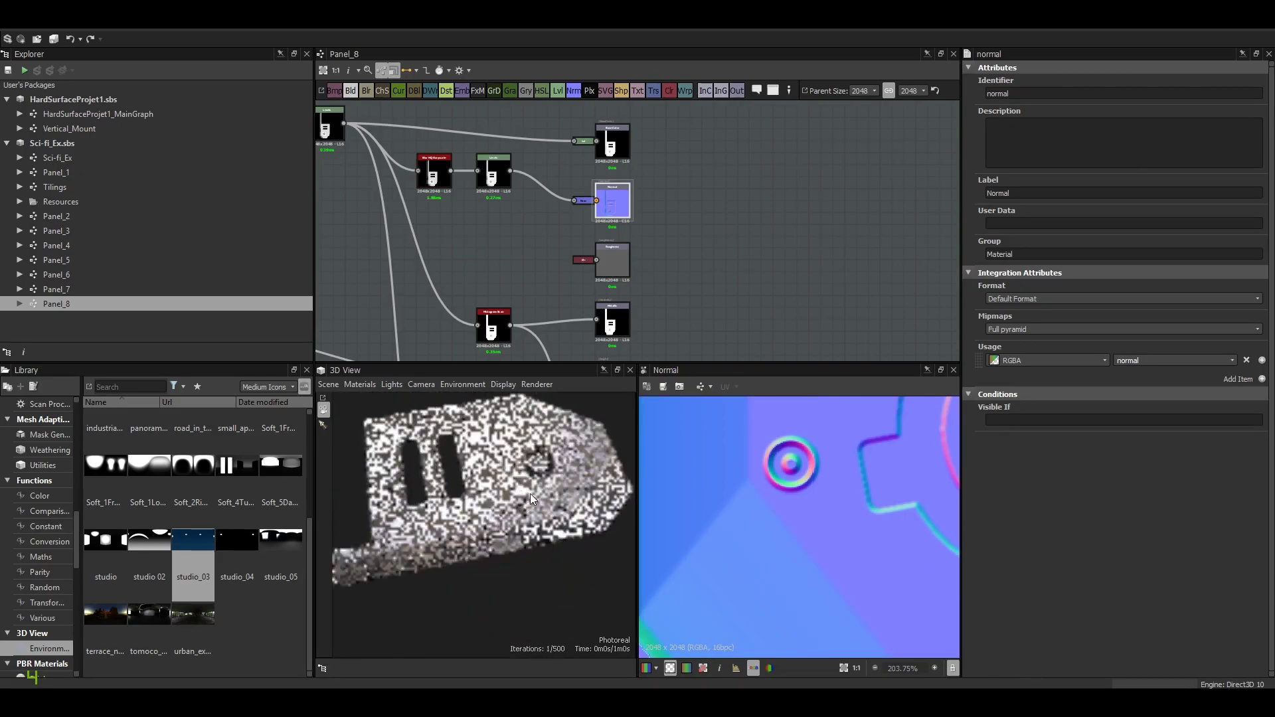
key(f)
drag(1114, 336, 1265, 343)
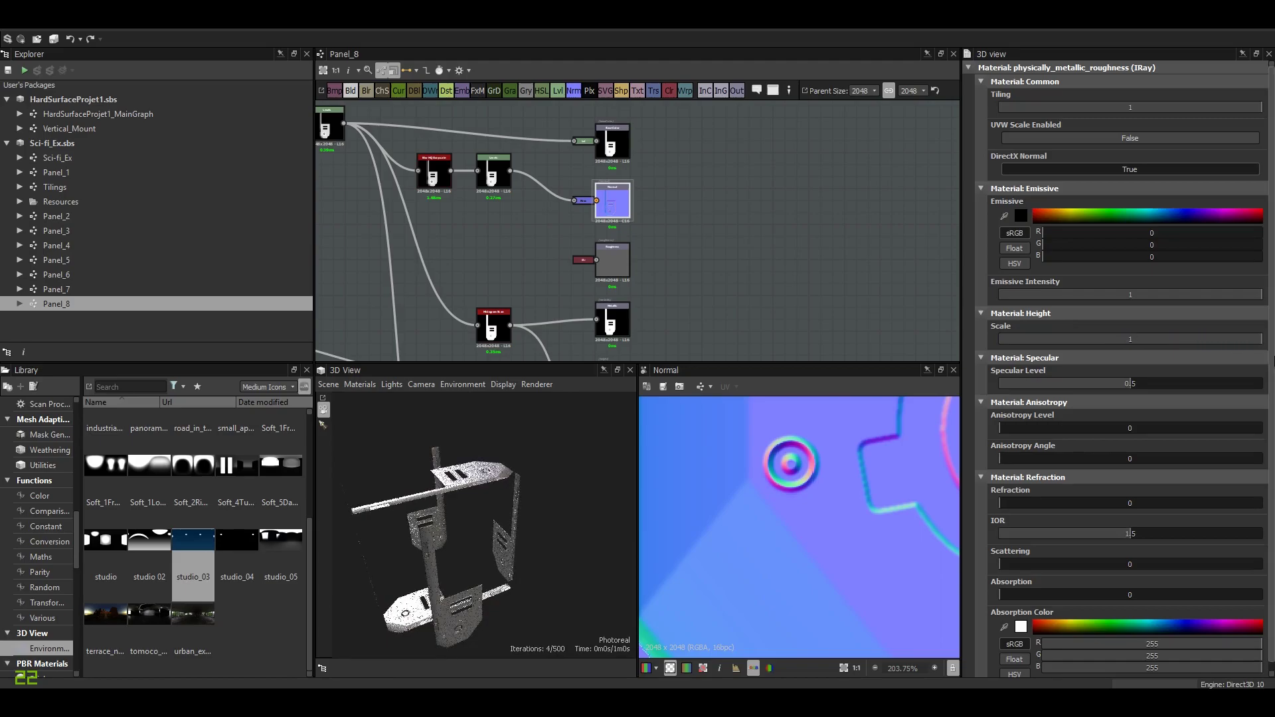
Maximize the 3D view and examine the IRay-rendered panels on the cube mesh.
click(617, 370)
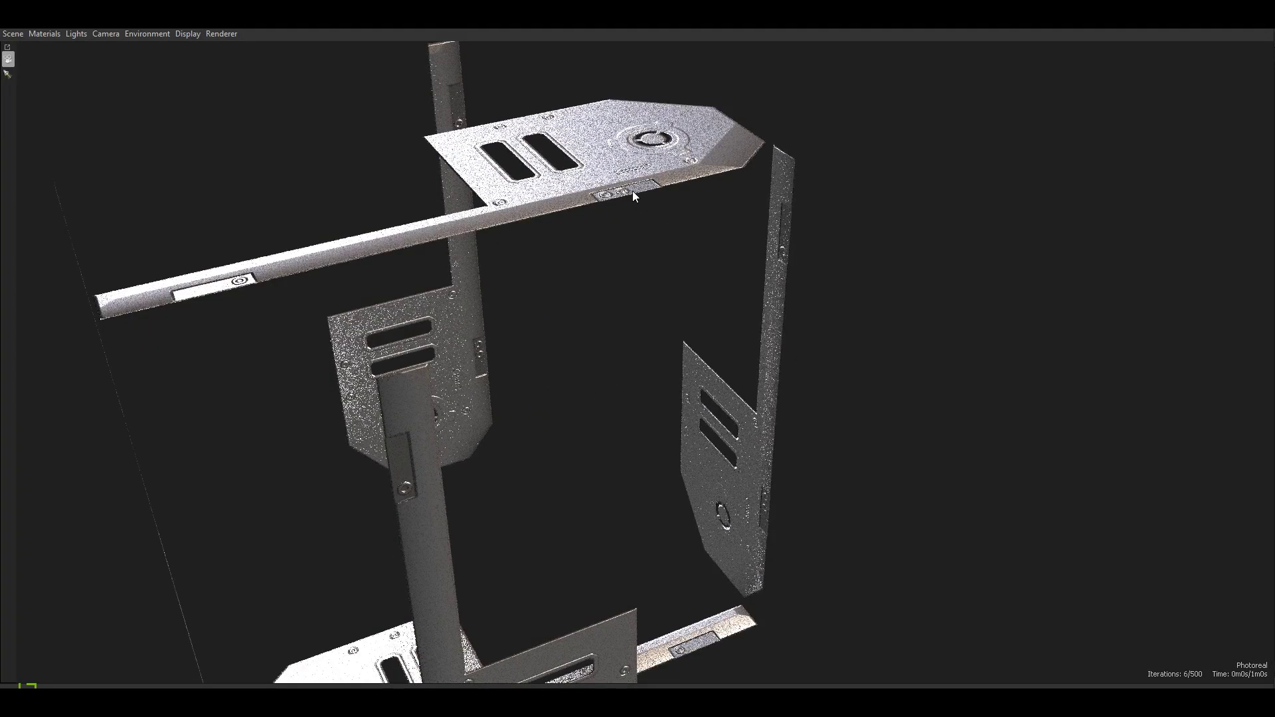
alt+drag(632, 190, 520, 266)
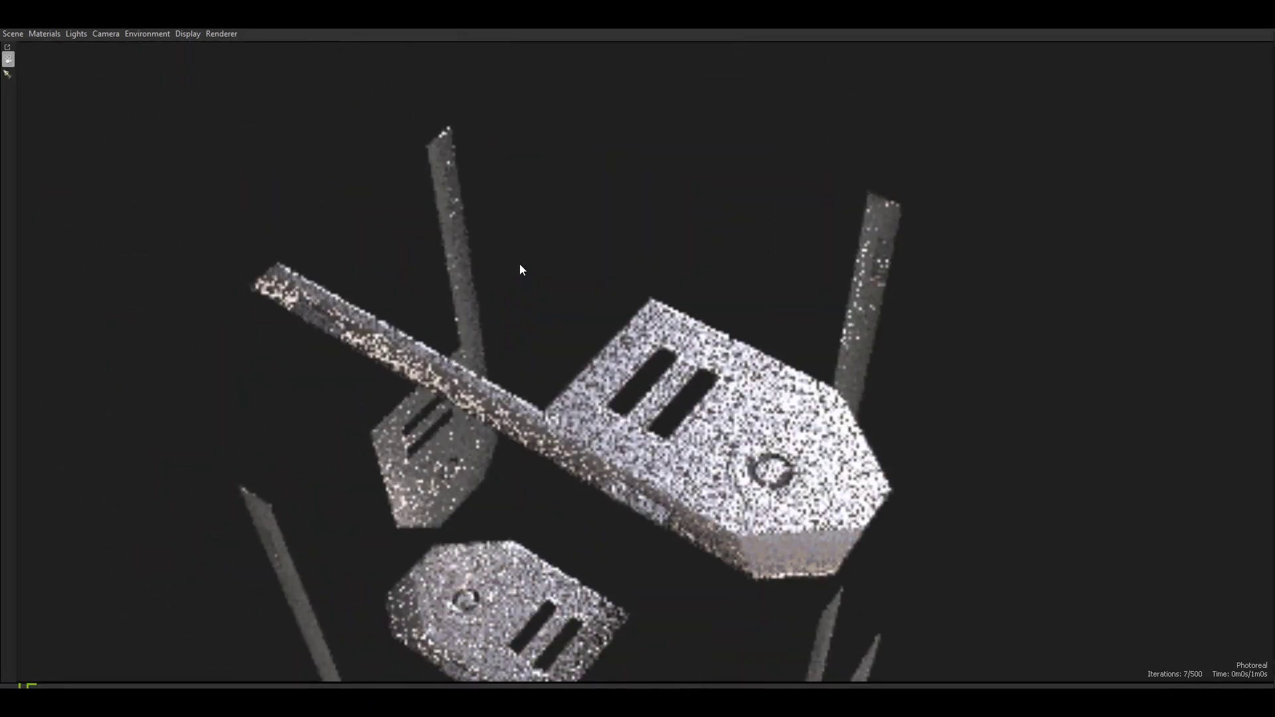
mouse_move(716, 441)
alt+mouse_down()
mouse_move(727, 411)
mouse_move(680, 408)
mouse_move(686, 476)
mouse_move(697, 444)
alt+mouse_up()
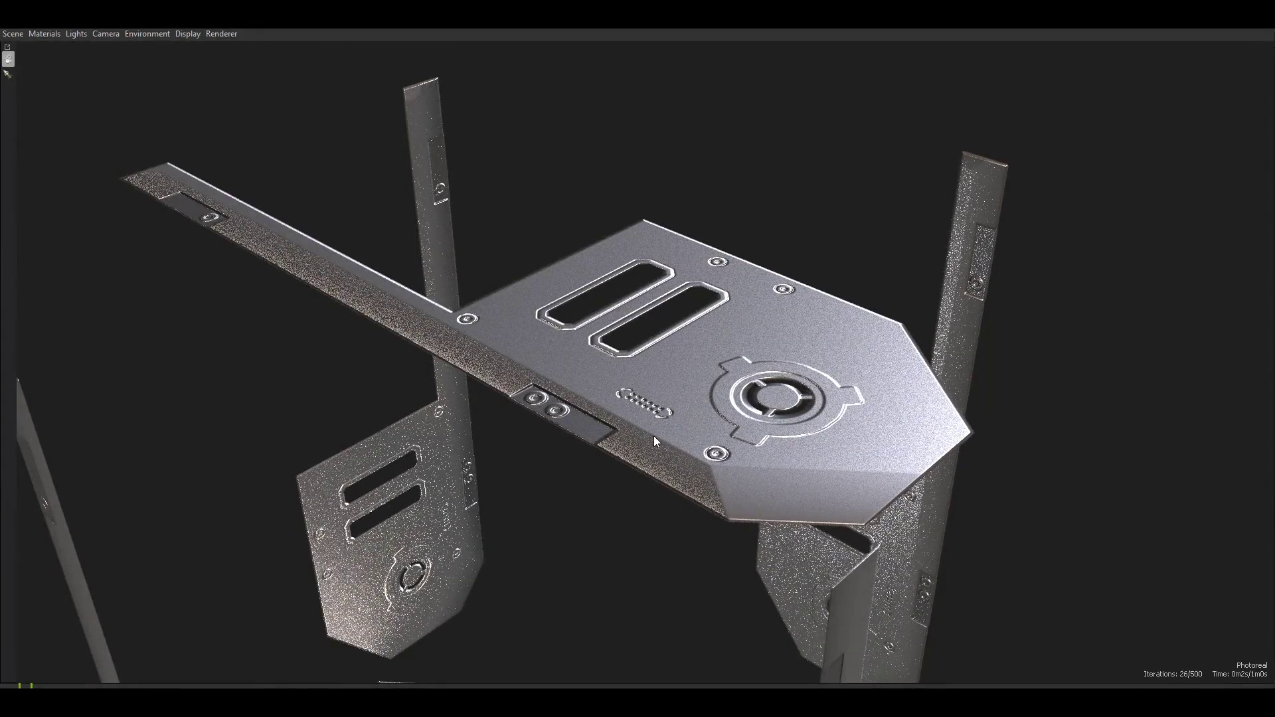
Change the 3D scene's mesh to Rounded Cube and view the whole model.
click(44, 34)
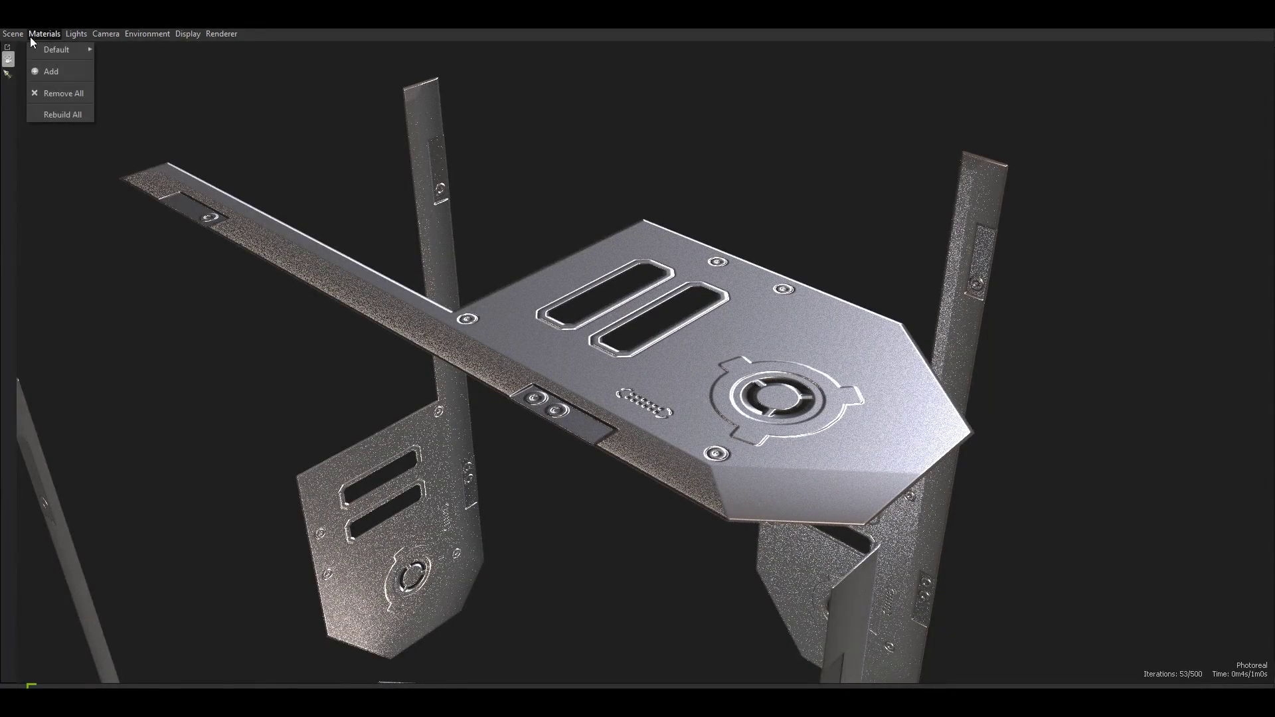
mouse_move(13, 34)
click(52, 184)
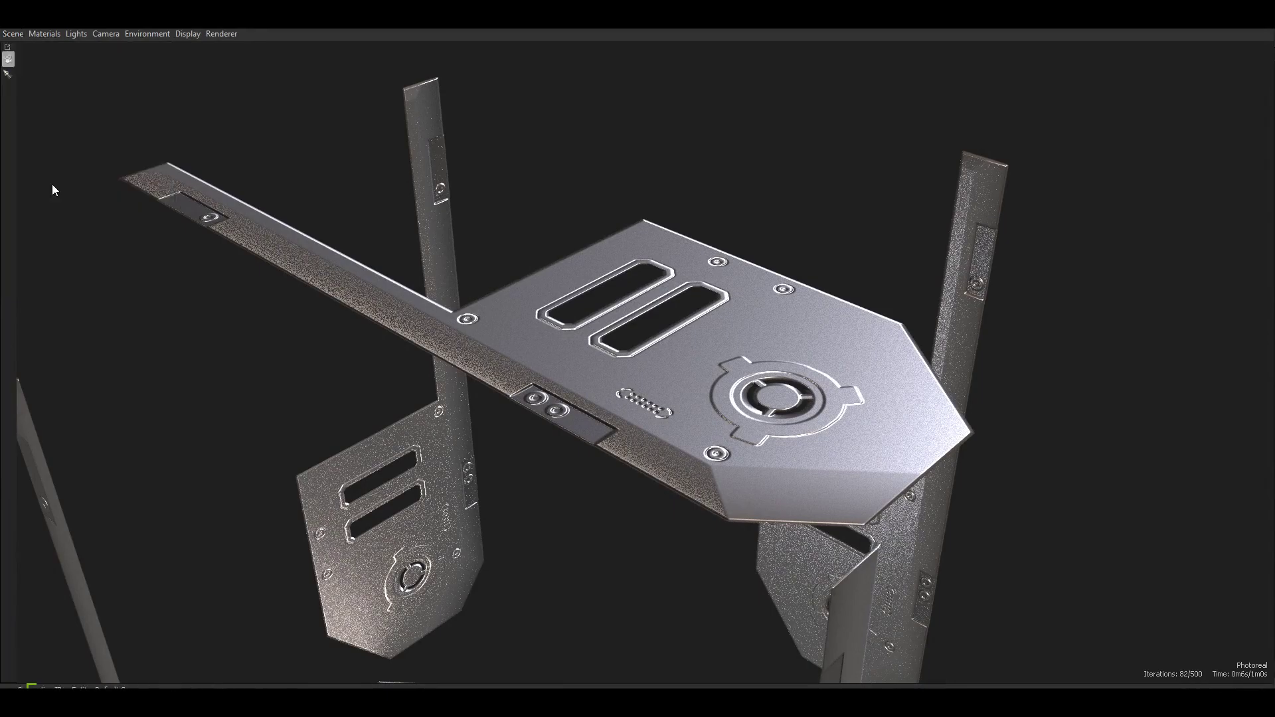
key(f)
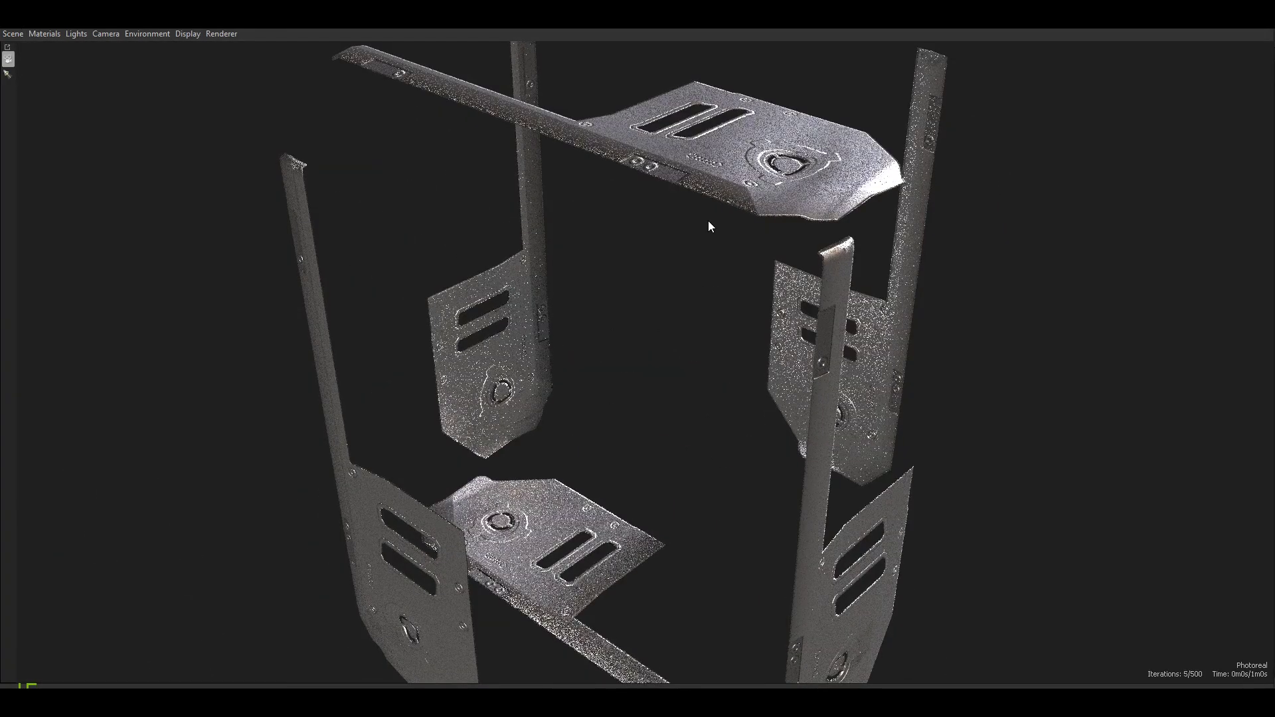
drag(691, 238, 615, 372)
Show the panel on a plane mesh and examine its slots, fan and jagged edge up close in the IRay render.
click(13, 33)
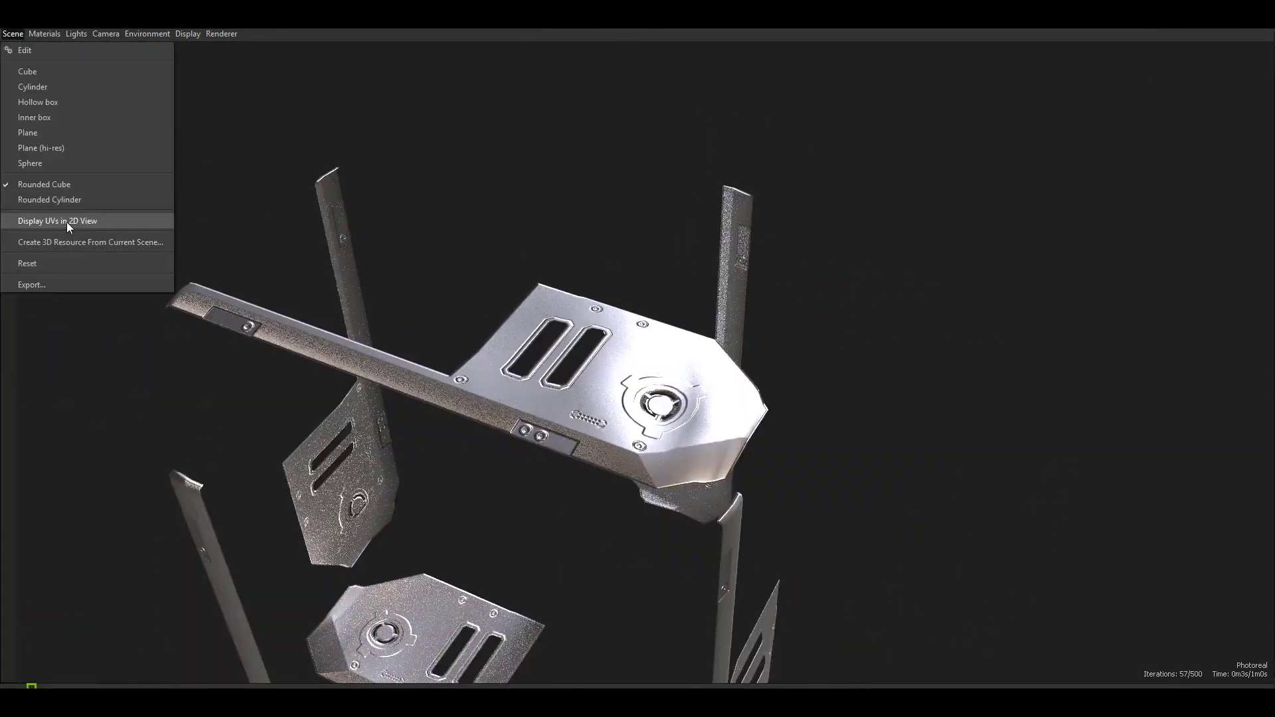
key(Escape)
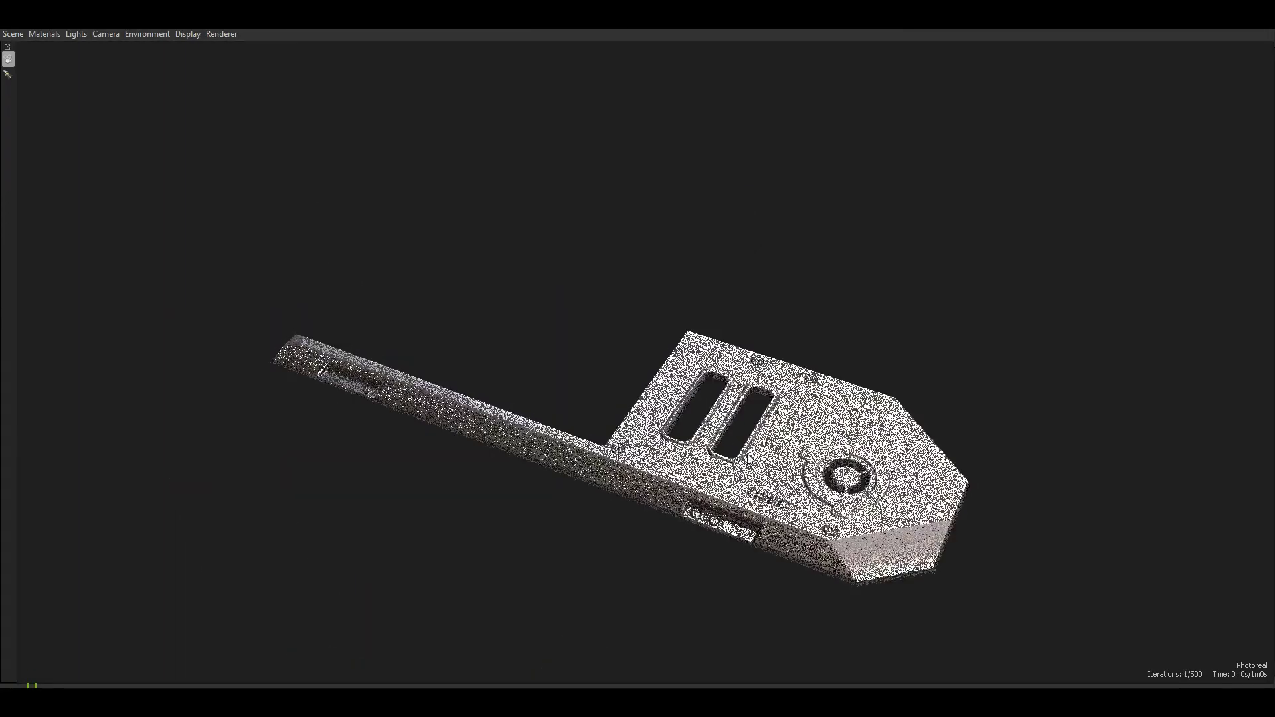
scroll(818, 488, up, 2)
drag(819, 488, 755, 468)
drag(676, 448, 576, 479)
scroll(478, 476, up, 3)
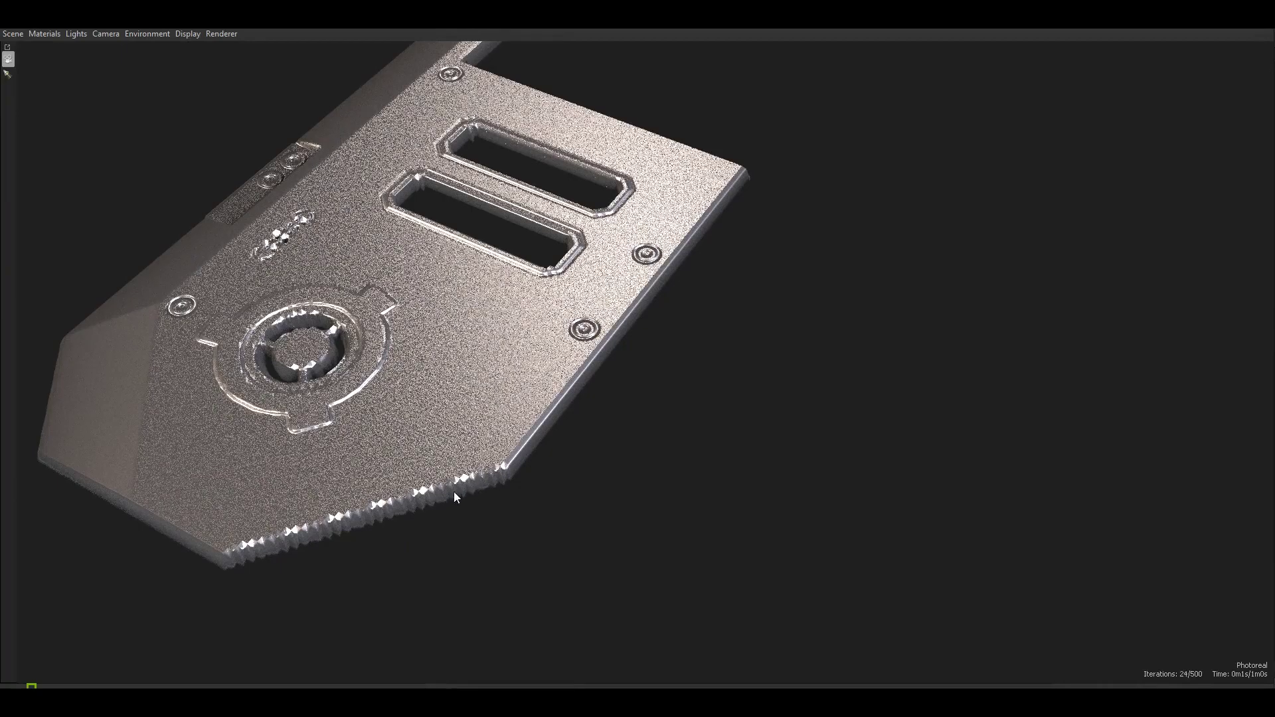
drag(354, 434, 480, 504)
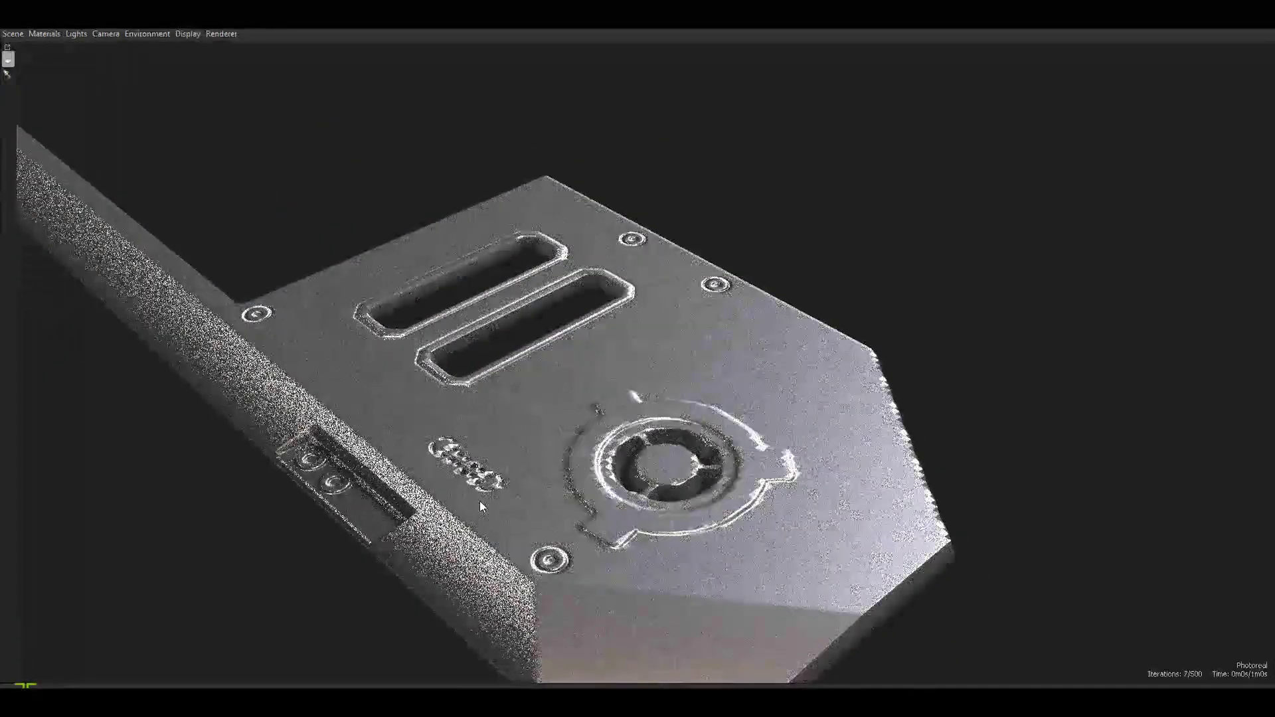
scroll(468, 503, up, 2)
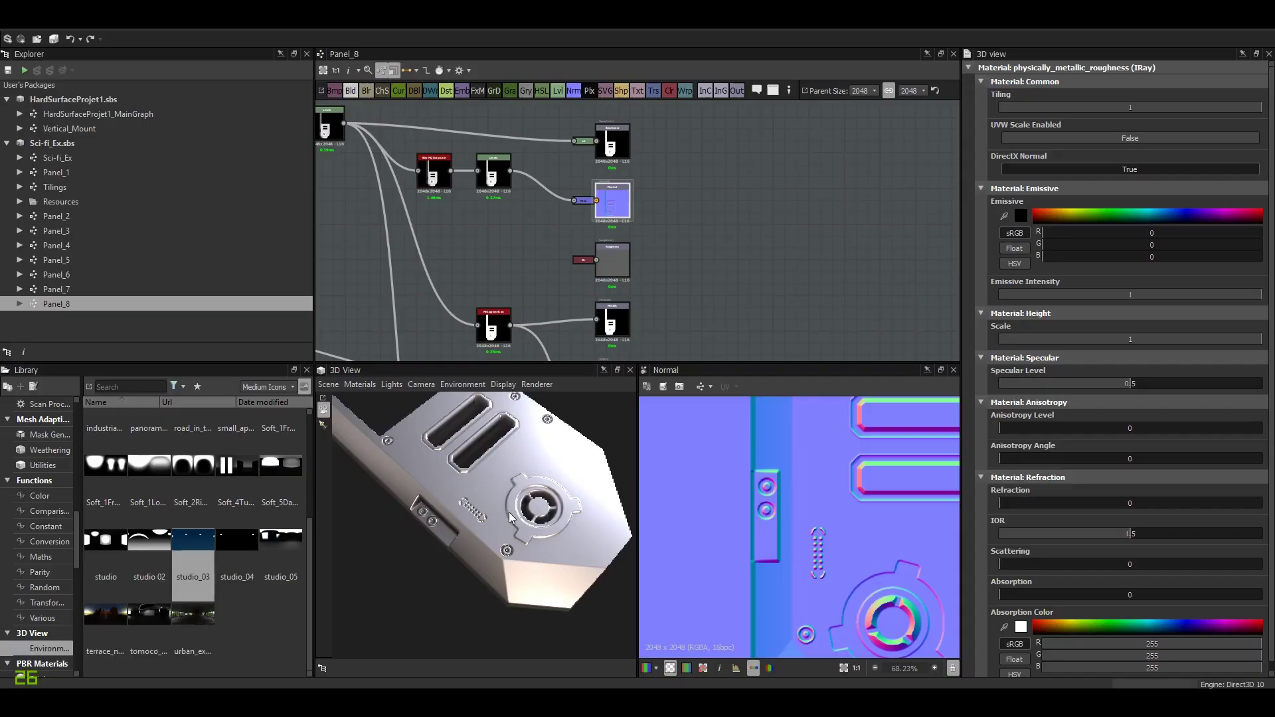
Show the Height output in the 2D view and compare its dotted detail and fan with the 3D relief.
drag(492, 511, 611, 501)
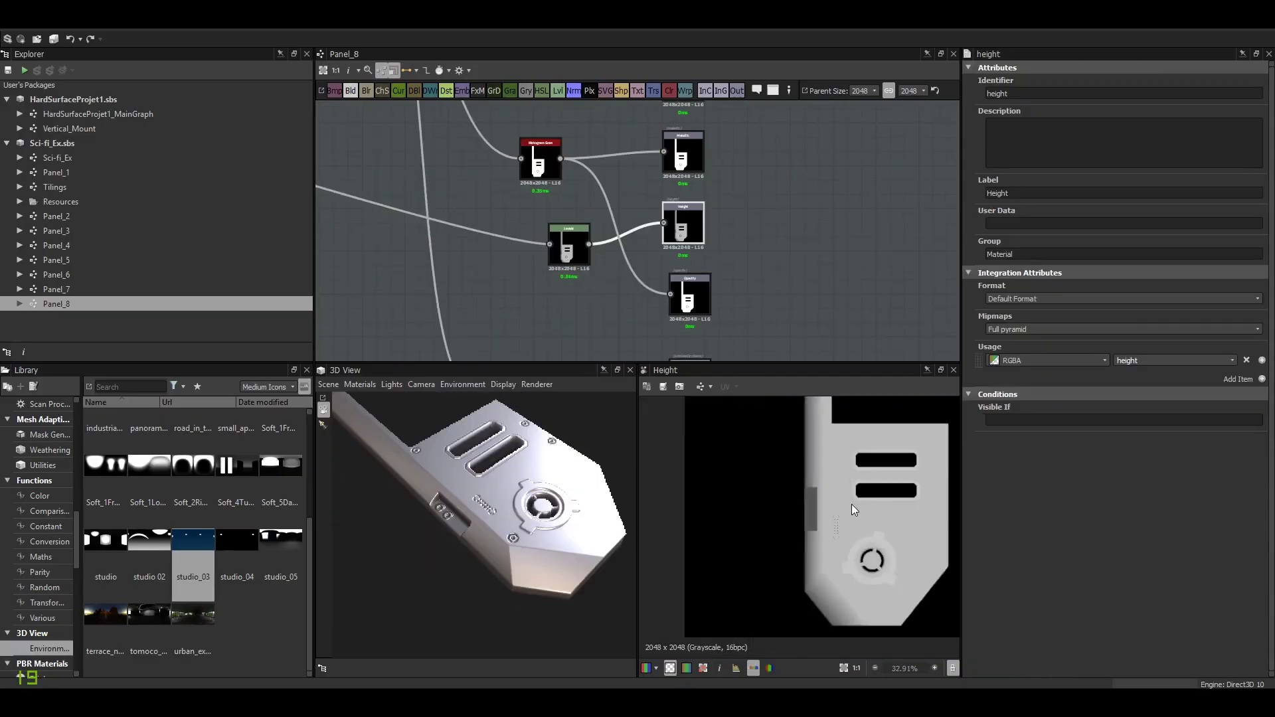
scroll(851, 508, down, 2)
scroll(753, 558, up, 2)
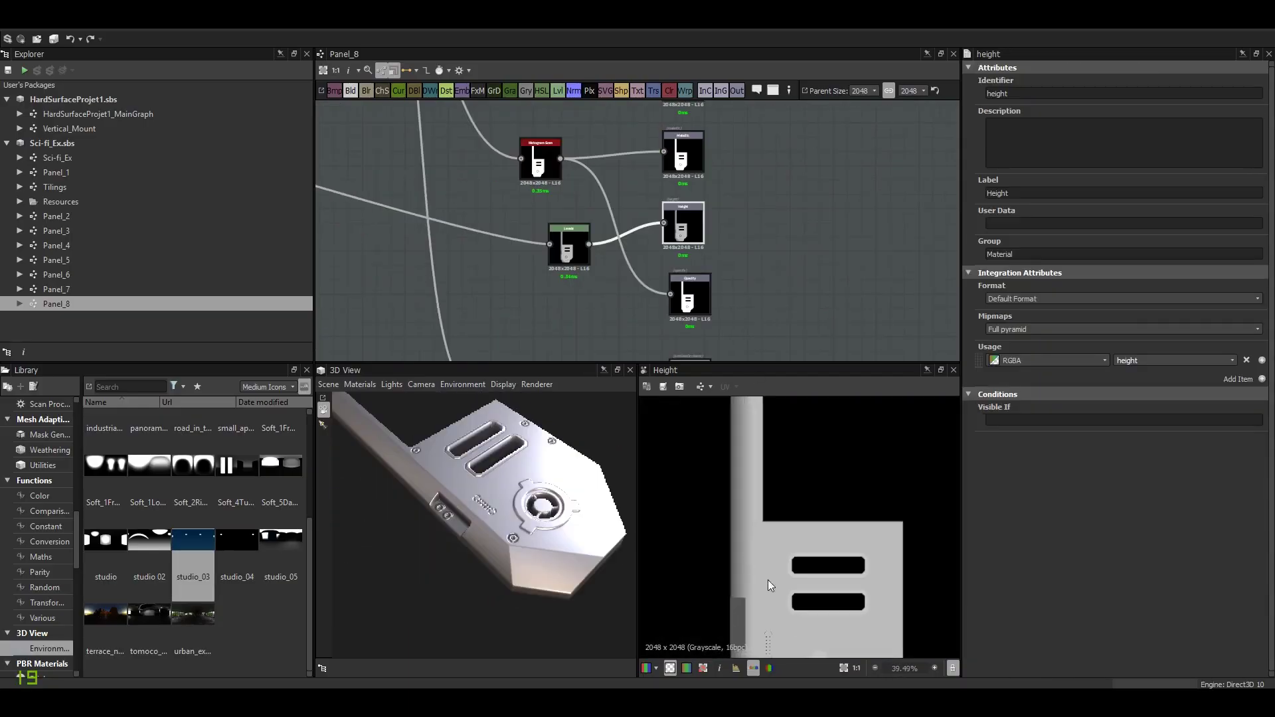
middle_drag(752, 558, 775, 462)
scroll(790, 491, up, 5)
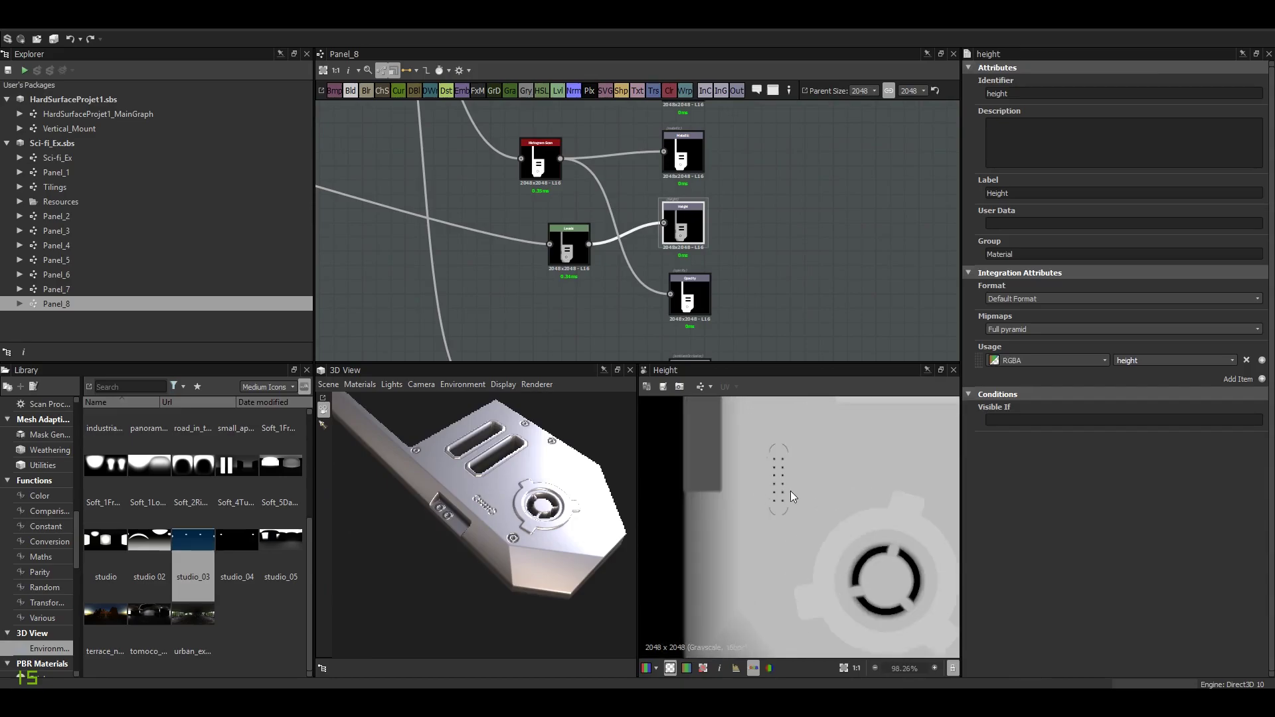
drag(552, 515, 570, 545)
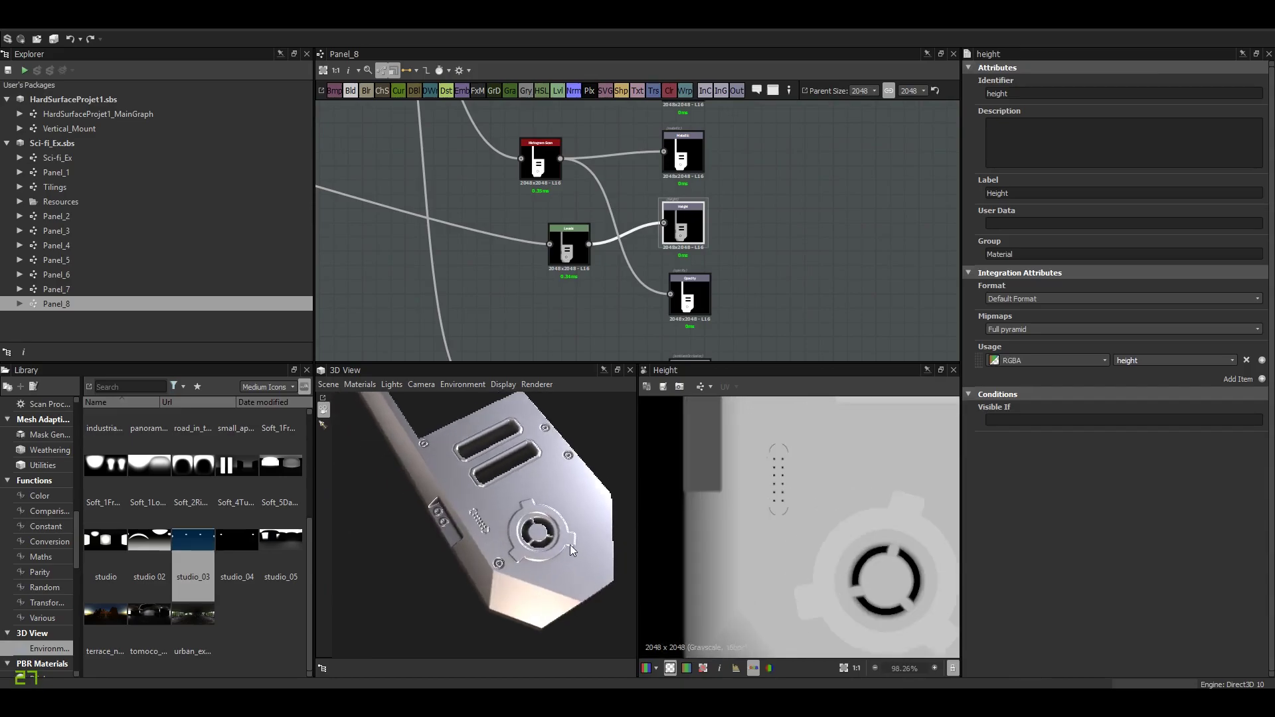
scroll(570, 544, up, 3)
scroll(569, 544, down, 3)
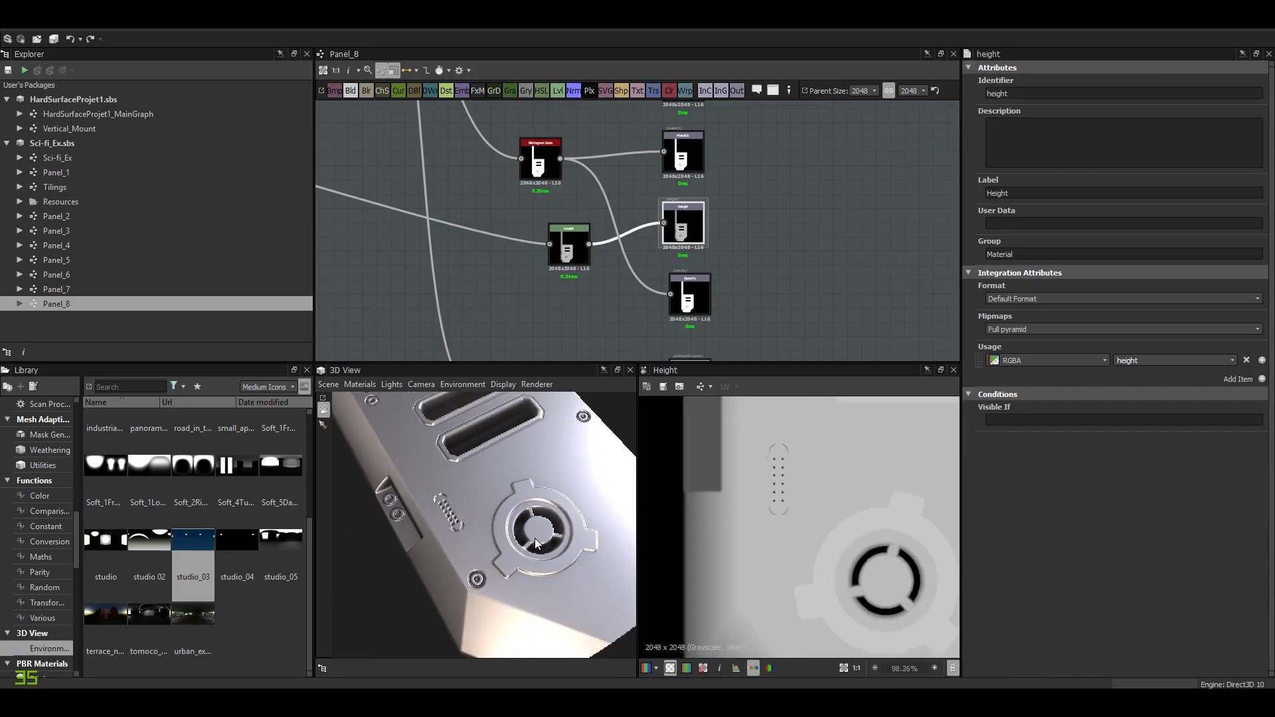
scroll(722, 239, down, 2)
Show the Normal output in the 2D view again and compare the whole panel's details with the 3D model.
double_click(698, 214)
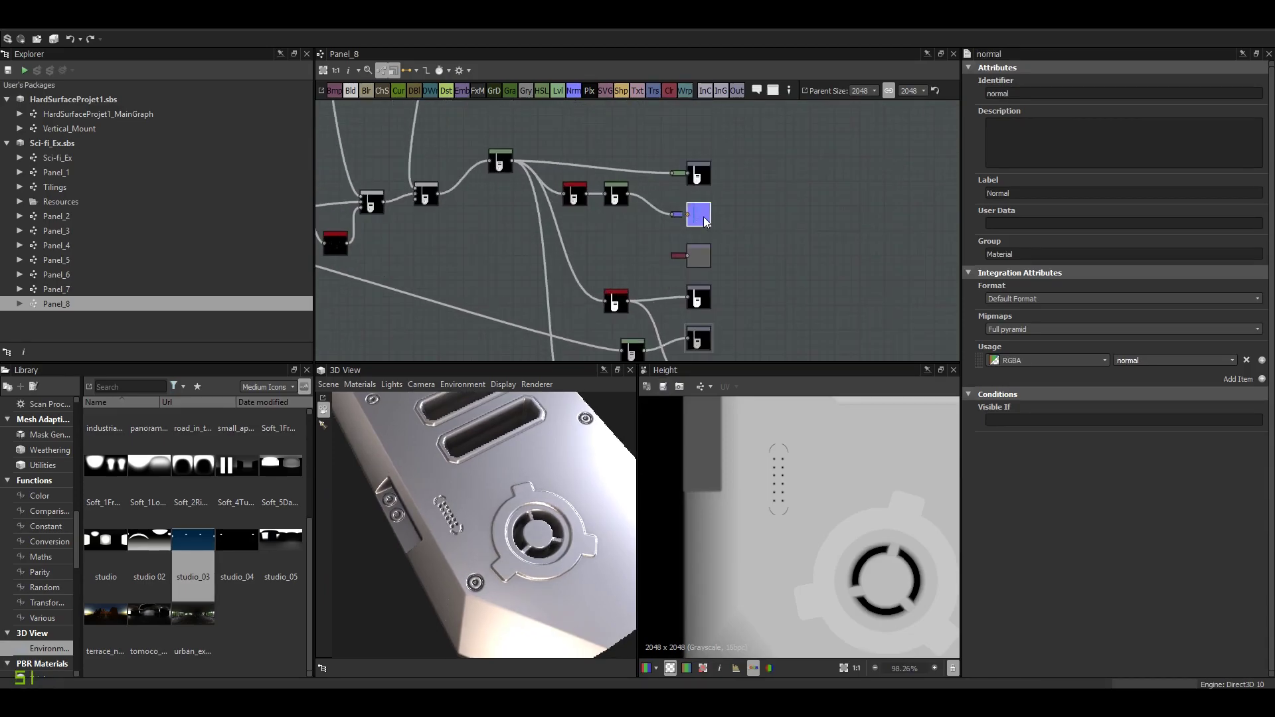
scroll(765, 505, down, 4)
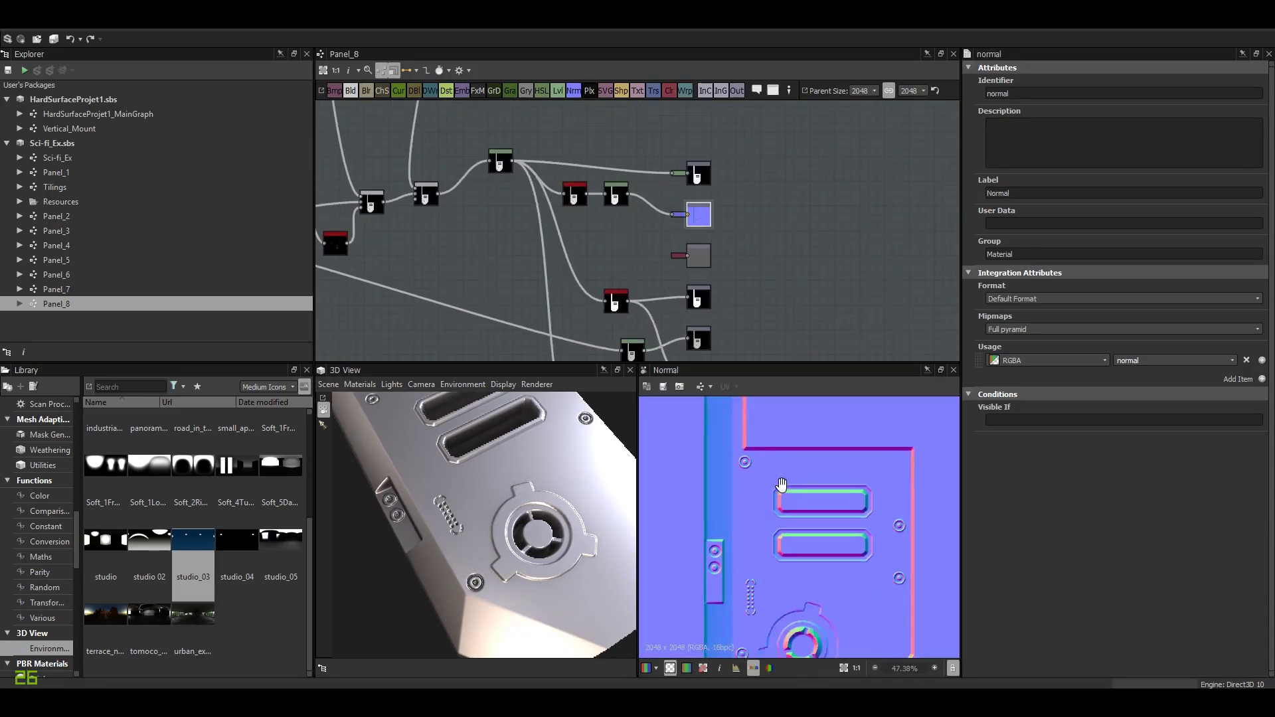
drag(444, 514, 479, 549)
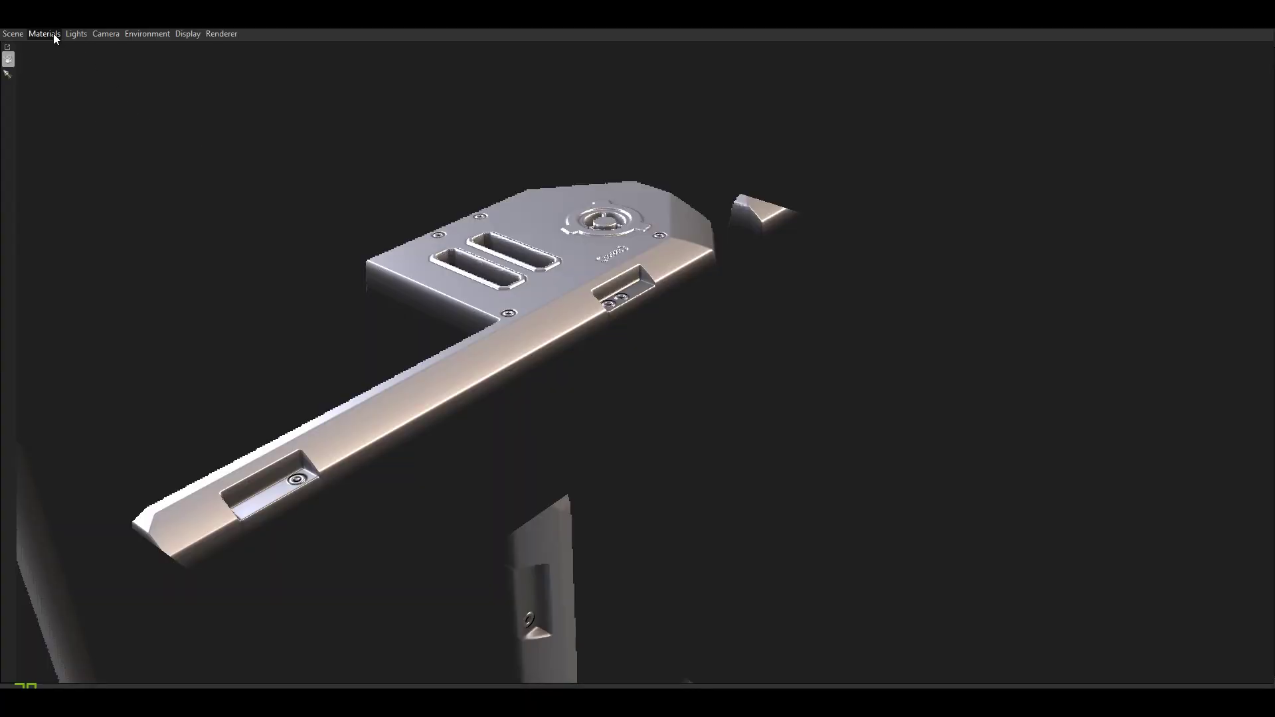
Edit the Default material, set its height scale to 0, and examine the panel lit by its normal map alone.
click(53, 37)
click(133, 49)
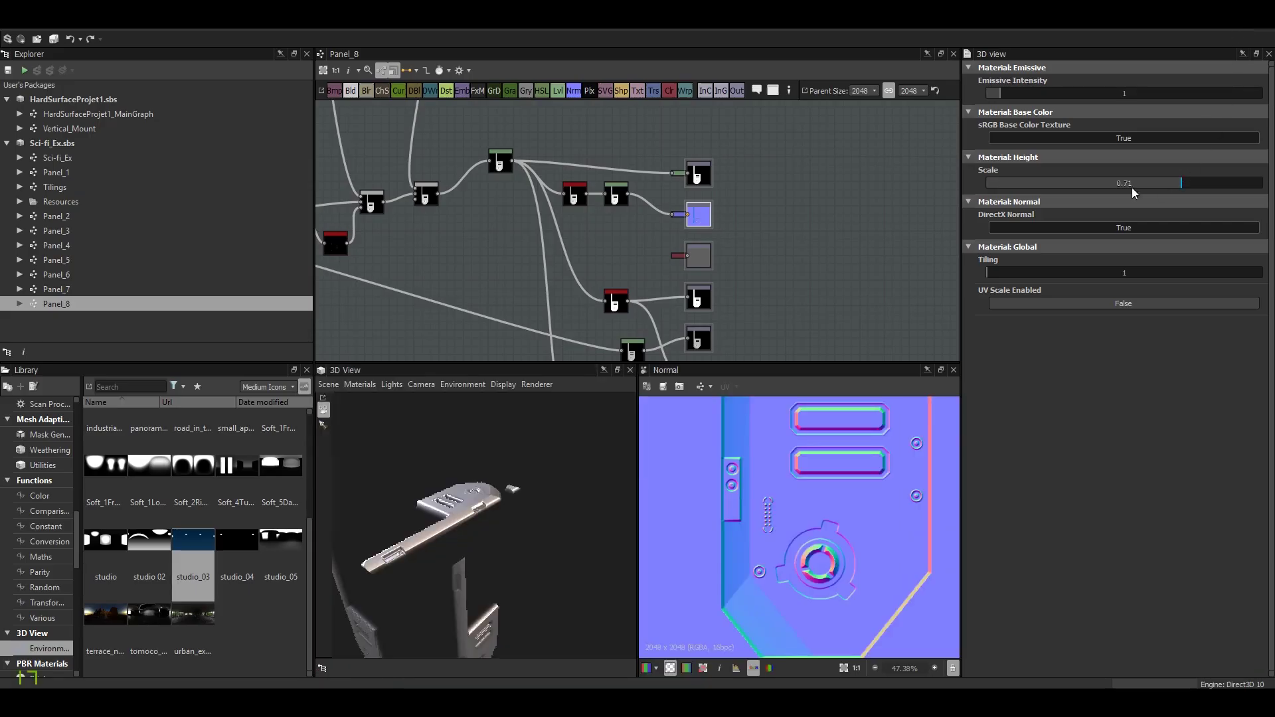
drag(1128, 184, 970, 184)
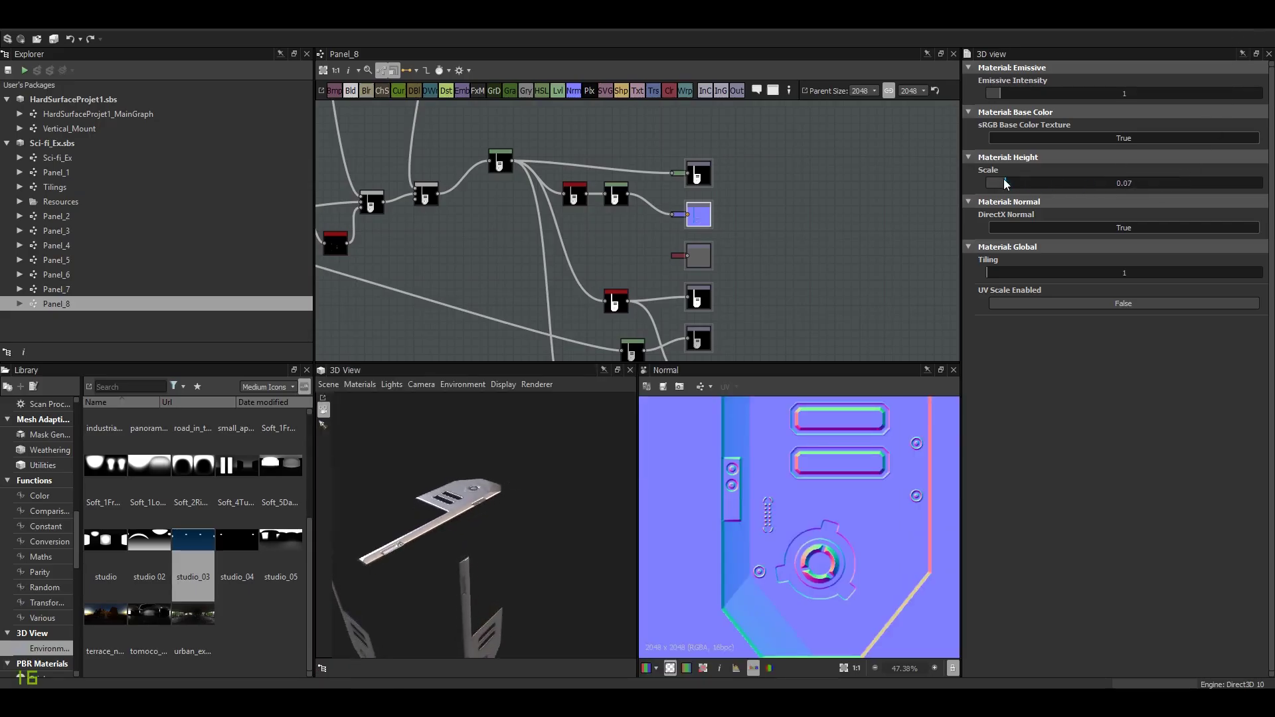
drag(465, 518, 539, 562)
scroll(564, 564, up, 5)
scroll(536, 545, up, 3)
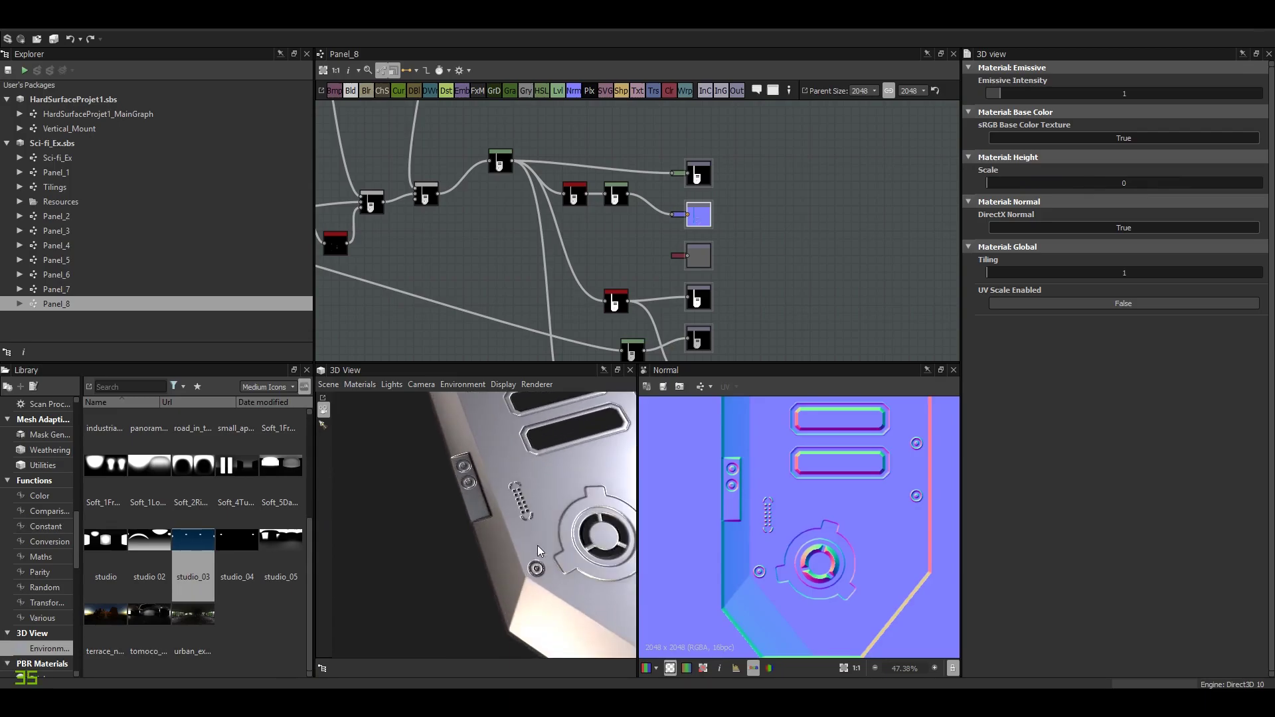
scroll(536, 545, down, 3)
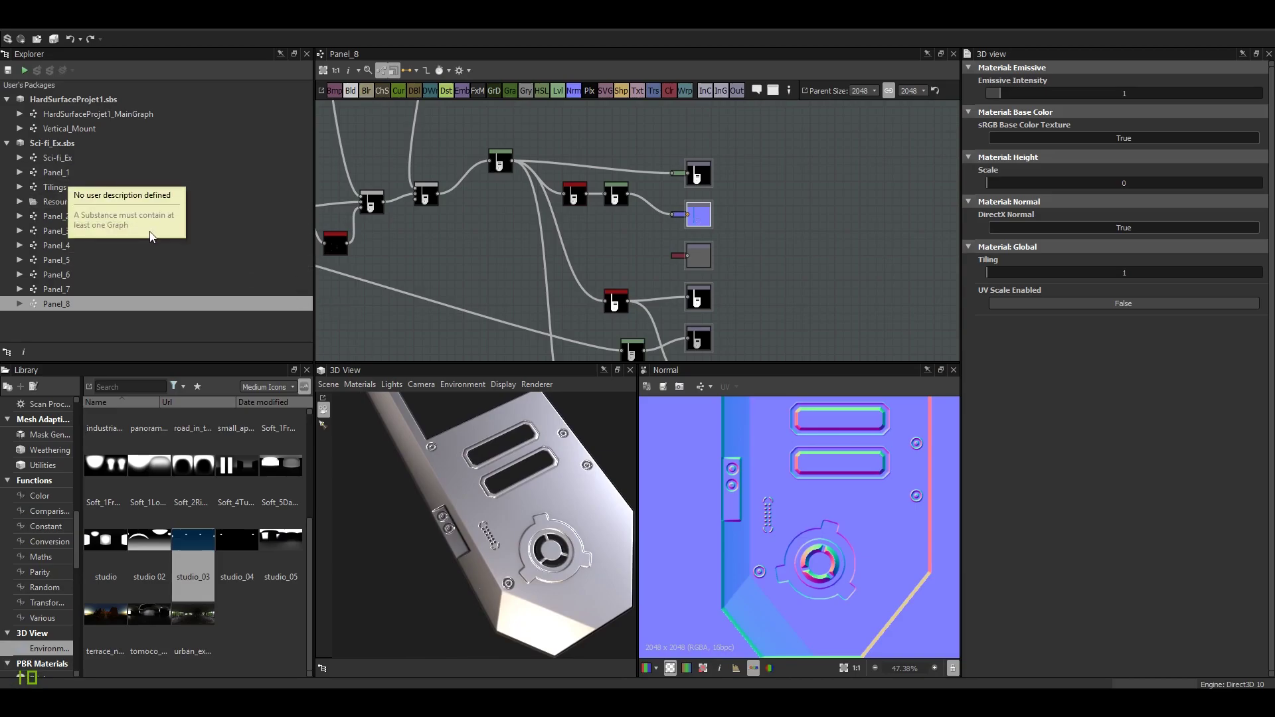
Examine the whole Panel_8 model from different angles with only its normal map giving relief.
scroll(528, 516, down, 2)
mouse_move(526, 523)
mouse_down()
mouse_move(551, 507)
mouse_move(511, 507)
mouse_up()
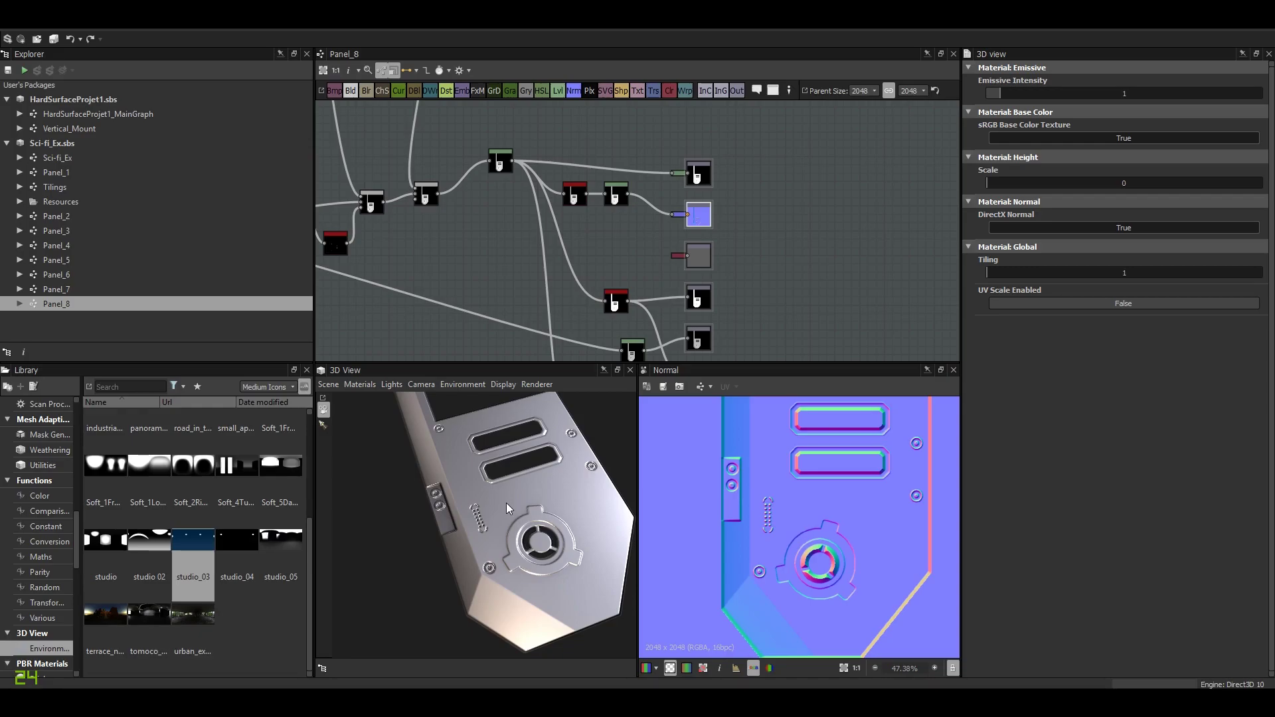
drag(506, 504, 464, 494)
Open the Panel_1 graph and turn its 3D model so that most of the panel is visible.
click(66, 174)
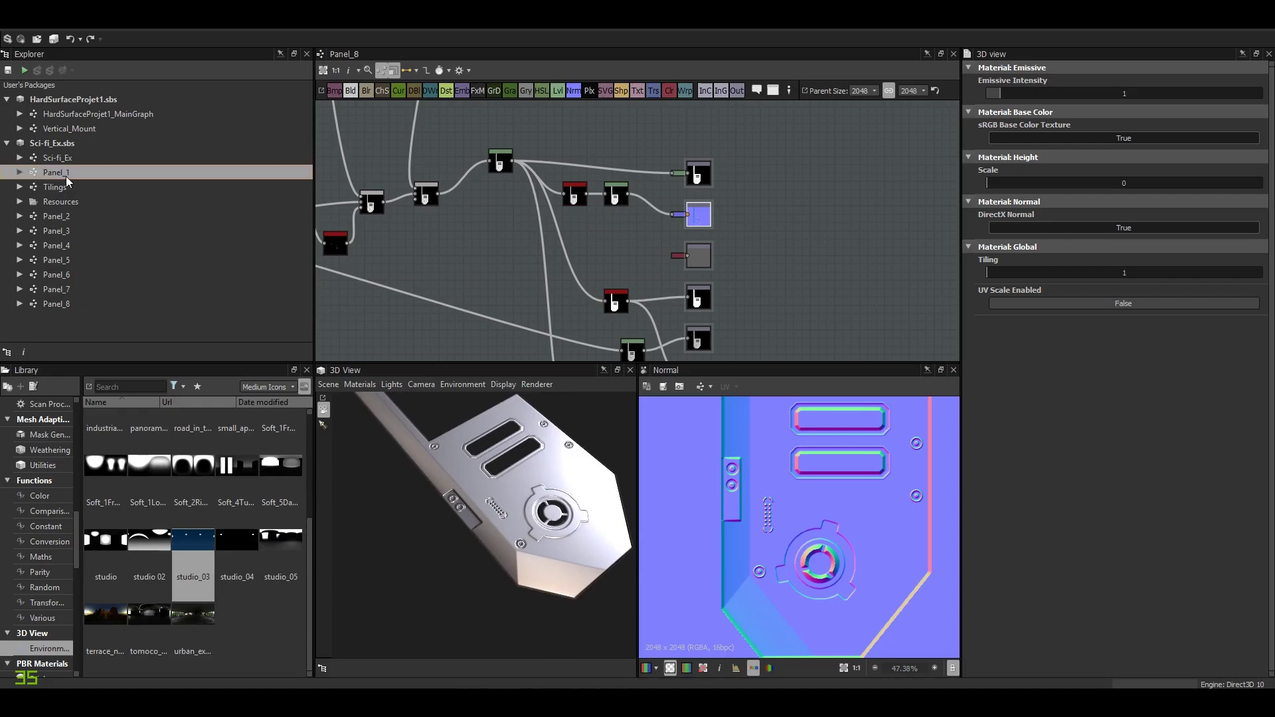
double_click(65, 177)
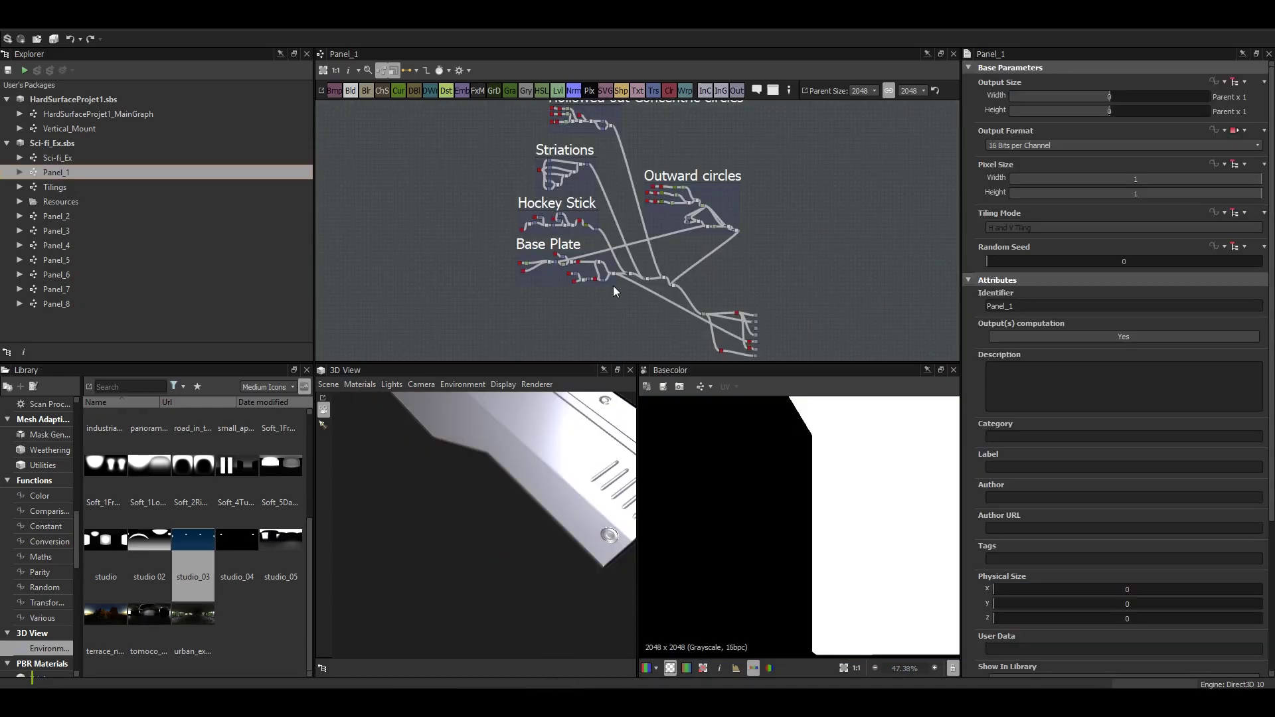
drag(548, 437, 508, 534)
Preview the Base Plate group's gradient Blend, its Transformation 2D nodes and the Max (Lighten) Blend in the 2D view.
scroll(508, 273, up, 1)
scroll(509, 278, up, 5)
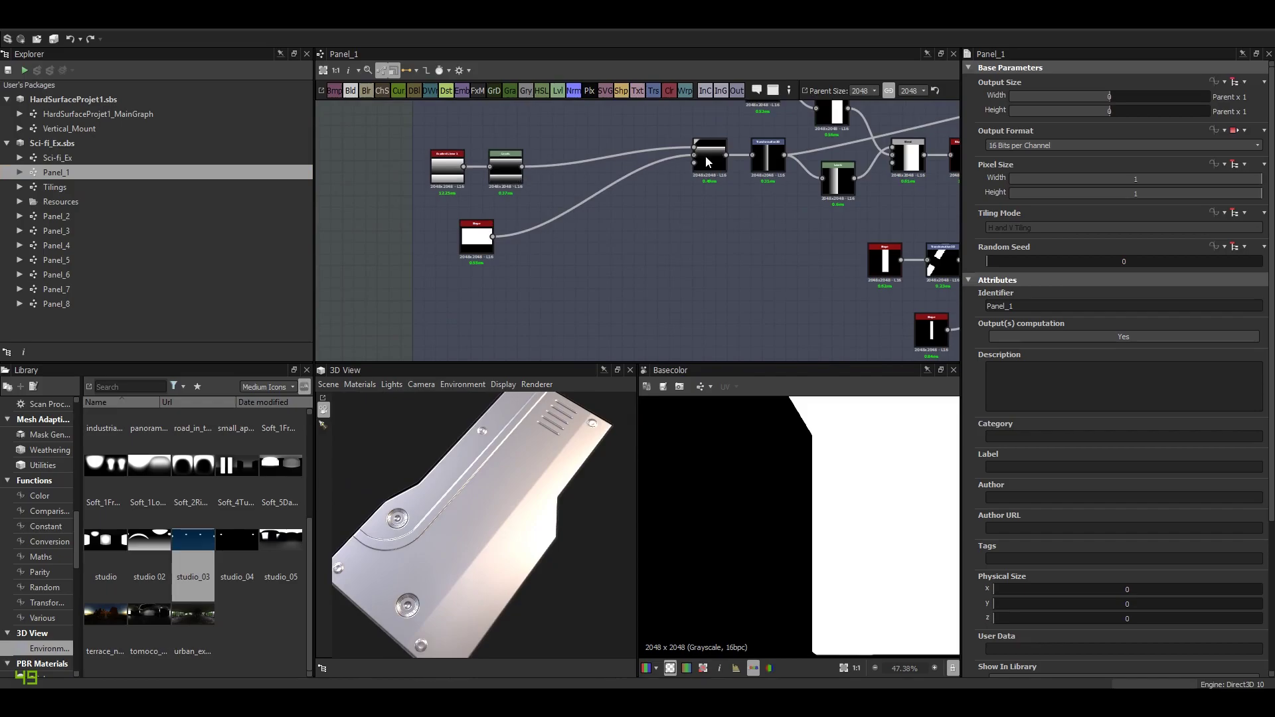
double_click(708, 162)
scroll(830, 471, down, 3)
scroll(823, 519, up, 1)
middle_drag(715, 187, 557, 231)
double_click(636, 133)
double_click(717, 190)
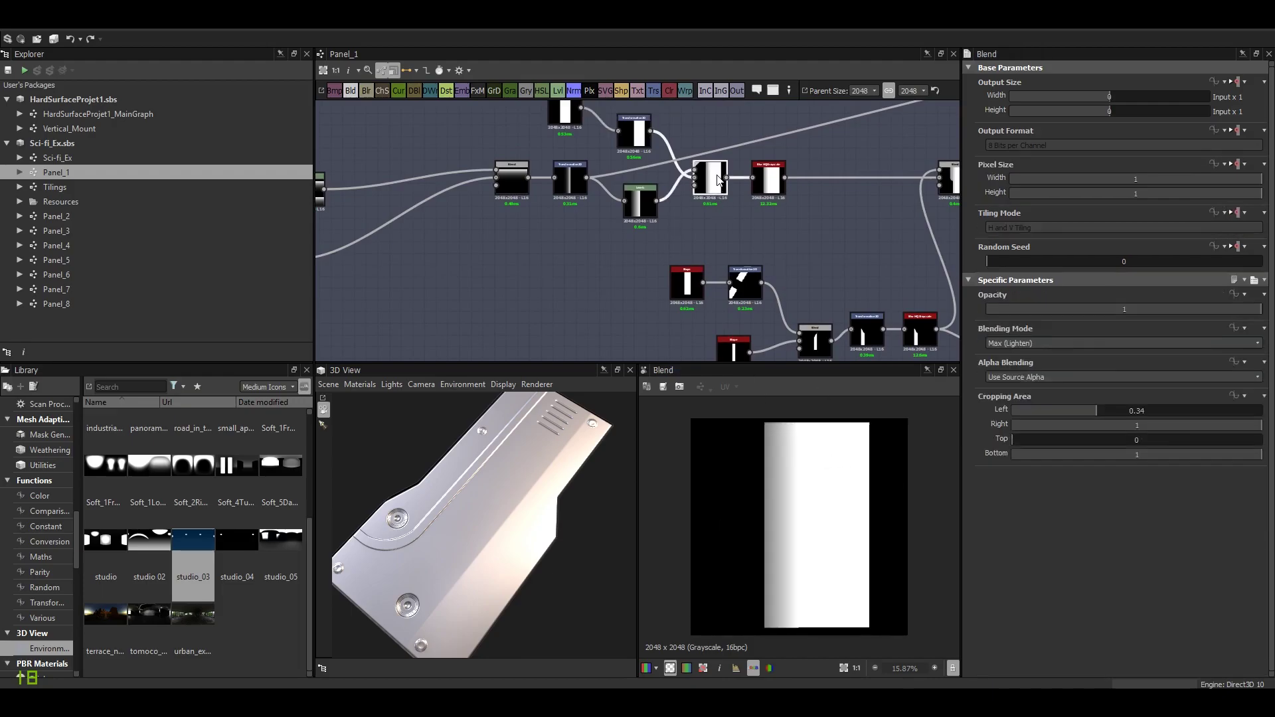
Compare the Base Plate's Multiply gradient, rotated gradient and shifted rectangle with the Max (Lighten) Blend that joins them.
mouse_move(790, 233)
middle_down()
mouse_move(761, 231)
mouse_move(807, 242)
middle_up()
scroll(594, 213, down, 3)
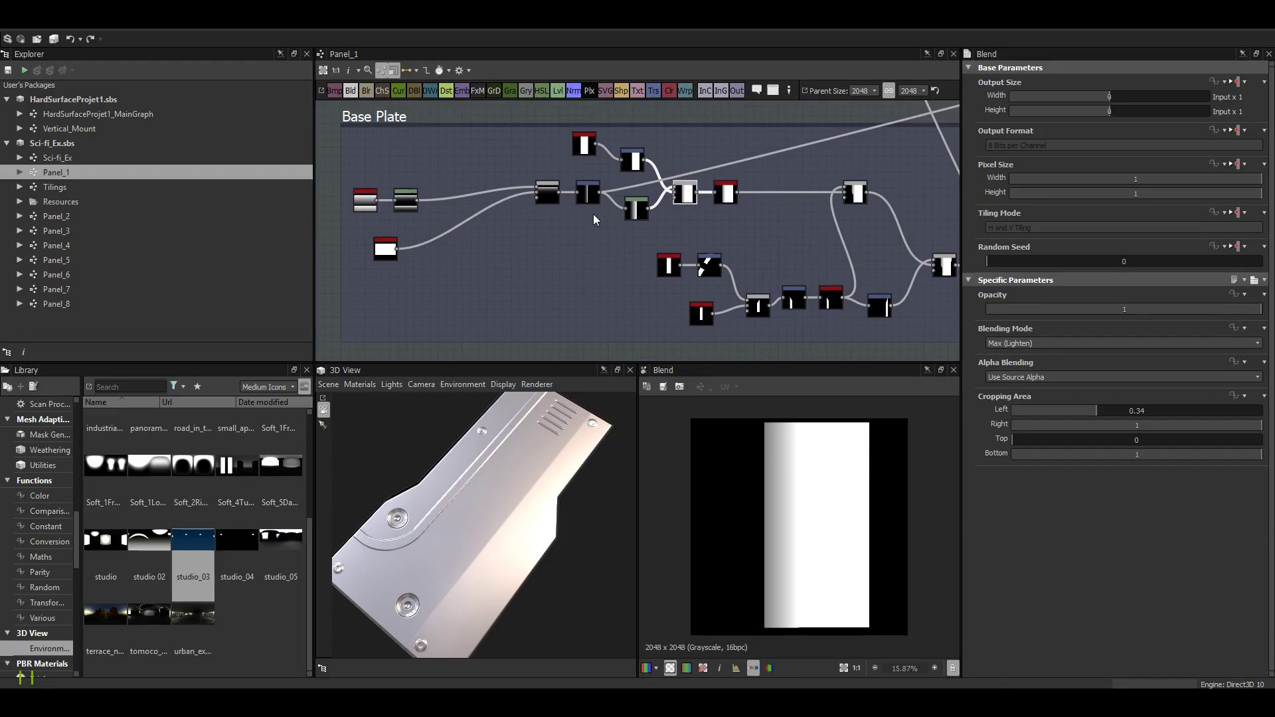
double_click(591, 197)
scroll(591, 196, up, 2)
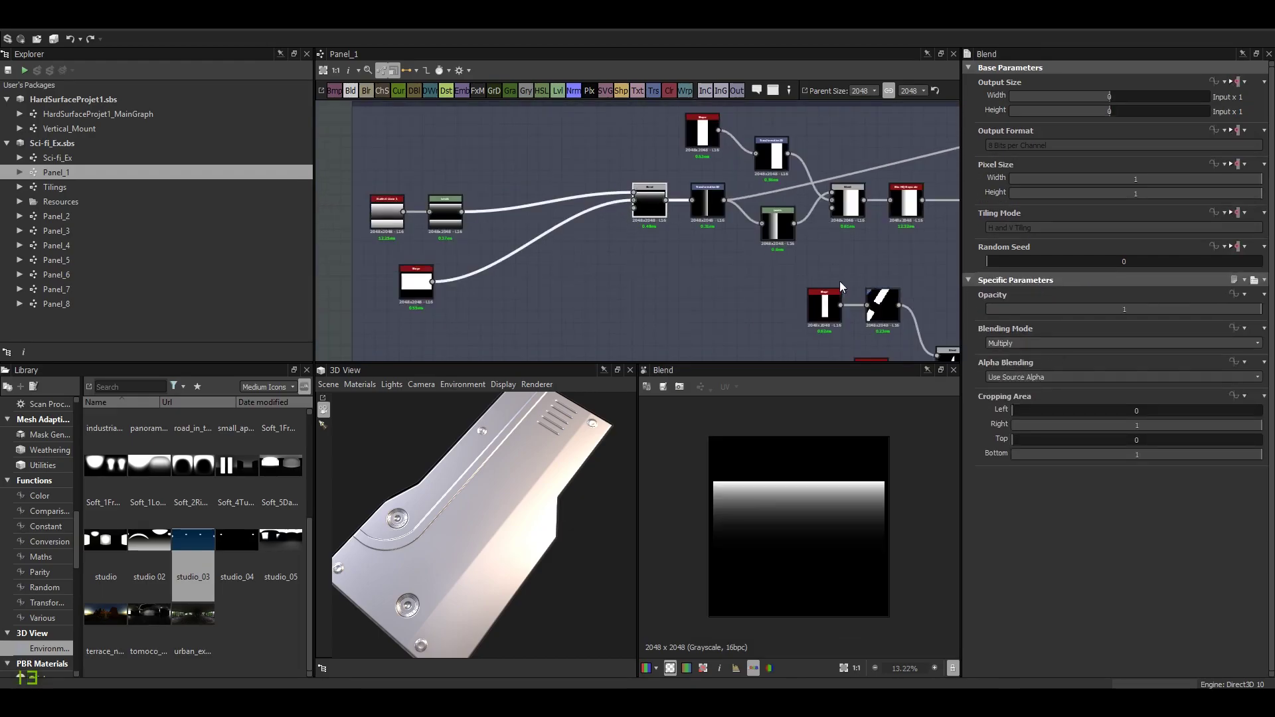
double_click(708, 208)
middle_drag(723, 259, 547, 280)
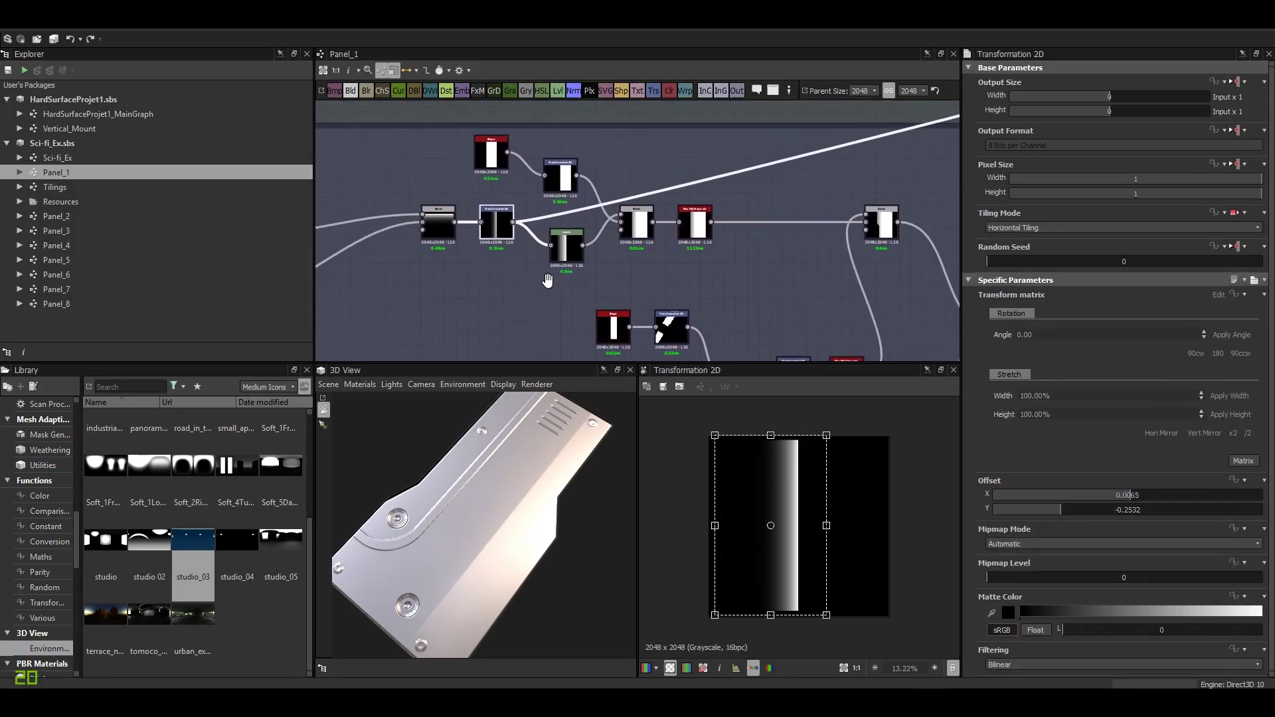
double_click(641, 237)
double_click(568, 188)
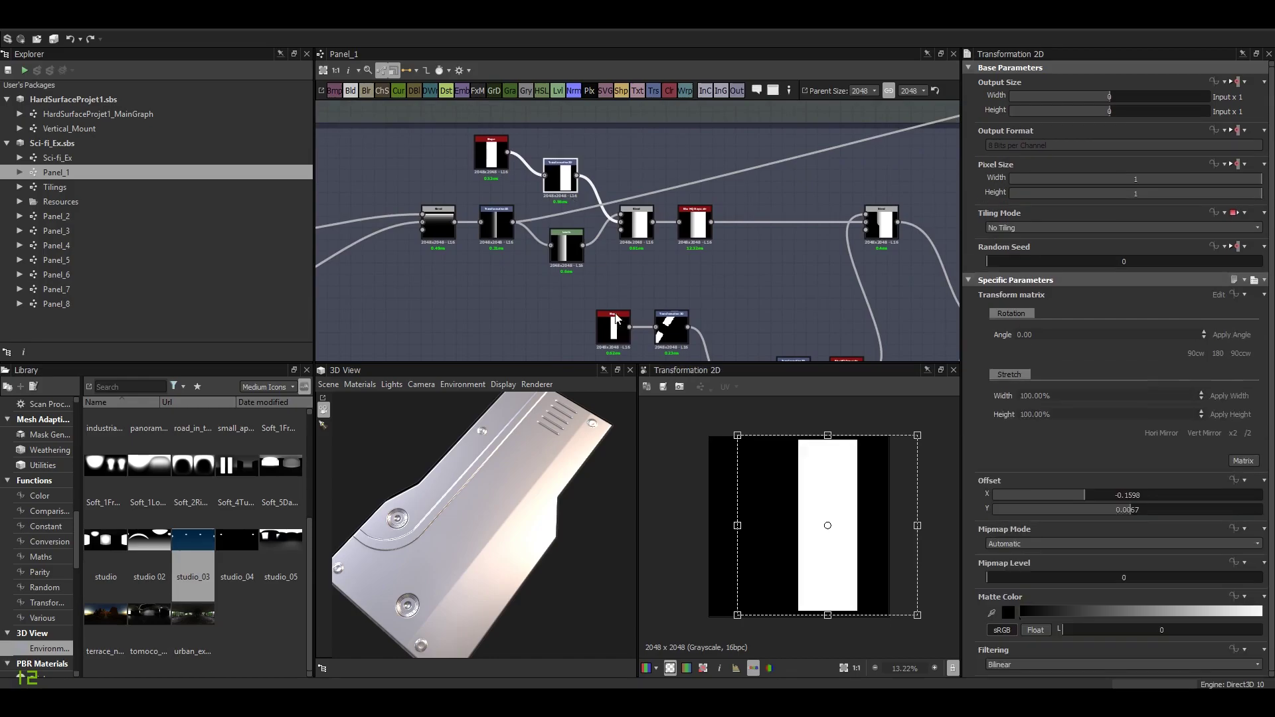
double_click(638, 231)
middle_drag(710, 281, 575, 220)
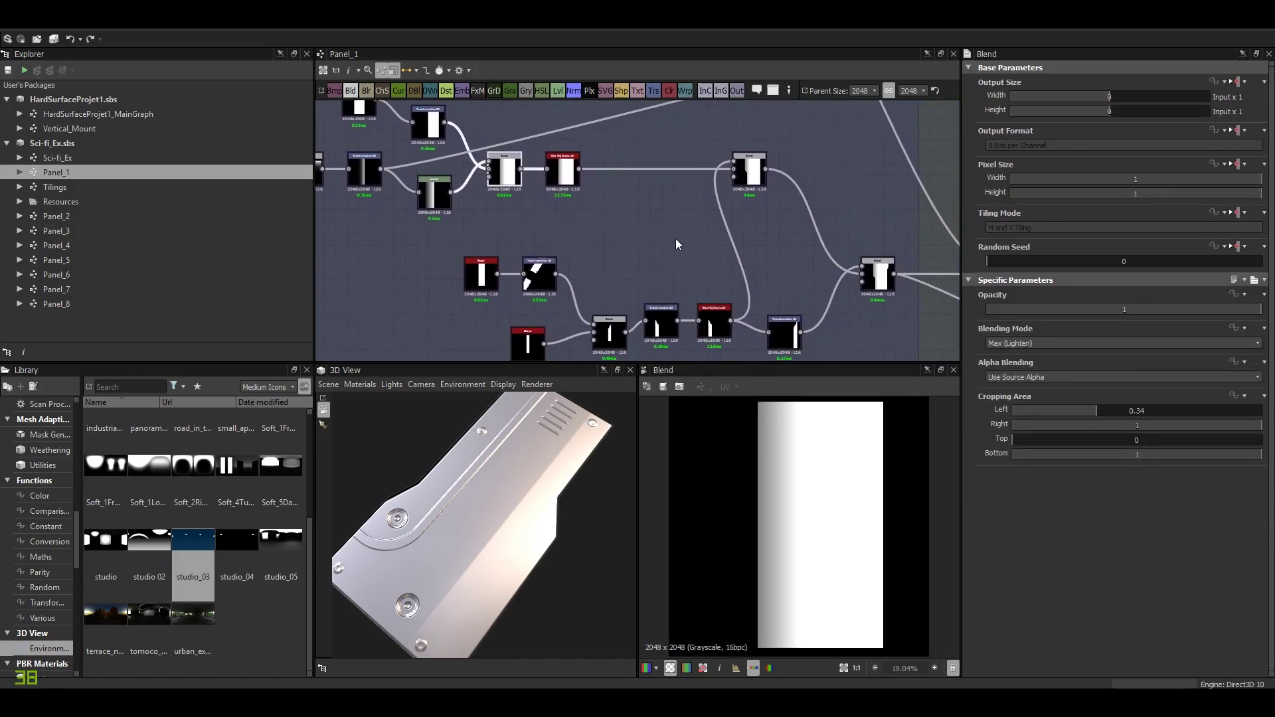
Compare the Base Plate's final Subtract Blend with the blurred and transformed angled shapes that cut its sides.
middle_drag(704, 227, 634, 177)
double_click(808, 230)
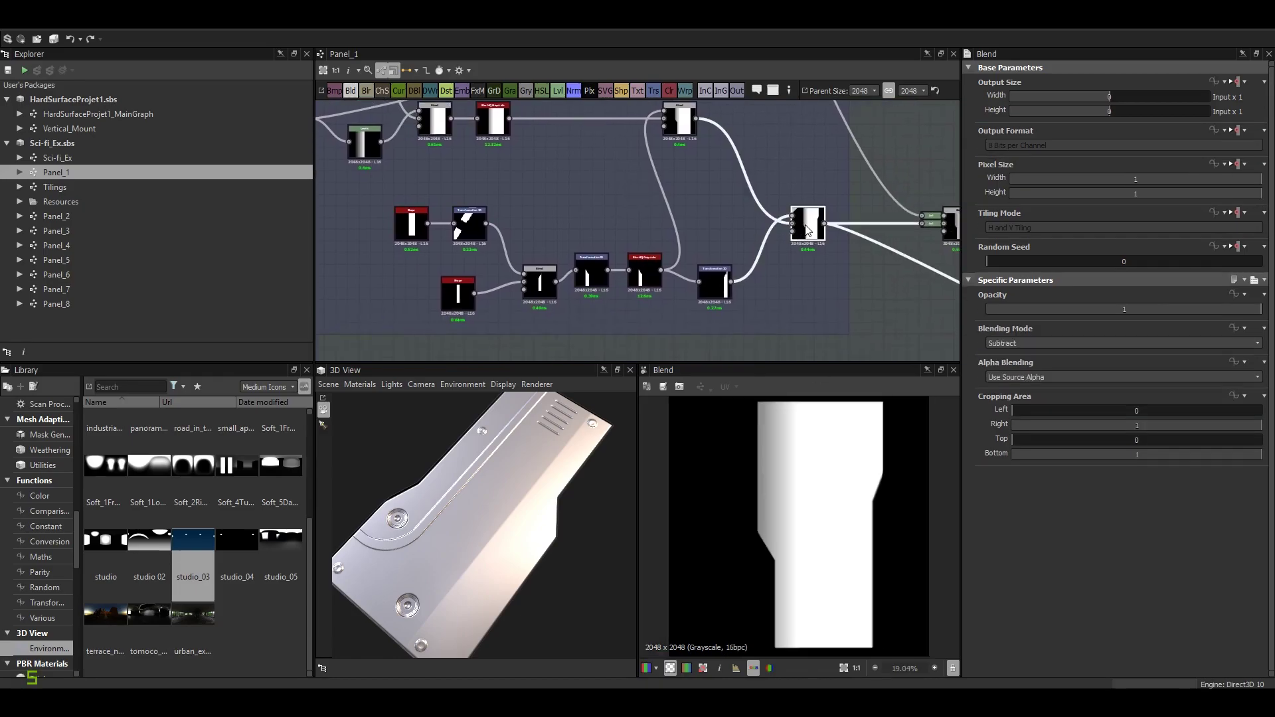
double_click(655, 271)
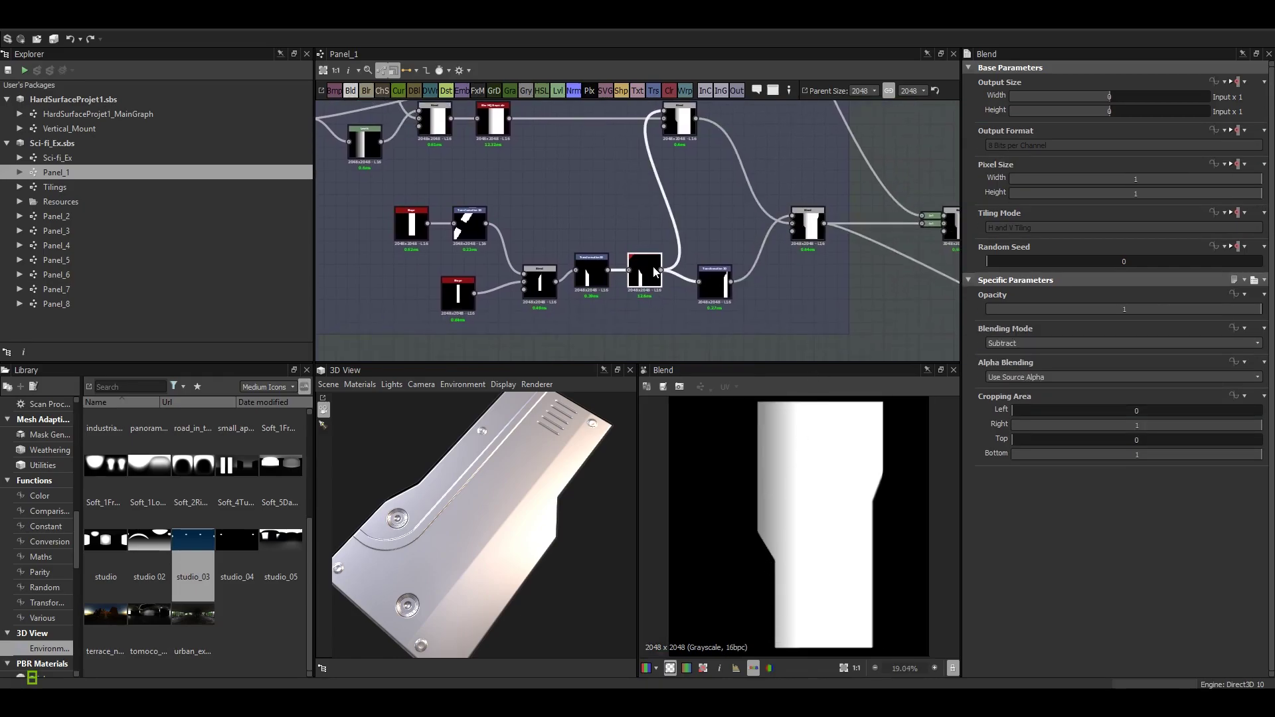
click(807, 230)
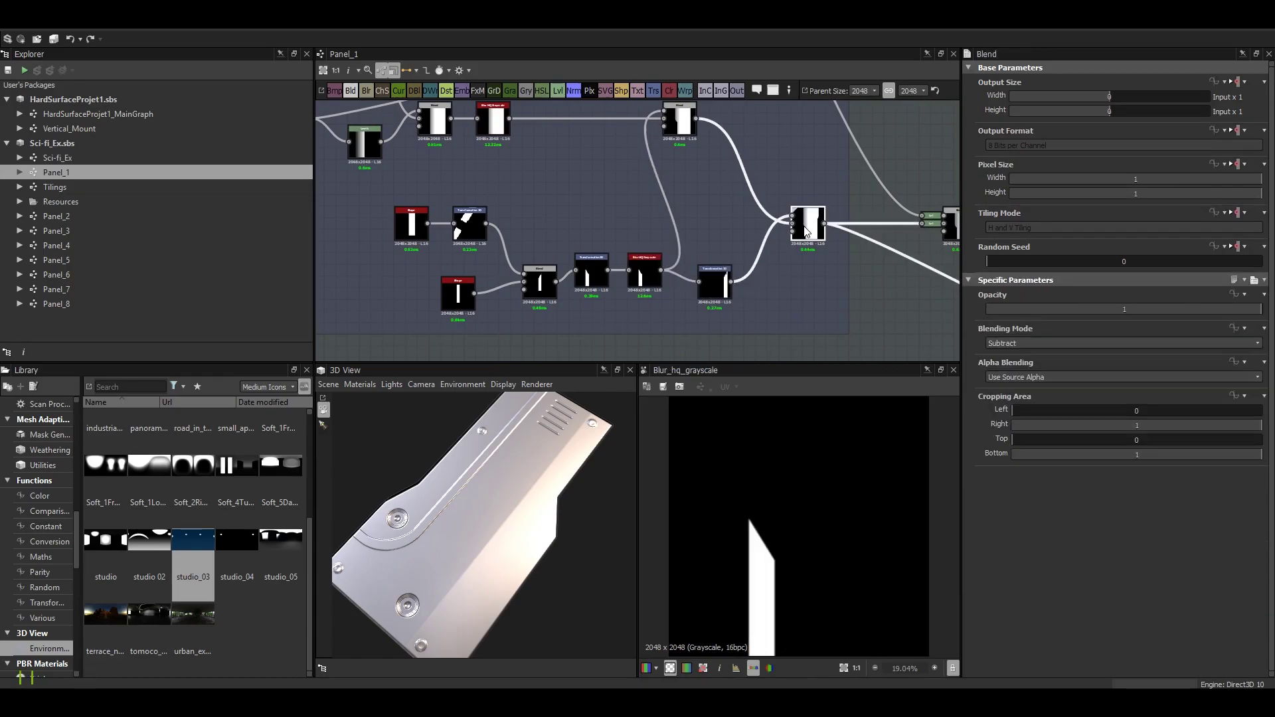
double_click(806, 230)
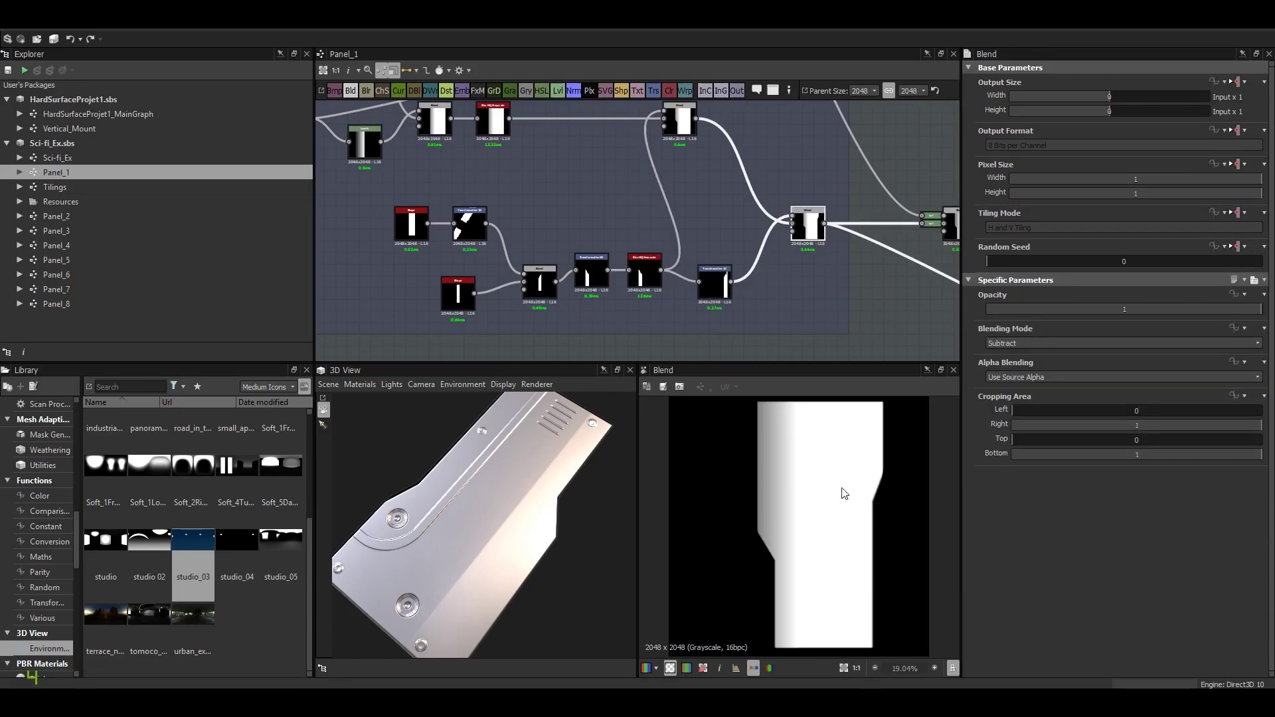
double_click(723, 292)
double_click(814, 231)
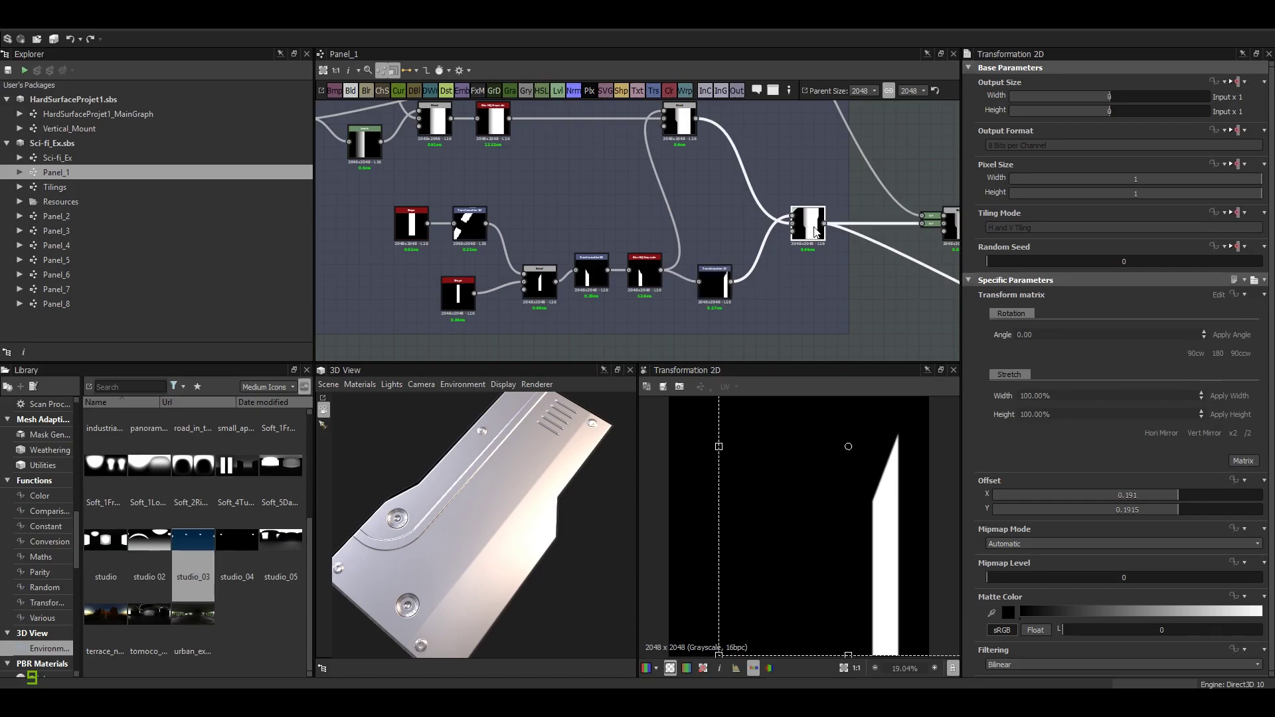
Inspect the Blend that adds the hockey stick line to the base plate, together with its Levels inputs.
scroll(816, 231, down, 2)
middle_drag(816, 232, 709, 255)
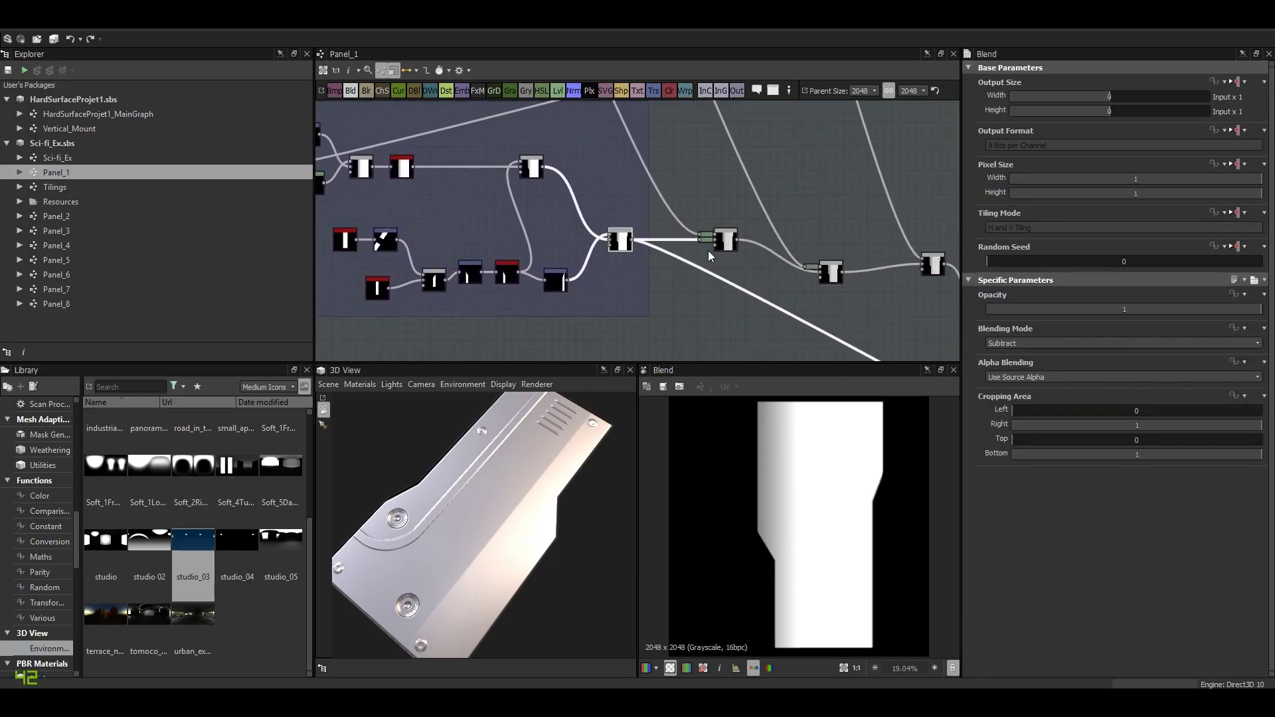
double_click(725, 241)
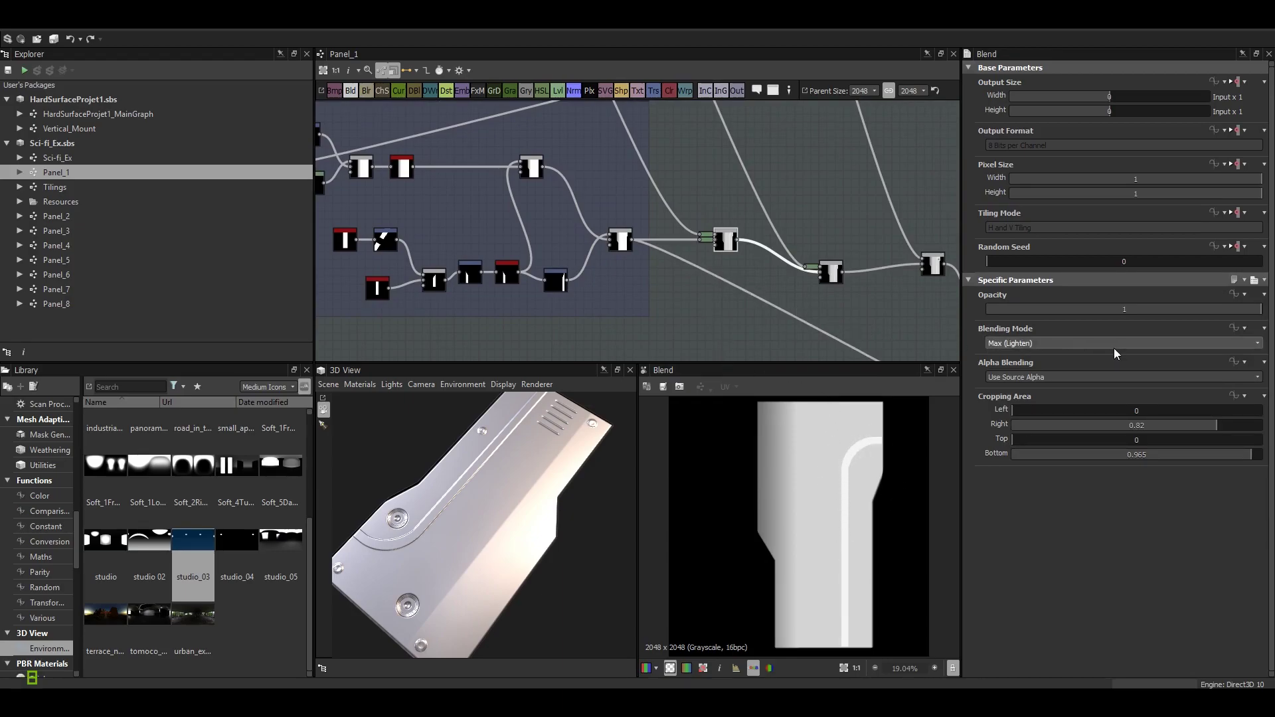
middle_drag(710, 260, 776, 292)
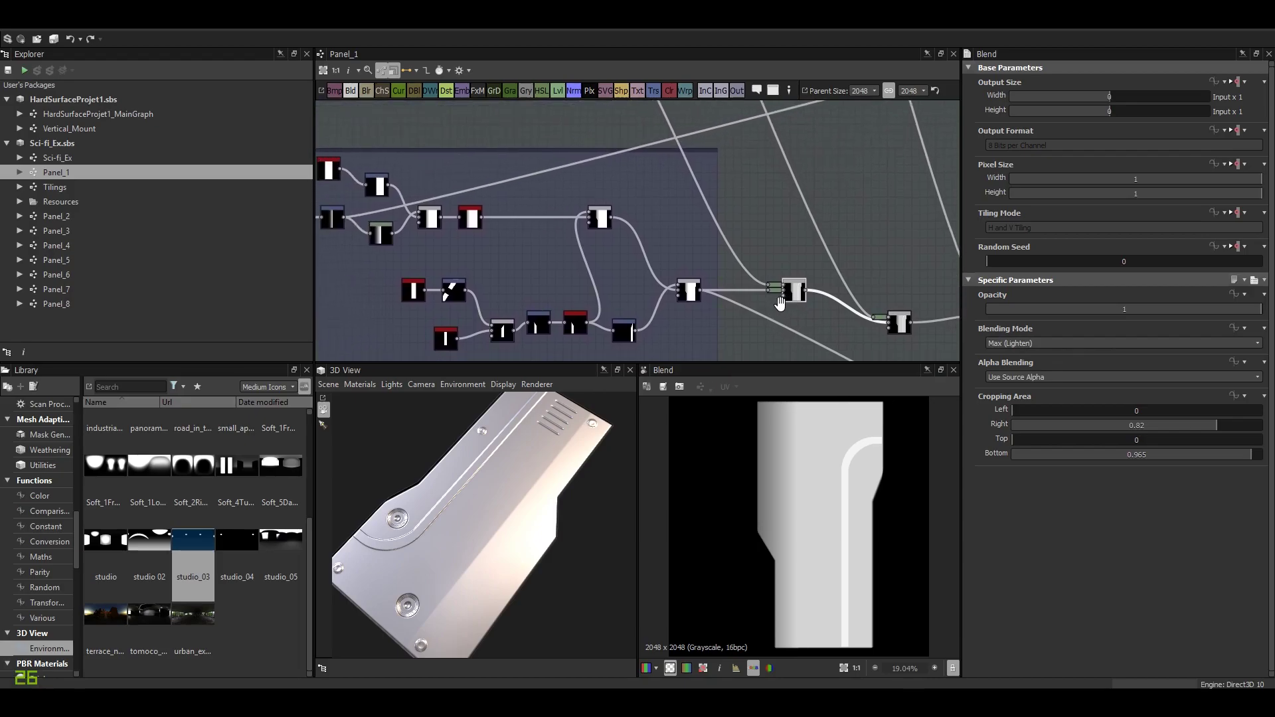
double_click(774, 288)
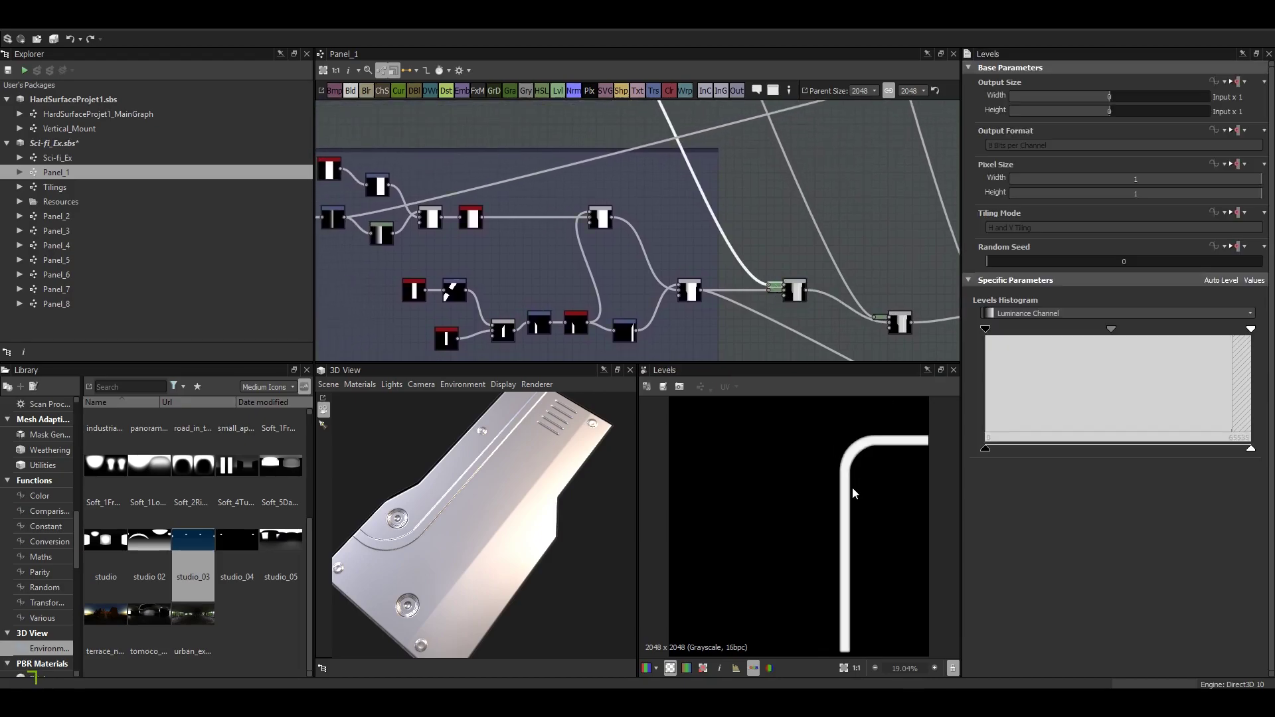
double_click(794, 291)
scroll(843, 472, up, 3)
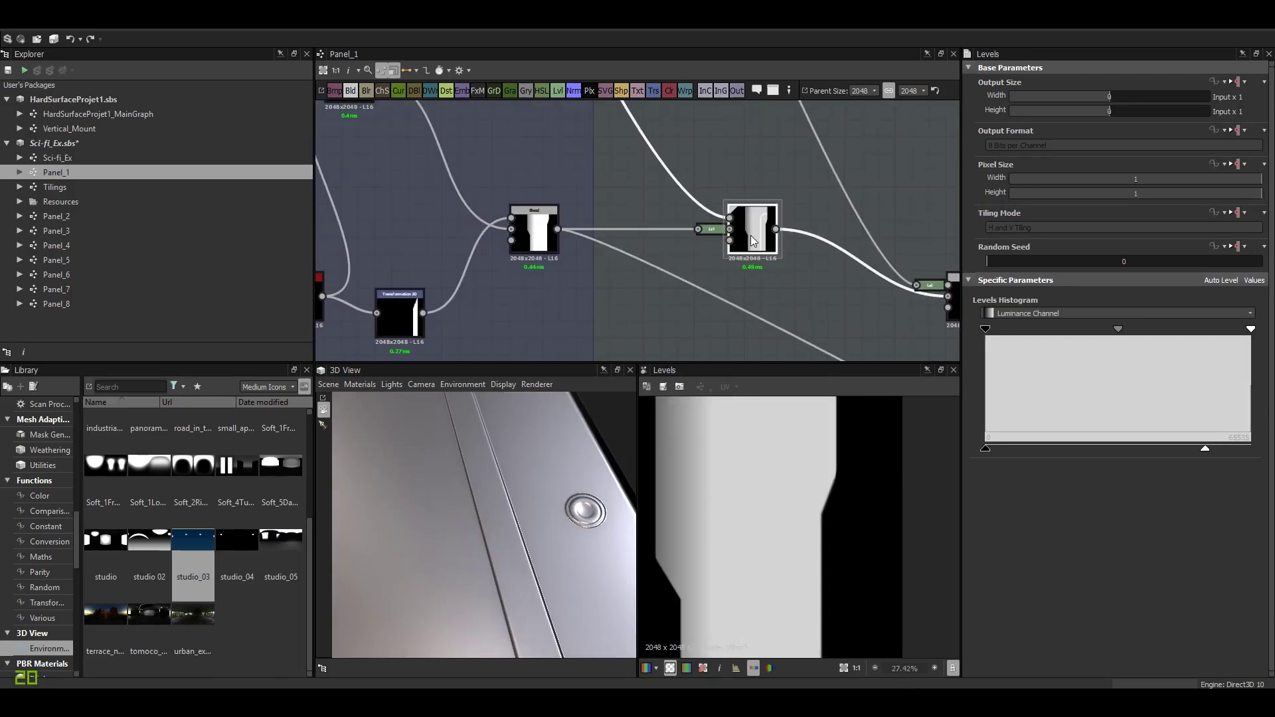
double_click(750, 235)
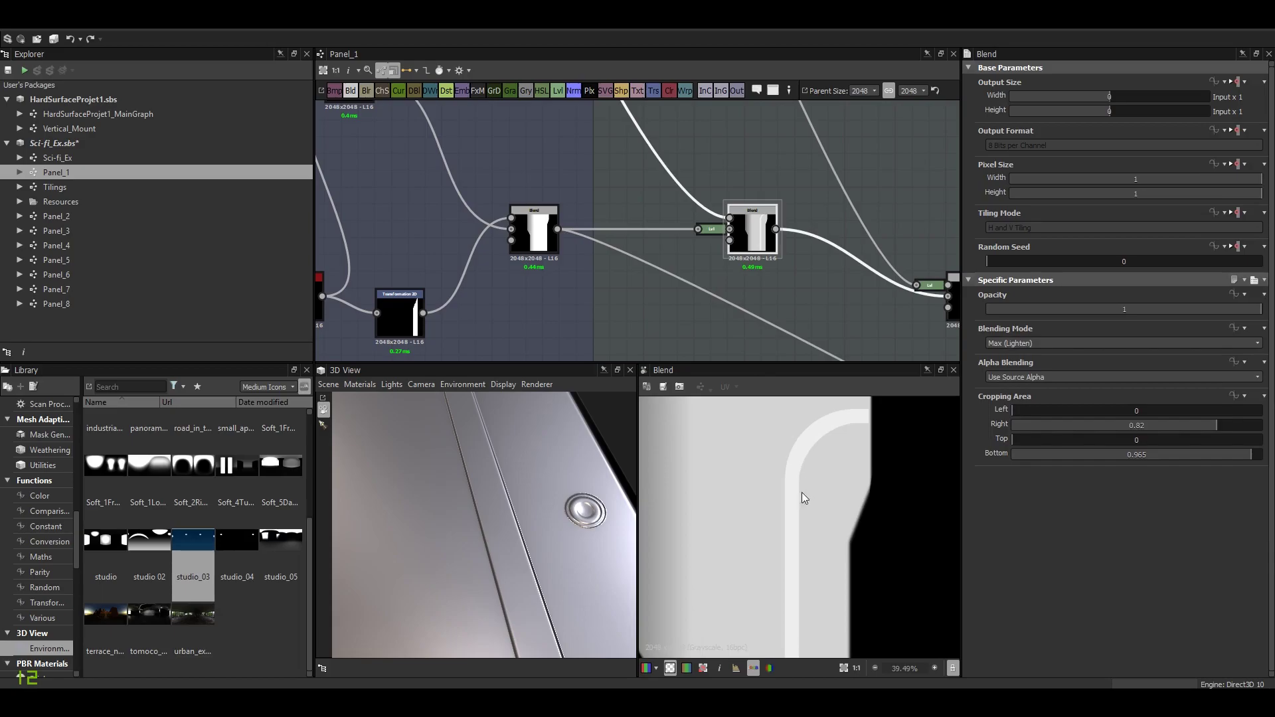
Undock the base plate's Levels node from the line Blend for inspection, dock it again and show the whole Blend in 2D.
click(714, 231)
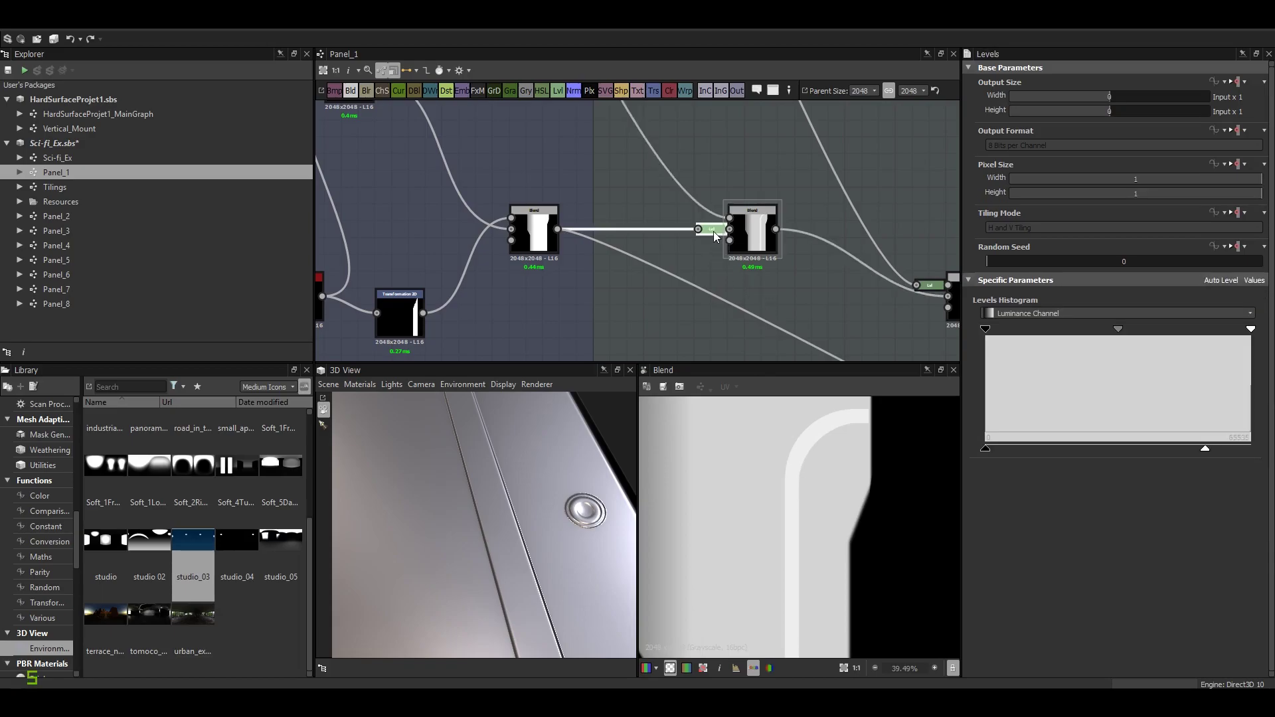
mouse_move(713, 232)
mouse_down()
mouse_move(664, 239)
mouse_move(731, 226)
mouse_up()
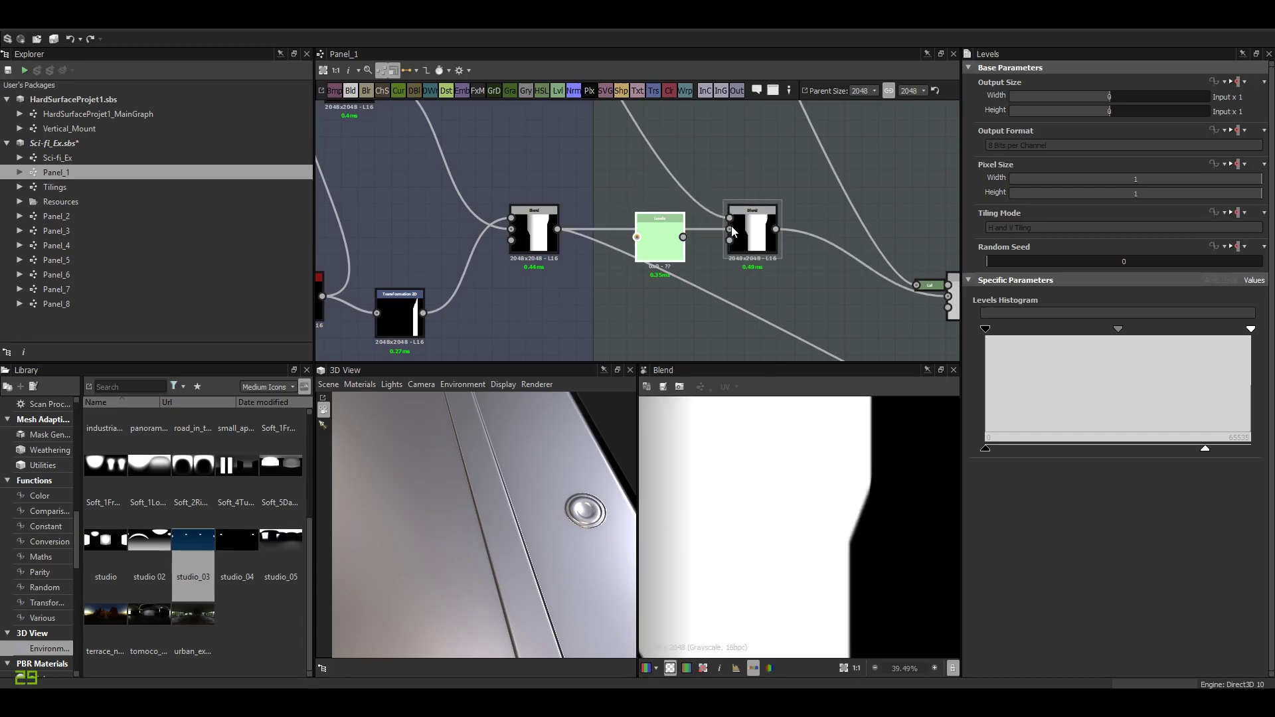
drag(594, 516, 518, 506)
scroll(518, 507, up, 5)
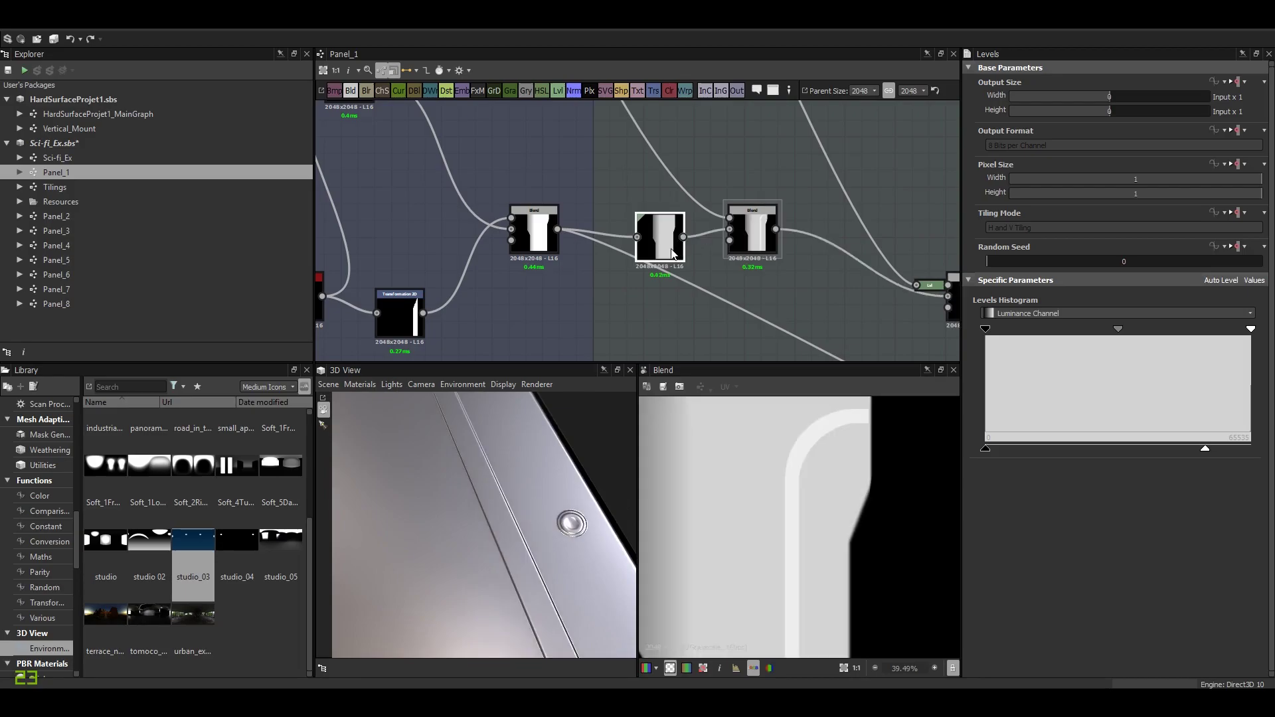
key(d)
click(762, 245)
key(f)
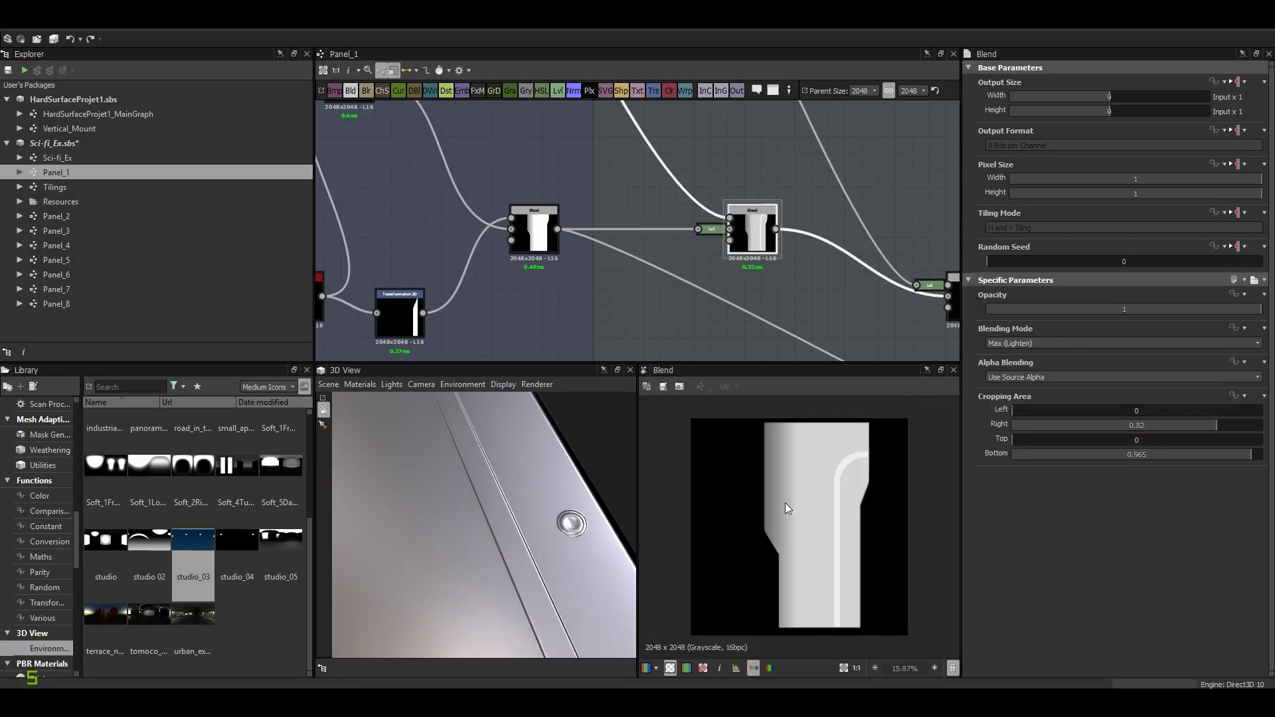
Examine how the Hockey Stick group builds its curved corner from a disc Shape, a cropped quarter and a Subtract Blend.
drag(601, 465, 498, 511)
scroll(628, 198, down, 4)
middle_drag(628, 198, 644, 293)
scroll(636, 229, up, 4)
scroll(636, 229, up, 1)
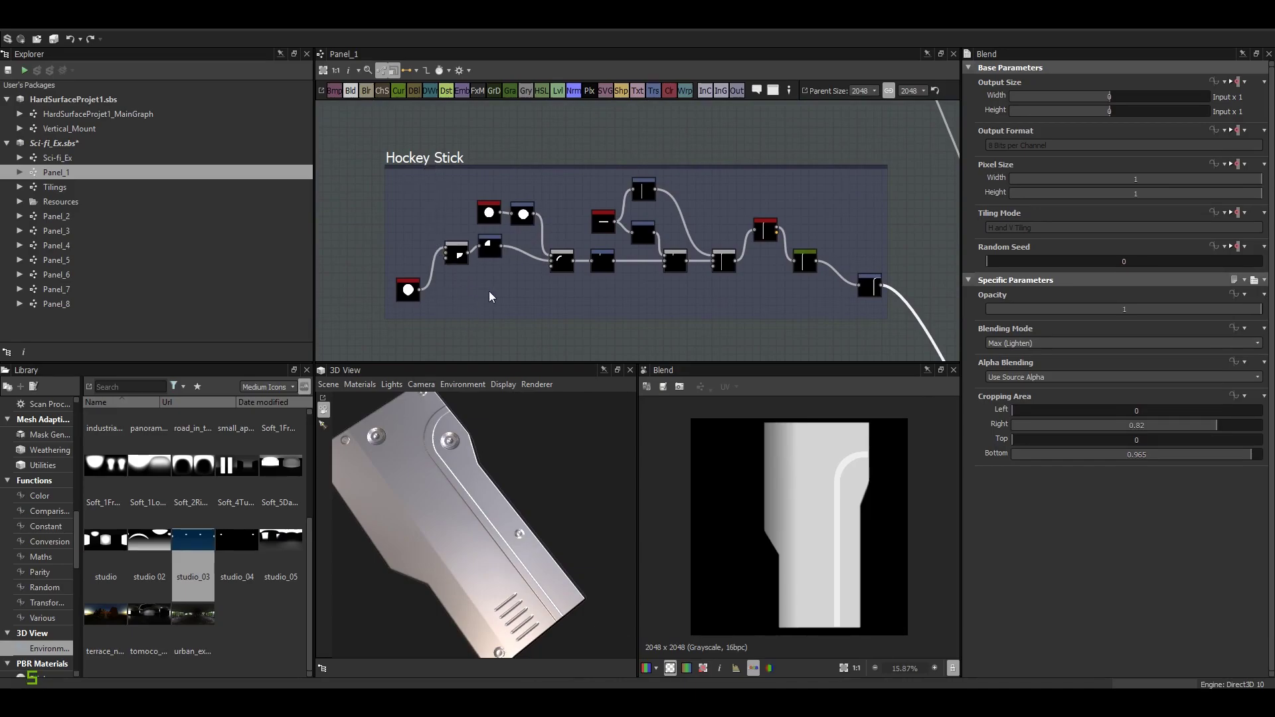
click(422, 269)
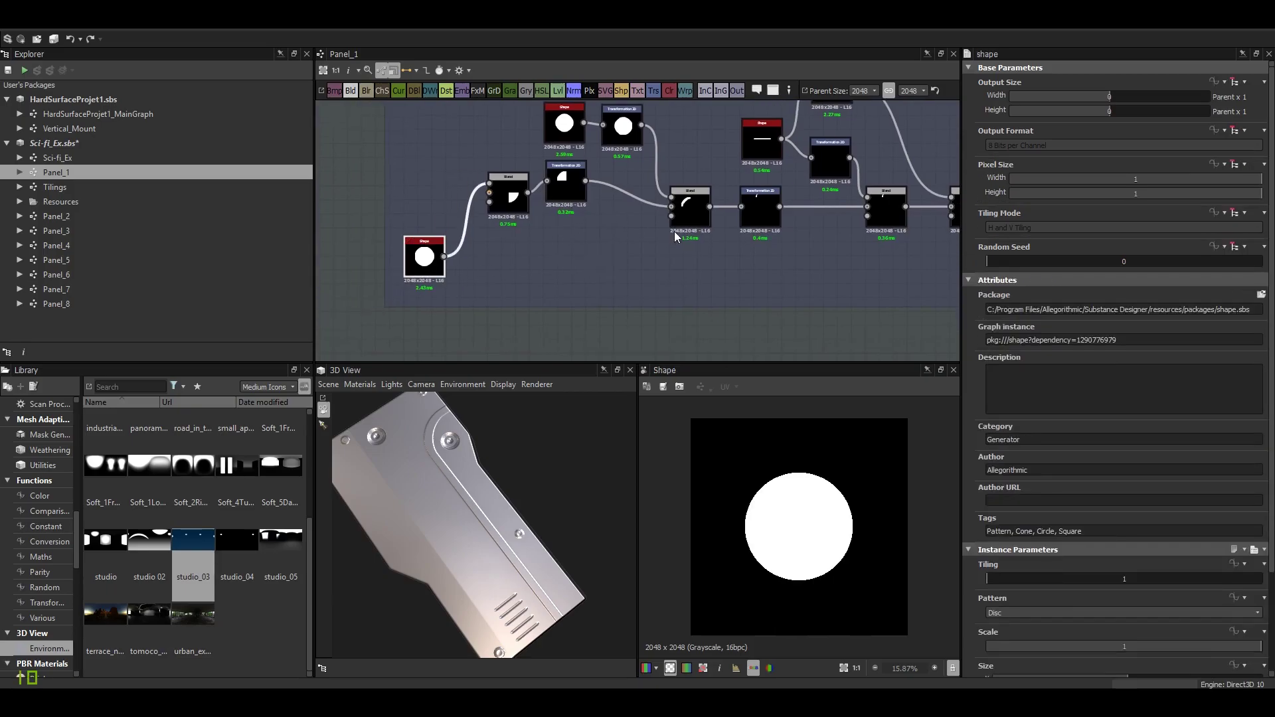
double_click(689, 217)
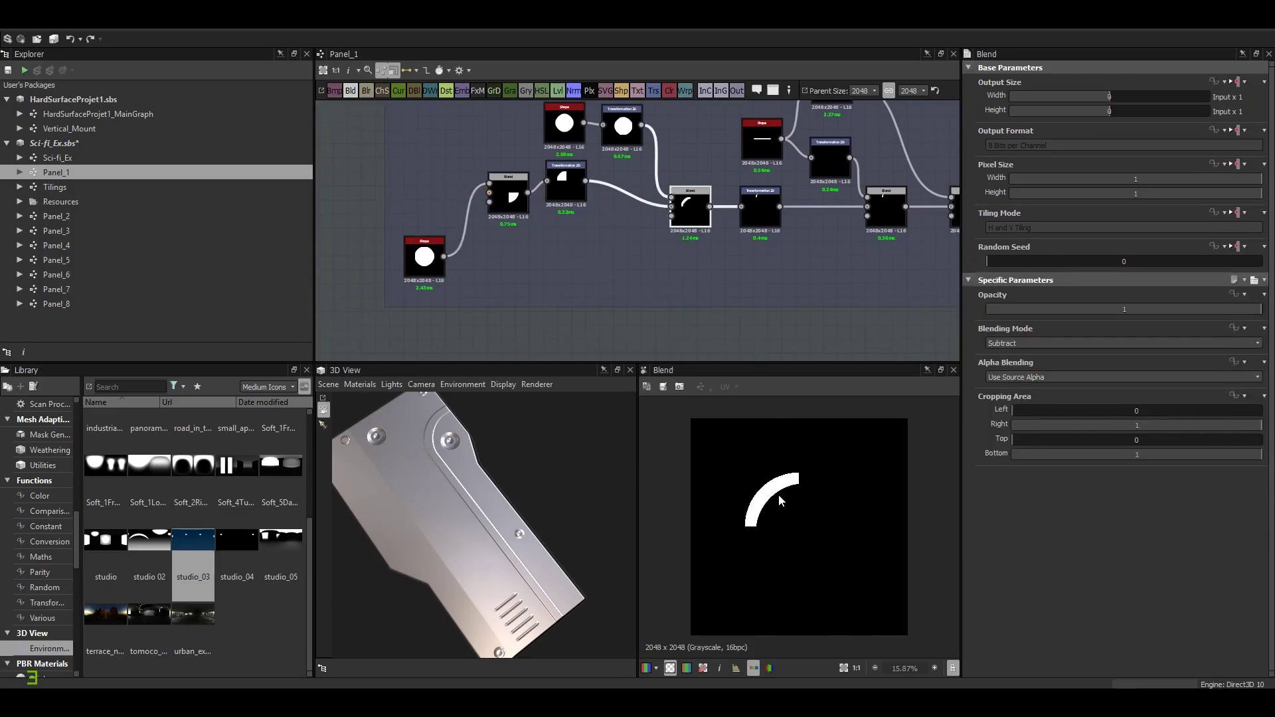
double_click(514, 202)
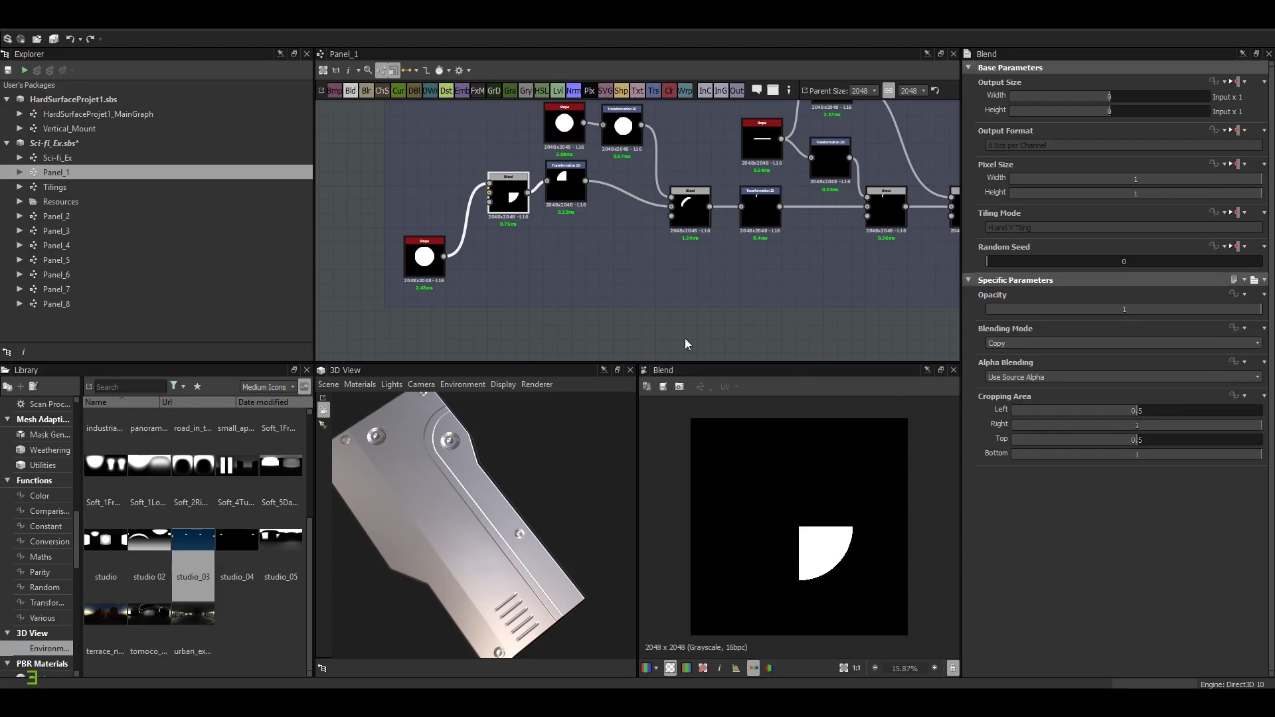
double_click(573, 158)
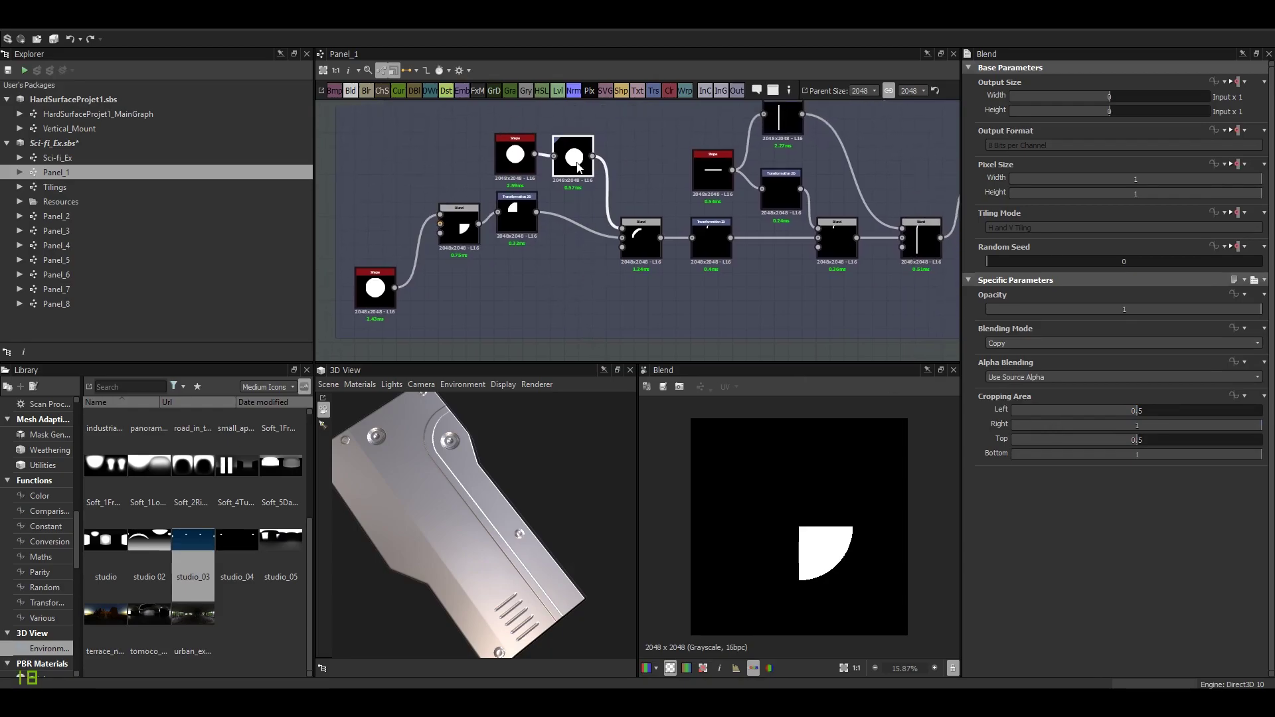
double_click(642, 237)
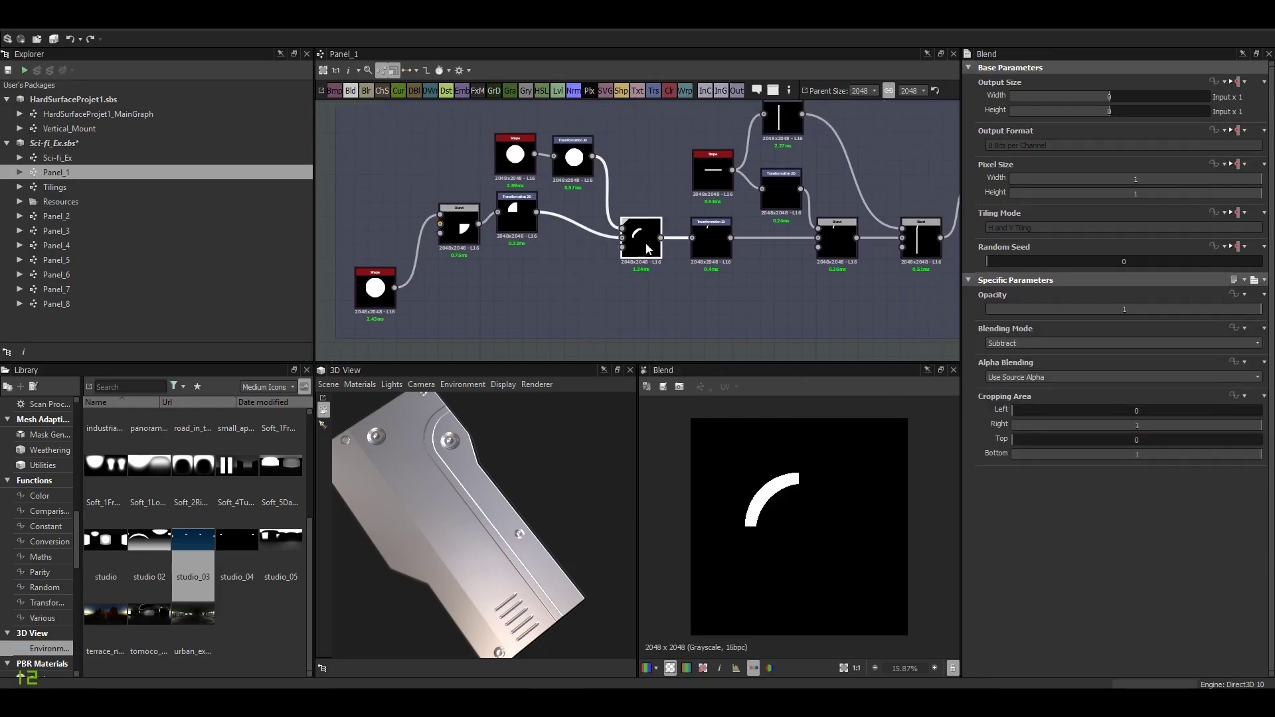
Preview the Hockey Stick's square bar Shape, its transformed vertical copy and the Blends joining the bars to the arc.
middle_drag(711, 265, 555, 266)
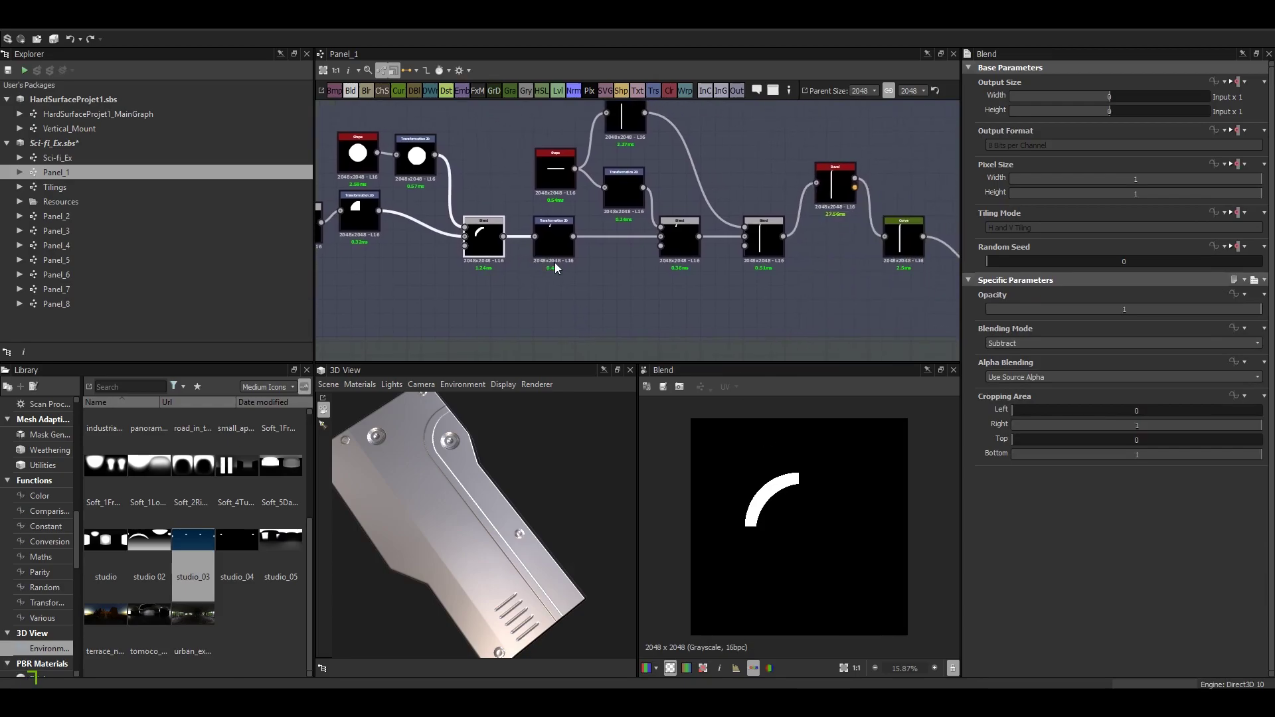
middle_drag(672, 269, 657, 287)
double_click(545, 198)
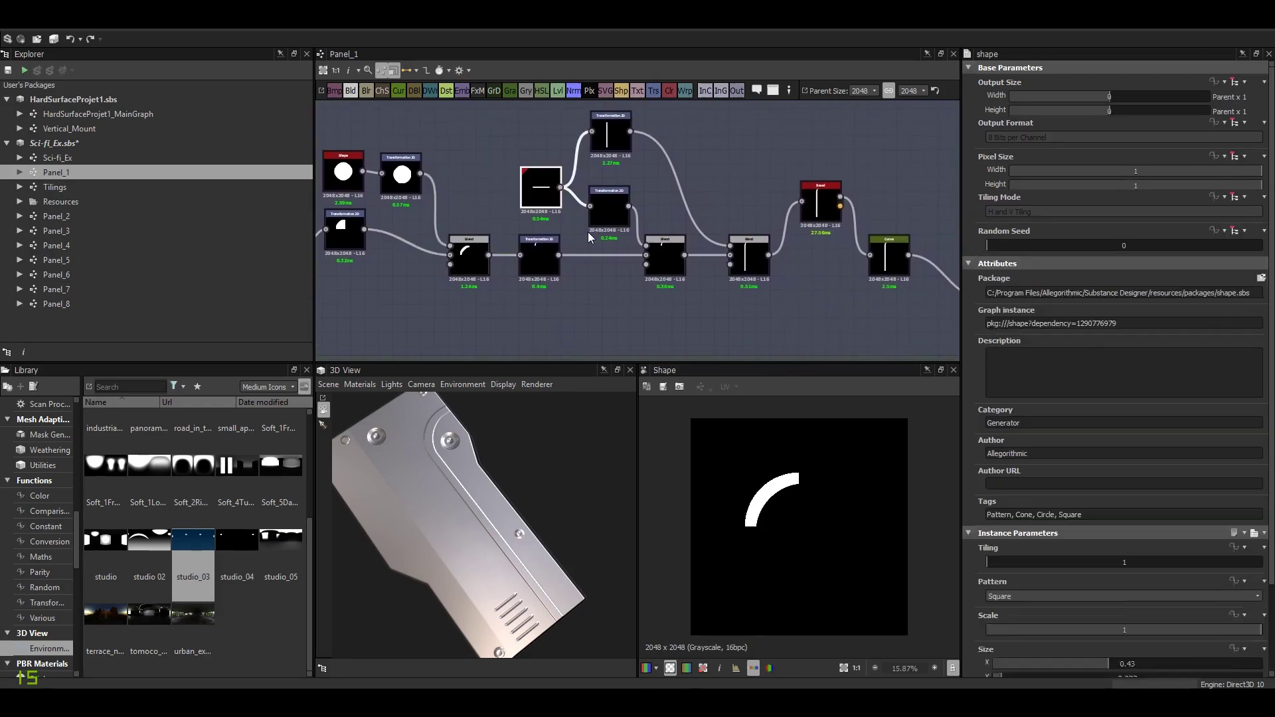
double_click(614, 138)
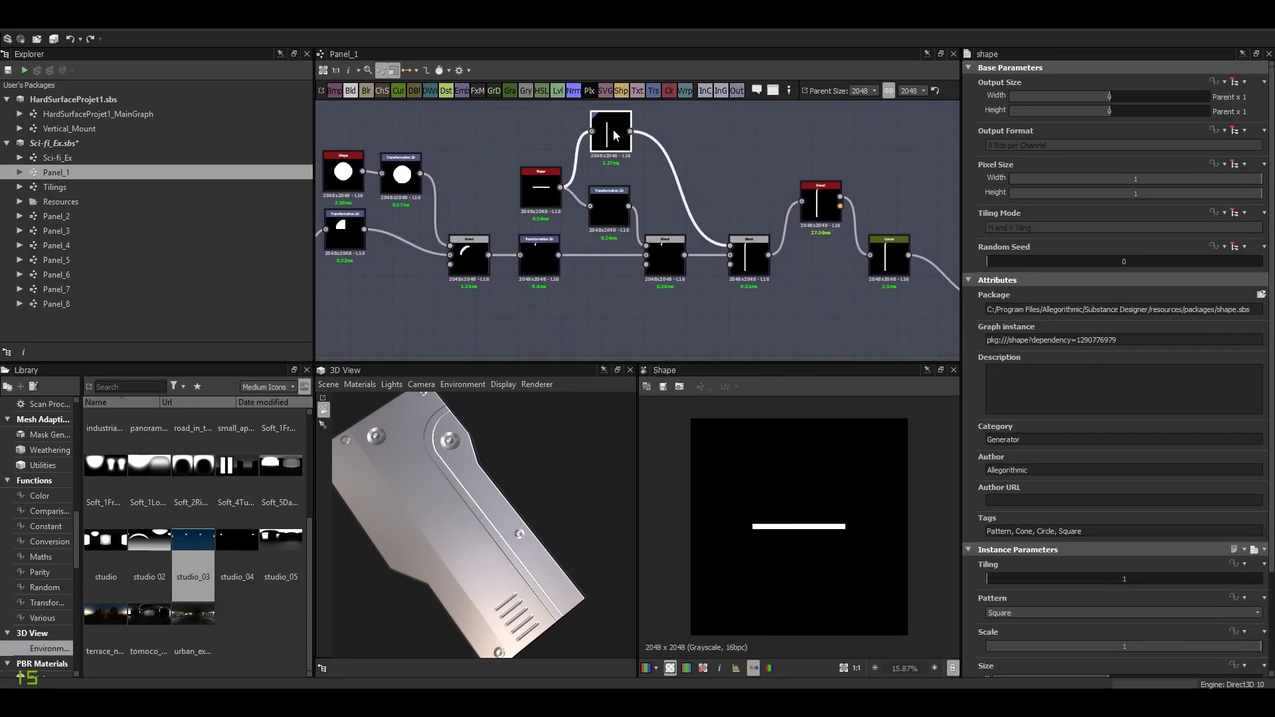
double_click(674, 273)
double_click(747, 268)
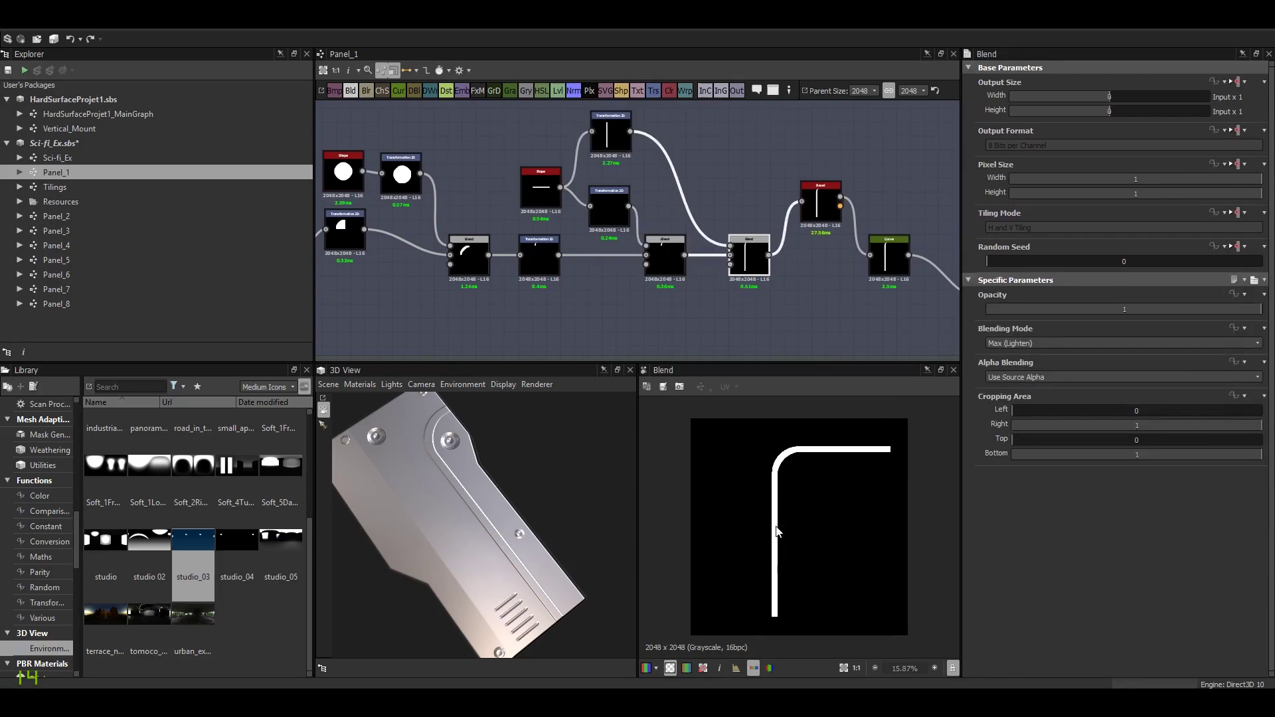
Preview the Hockey Stick's Bevel, the Curve that shapes it and the Transformation 2D that offsets the finished line.
middle_drag(796, 277, 513, 225)
double_click(544, 149)
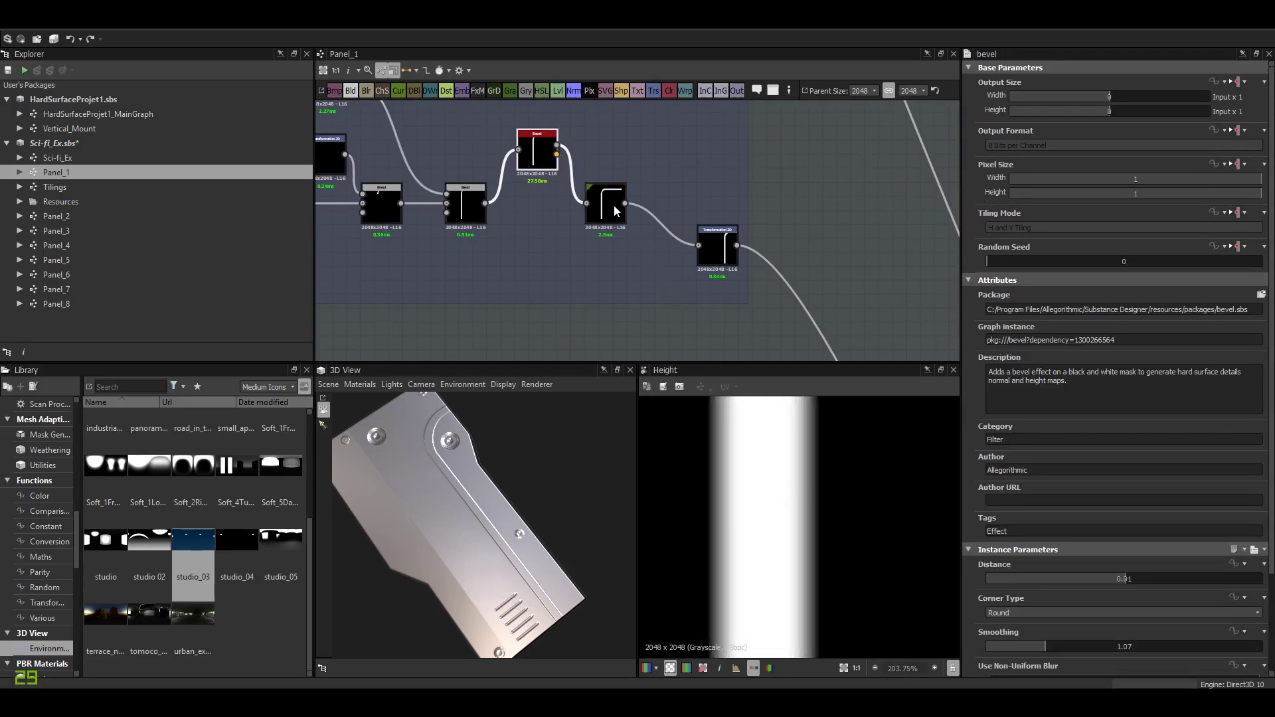
double_click(614, 204)
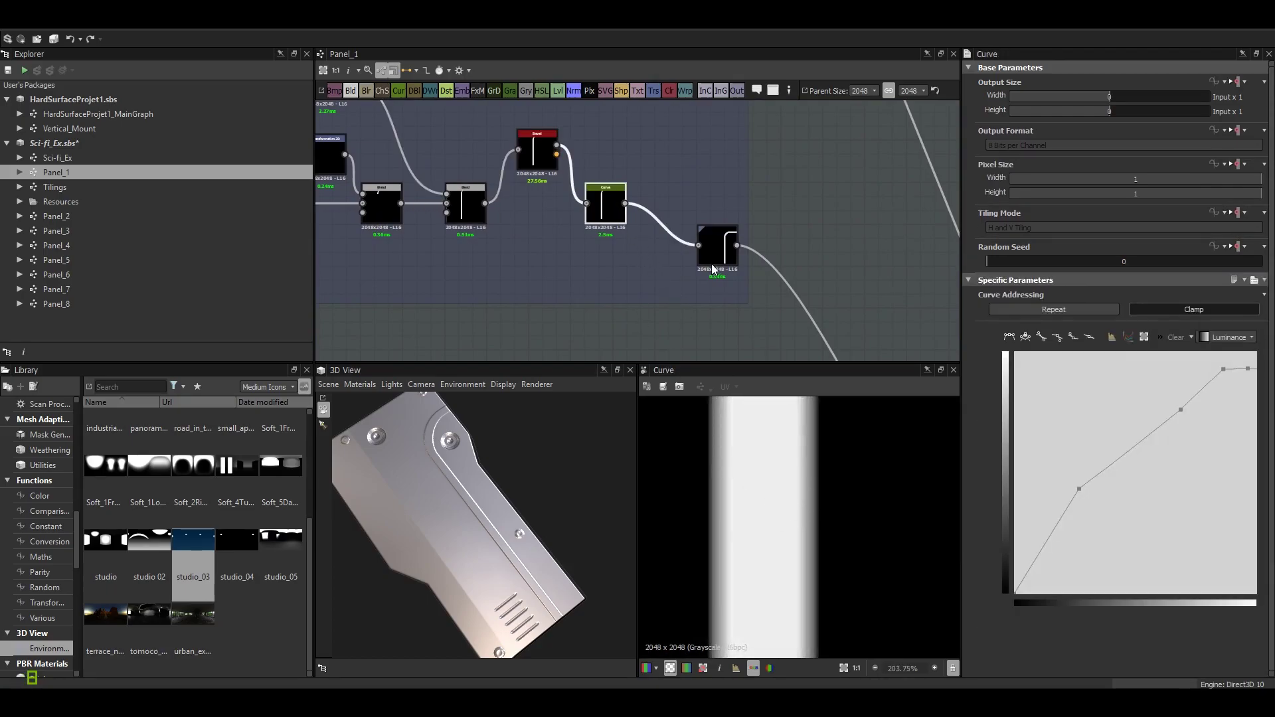
scroll(664, 253, down, 3)
double_click(606, 208)
scroll(674, 211, down, 2)
scroll(674, 211, down, 3)
scroll(801, 522, down, 6)
scroll(801, 522, down, 3)
middle_drag(694, 255, 665, 198)
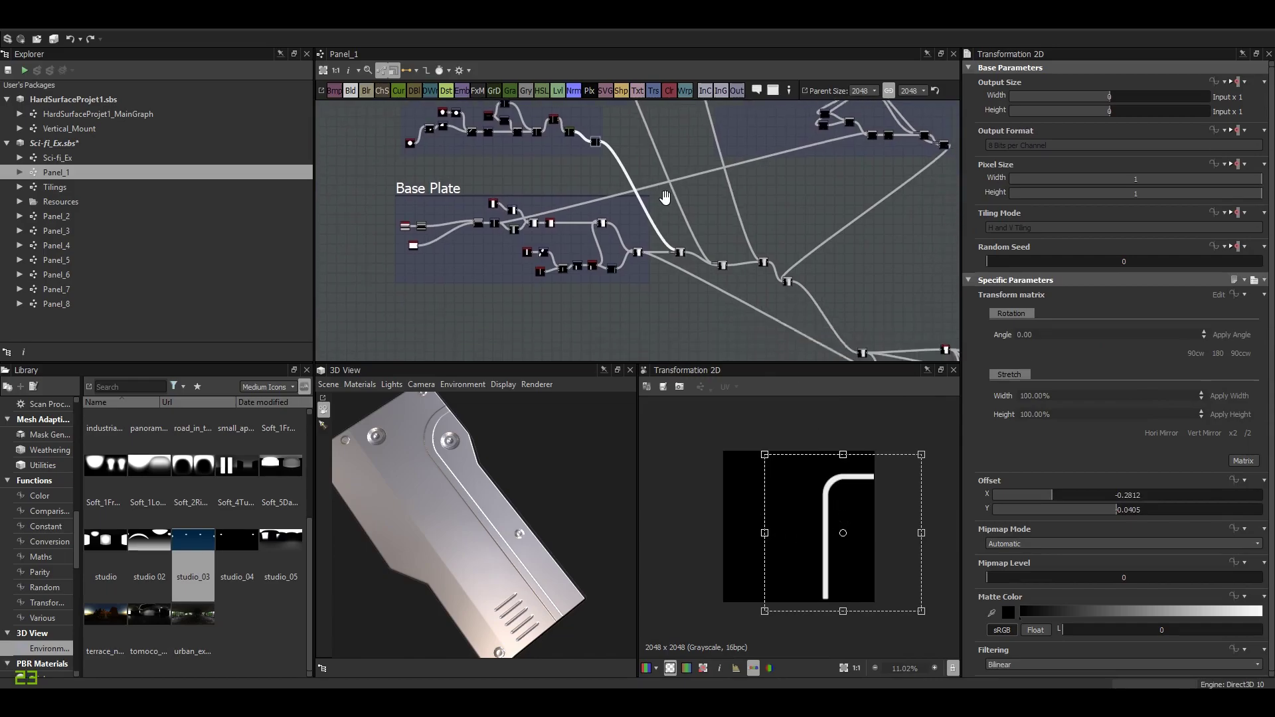
Inspect the Max (Lighten) Blend that merges the offset hockey stick line with the base plate.
scroll(664, 198, up, 3)
double_click(673, 183)
scroll(853, 535, up, 3)
middle_drag(852, 535, 792, 599)
scroll(813, 511, down, 3)
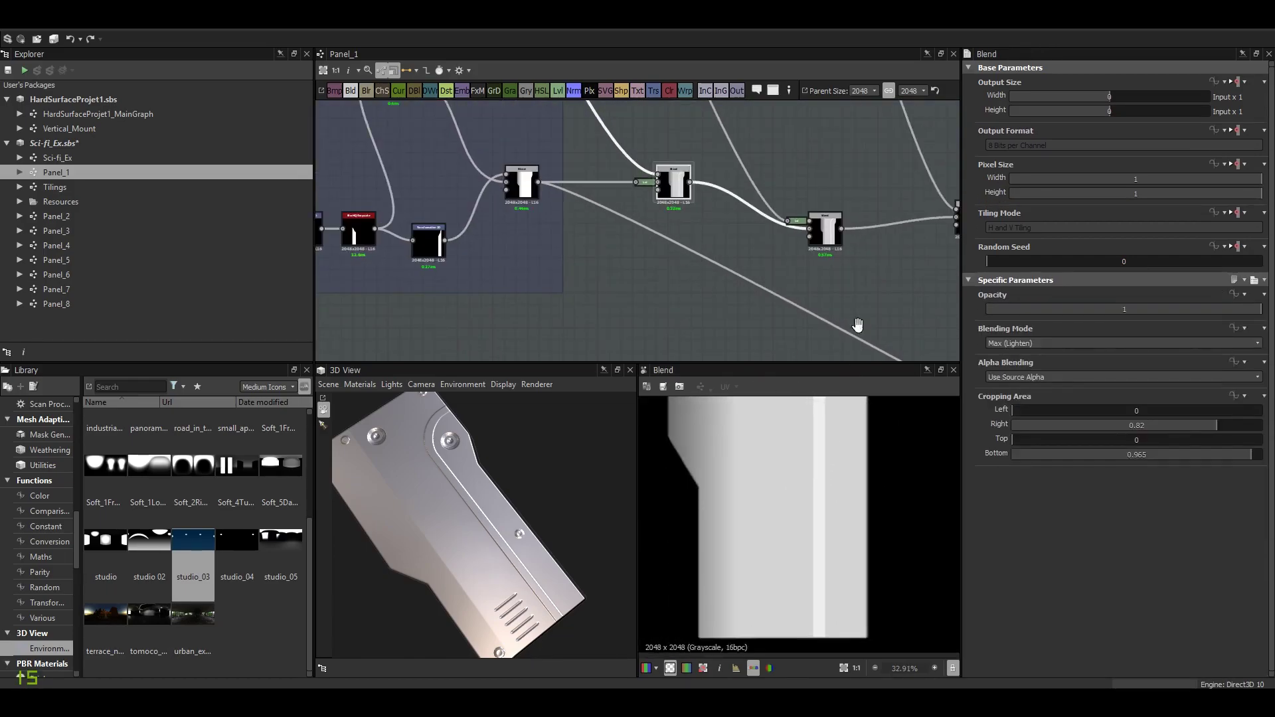
Preview the Hollowed out Concentric circles group's combined Blend in 2D and compare it with the recessed circle in the 3D view.
scroll(795, 212, down, 5)
middle_drag(780, 117, 711, 191)
scroll(630, 164, up, 5)
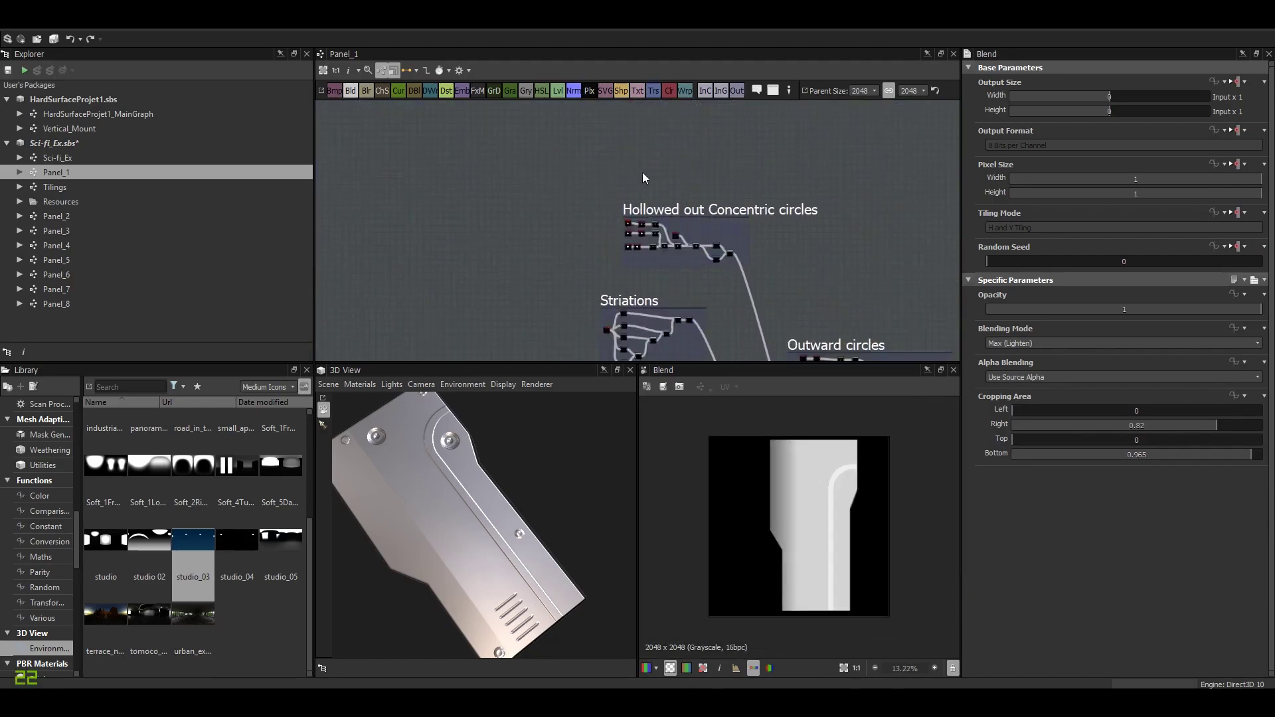
middle_drag(757, 256, 764, 152)
double_click(724, 214)
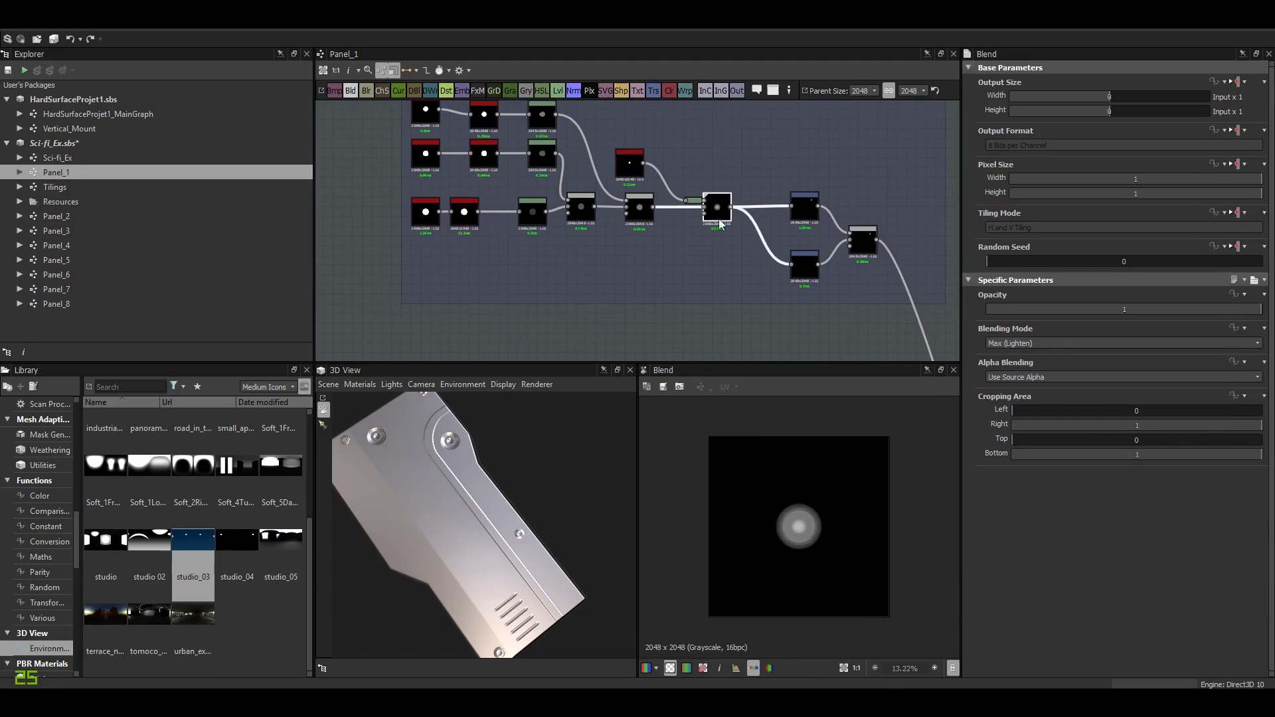
scroll(826, 548, up, 5)
scroll(512, 583, up, 8)
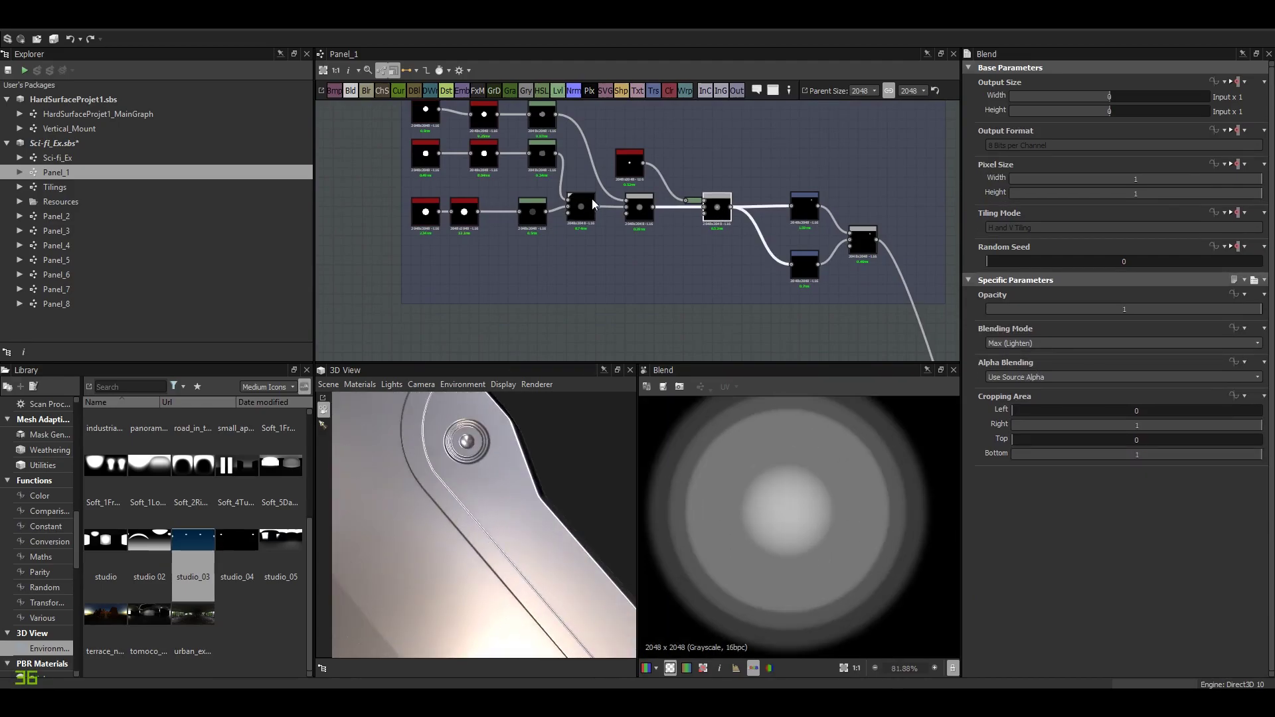
scroll(593, 205, down, 4)
scroll(649, 233, up, 6)
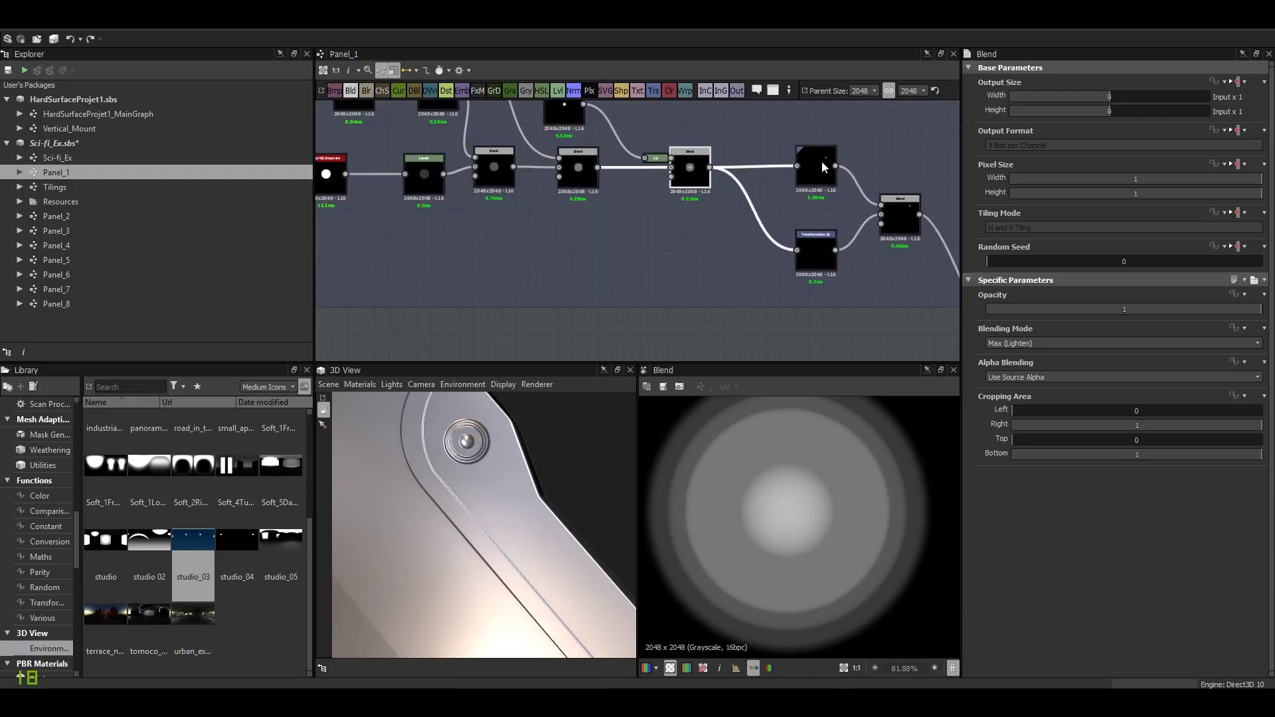
Preview the two Transformation 2D nodes that place copies of the concentric circle on the panel.
double_click(816, 256)
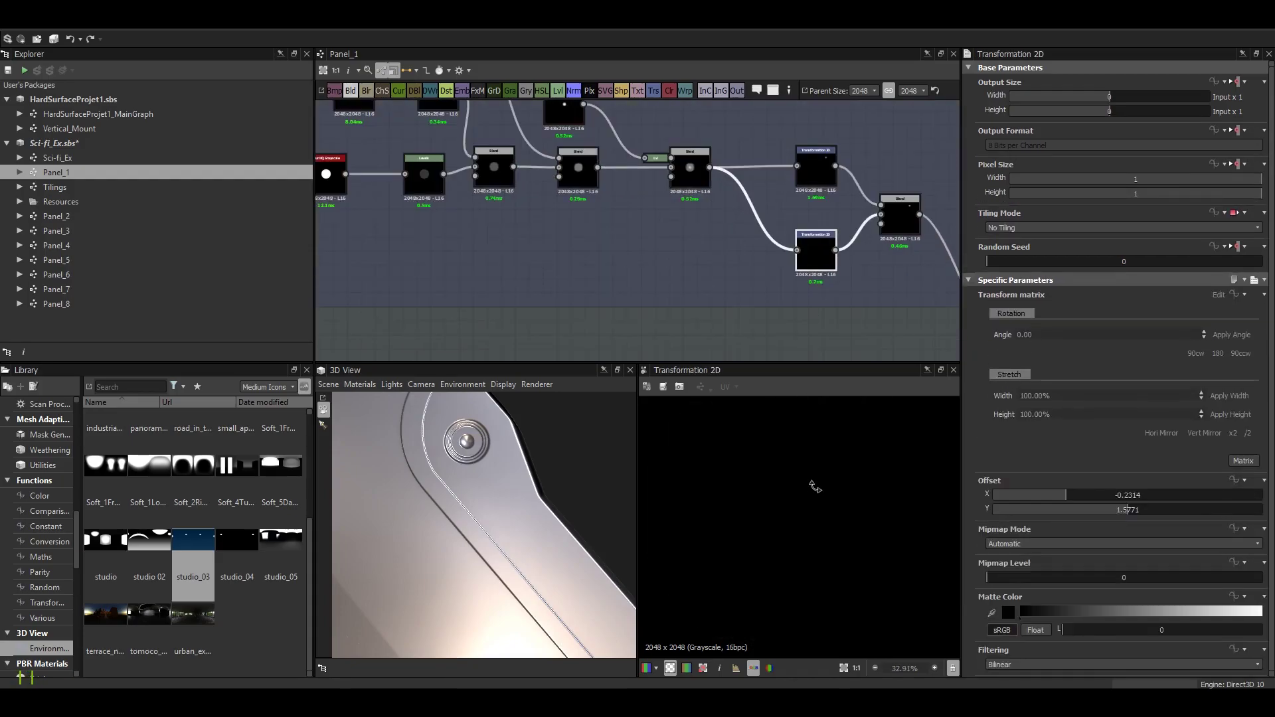
scroll(812, 487, down, 4)
double_click(816, 167)
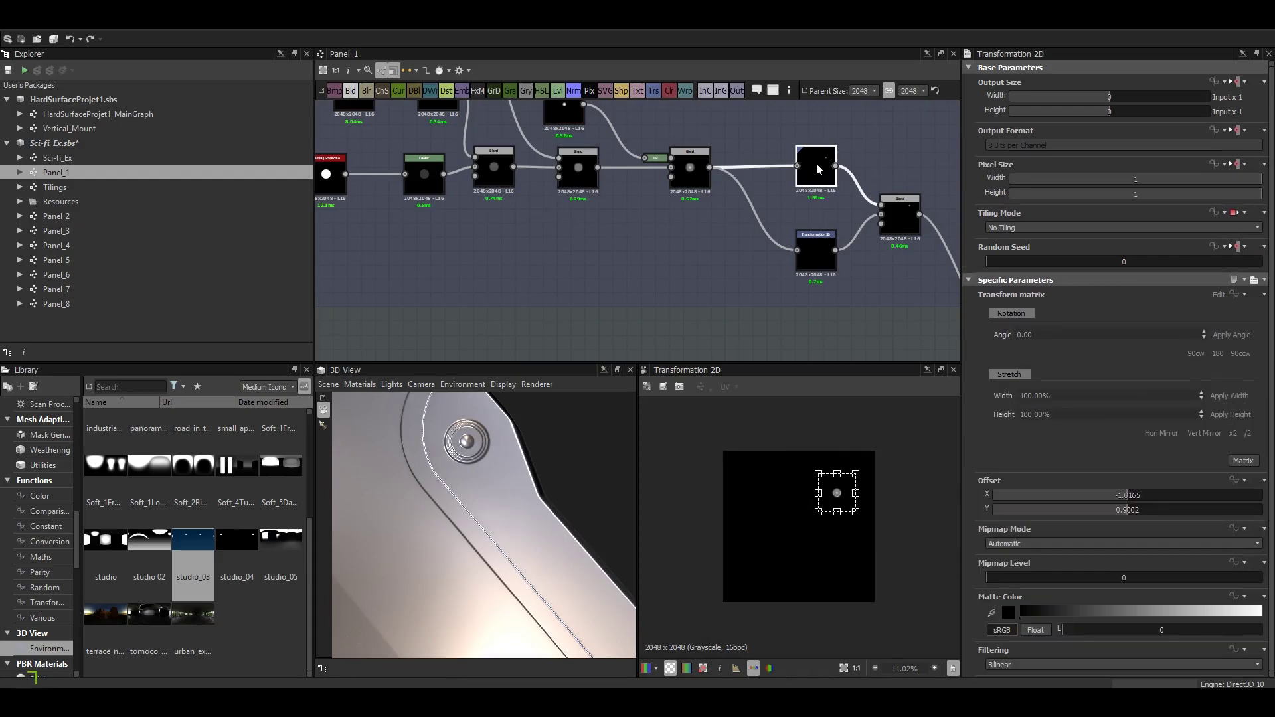
Follow the concentric circles' output to the Subtract Blend that cuts them into the base plate and inspect its parameters.
middle_drag(904, 223, 632, 127)
scroll(684, 241, down, 3)
middle_drag(698, 245, 687, 107)
scroll(702, 245, down, 3)
scroll(724, 285, up, 6)
double_click(728, 246)
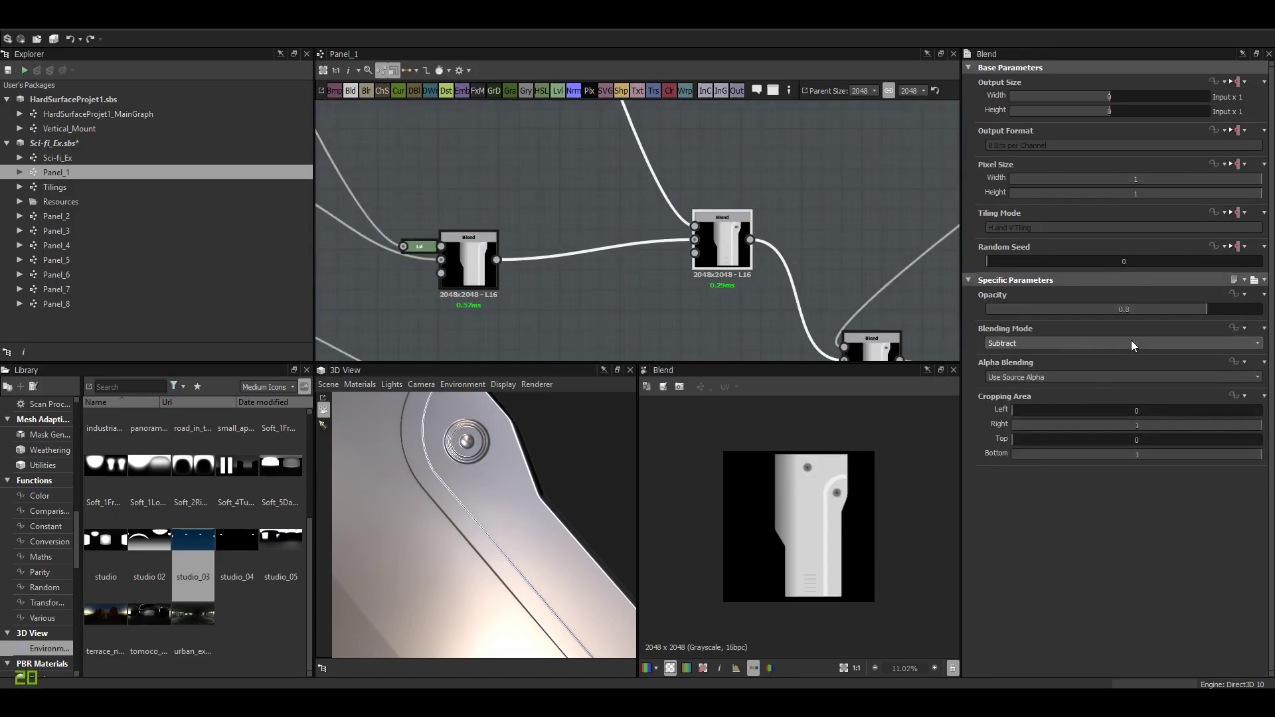
Return to the Concentric circles group and examine the ringed gradient of the Blend feeding both transformations.
scroll(623, 215, down, 5)
scroll(664, 239, up, 3)
middle_drag(650, 195, 651, 216)
scroll(664, 232, up, 5)
double_click(706, 156)
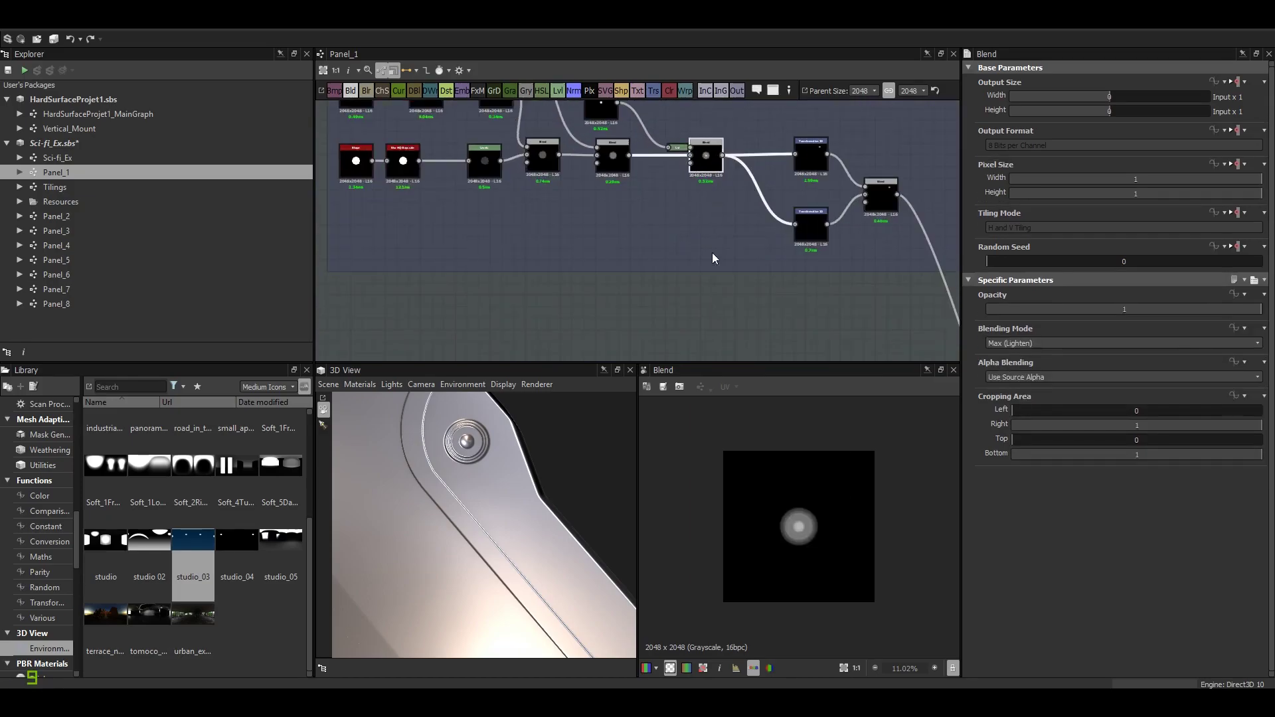
scroll(802, 528, up, 10)
scroll(828, 532, down, 2)
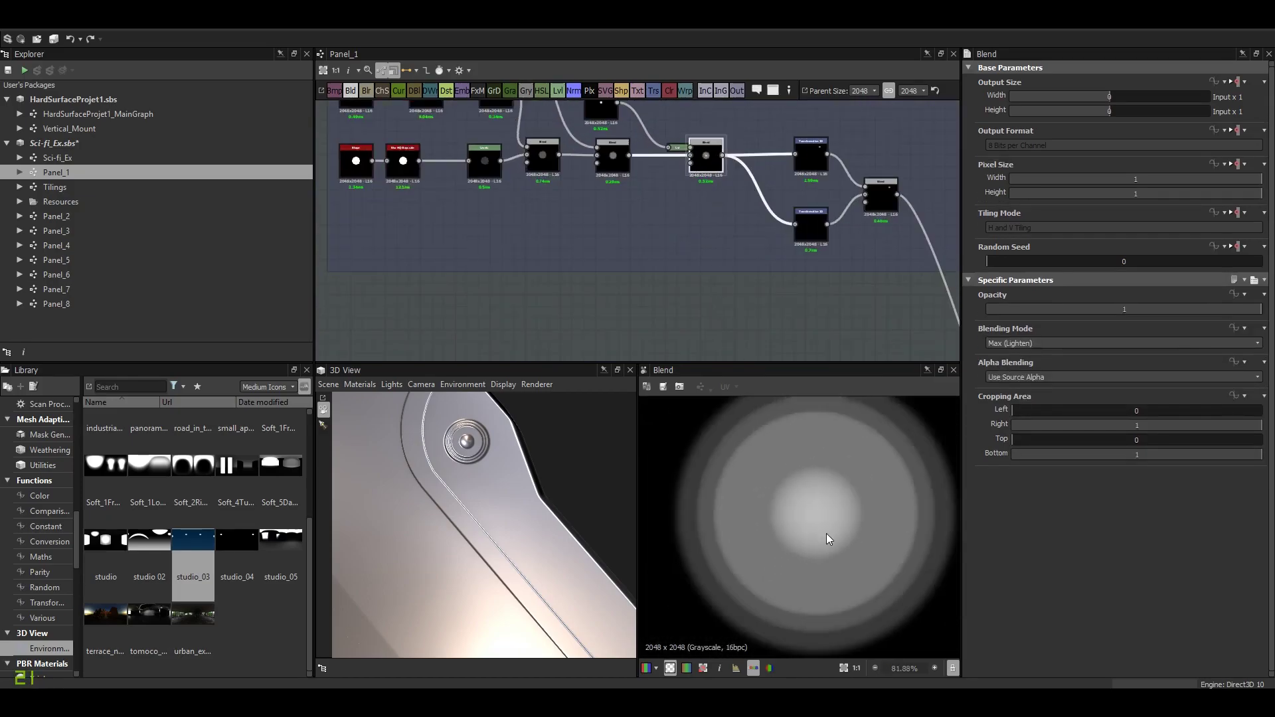
Examine the recessed concentric circle up close from several angles in the 3D view and locate its nodes in the graph.
scroll(469, 501, up, 3)
middle_drag(491, 440, 519, 524)
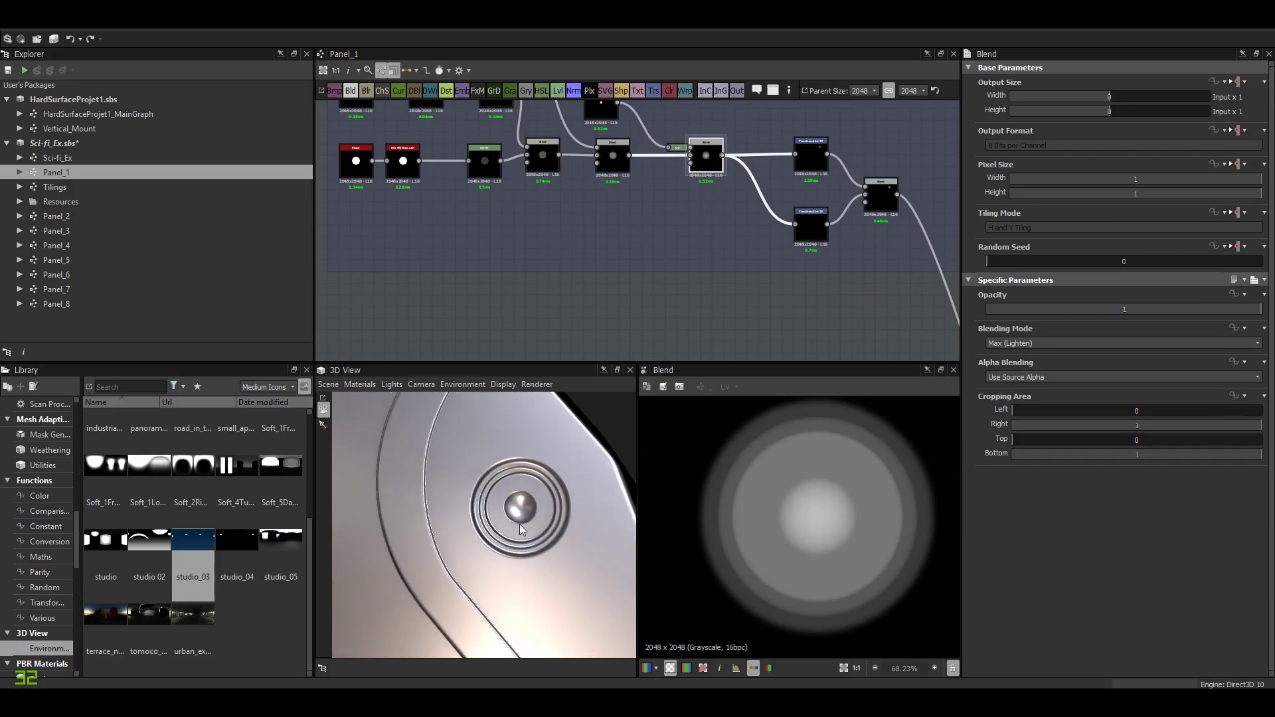
drag(520, 524, 513, 505)
middle_drag(522, 468, 510, 497)
scroll(509, 488, up, 3)
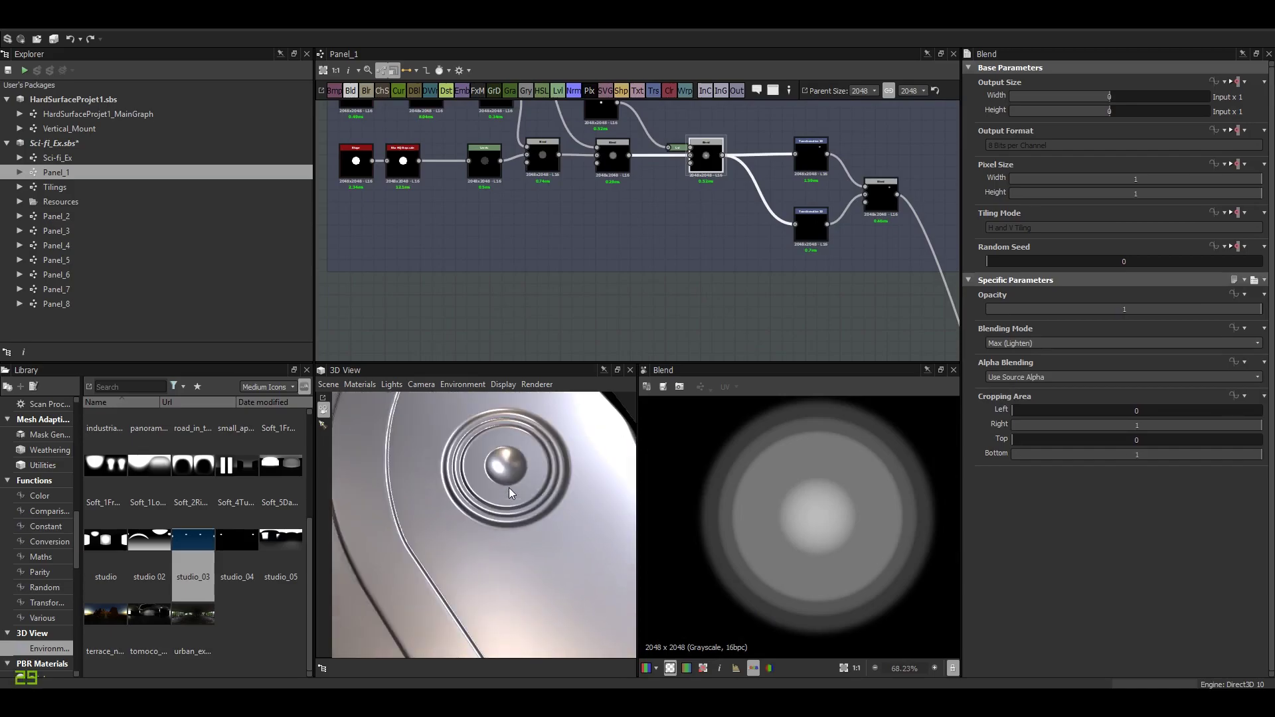
scroll(576, 258, down, 2)
scroll(526, 511, up, 3)
scroll(521, 512, down, 3)
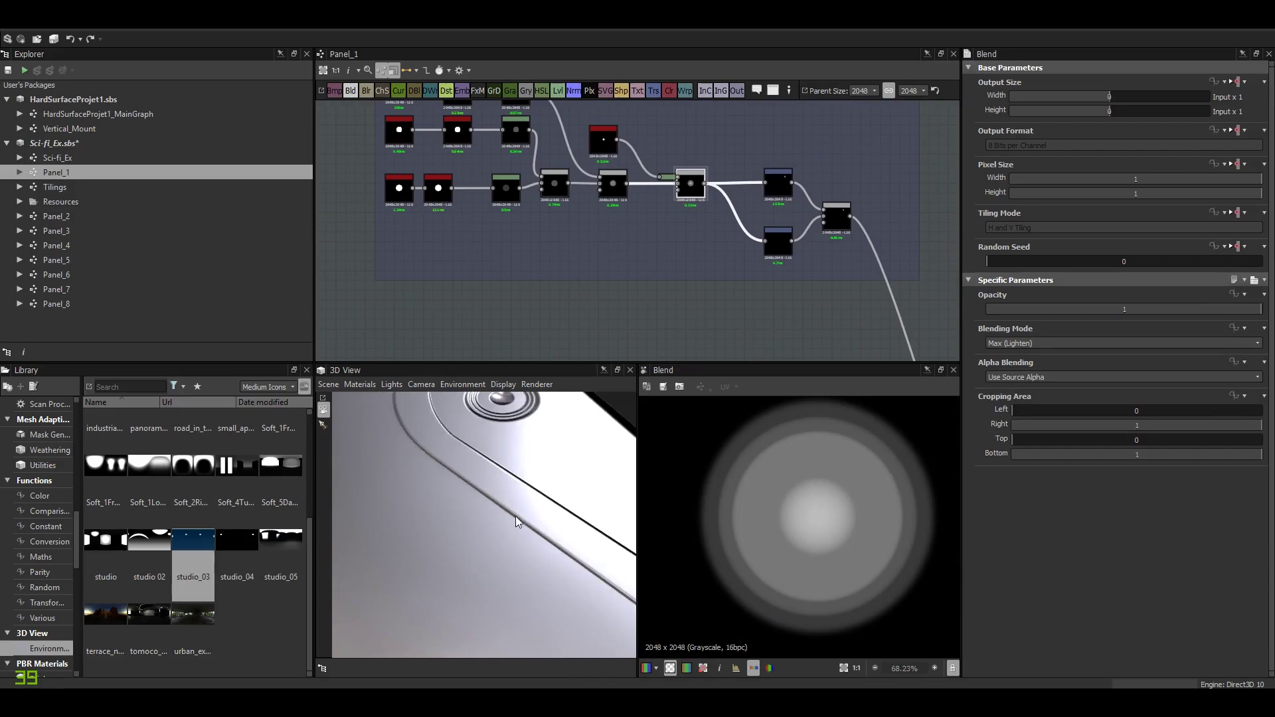
scroll(522, 548, up, 3)
middle_drag(540, 291, 584, 306)
scroll(592, 304, up, 5)
scroll(614, 315, down, 2)
drag(539, 300, 563, 301)
Preview the transformed circle copies and the Blend combining them, fitted in 2D, and compare them with the panel in 3D.
double_click(678, 288)
middle_drag(795, 290, 591, 204)
click(681, 249)
double_click(681, 250)
double_click(654, 194)
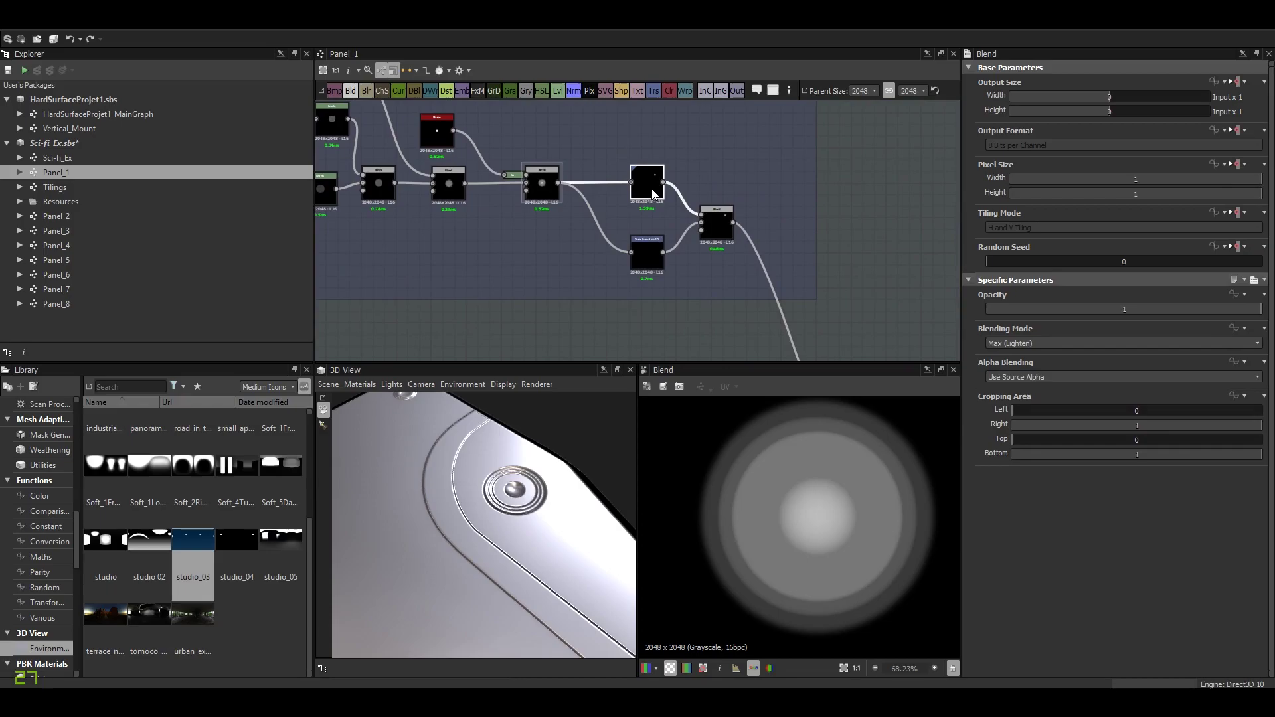
key(f)
double_click(719, 225)
drag(586, 535, 509, 569)
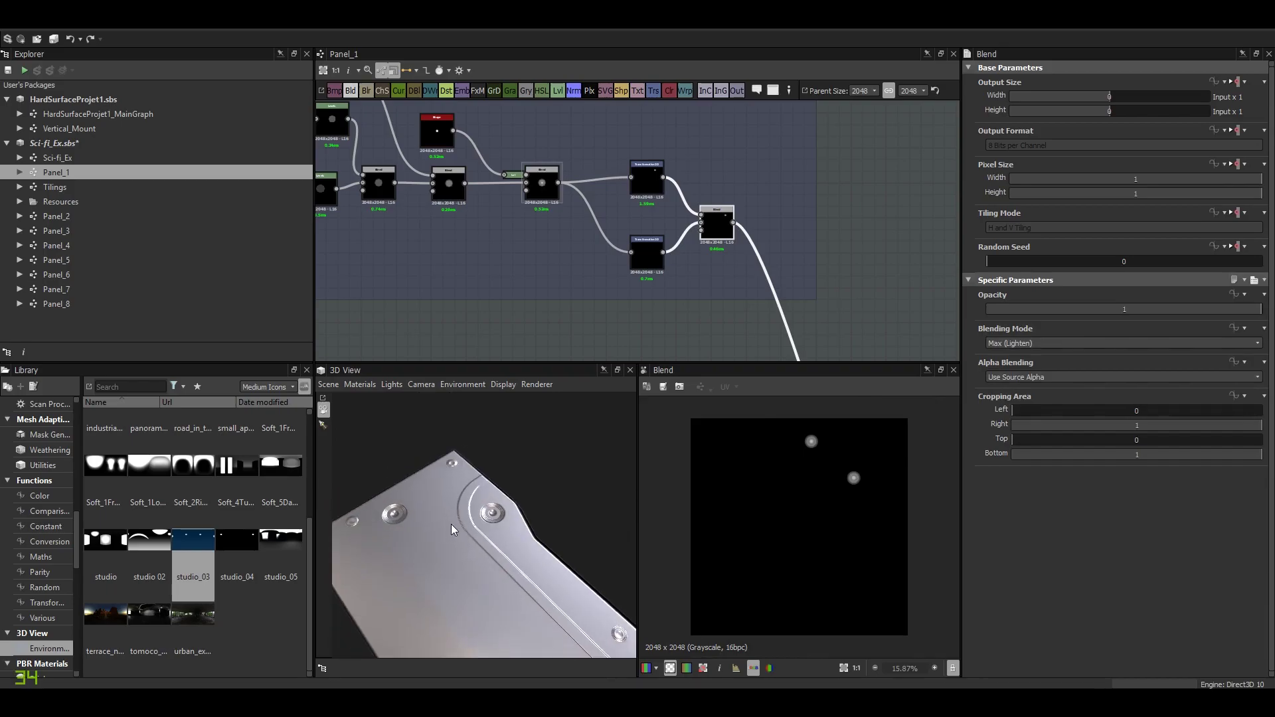
Show the Subtract Blend that cuts the concentric circles and examine the two recessed circles closely in 2D.
scroll(675, 253, down, 5)
middle_drag(676, 255, 627, 119)
middle_drag(671, 302, 578, 47)
scroll(681, 292, down, 1)
scroll(683, 296, up, 3)
double_click(684, 300)
scroll(789, 459, up, 2)
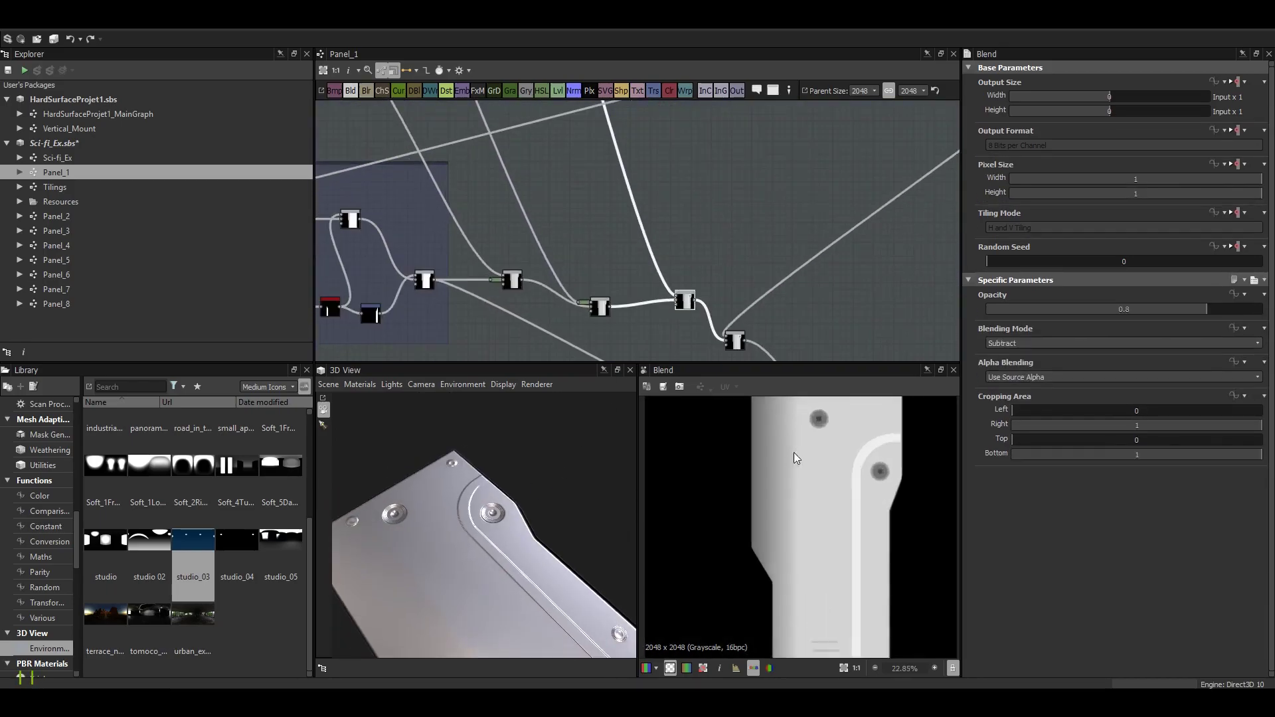
scroll(788, 453, up, 4)
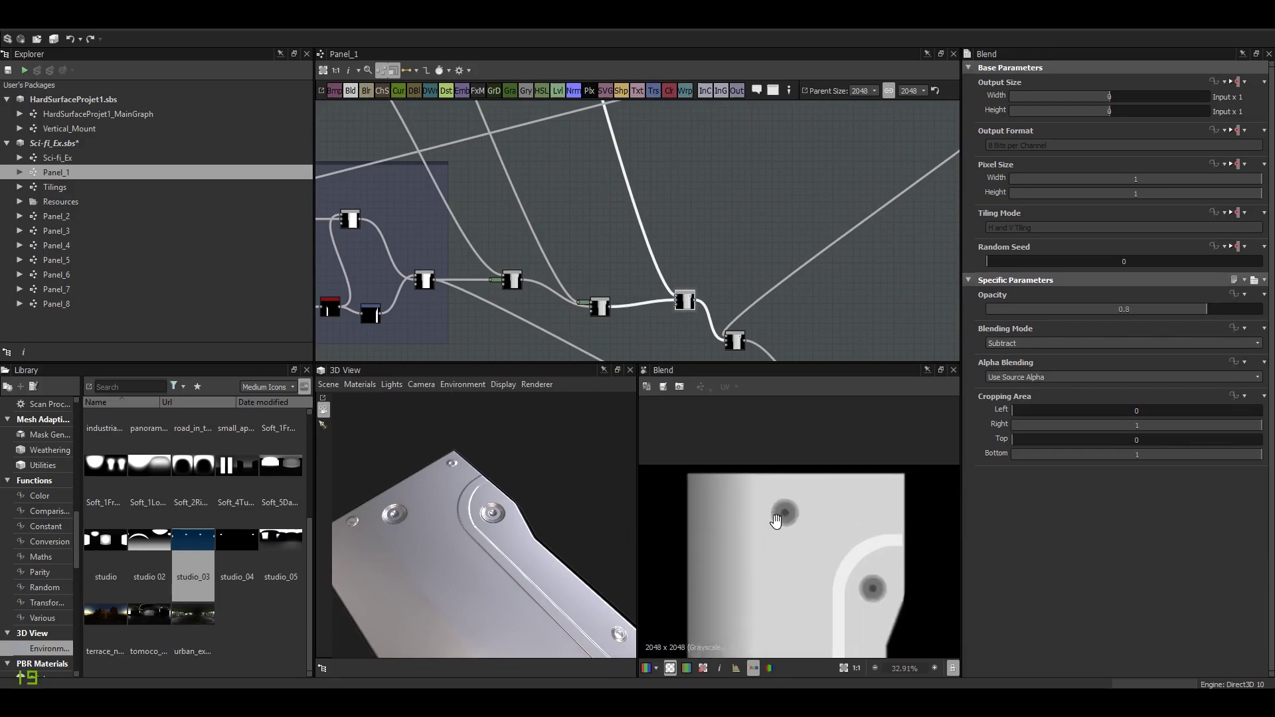
Try lower opacities, including 0.46, on the circles' Subtract Blend, check the panel in 3D and restore the opacity to 0.8.
click(1113, 309)
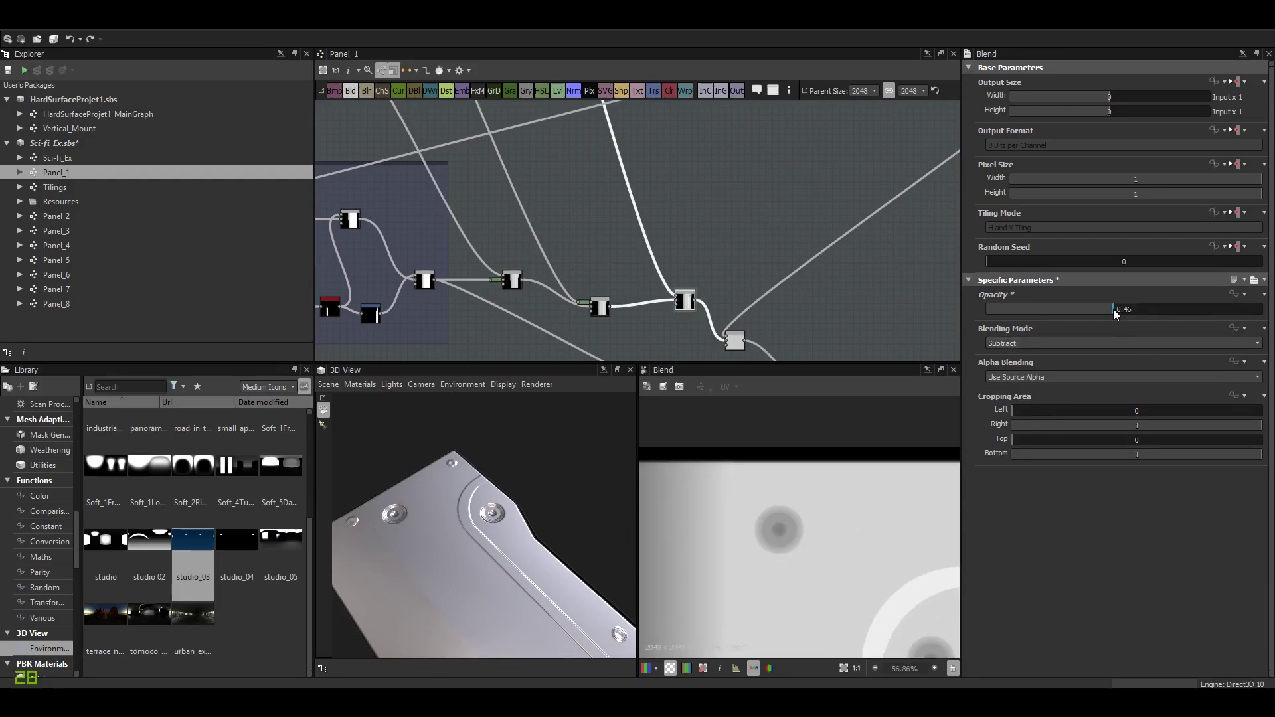
click(1017, 309)
drag(460, 536, 563, 522)
click(1207, 309)
Review the overall layout of Panel_1's graph and open the Panel_2 graph.
scroll(558, 536, down, 3)
scroll(580, 269, down, 5)
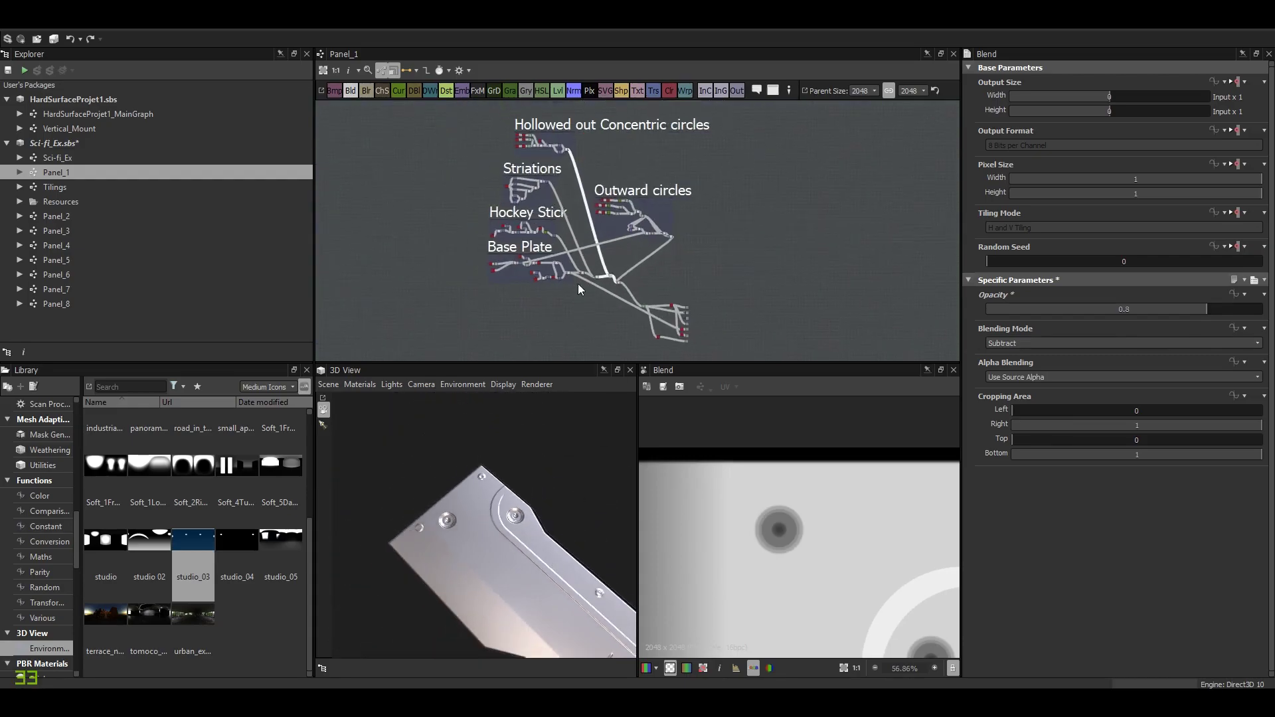
click(69, 216)
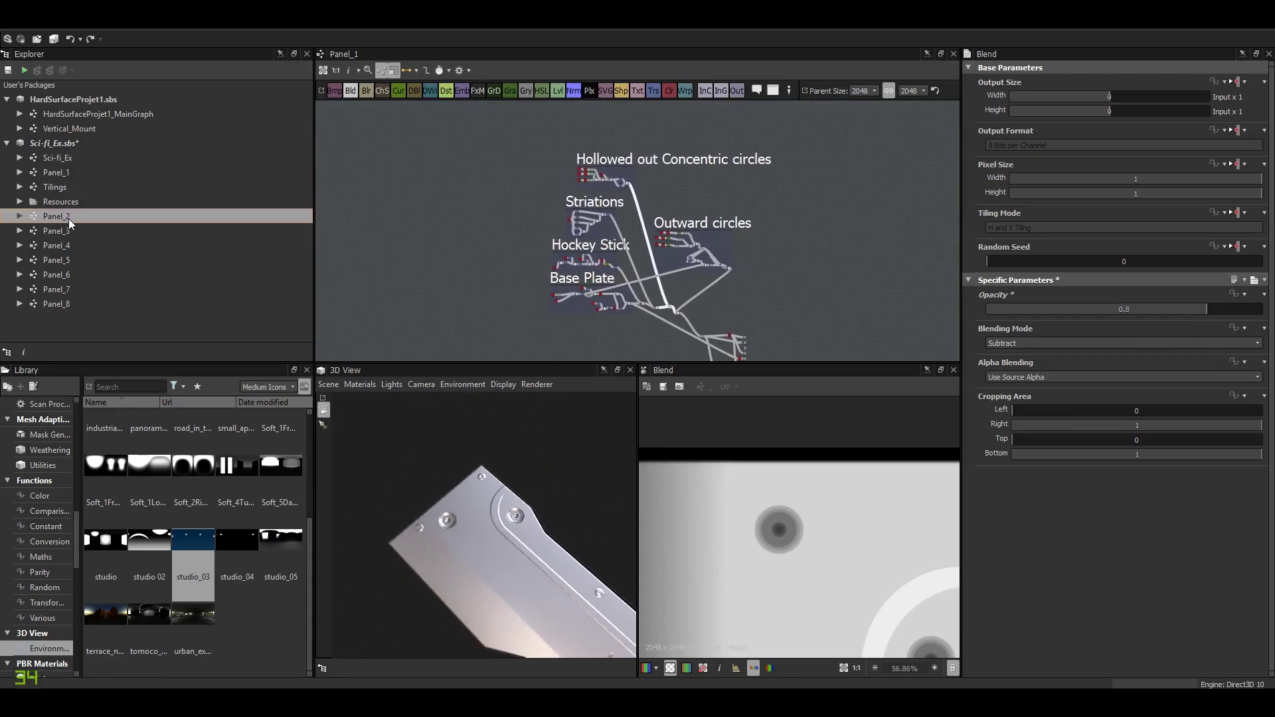
double_click(69, 218)
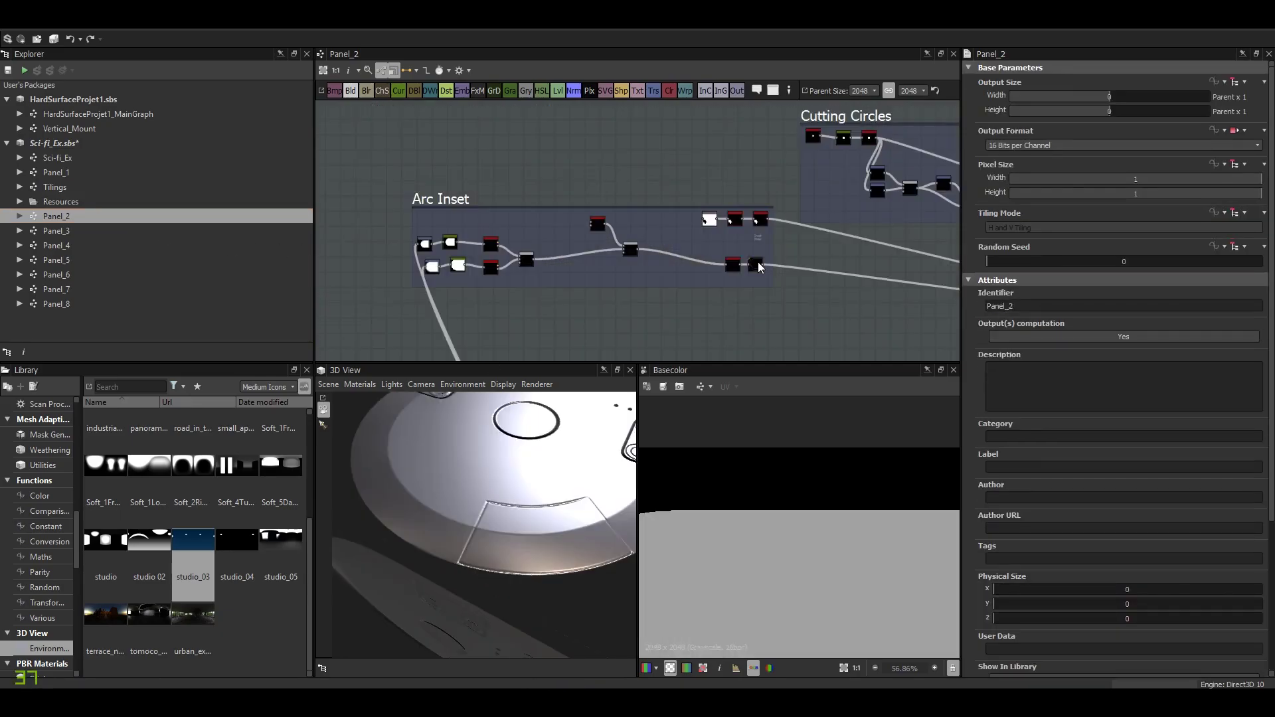
Preview the Arc Inset group's final Curve, compare it with the panel in 3D and follow its output to the receiving Blend.
double_click(758, 262)
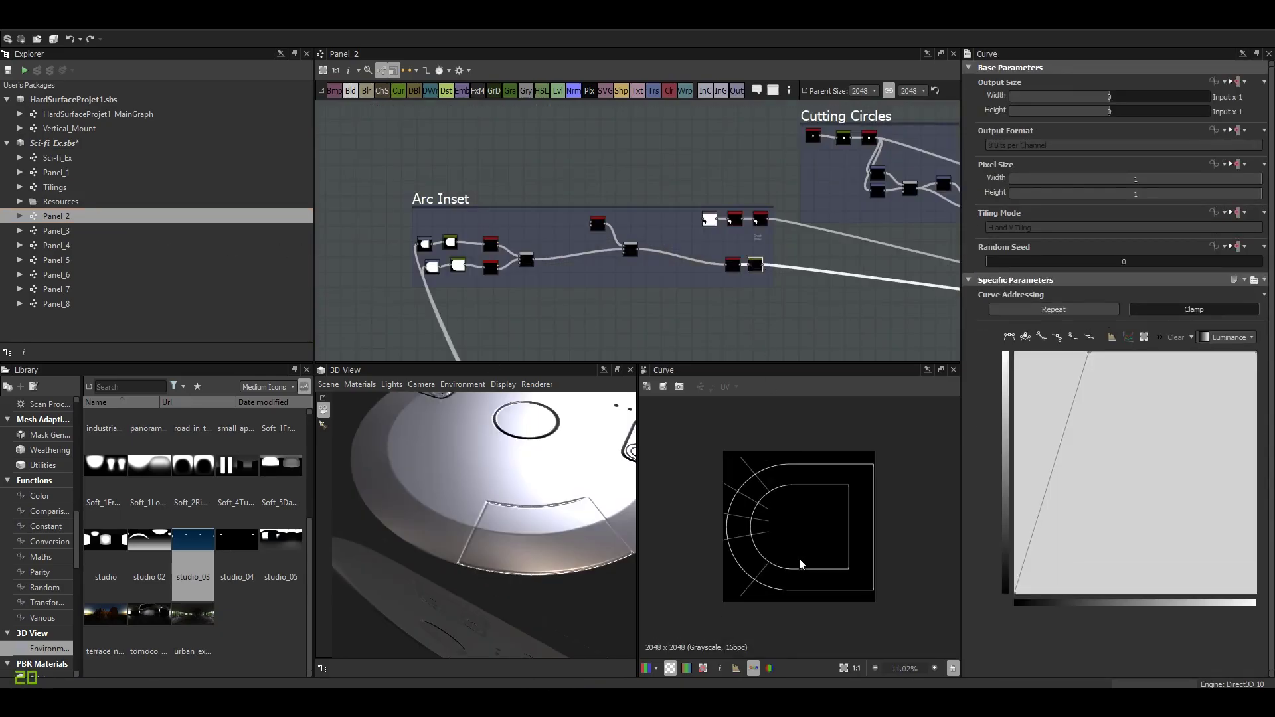
scroll(799, 559, up, 5)
drag(584, 524, 491, 564)
scroll(626, 204, down, 3)
middle_drag(626, 204, 326, 157)
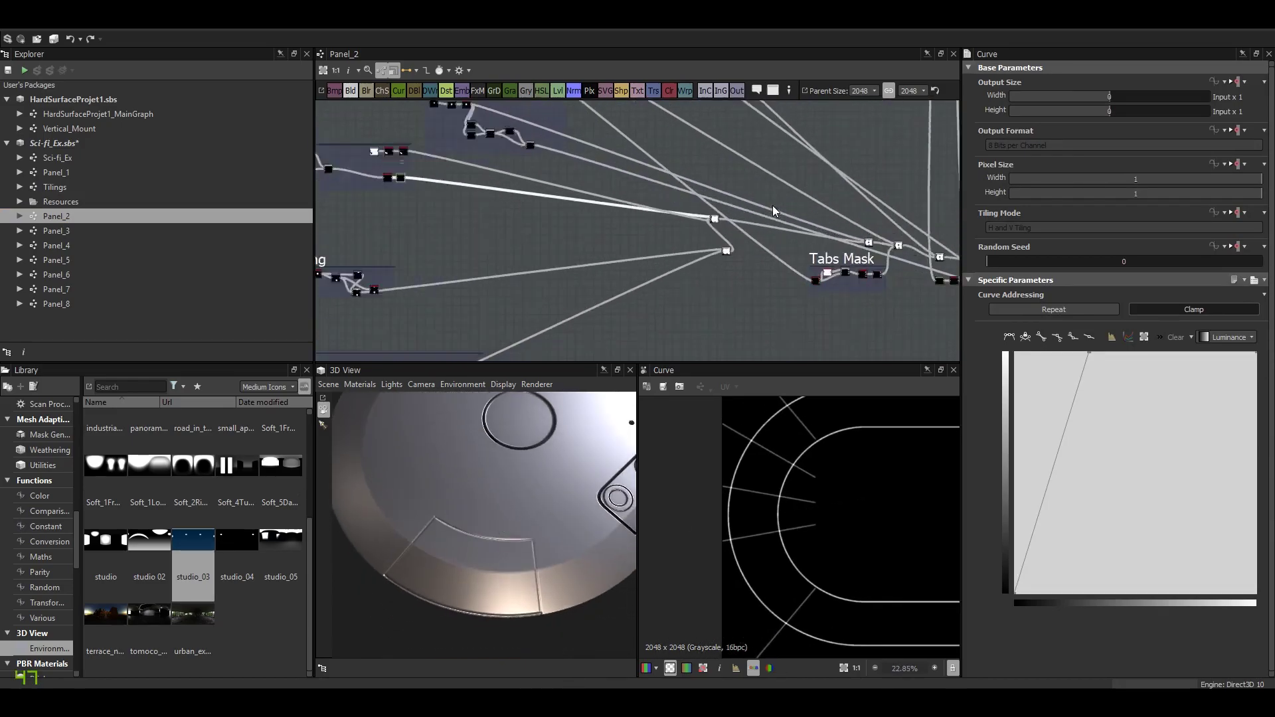
scroll(677, 225, up, 5)
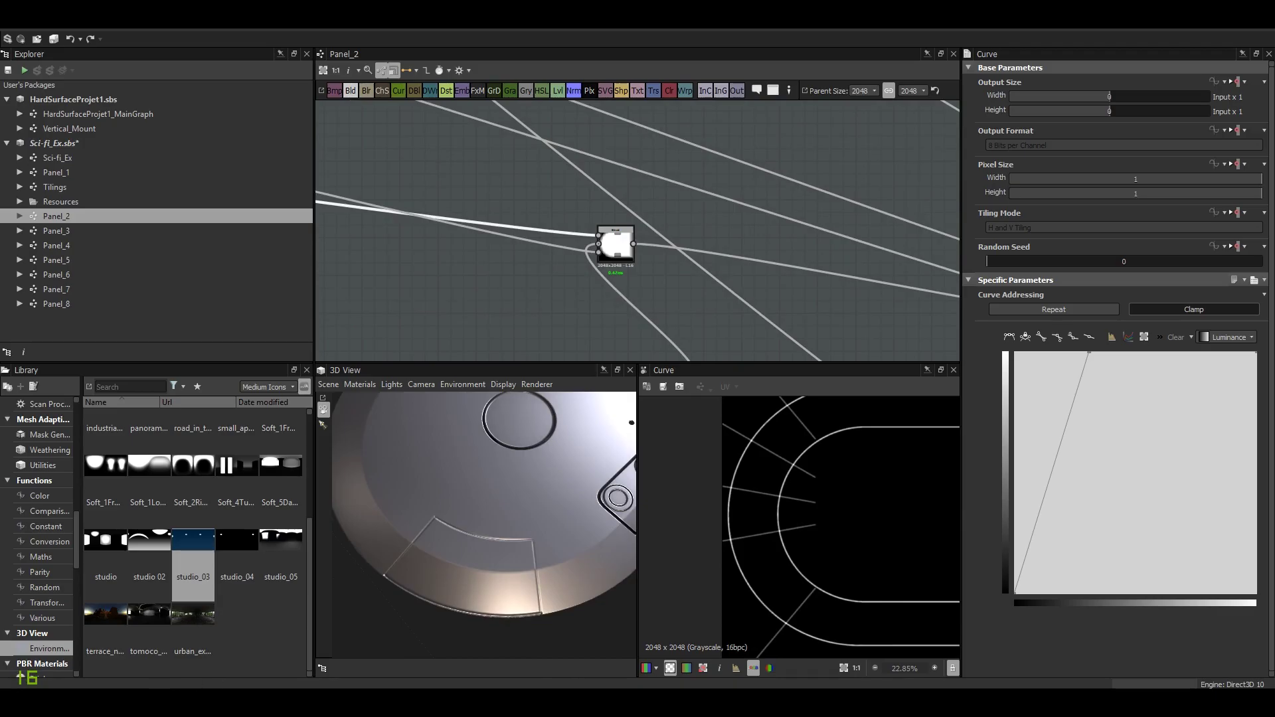
Switch to the ArtStation page in the browser and view the rounded panel's reference image at full size, focusing on the arc inset.
key(alt+Tab)
scroll(417, 414, down, 6)
scroll(419, 420, down, 15)
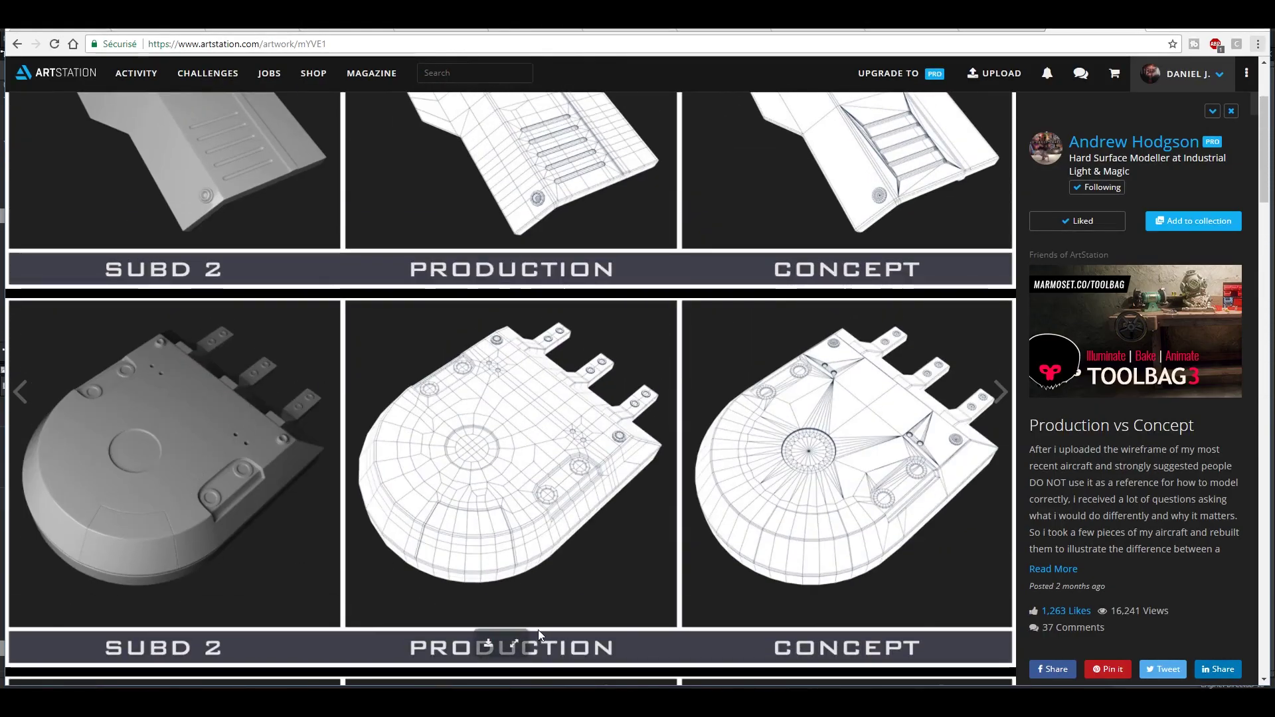
click(513, 642)
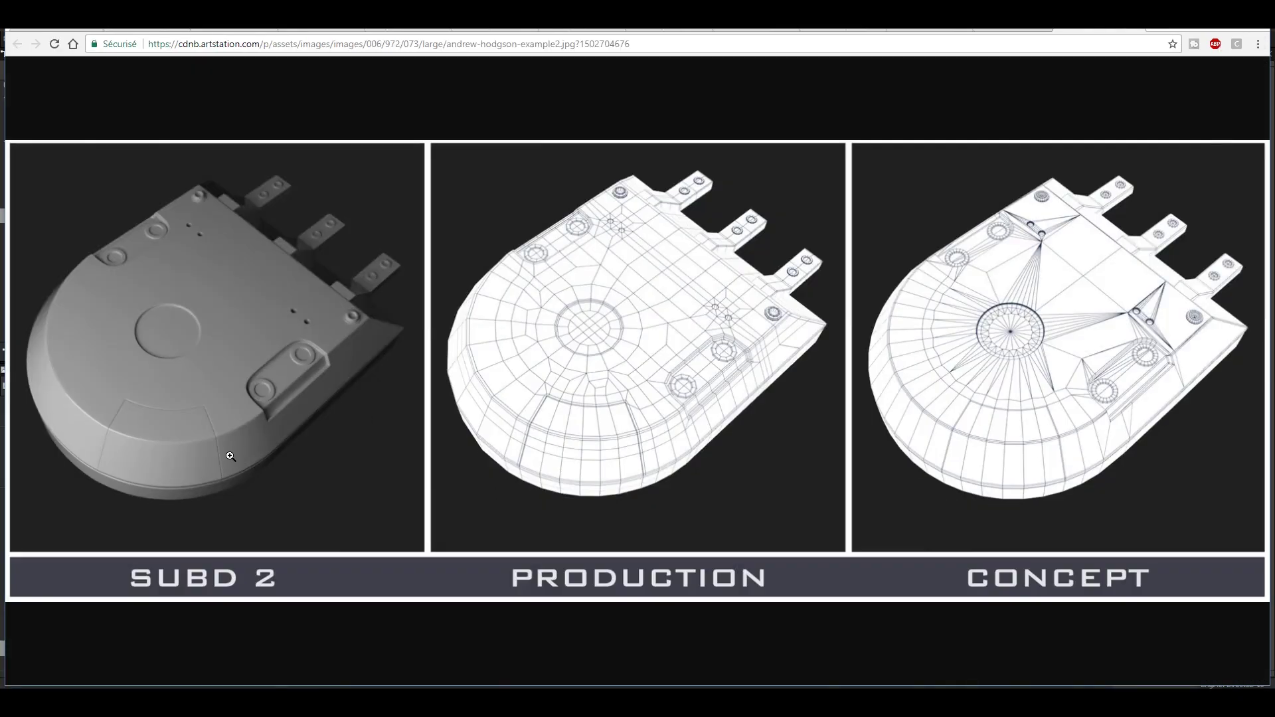
click(230, 456)
click(189, 499)
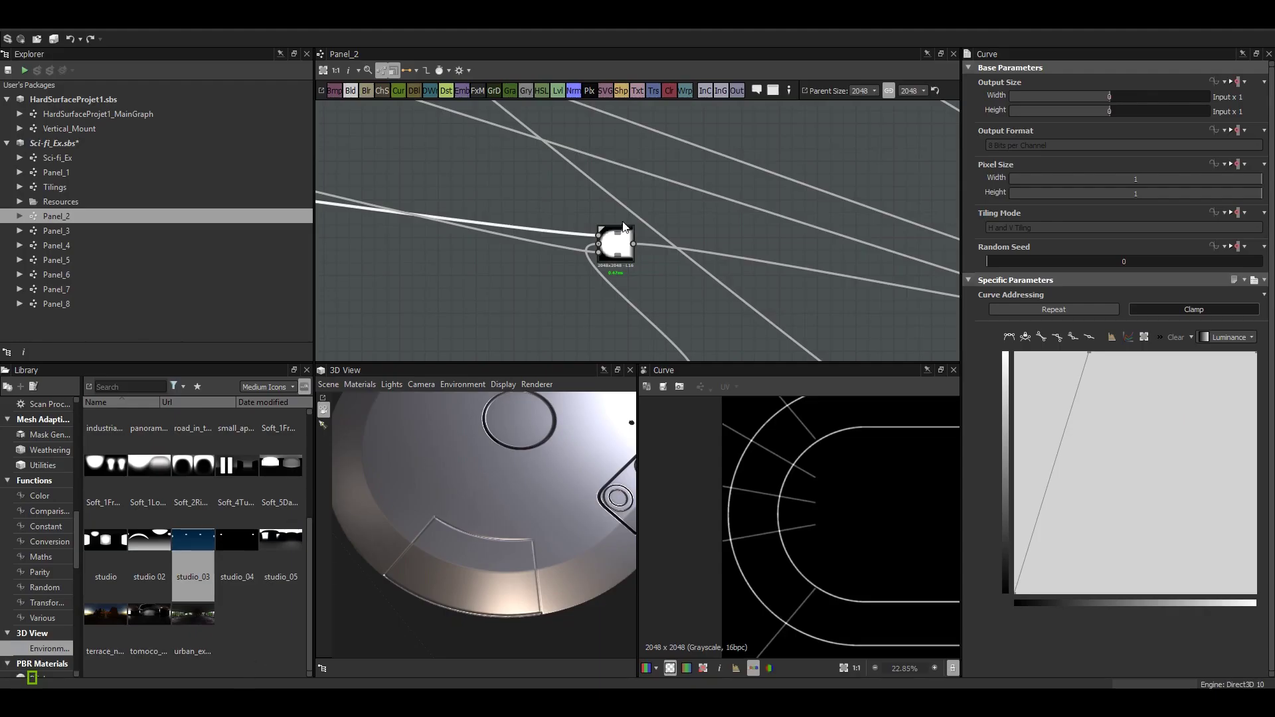
Return to Substance Designer and preview the Arc Inset's first Transformation 2D and the Curve that hardens the larger rounded shape.
scroll(624, 227, down, 6)
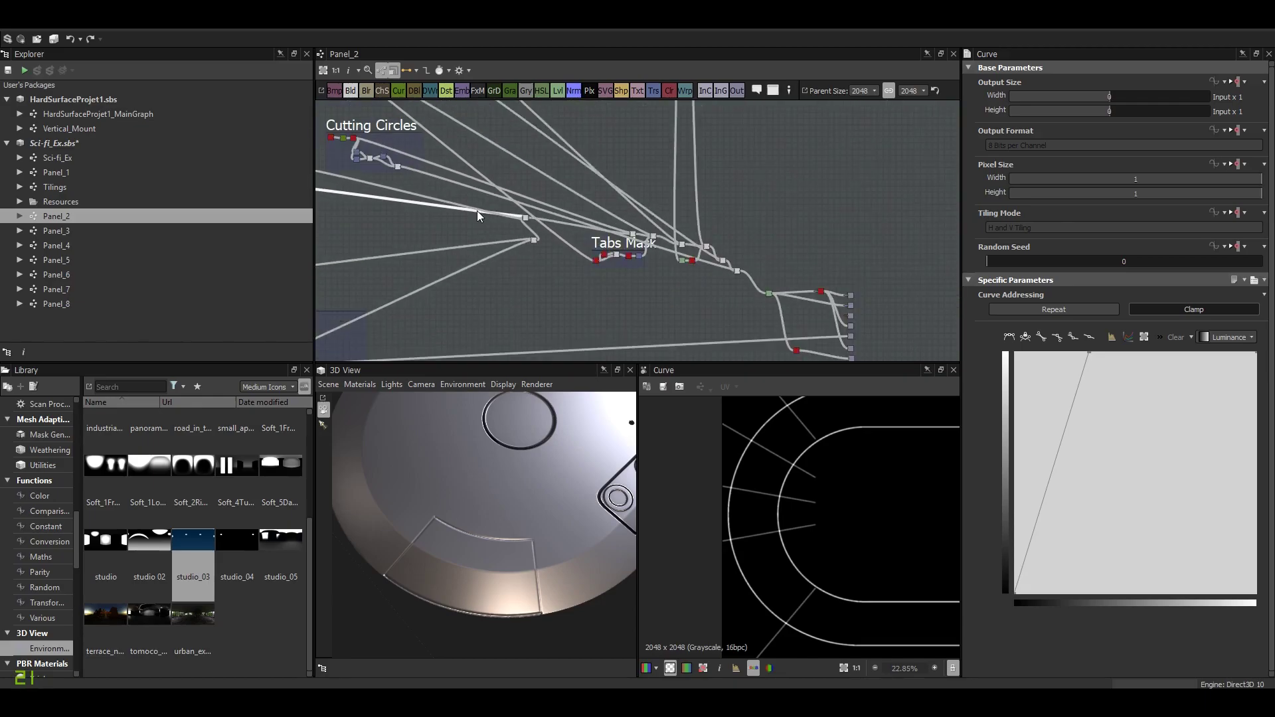
scroll(452, 232, up, 4)
scroll(449, 177, up, 3)
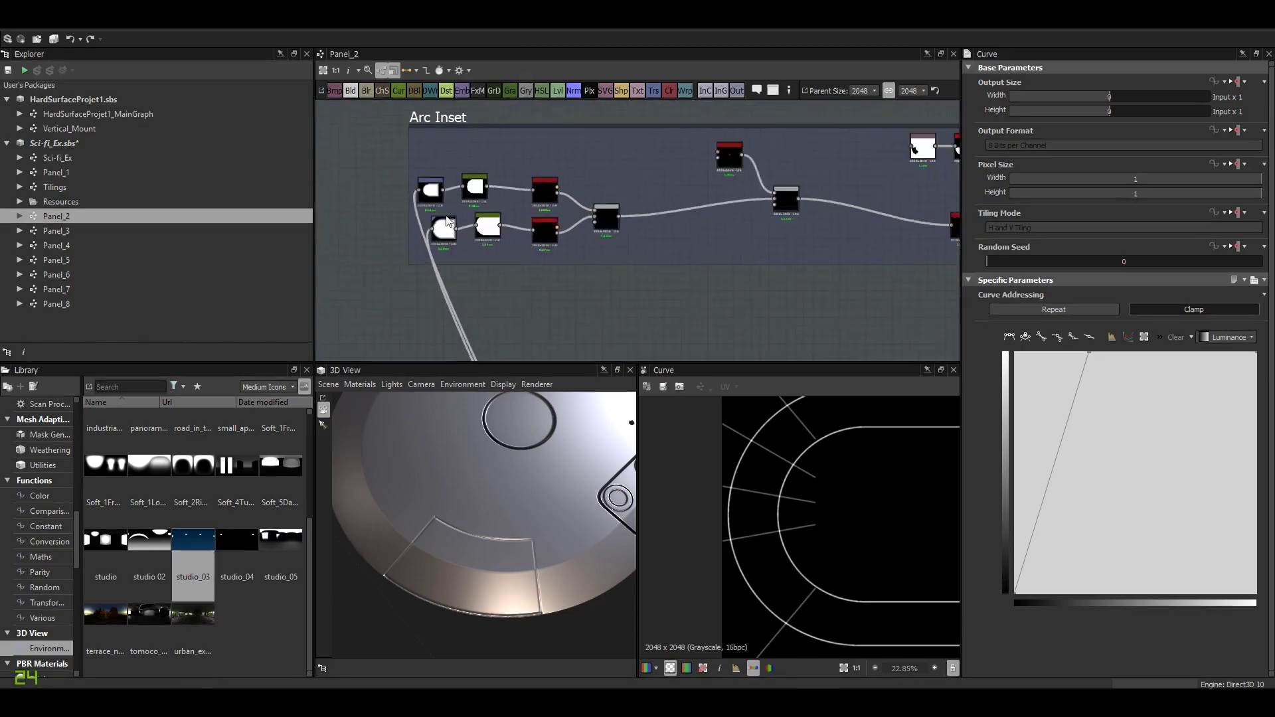
double_click(428, 181)
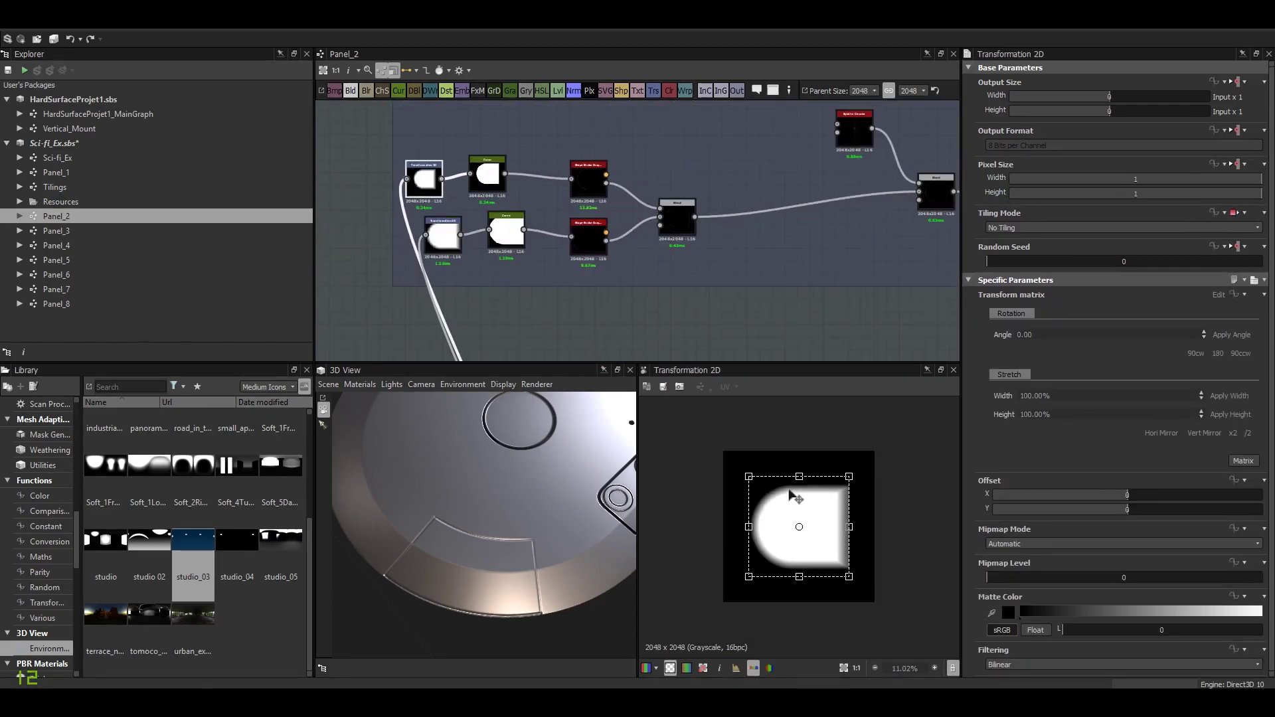
middle_drag(509, 232, 440, 219)
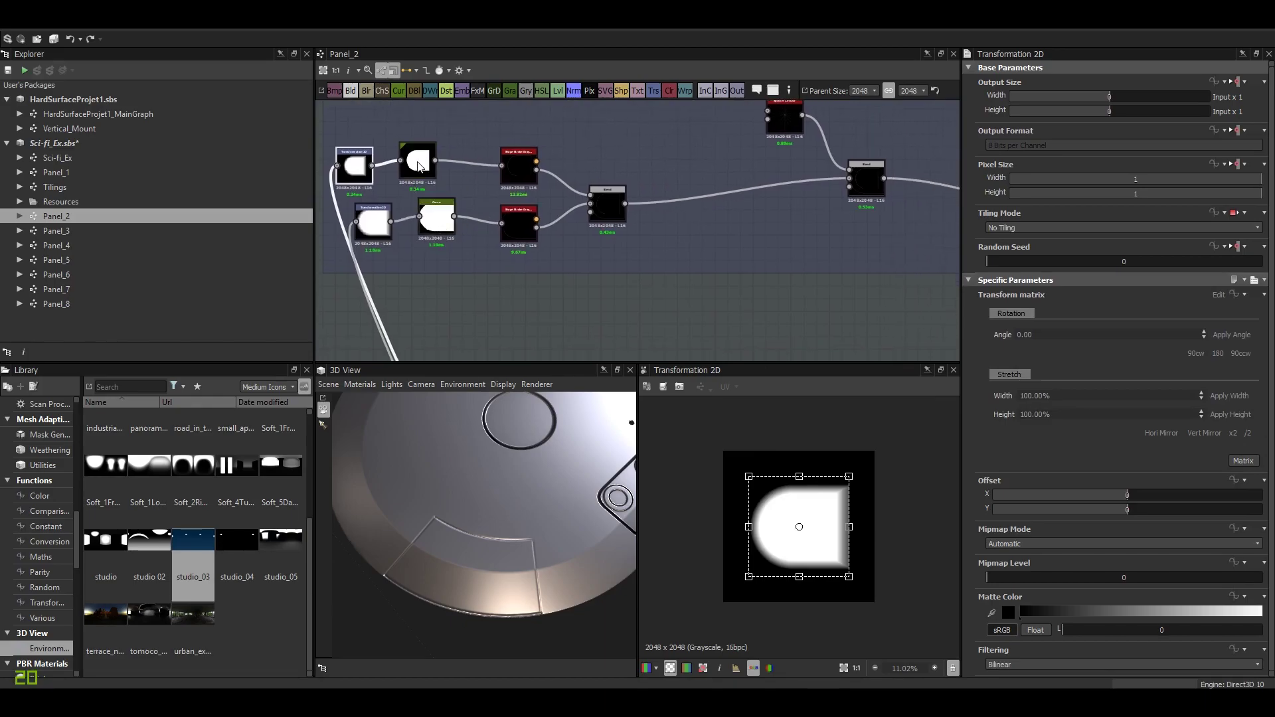
double_click(436, 223)
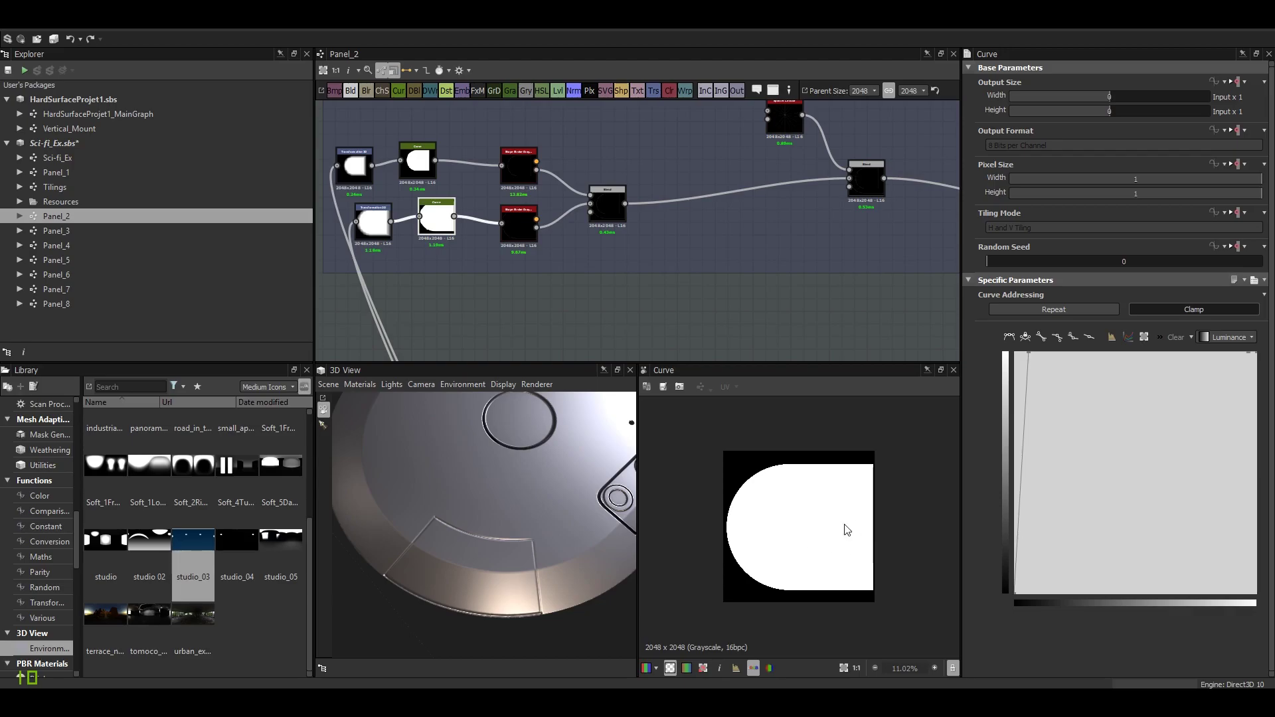
Preview the two Shape Stroke Grayscale nodes in the Arc Inset group and examine the thin outlines they draw around the rounded shapes.
scroll(779, 513, up, 1)
middle_drag(501, 228, 463, 212)
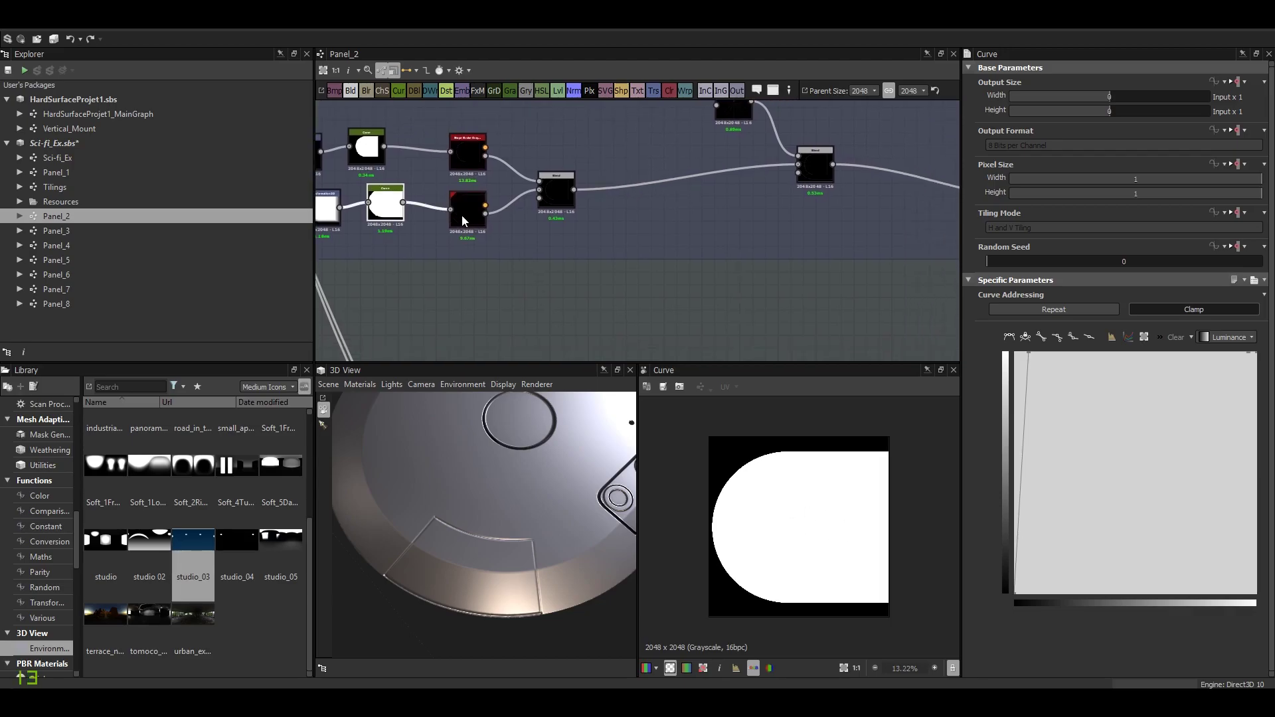
double_click(463, 219)
scroll(747, 476, up, 6)
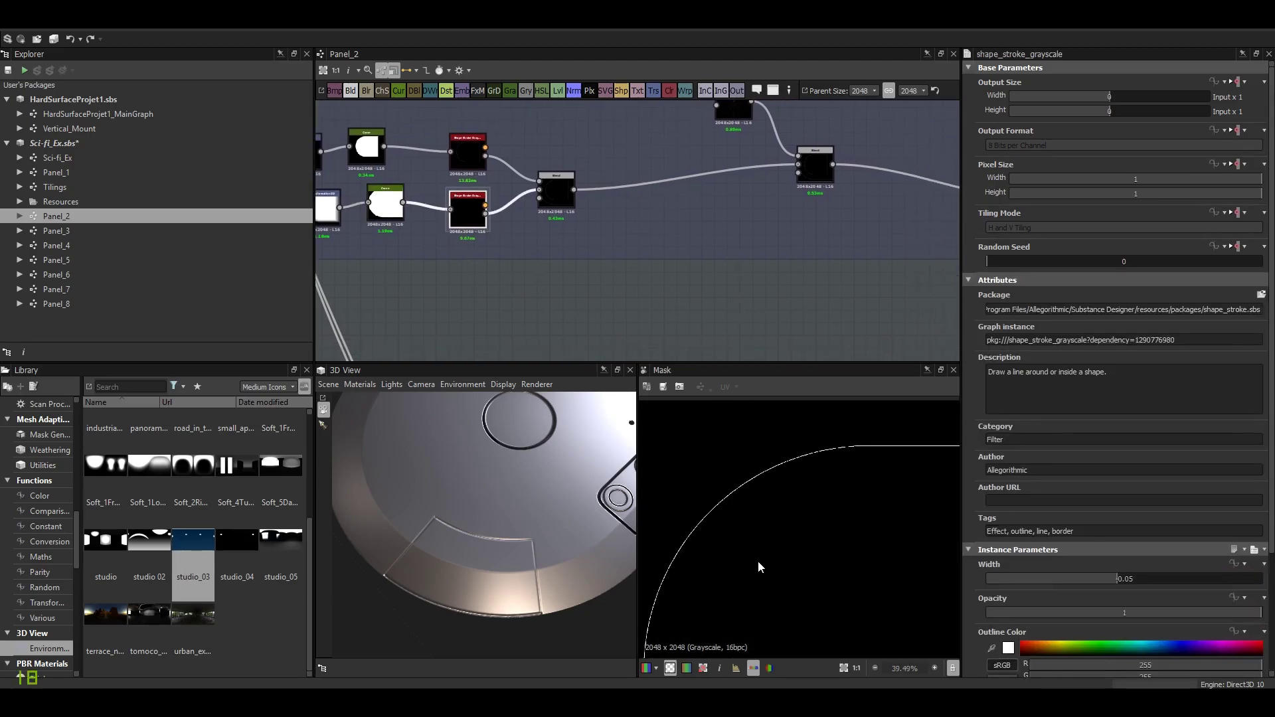
scroll(802, 529, up, 5)
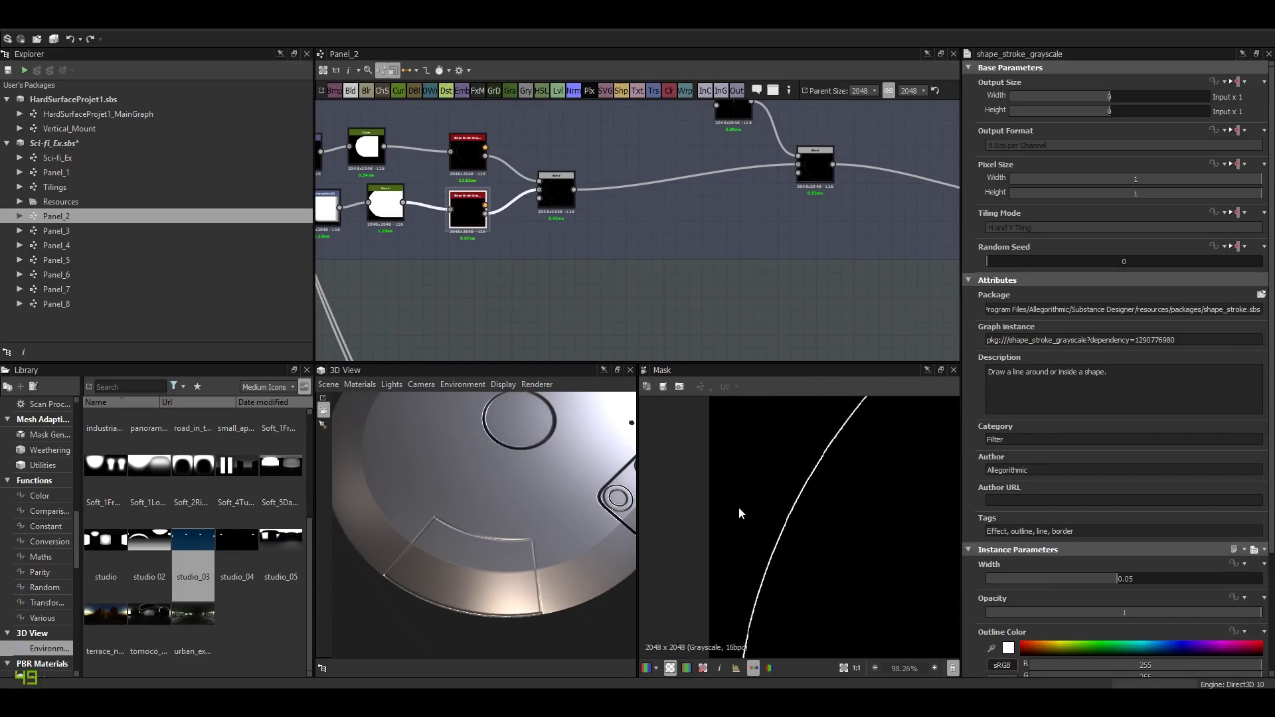
double_click(472, 159)
scroll(816, 456, down, 5)
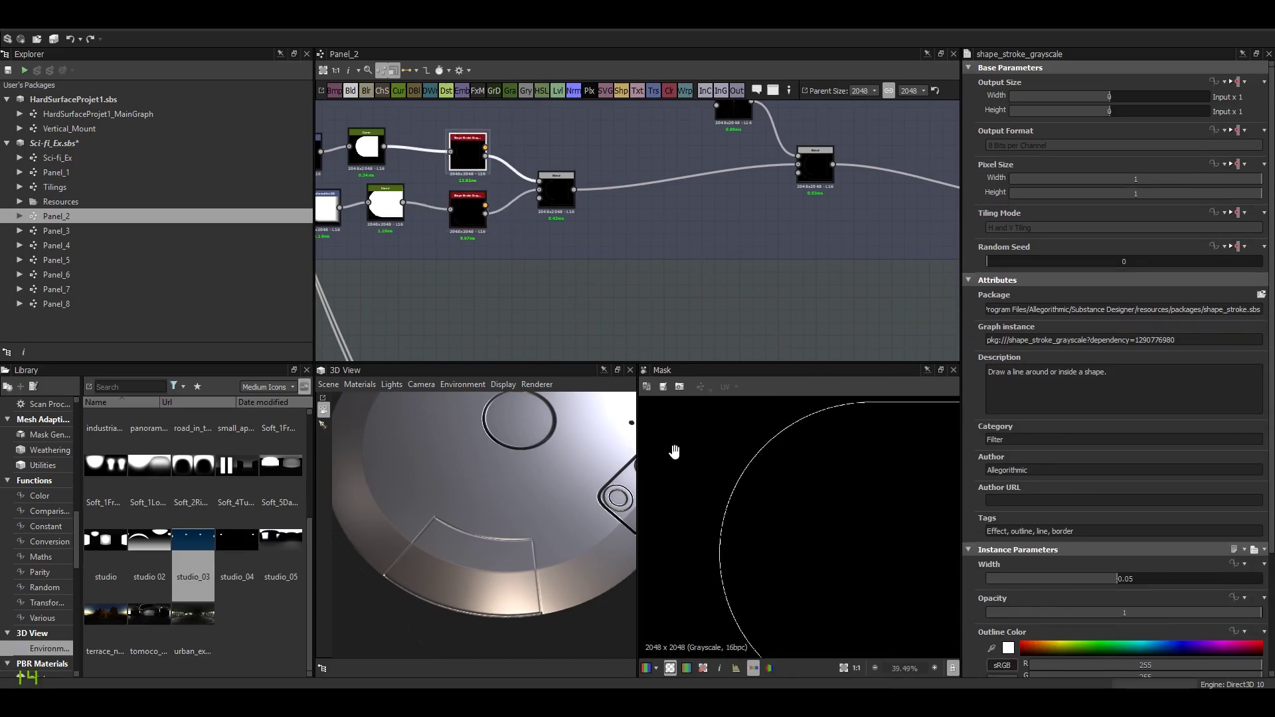
Preview the Max (Lighten) Blend that combines the two stroke outlines and follow its output to the next Blend.
double_click(560, 202)
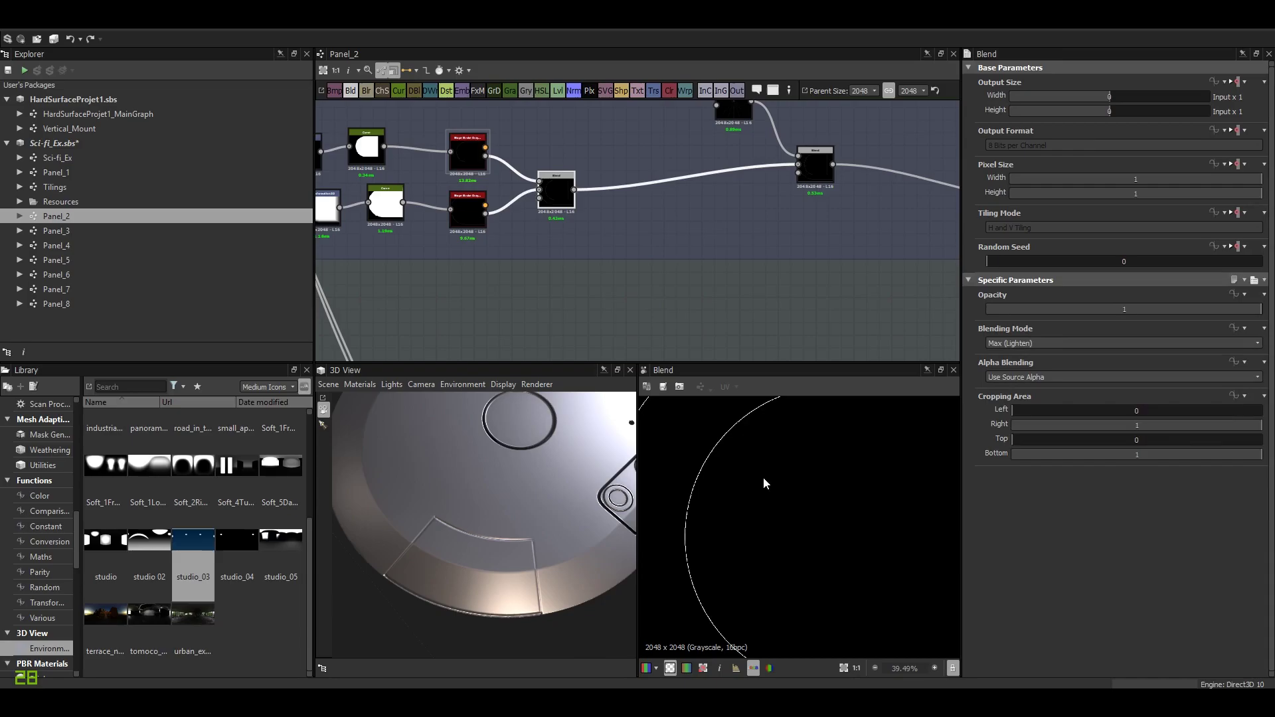
scroll(745, 485, down, 5)
scroll(763, 533, up, 2)
middle_drag(706, 250, 566, 293)
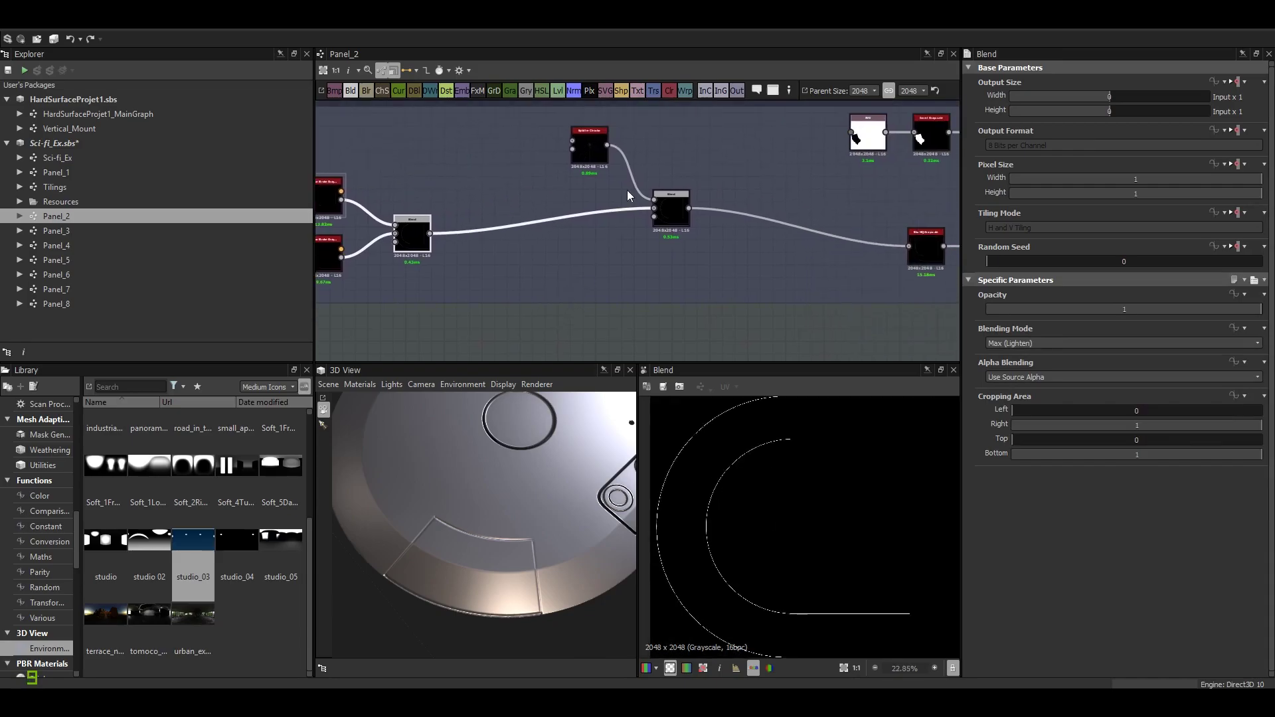
Preview the Splatter Circular node and review its number, pattern size and random mask parameters.
scroll(805, 526, up, 2)
scroll(815, 538, down, 7)
scroll(815, 538, up, 5)
middle_drag(679, 220, 623, 263)
double_click(562, 165)
click(541, 199)
scroll(1148, 546, down, 3)
scroll(1149, 541, down, 5)
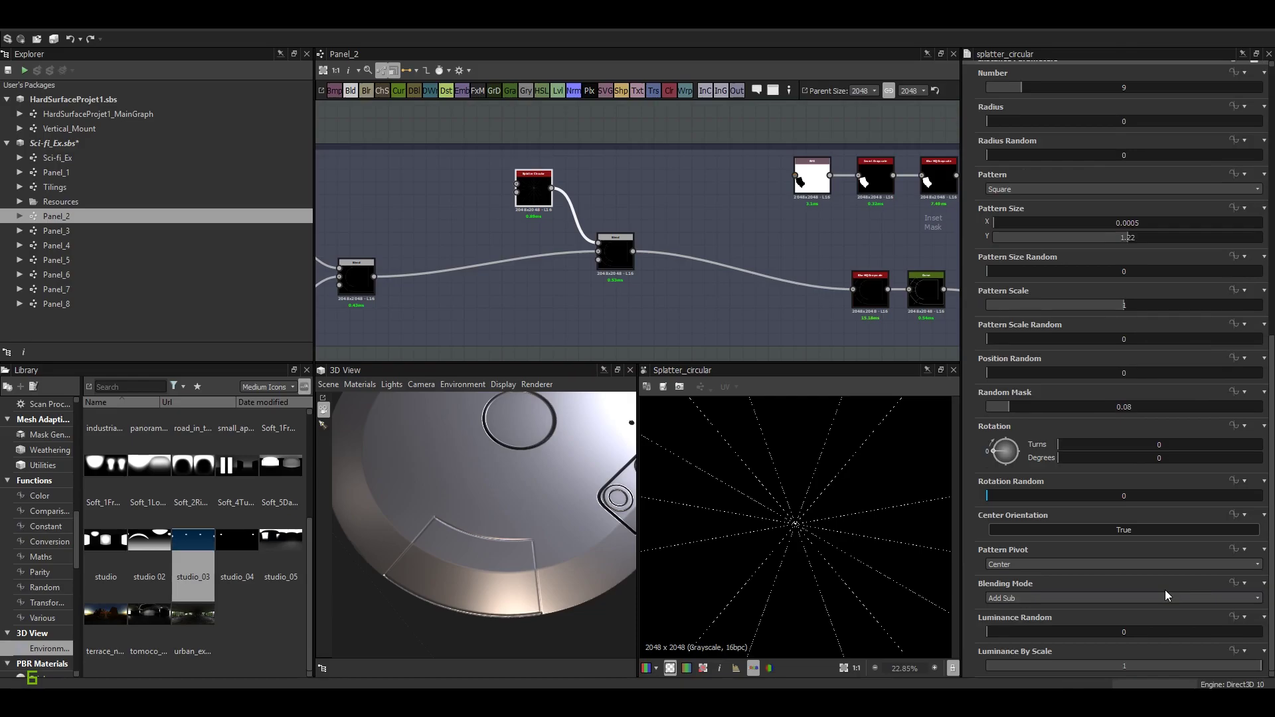
Preview the Blend that adds the cropped radial lines to the arc outlines and examine where the lines cross.
click(622, 264)
scroll(752, 557, down, 2)
scroll(751, 557, up, 1)
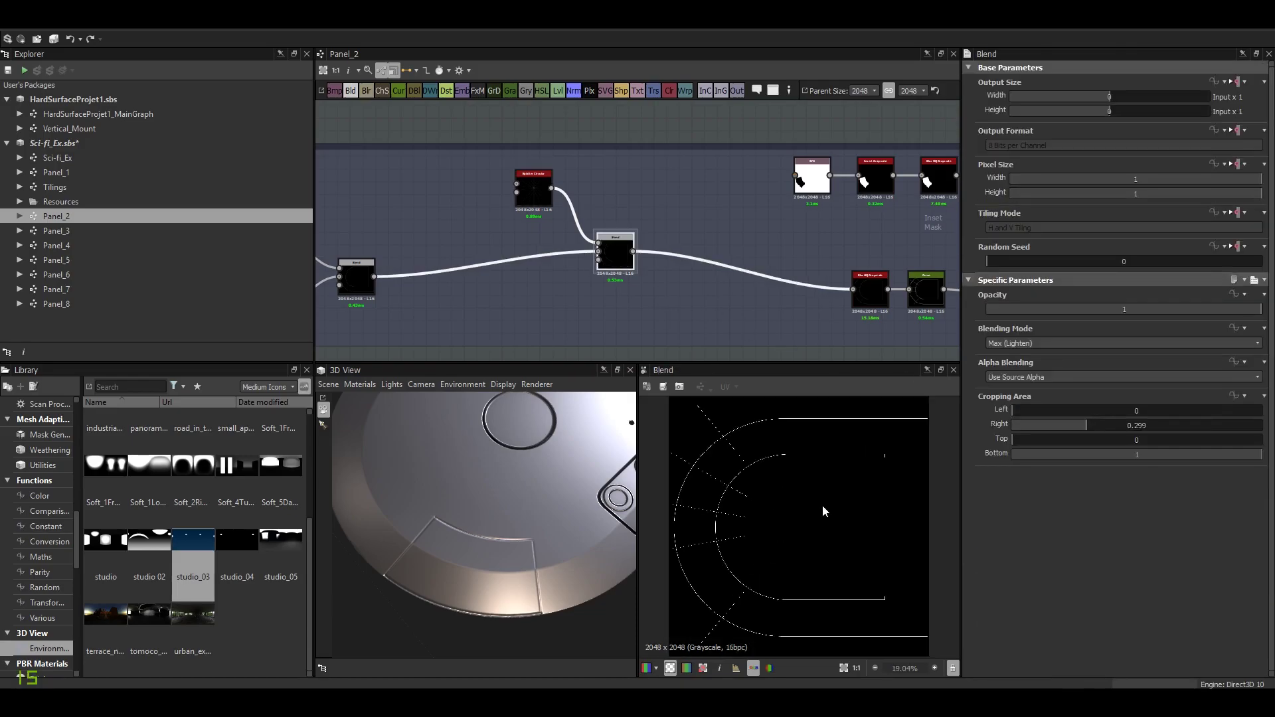
scroll(726, 555, up, 3)
middle_drag(725, 555, 811, 521)
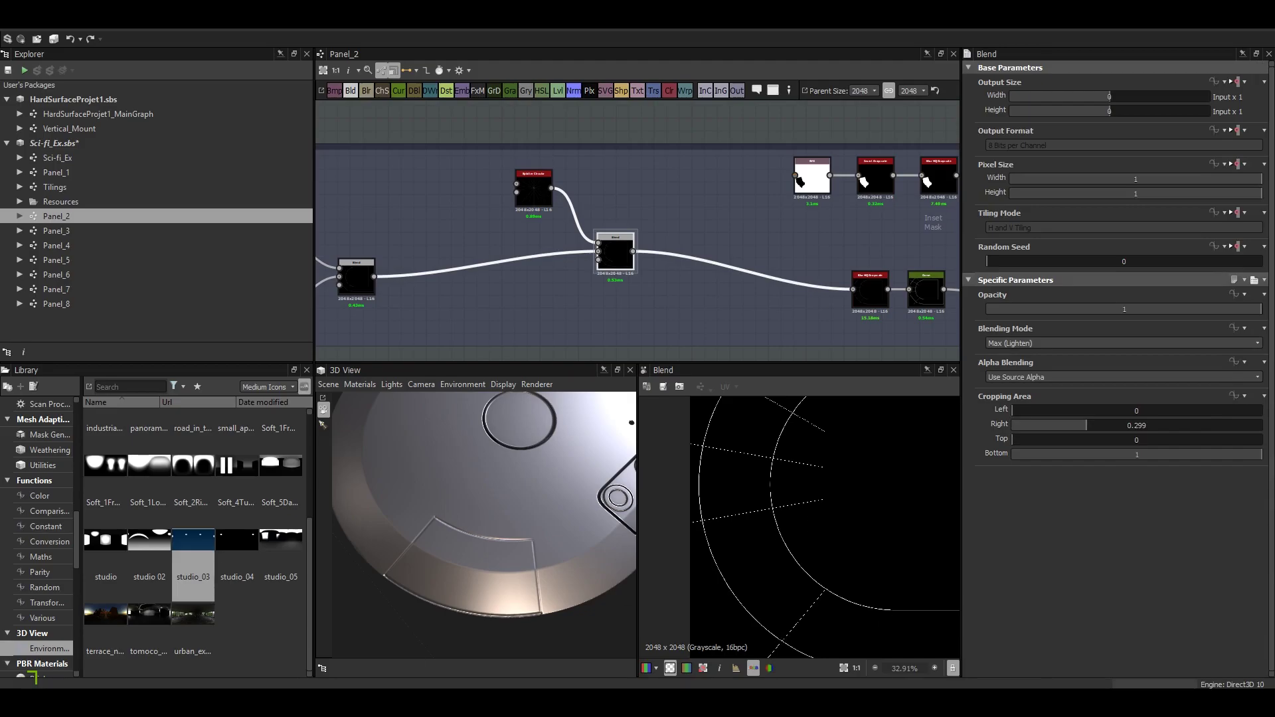
scroll(728, 571, up, 1)
middle_drag(728, 571, 710, 542)
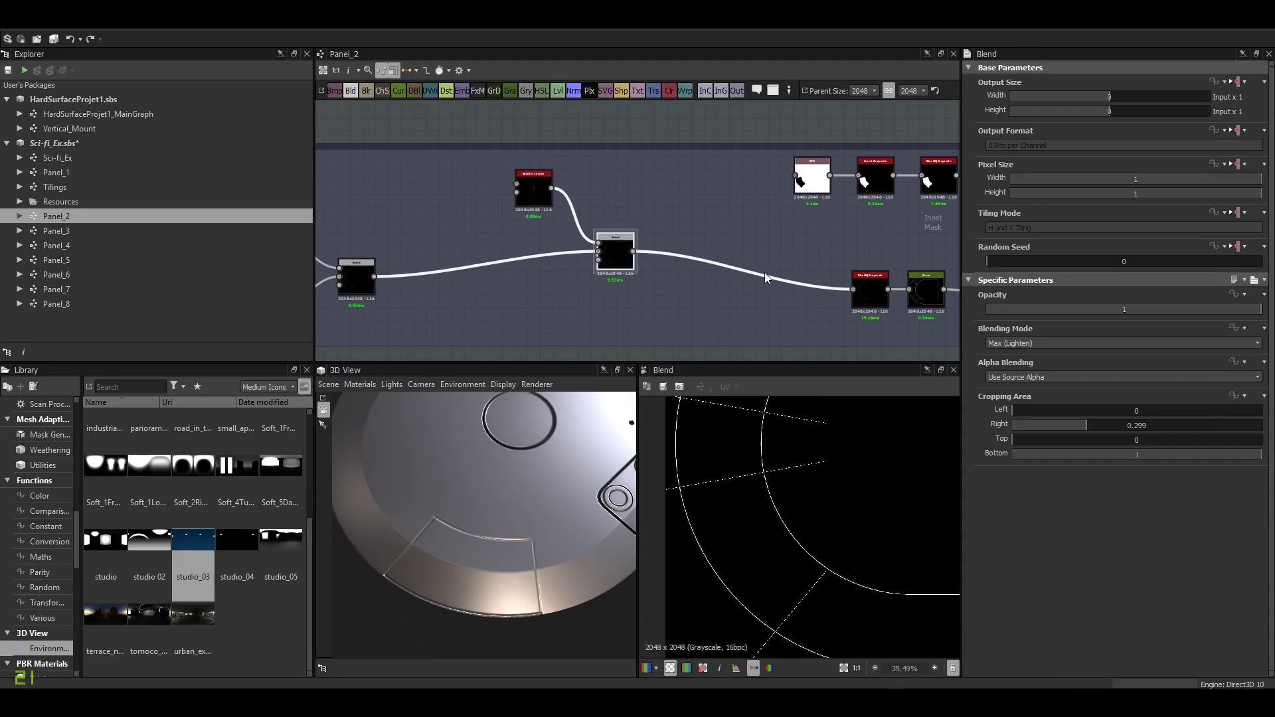
middle_drag(767, 276, 574, 238)
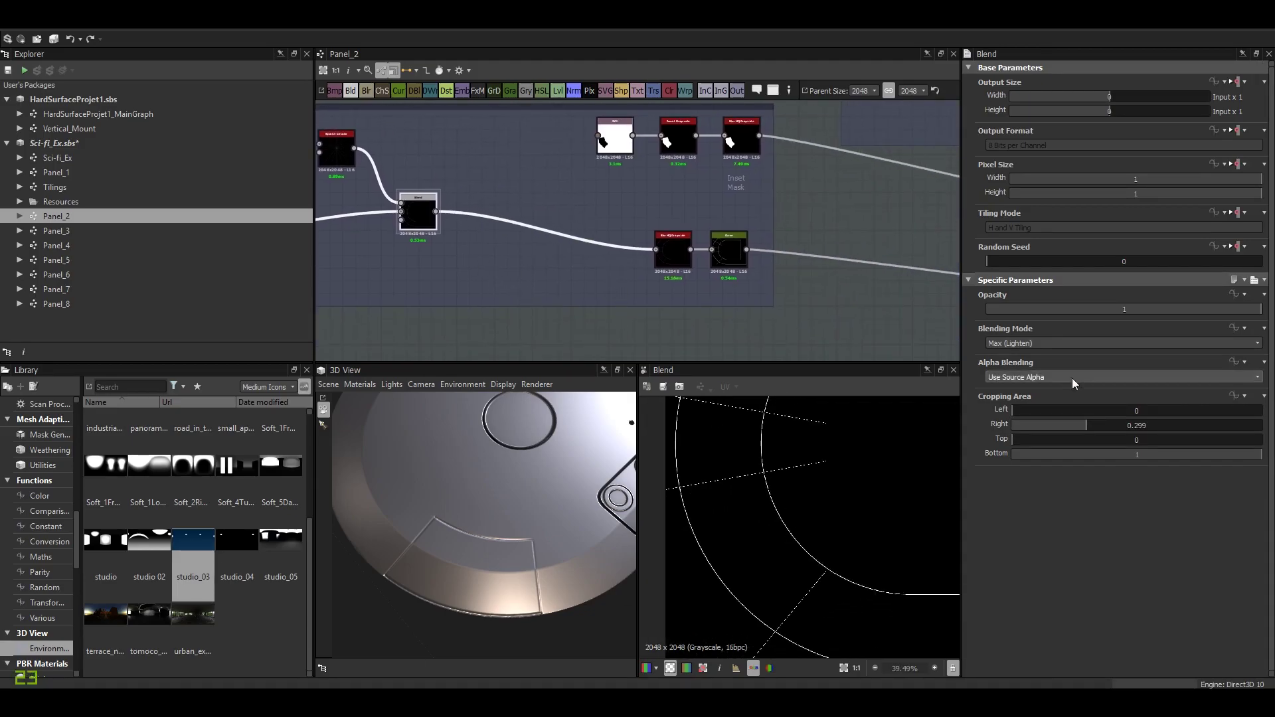
scroll(804, 545, down, 2)
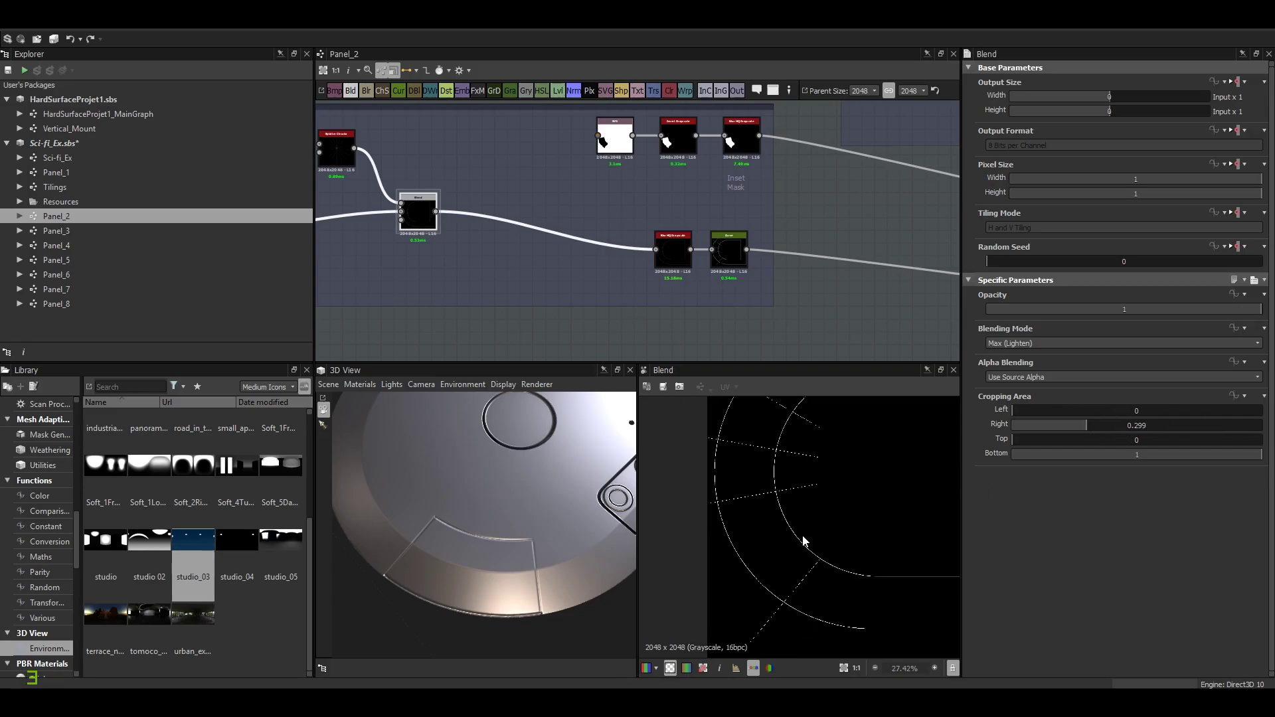
scroll(764, 519, up, 13)
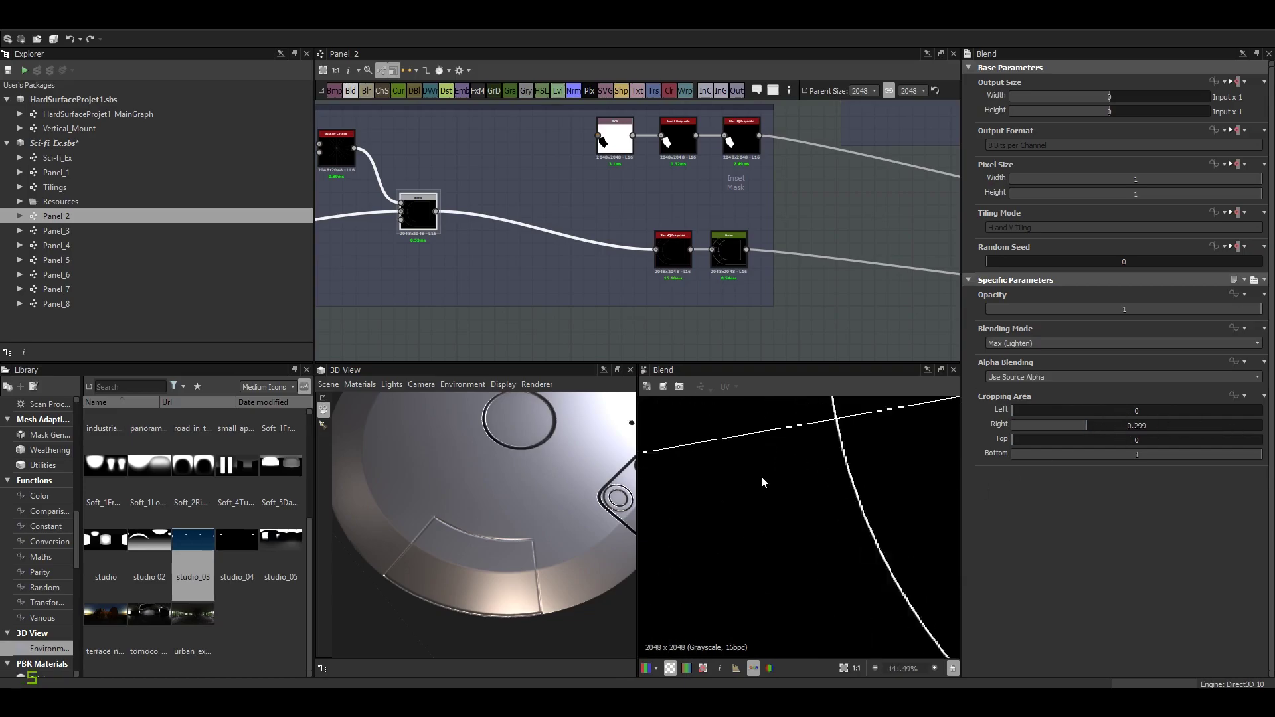
Move the lower Blur HQ Grayscale node slightly closer to its input Blend and preview the blurred lines.
drag(674, 260, 616, 248)
scroll(839, 518, down, 5)
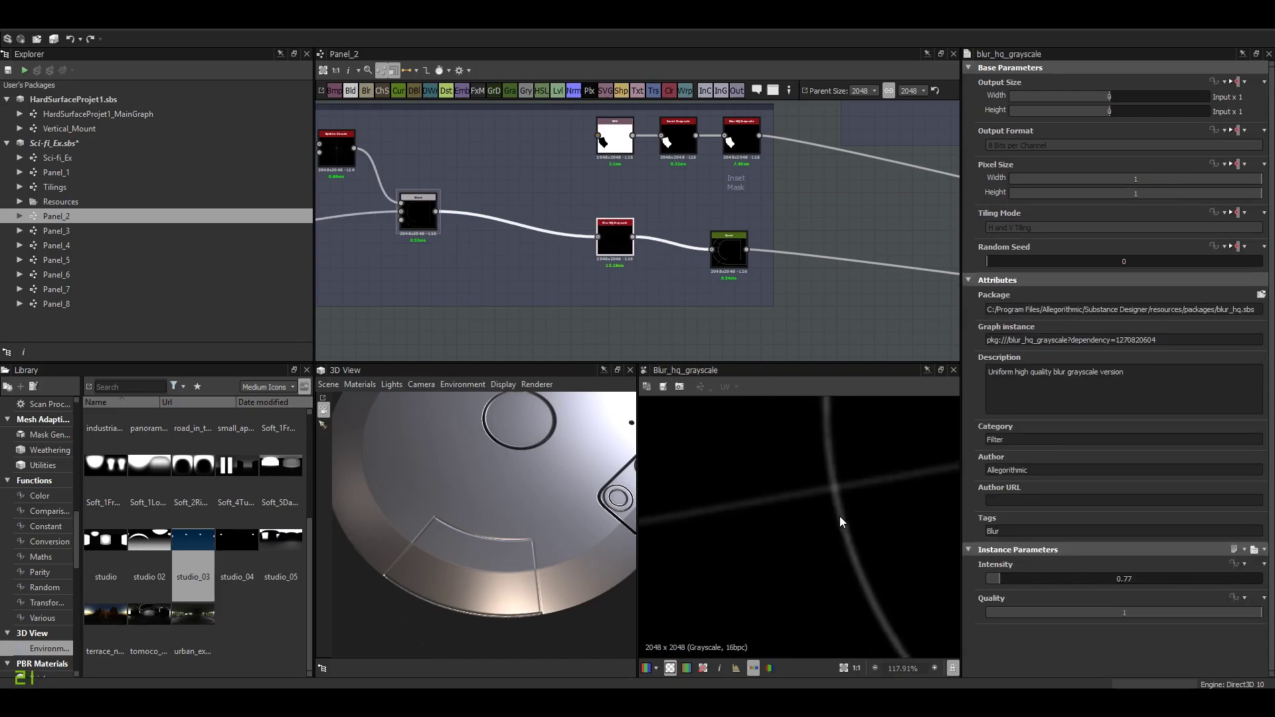
middle_drag(568, 203, 448, 207)
click(612, 265)
Preview the SVG arc segment and its blurred Inset Mask, and compare them with the Curve's brightened outlines.
click(491, 162)
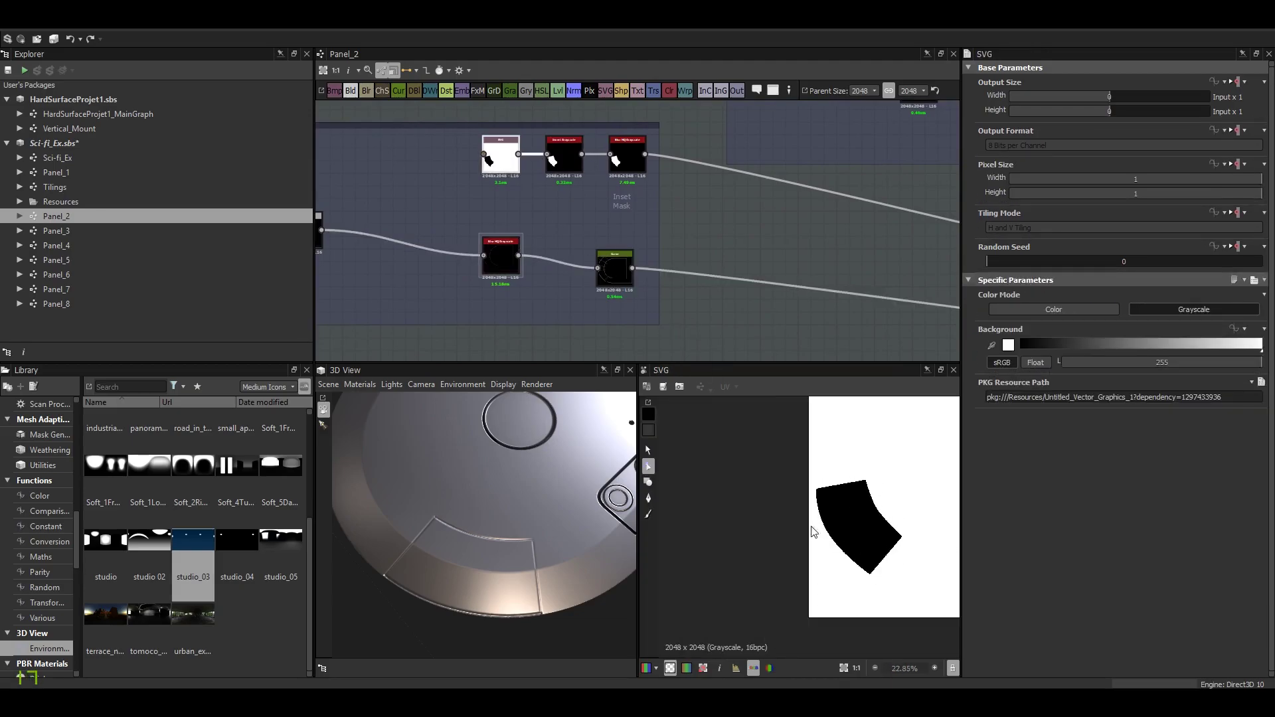
click(851, 516)
scroll(893, 564, up, 2)
click(629, 165)
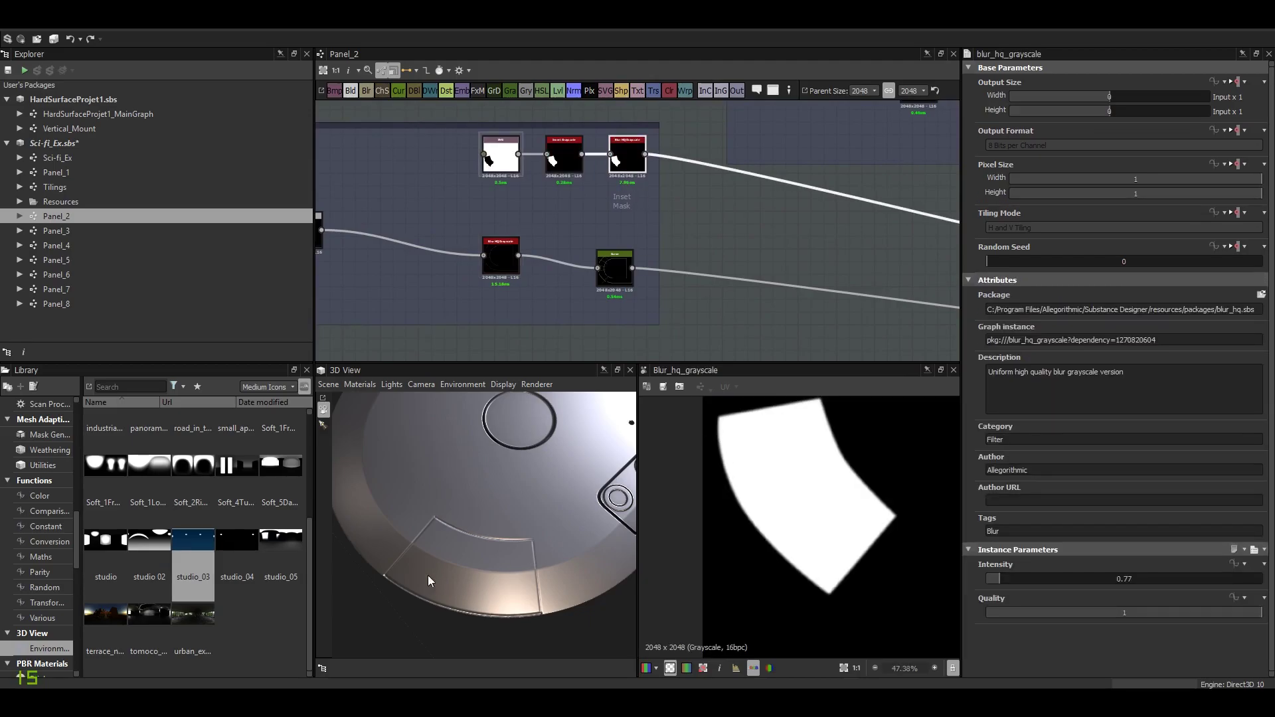
click(614, 271)
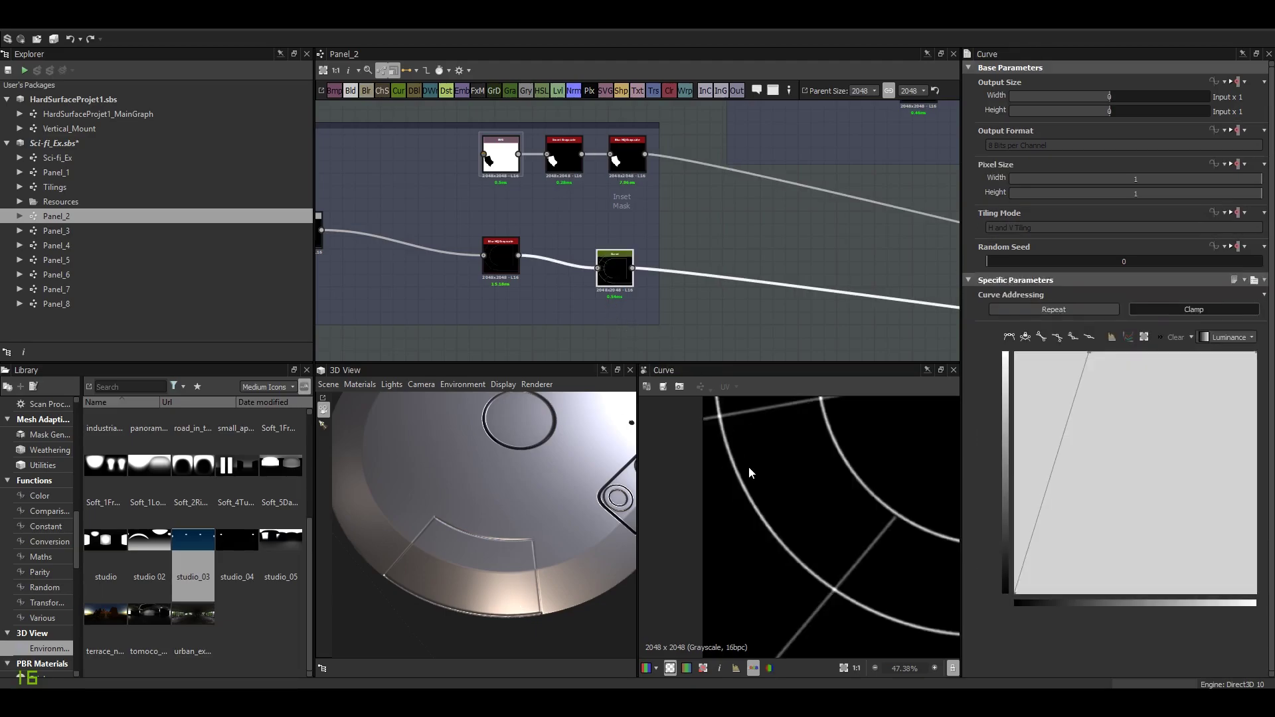
scroll(886, 262, down, 3)
scroll(583, 219, up, 6)
Preview the Subtract Blend receiving the arc inset, check its mask and line inputs, and examine the arc cut into the base shape.
click(822, 252)
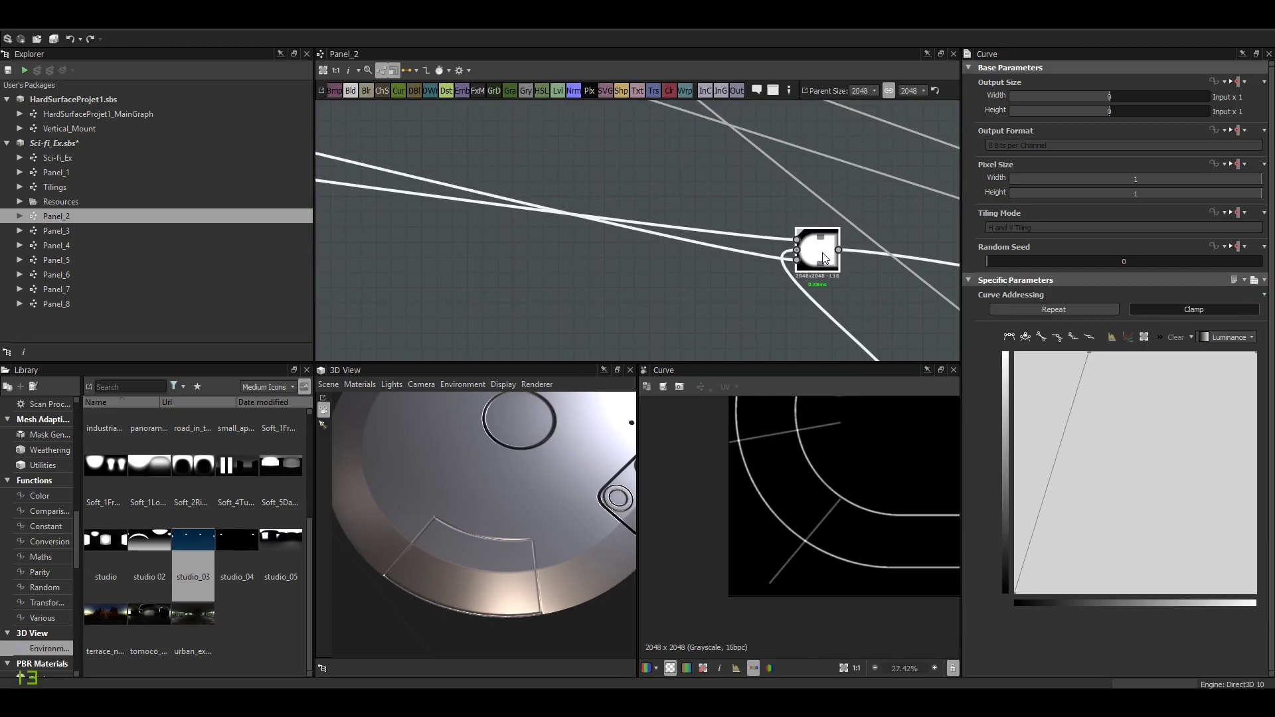
middle_drag(794, 470, 850, 489)
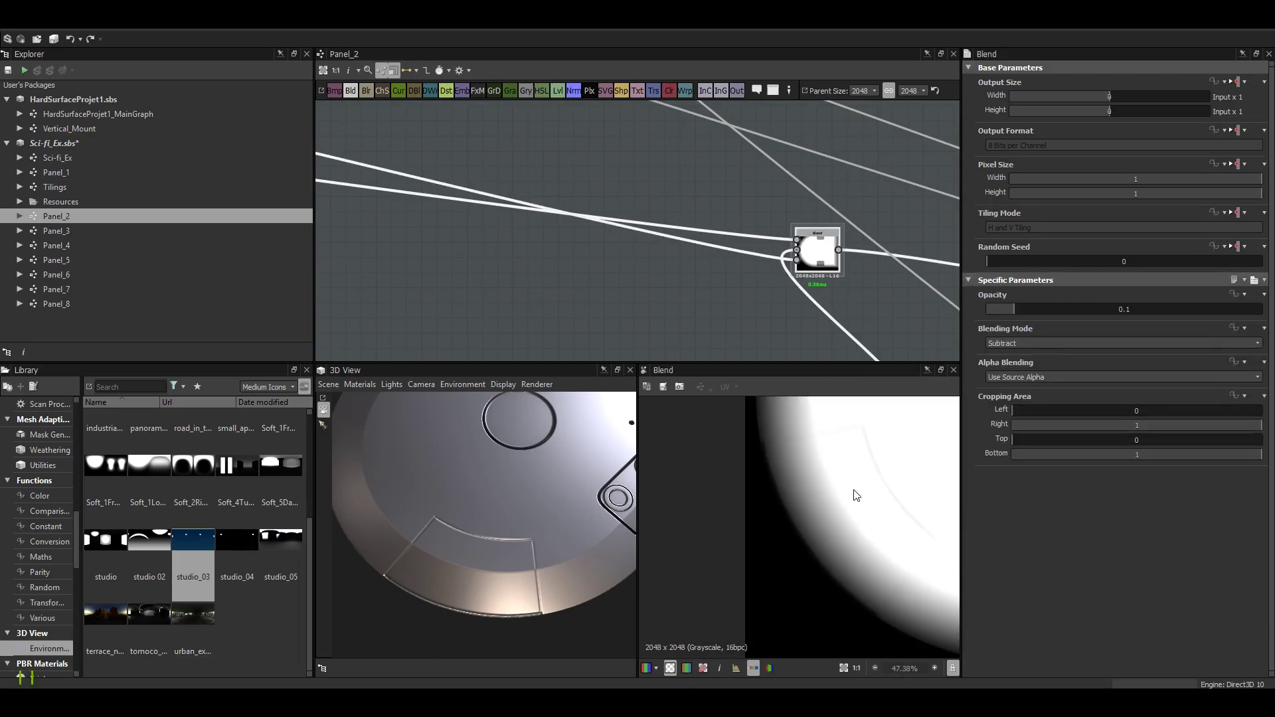
double_click(796, 262)
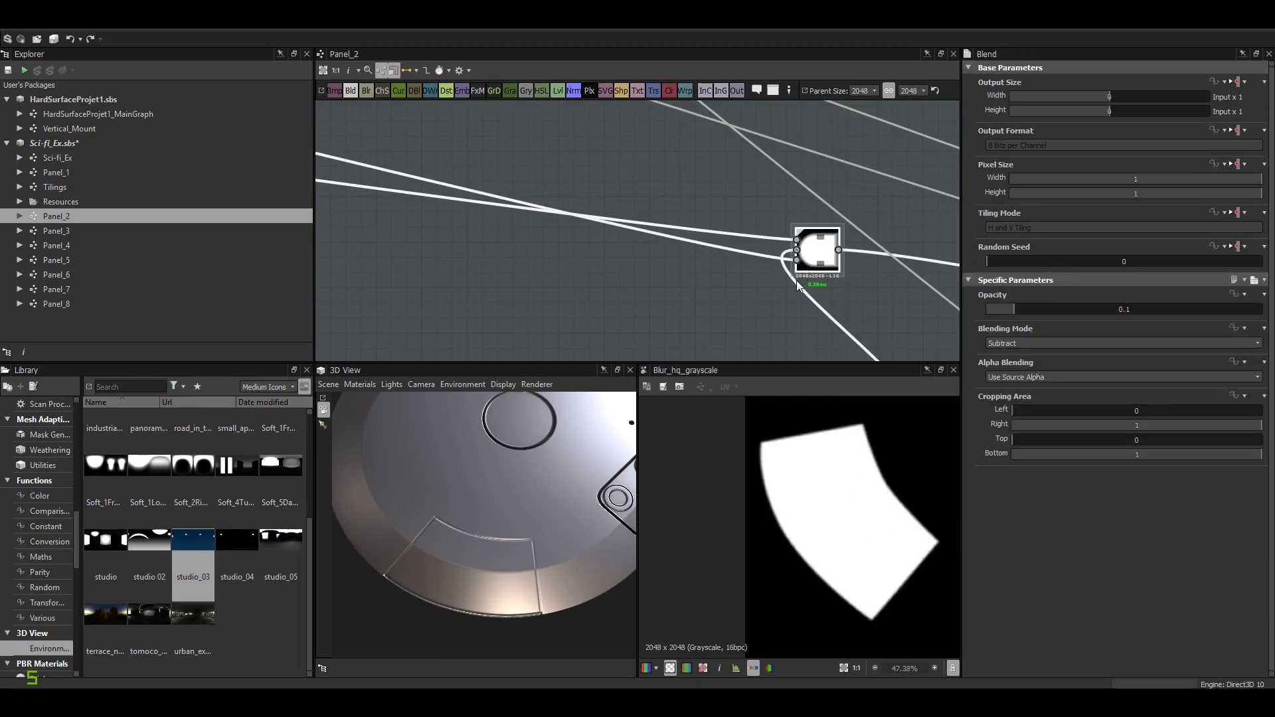
double_click(797, 249)
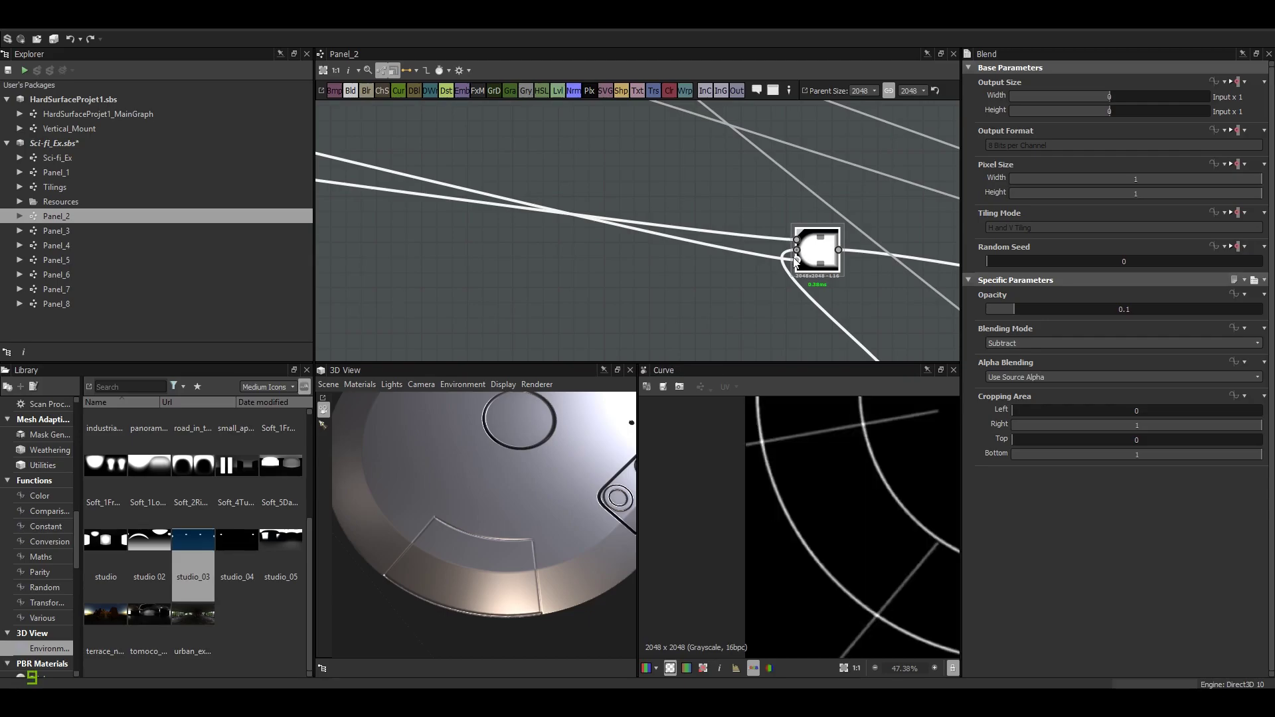
double_click(799, 255)
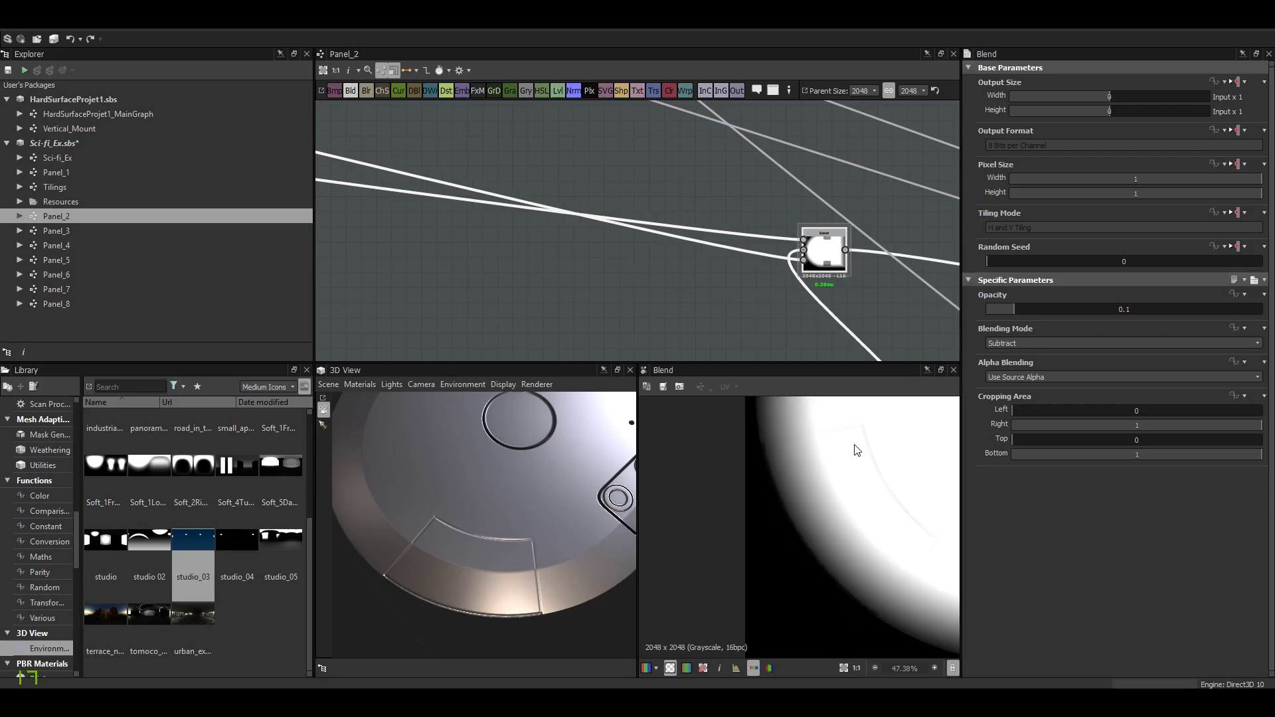
scroll(863, 534, up, 2)
scroll(846, 545, up, 1)
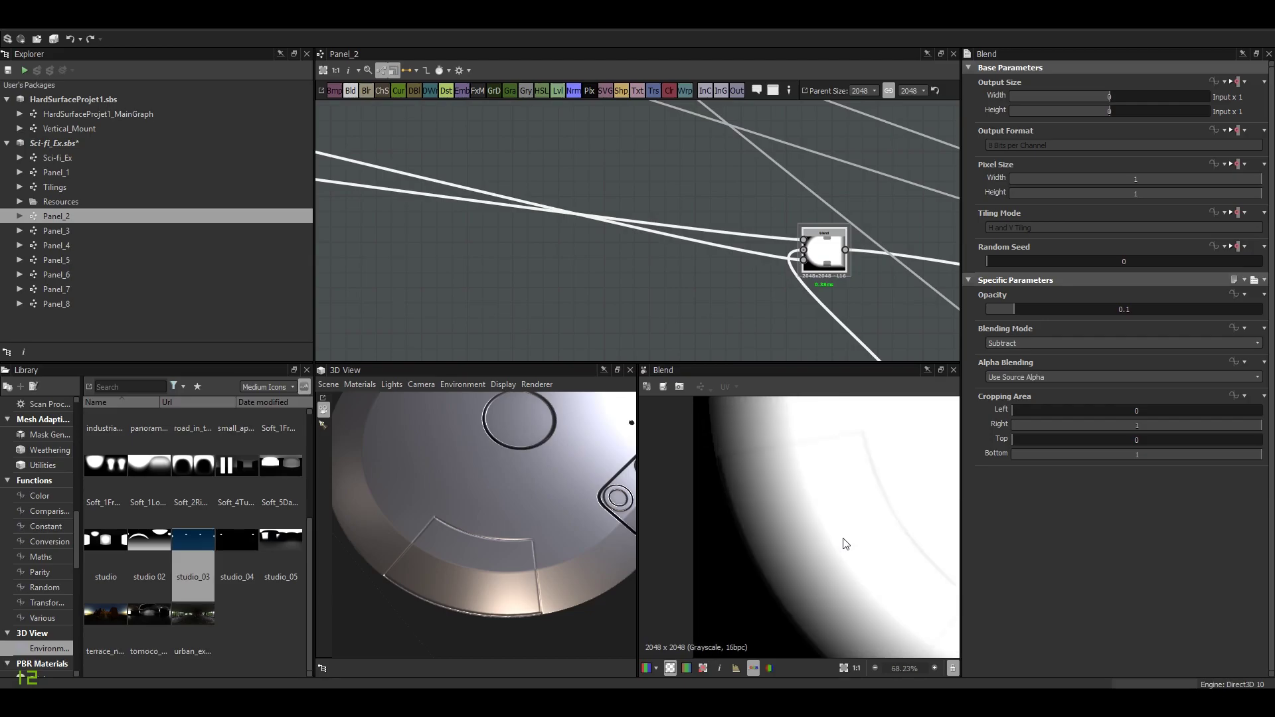
scroll(845, 518, down, 5)
middle_drag(820, 504, 814, 540)
Turn the 3D panel to show the tabs along its straight edge and locate the Tabs group in the graph.
drag(441, 550, 550, 508)
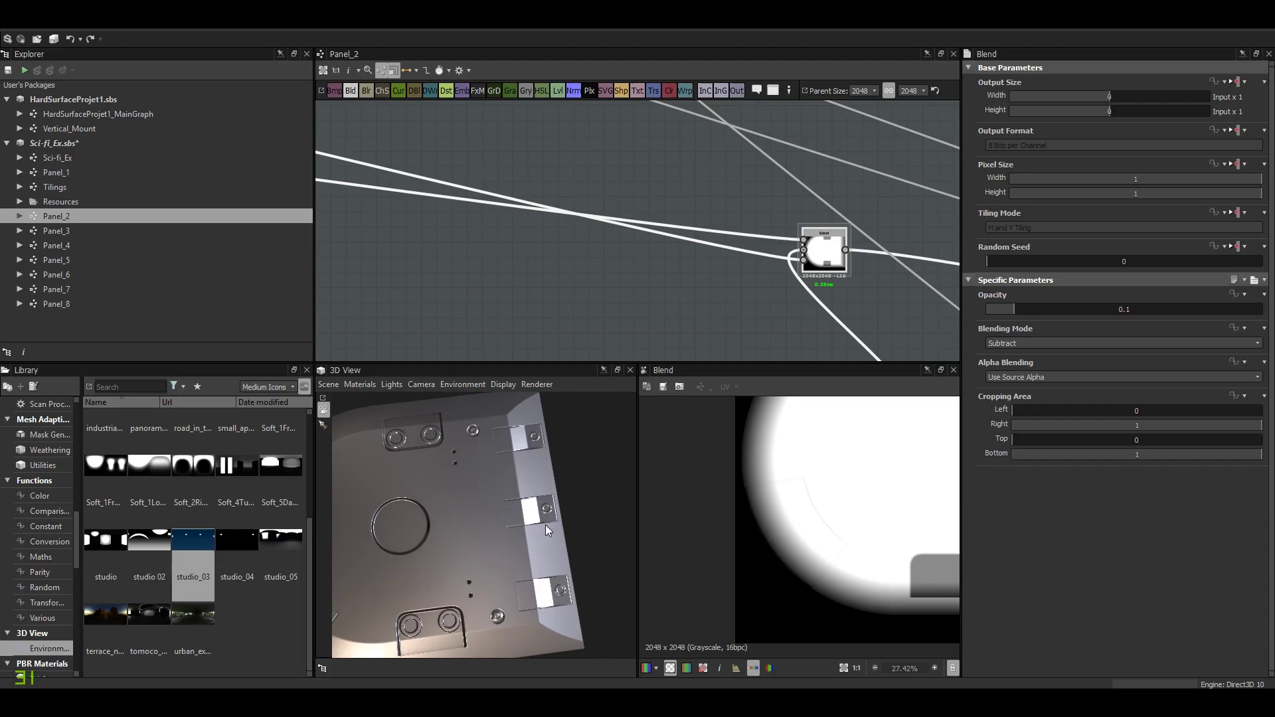
scroll(548, 259, down, 5)
scroll(595, 213, up, 4)
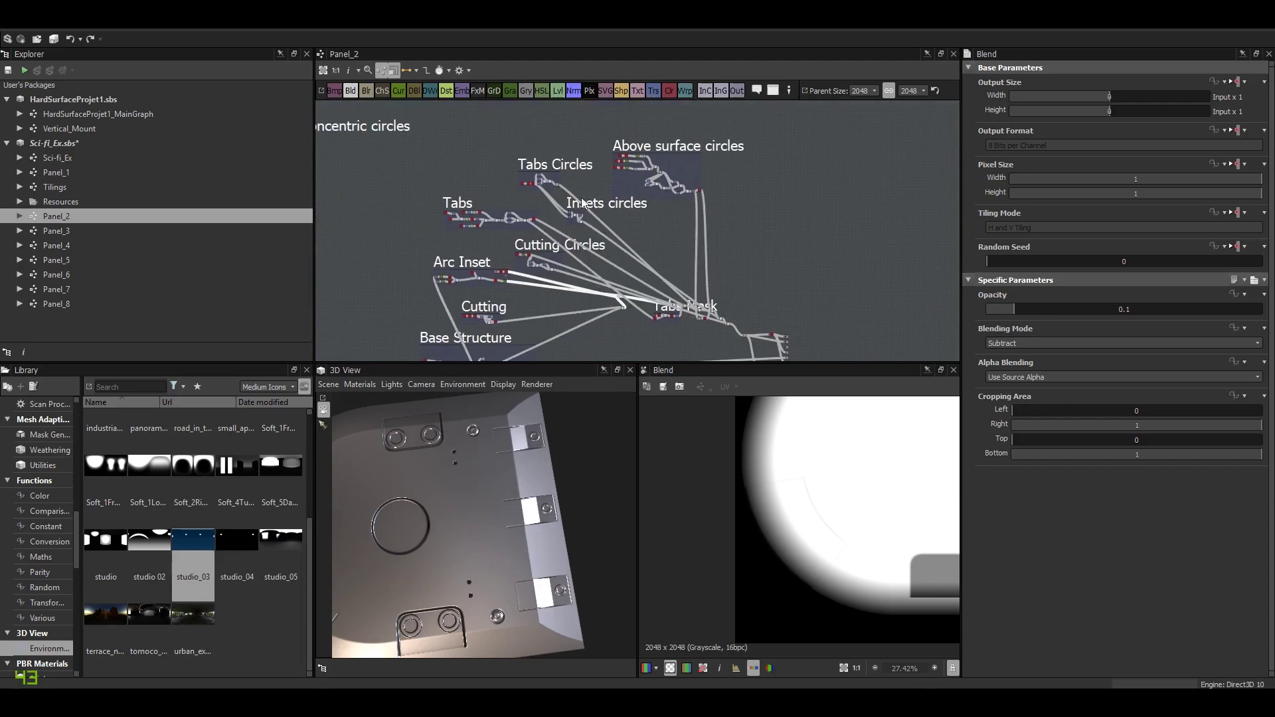
scroll(491, 211, up, 1)
scroll(639, 178, down, 3)
scroll(476, 257, up, 5)
middle_drag(475, 256, 584, 254)
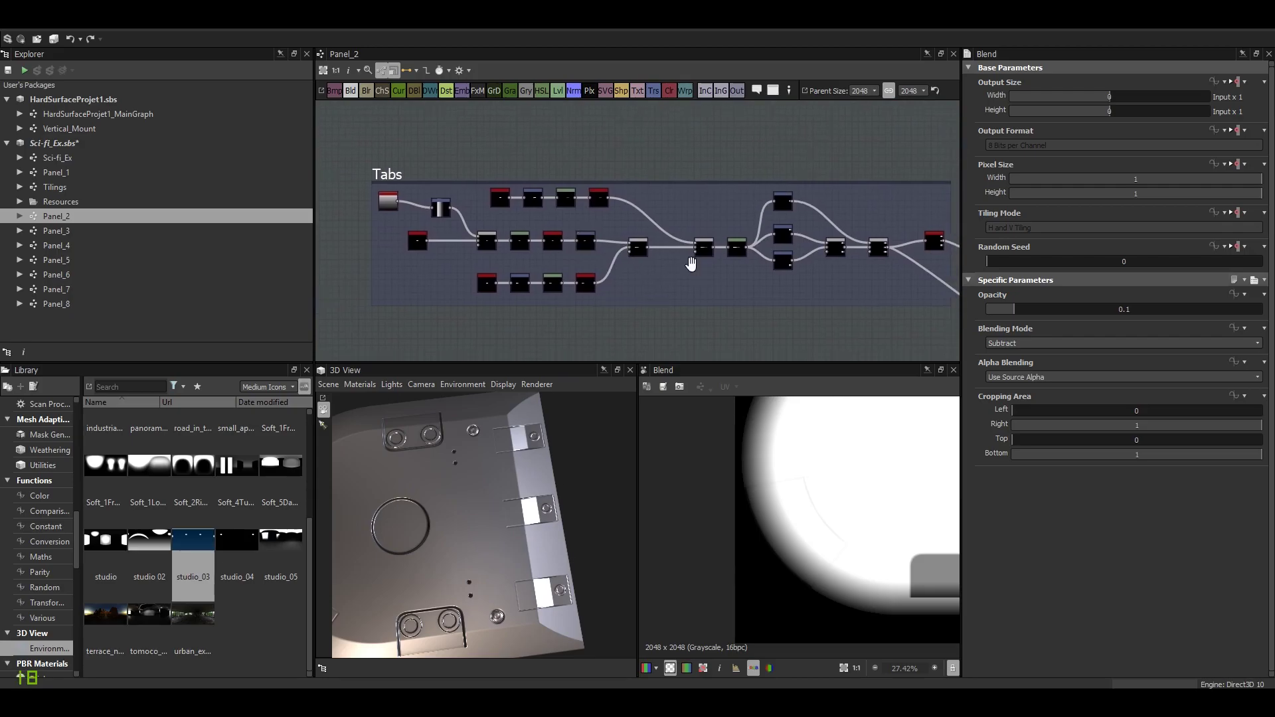
Preview the Blur HQ Grayscale node at the end of the Tabs group and examine the three tab gradients.
middle_drag(697, 256, 619, 245)
middle_drag(782, 230, 598, 221)
click(674, 211)
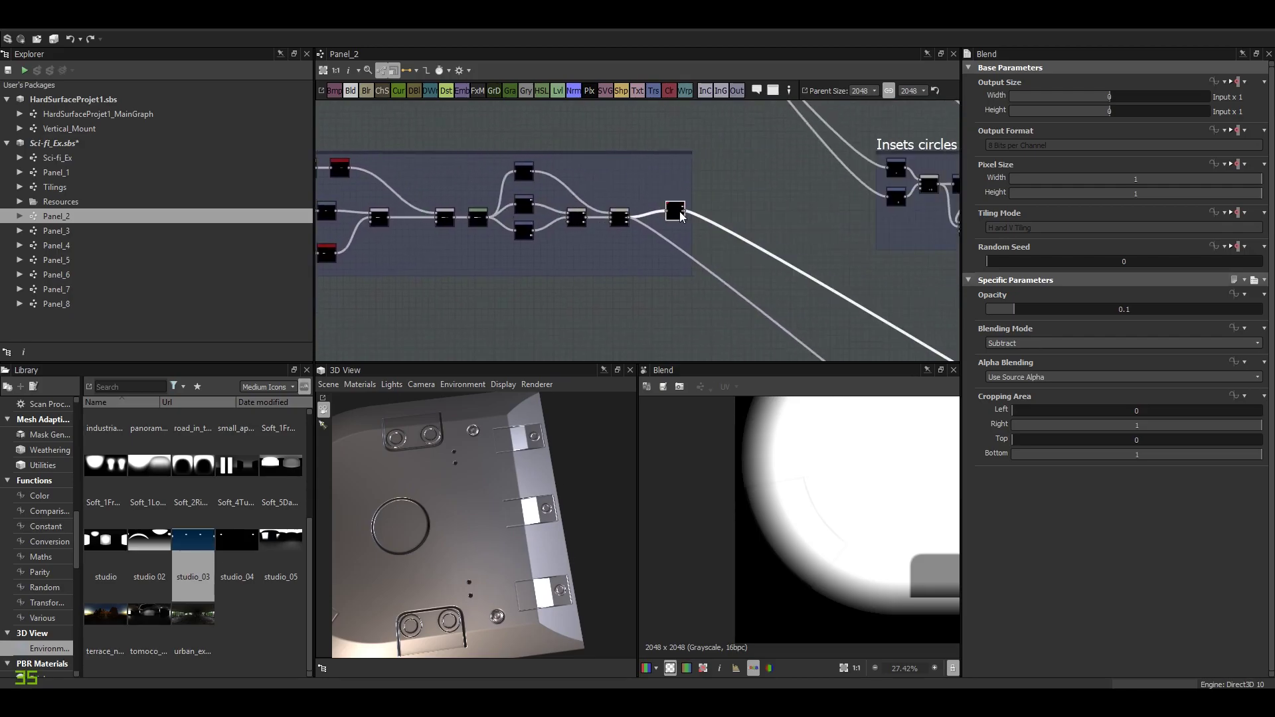
scroll(864, 485, down, 2)
scroll(852, 516, up, 2)
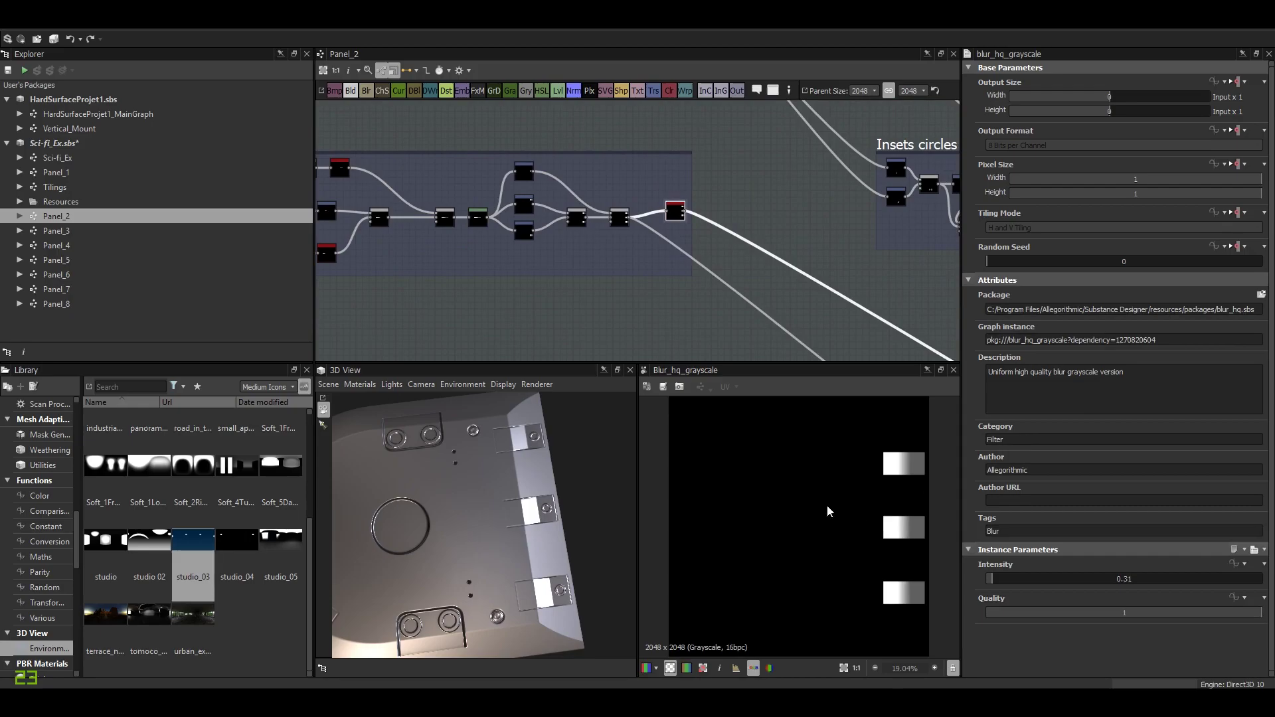
Follow the Tabs output to the main Blend chain above Tabs Mask and preview the Blend just before the tabs are added.
drag(527, 505, 531, 447)
scroll(727, 293, down, 3)
middle_drag(764, 300, 573, 184)
scroll(752, 269, down, 2)
middle_drag(752, 268, 688, 211)
scroll(597, 206, up, 4)
click(641, 200)
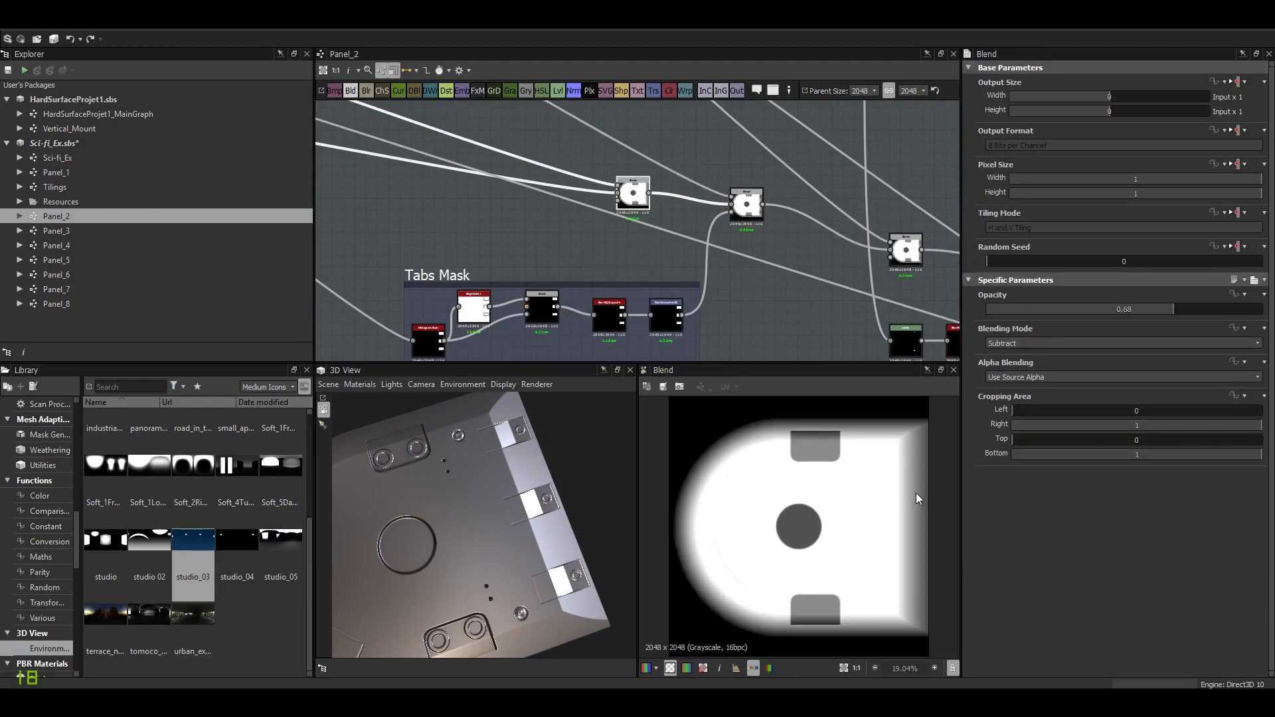
Try the Multiply blending mode on the Blend that adds the tabs and restore it to Copy.
middle_drag(779, 226, 715, 222)
click(695, 201)
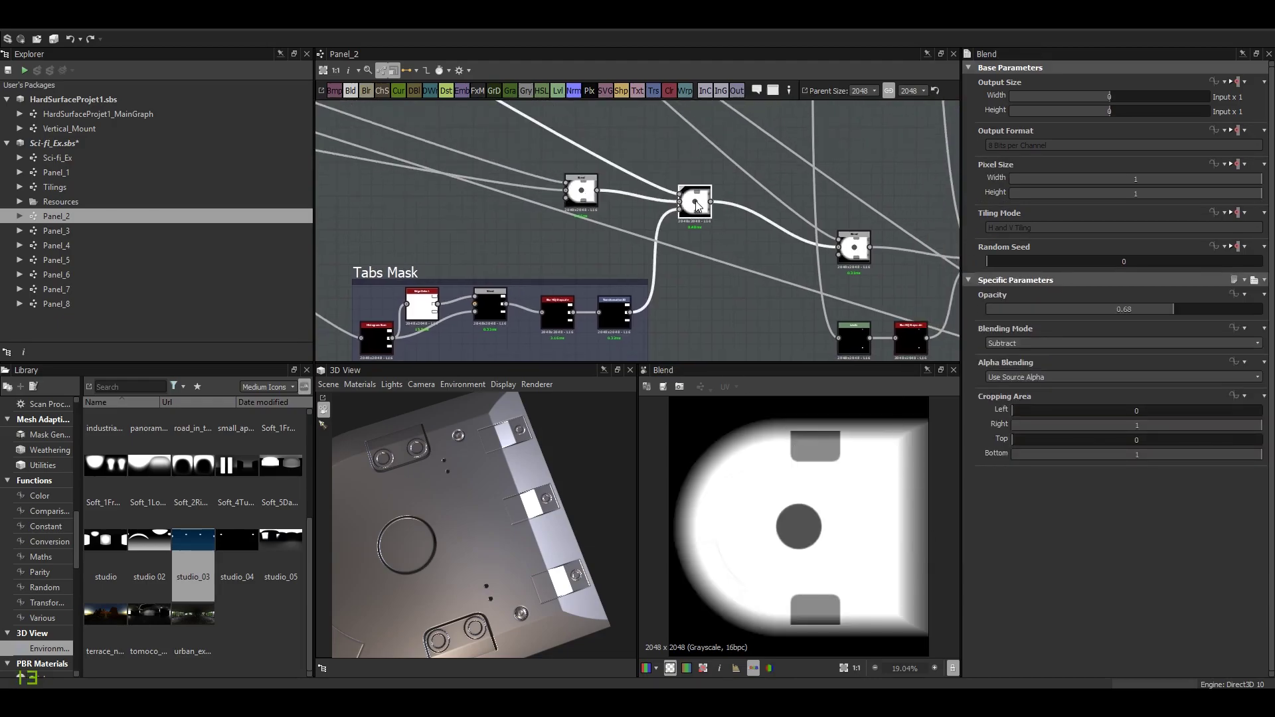
click(1014, 340)
click(1014, 380)
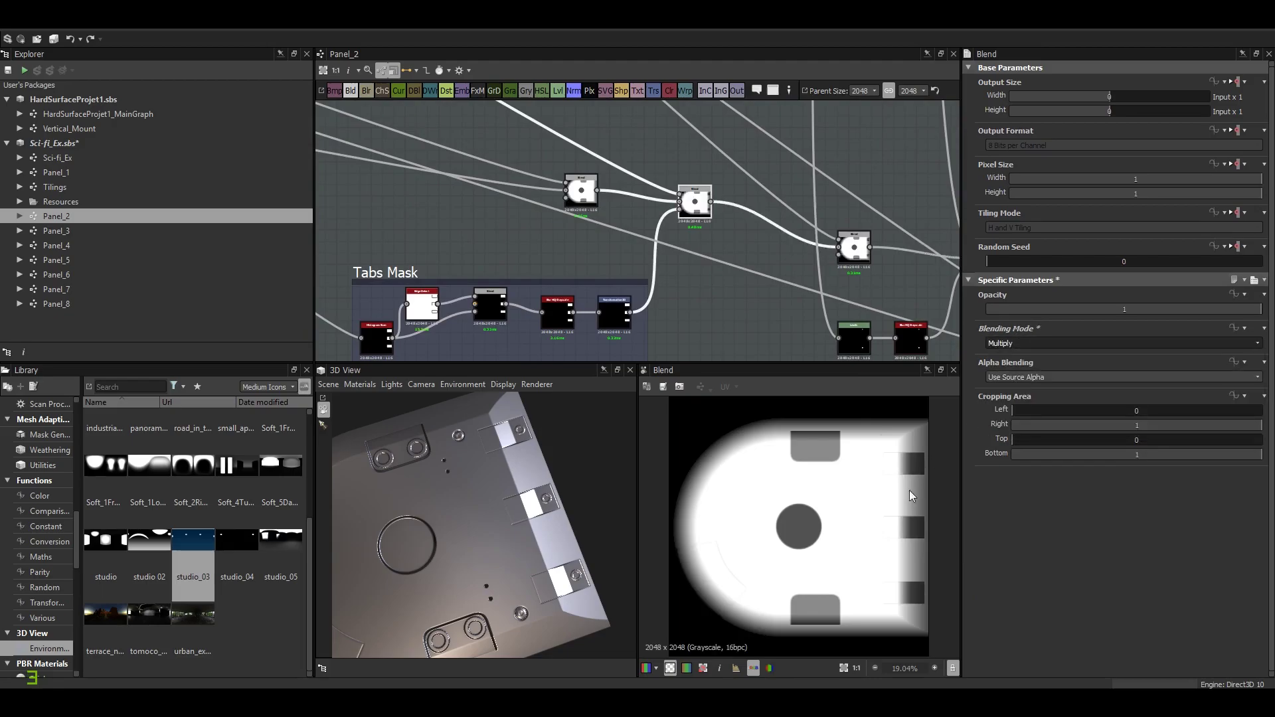
click(1018, 344)
click(1013, 357)
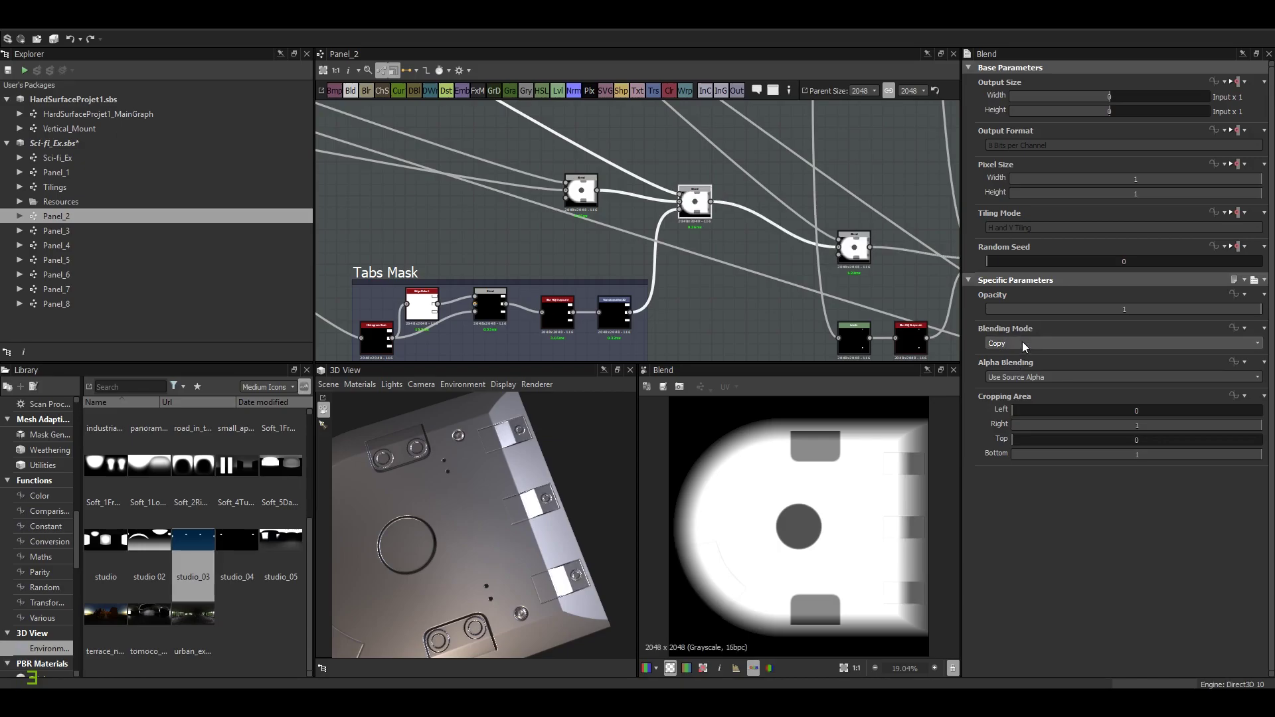
Try Max (Lighten) on the tabs Blend, inspect the tabs in 3D, and set the blending mode back to Copy.
click(1022, 341)
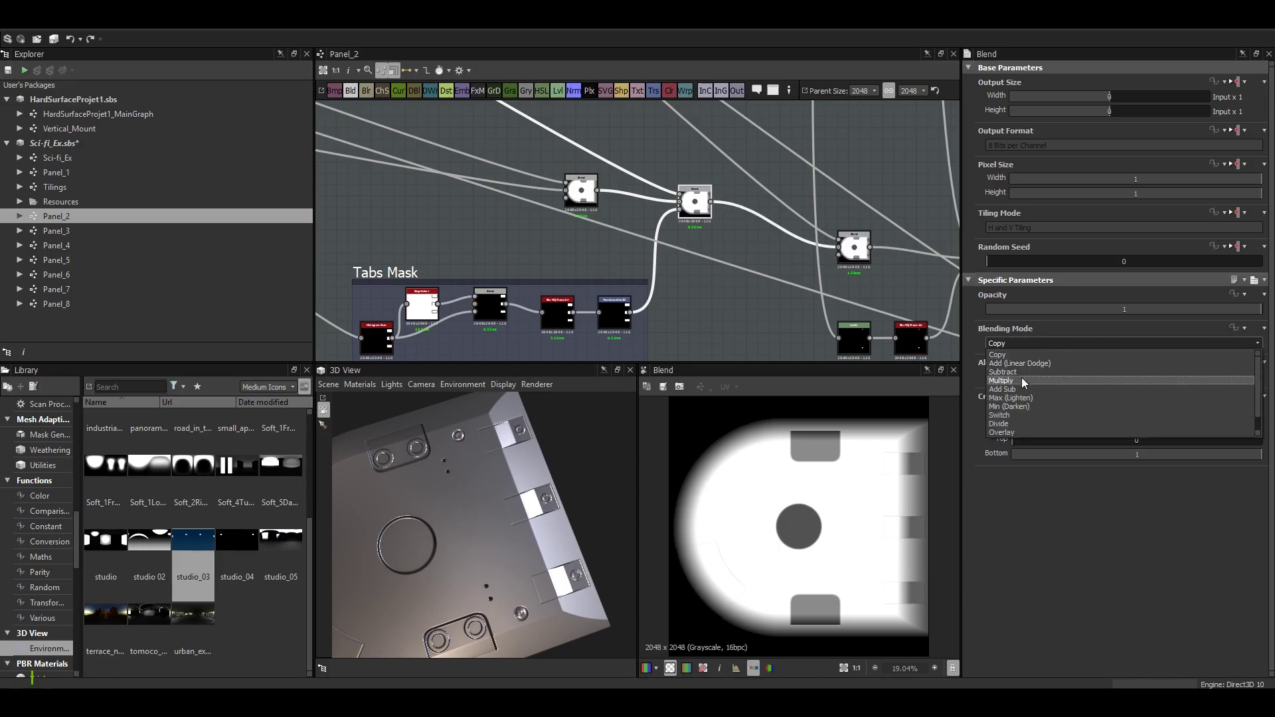
click(1021, 397)
mouse_move(595, 588)
mouse_down()
mouse_move(590, 537)
mouse_move(561, 560)
mouse_move(541, 547)
mouse_move(548, 570)
mouse_up()
scroll(590, 536, up, 3)
click(1032, 343)
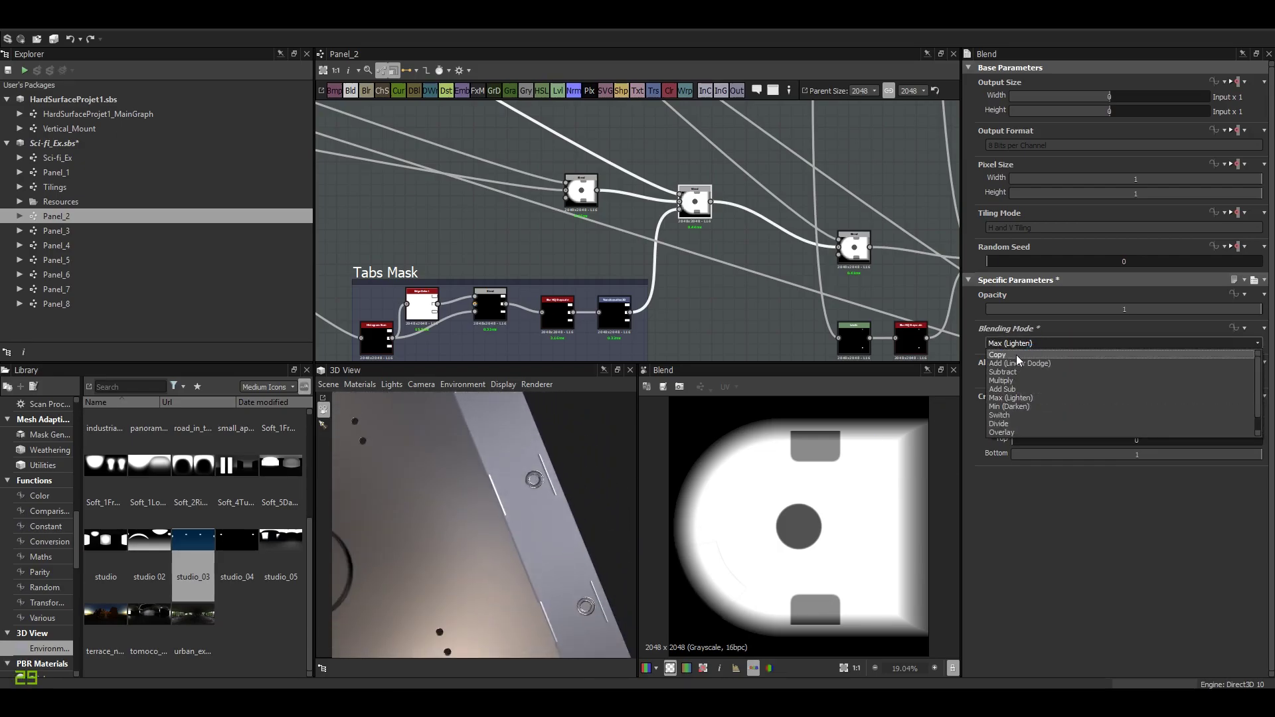
click(1016, 355)
middle_drag(643, 211, 676, 244)
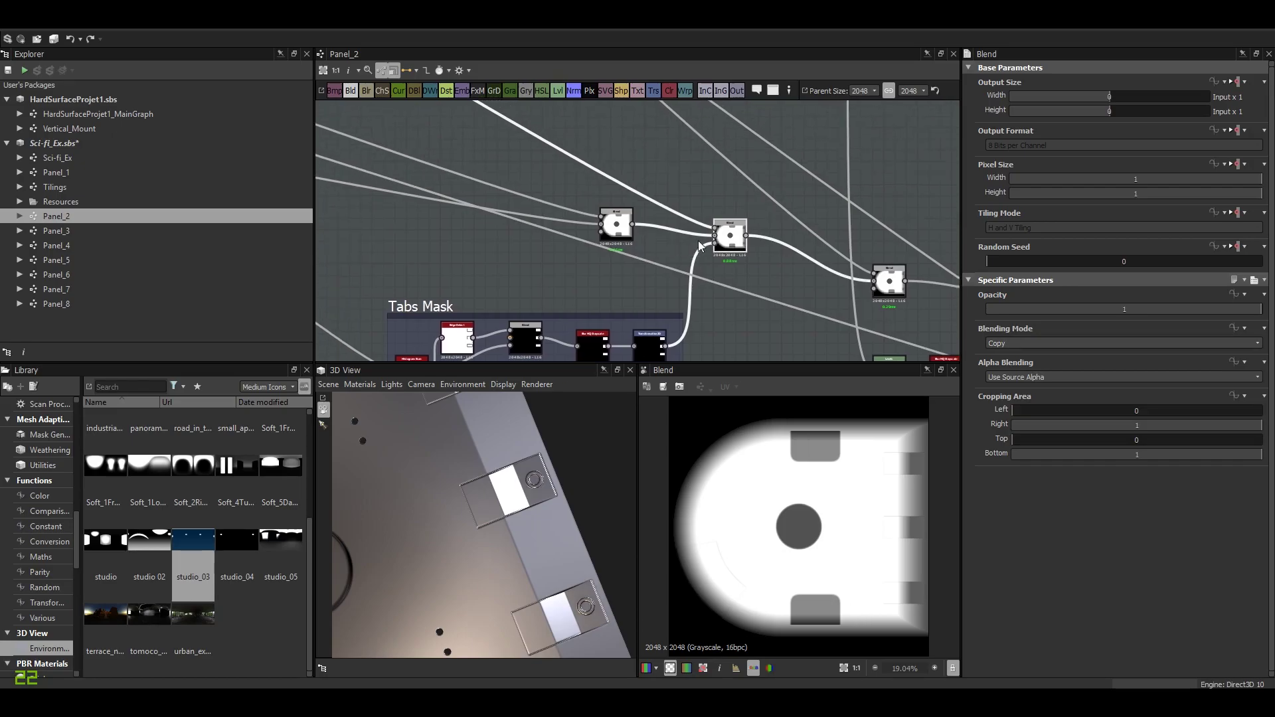
Try routing the Tabs output through a new Levels node into the Blend that adds the tabs, and inspect the tabs in 3D.
click(684, 178)
key(space)
text(lev)
key(Return)
shift+drag(714, 228, 668, 178)
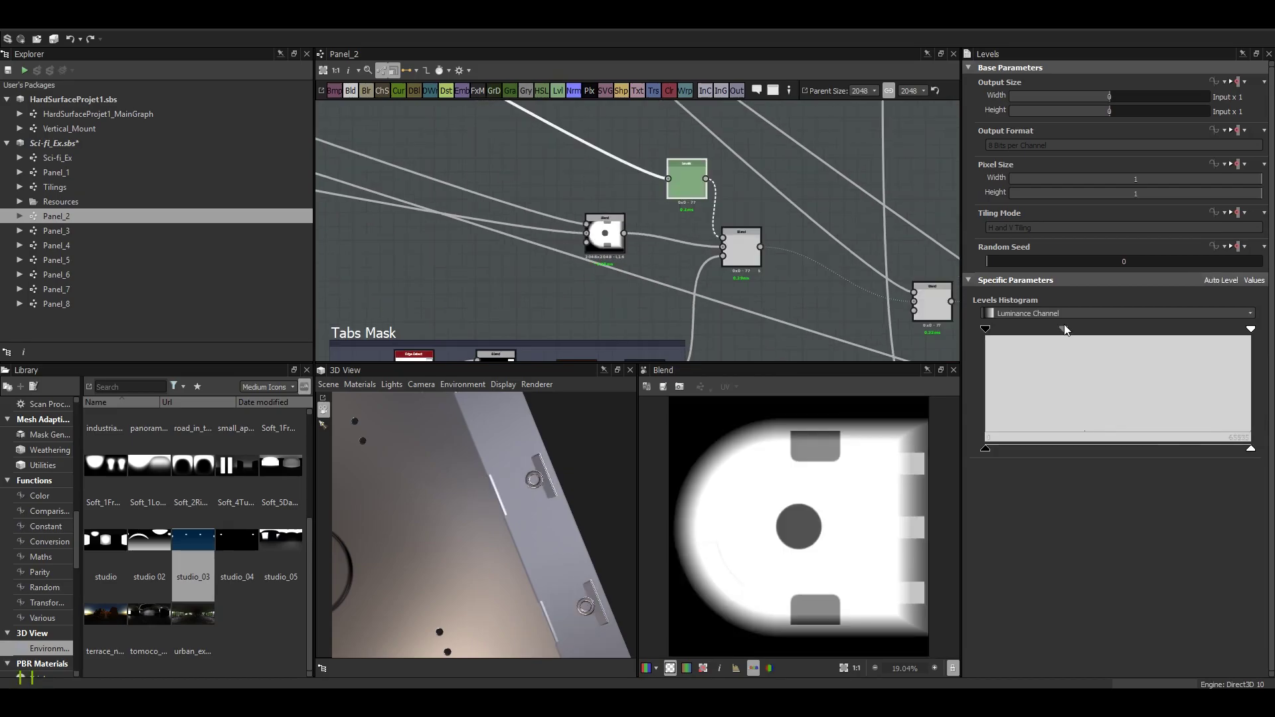
drag(500, 586, 548, 552)
Try adding a Levels node between the preceding Blend and the tabs Blend with its output white lowered, and inspect the panel in 3D.
click(616, 245)
key(space)
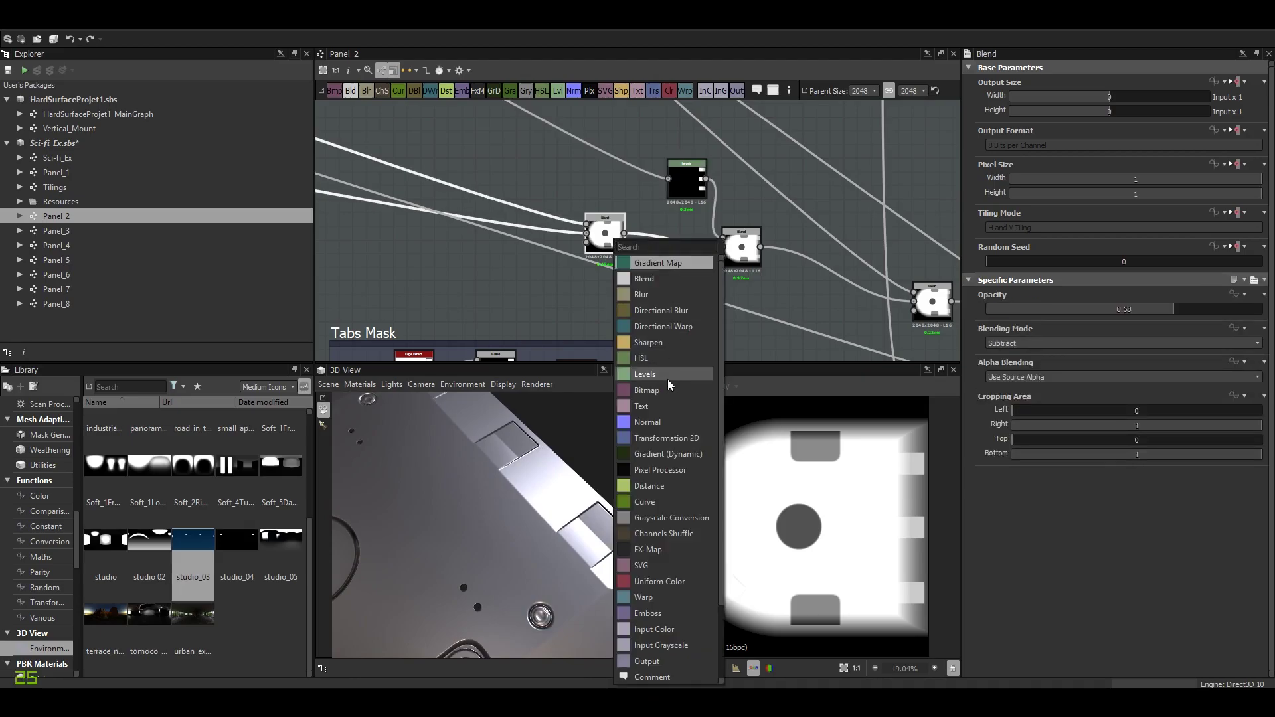
key(Escape)
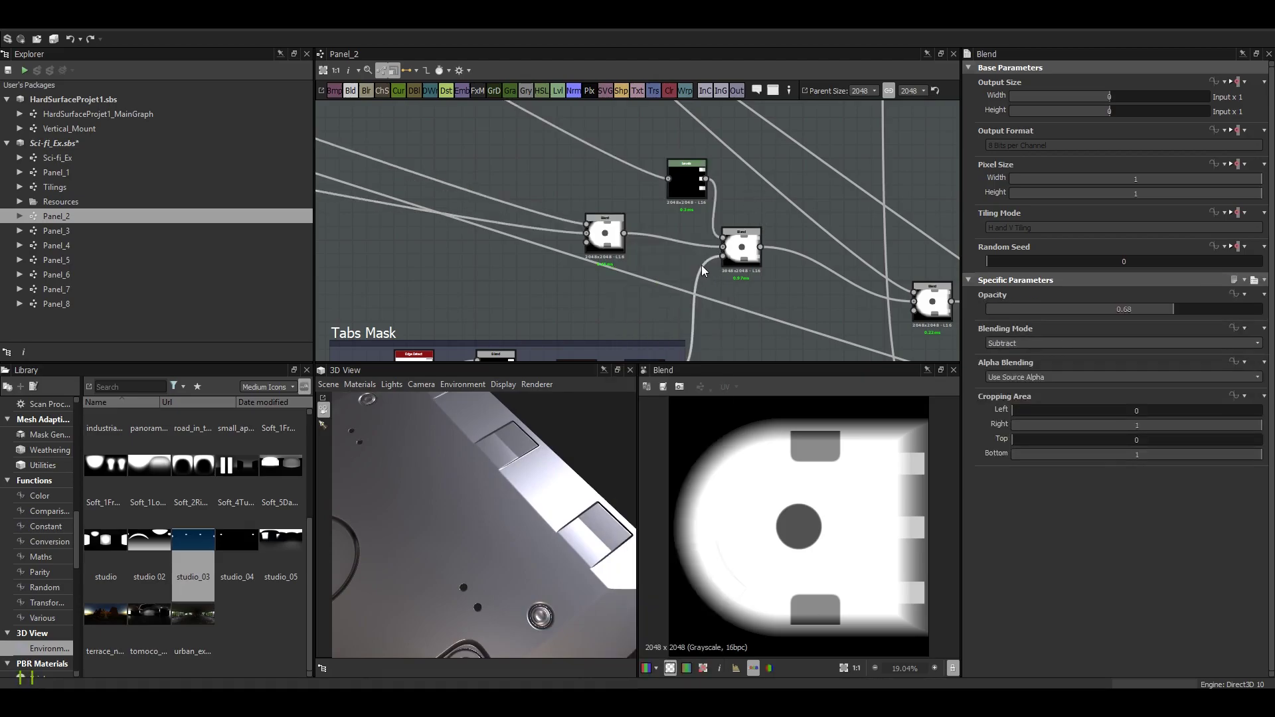
right_click(590, 237)
key(Escape)
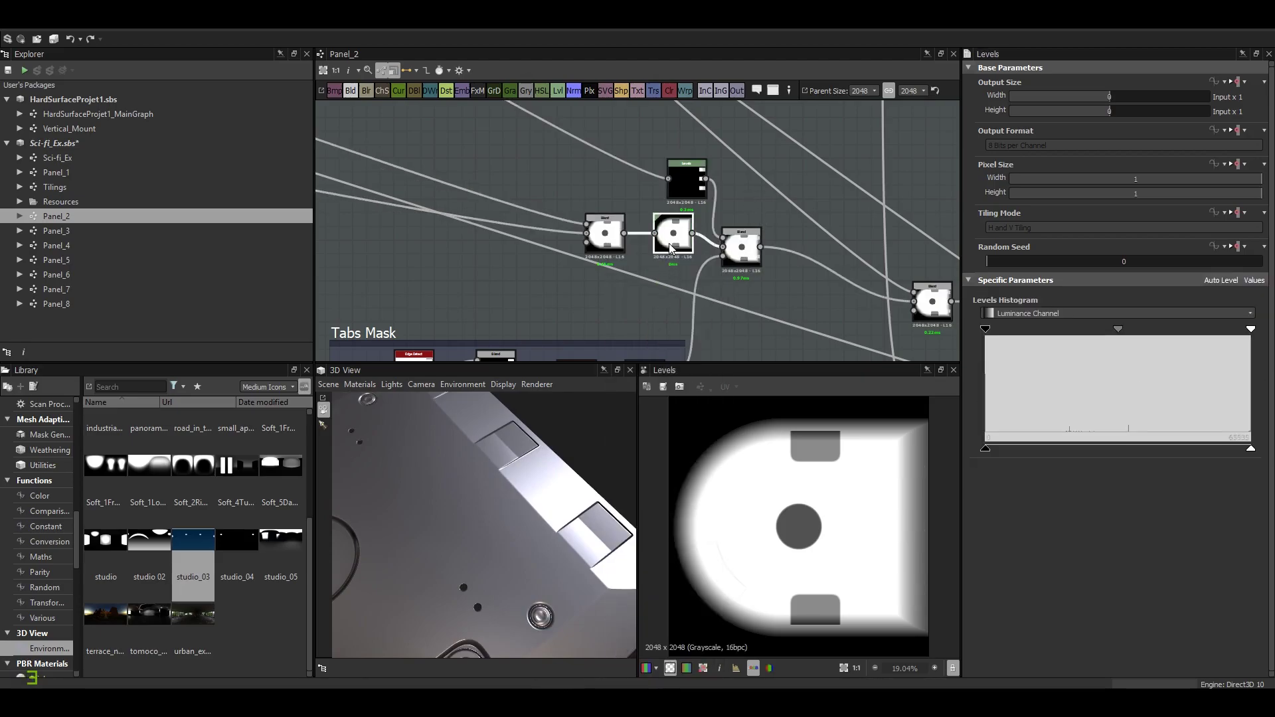
drag(1249, 451, 1208, 450)
drag(576, 566, 532, 548)
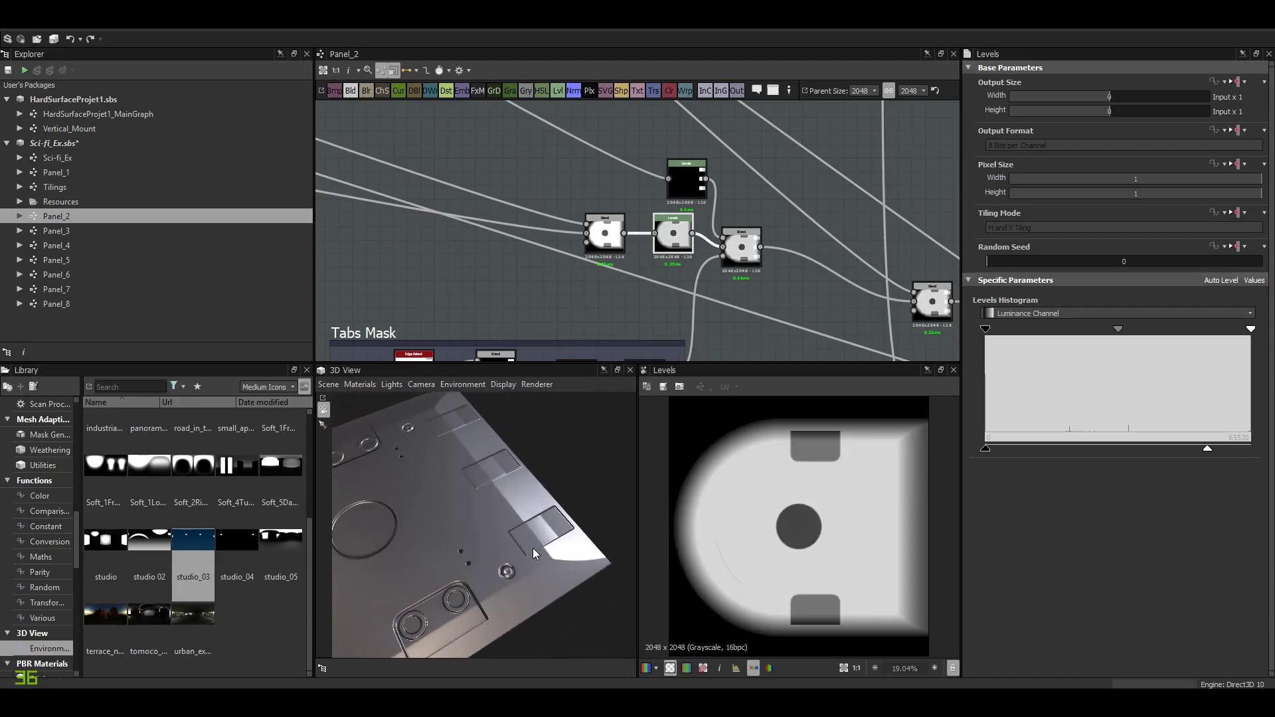
Undo the output white change, delete both test Levels nodes, and restore the direct connections into the tabs Blend.
key(ctrl+z)
drag(624, 233, 745, 335)
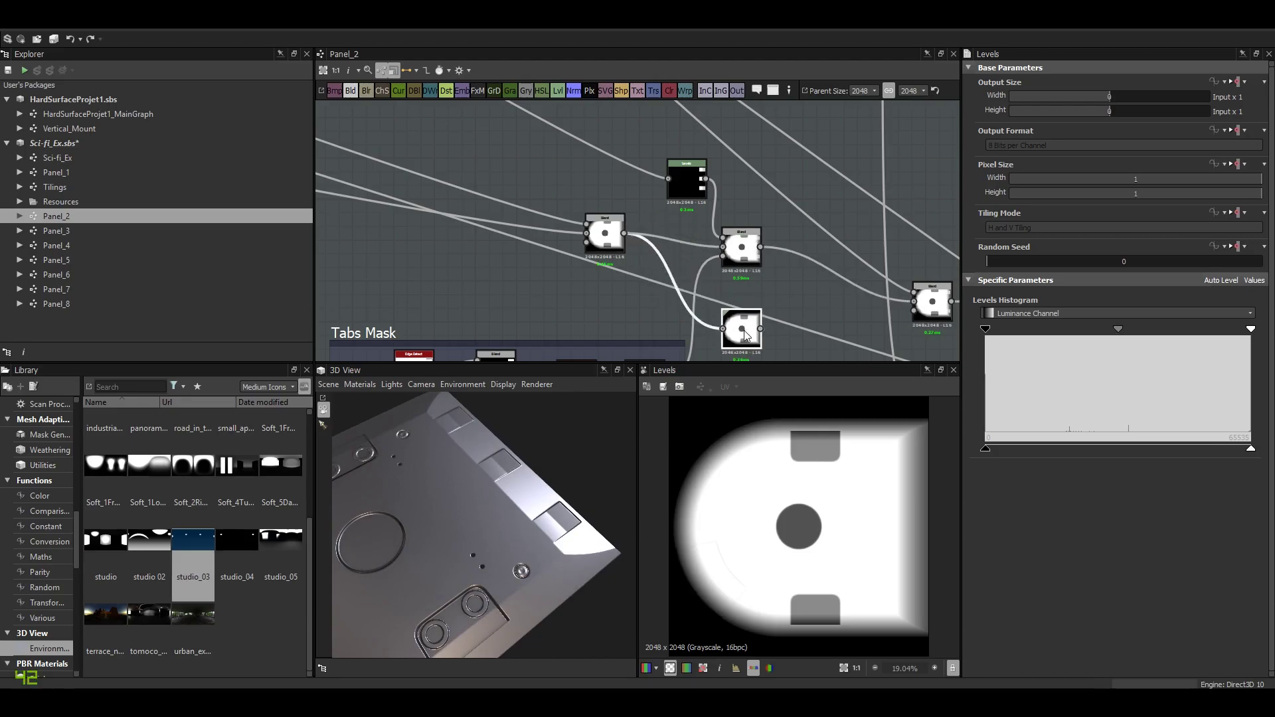
key(Delete)
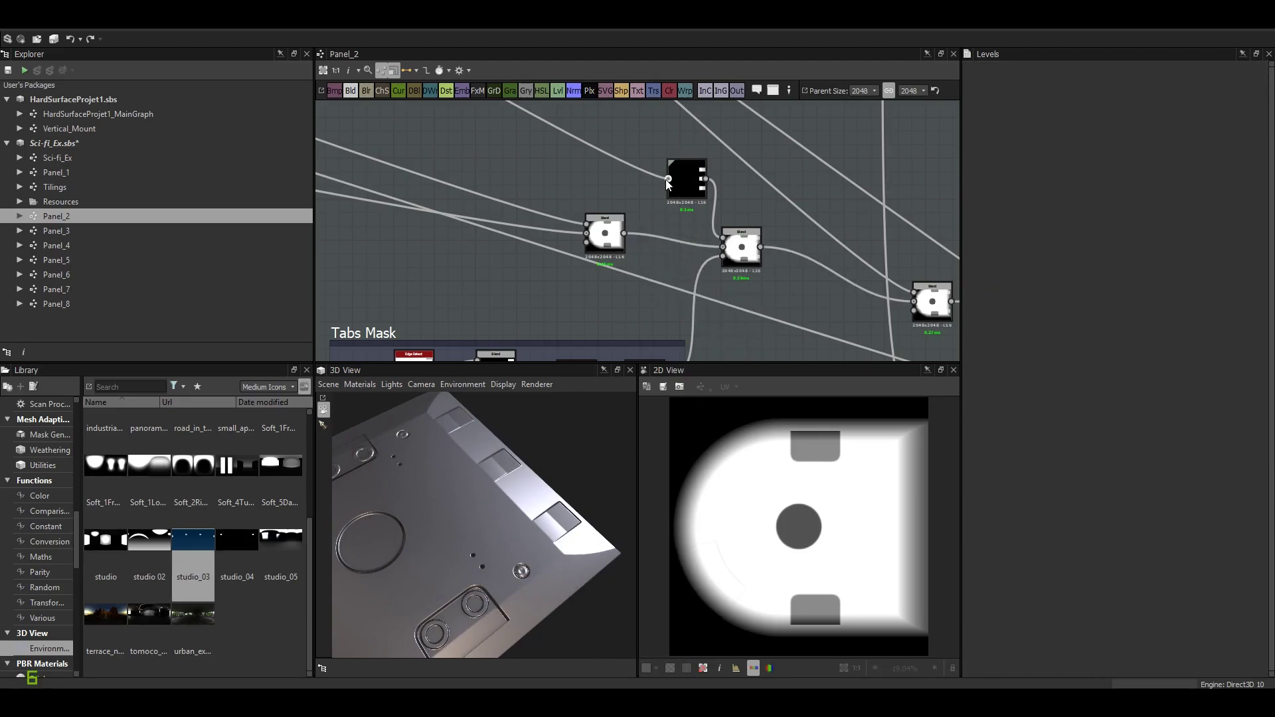
shift+drag(668, 180, 723, 237)
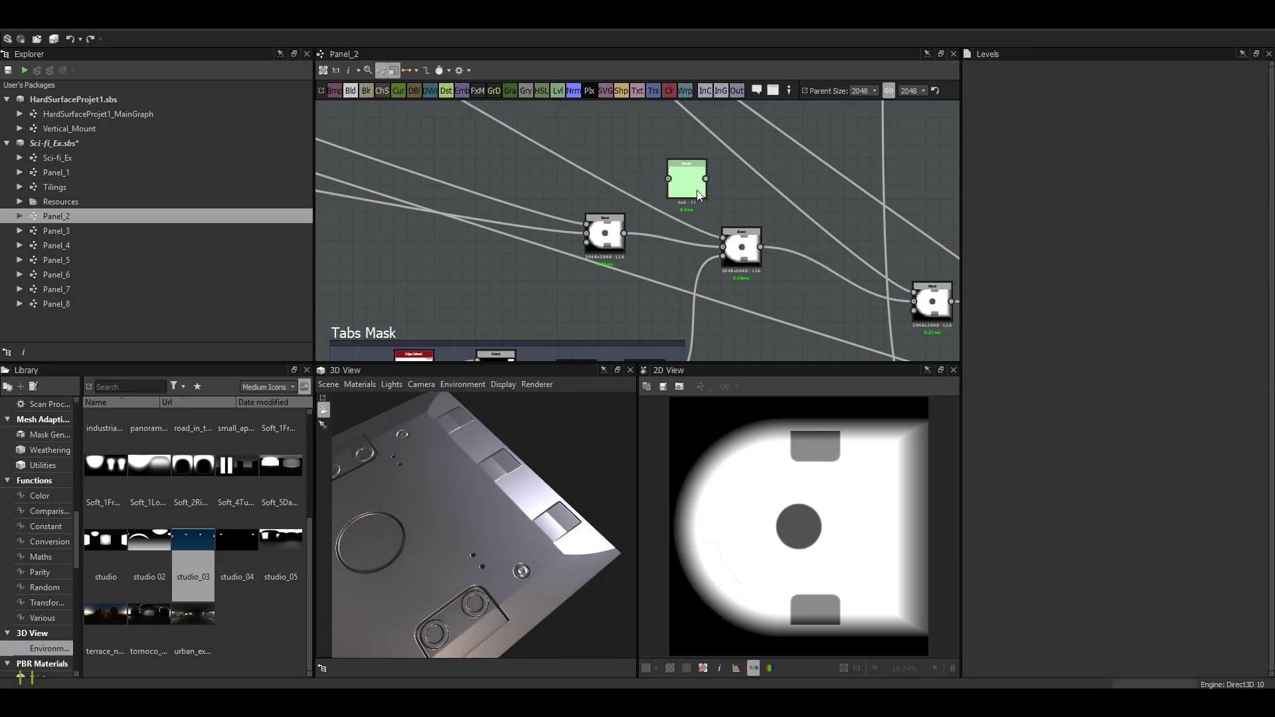
double_click(692, 183)
key(Delete)
Set the blending mode of the Blend that adds the tabs to Copy.
double_click(743, 248)
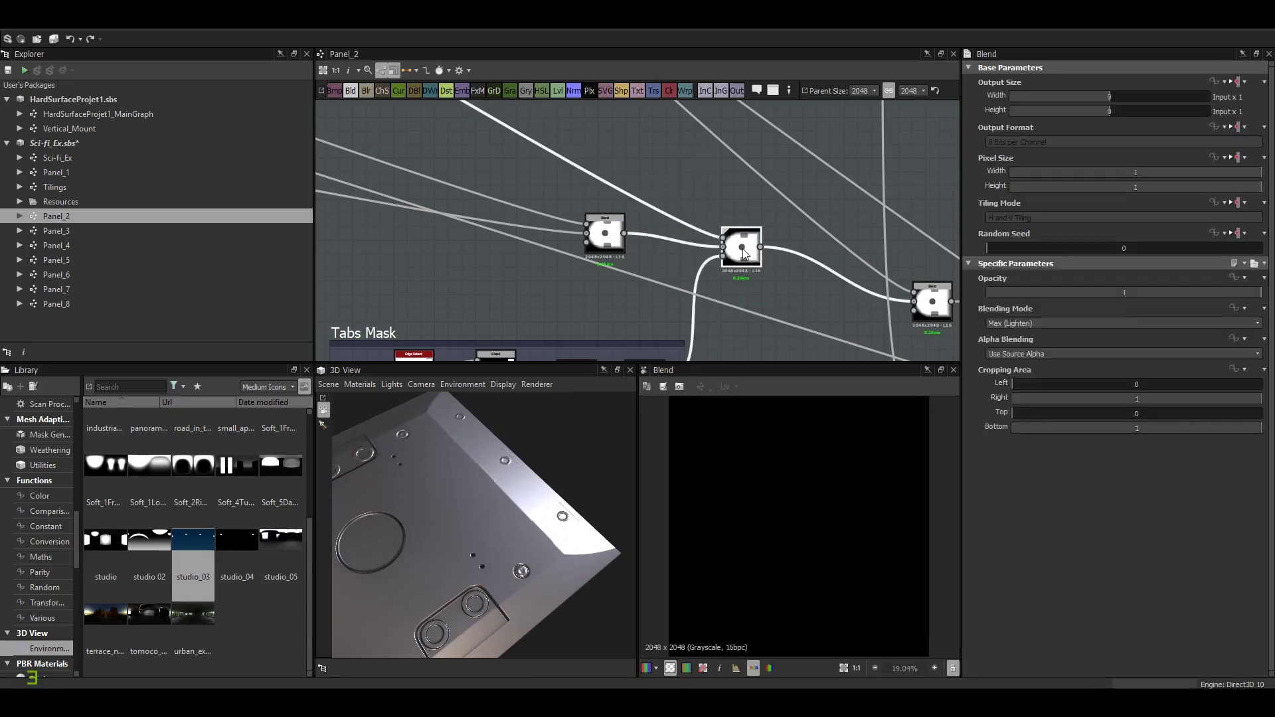
click(1045, 343)
click(1029, 357)
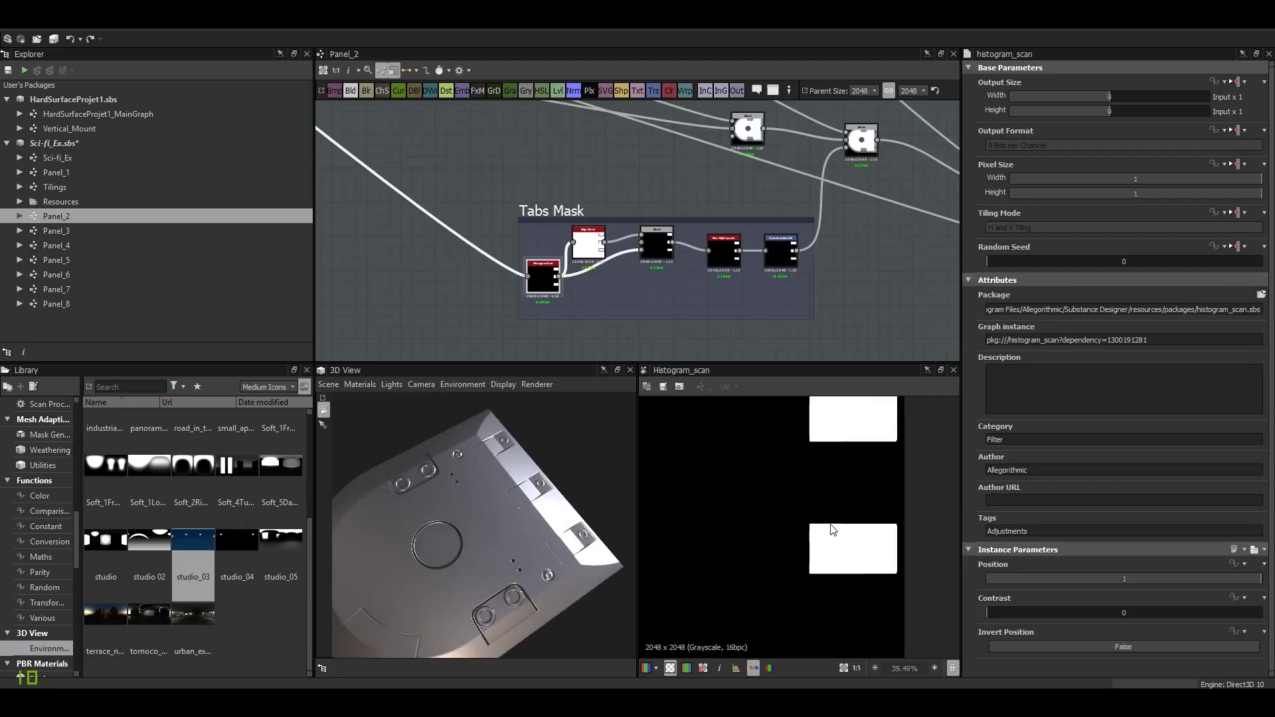
Preview the Histogram Scan and Edge Detect nodes at the start of the Tabs Mask group and examine the tab rectangles.
scroll(832, 529, down, 1)
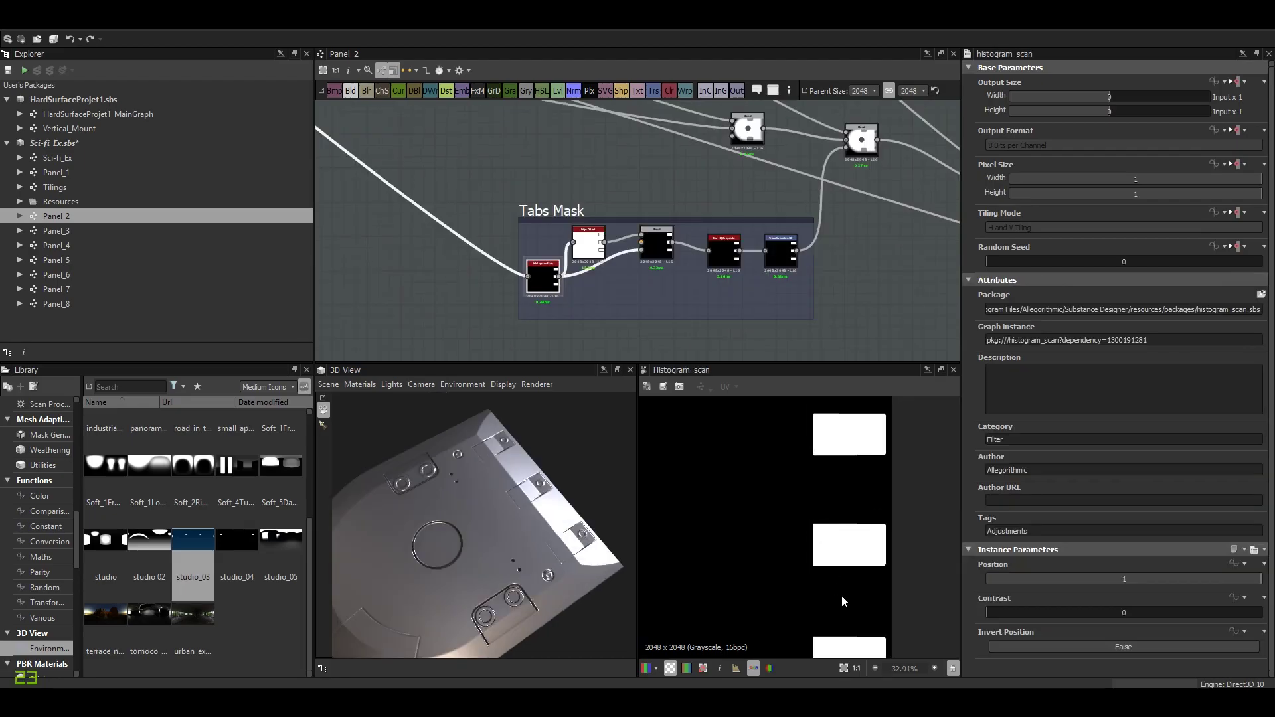
double_click(596, 243)
scroll(863, 491, down, 4)
scroll(895, 508, up, 3)
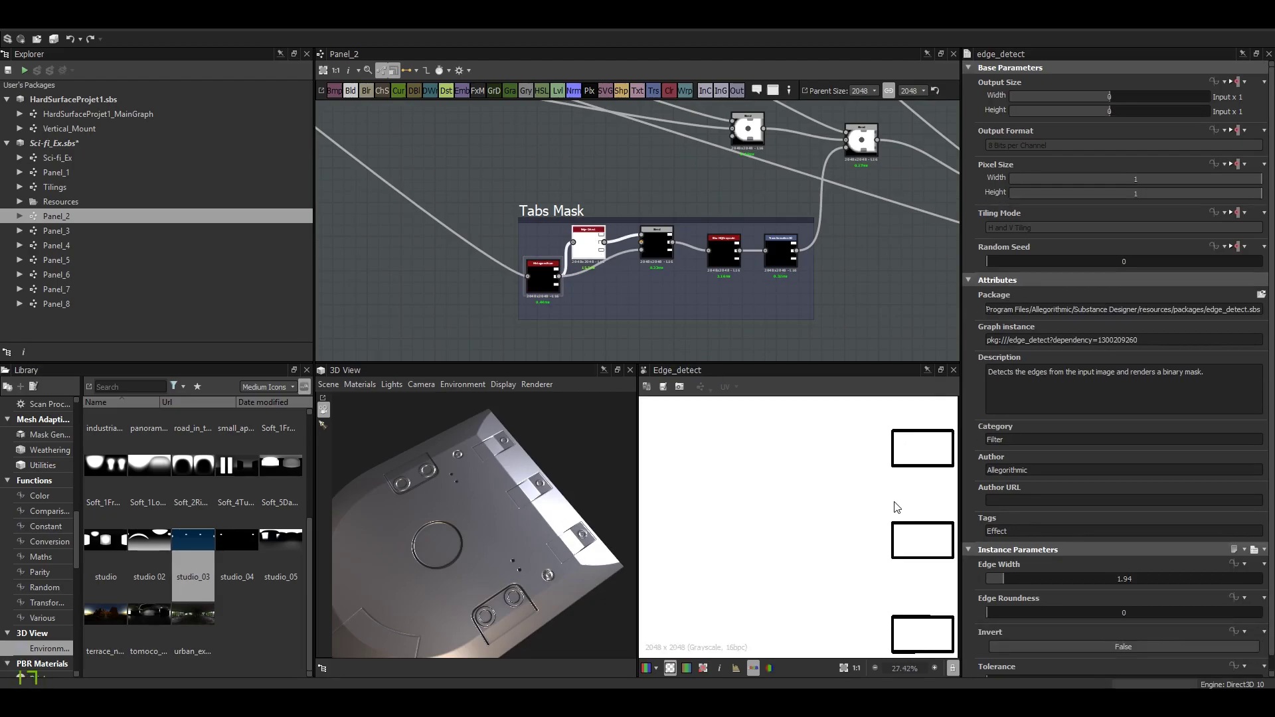
scroll(897, 508, up, 4)
Preview the Blur HQ Grayscale node in the Tabs Mask group and examine the softened mask edges up close.
click(656, 246)
double_click(723, 251)
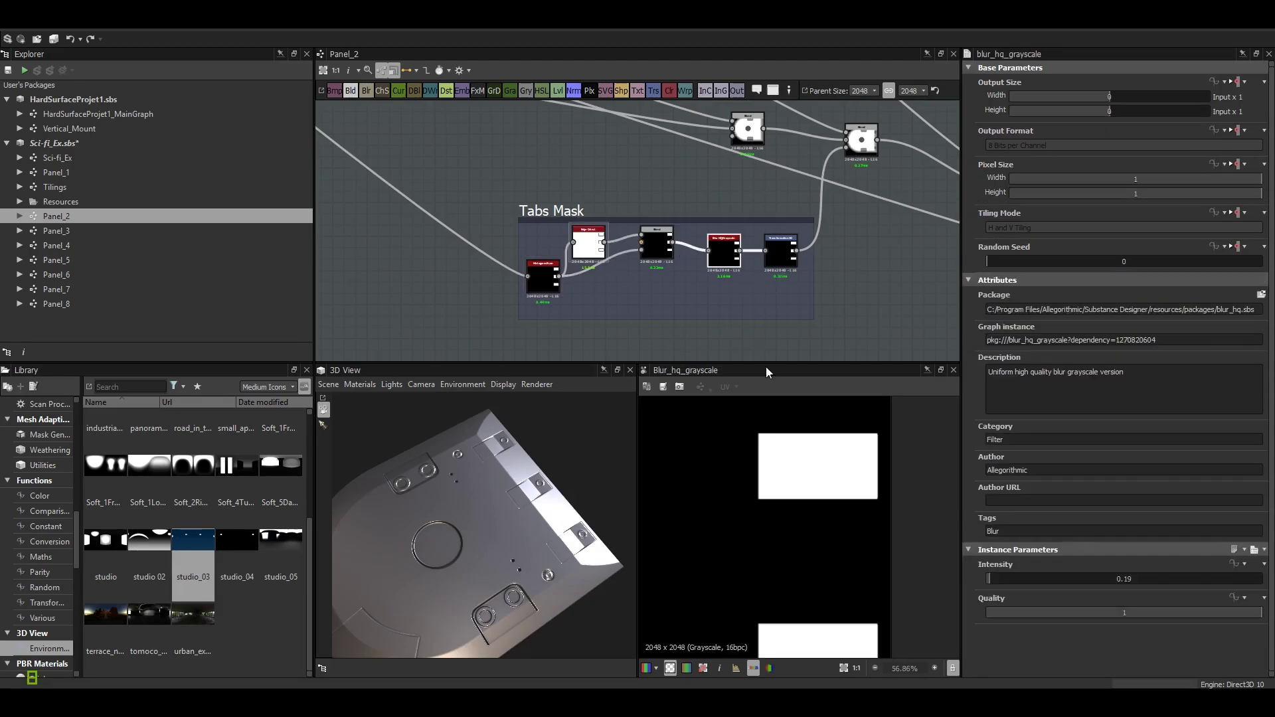
scroll(860, 484, up, 8)
scroll(758, 464, up, 1)
Preview the Transformation 2D node ending the Tabs Mask group and follow its output to the tabs Blend.
double_click(786, 254)
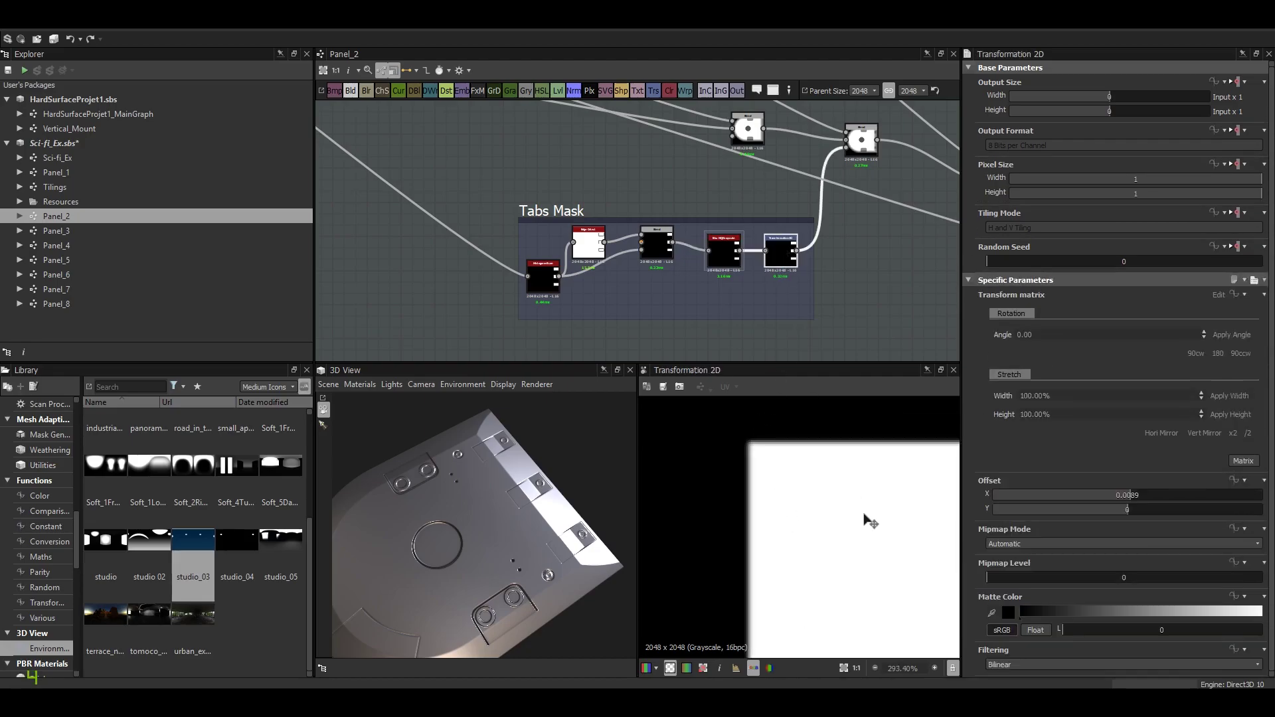
scroll(868, 519, down, 9)
middle_drag(867, 518, 708, 487)
scroll(826, 282, down, 3)
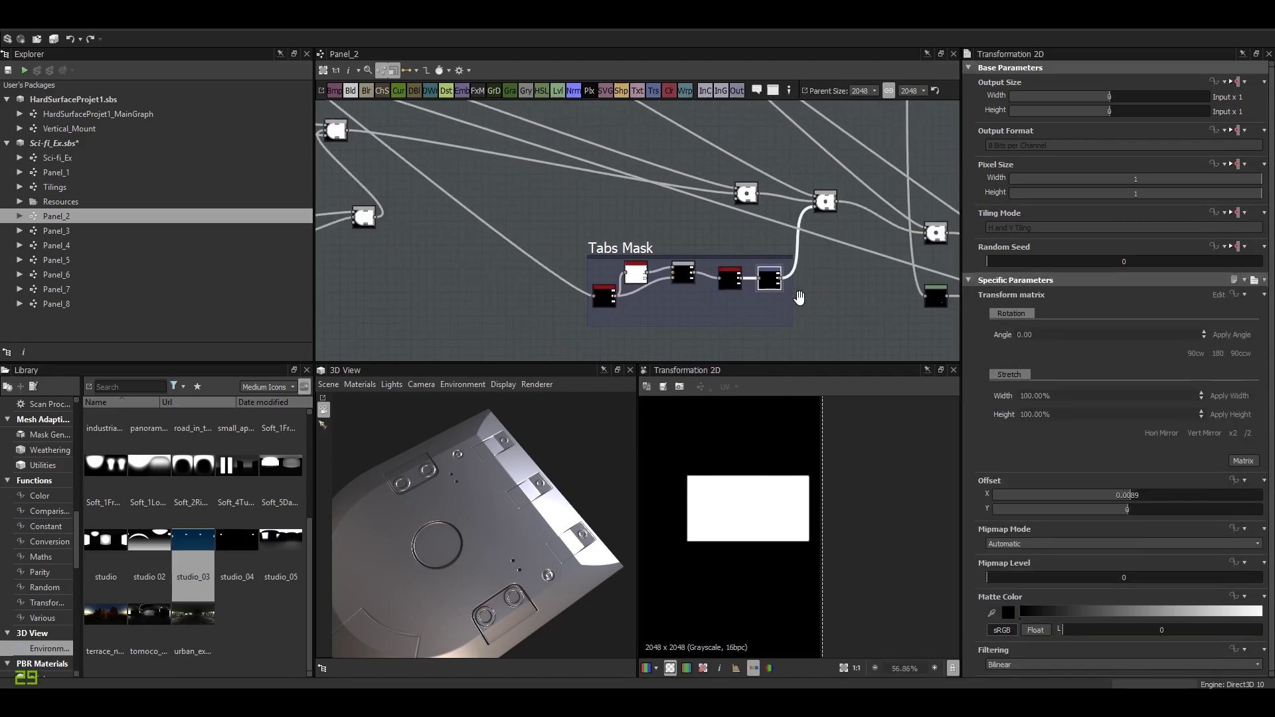
click(823, 201)
double_click(823, 202)
middle_drag(791, 332, 846, 318)
Try Edge Width values of 2.96 and 1.29 on the Tabs Mask Edge Detect node, then set the width to 1.83.
double_click(690, 259)
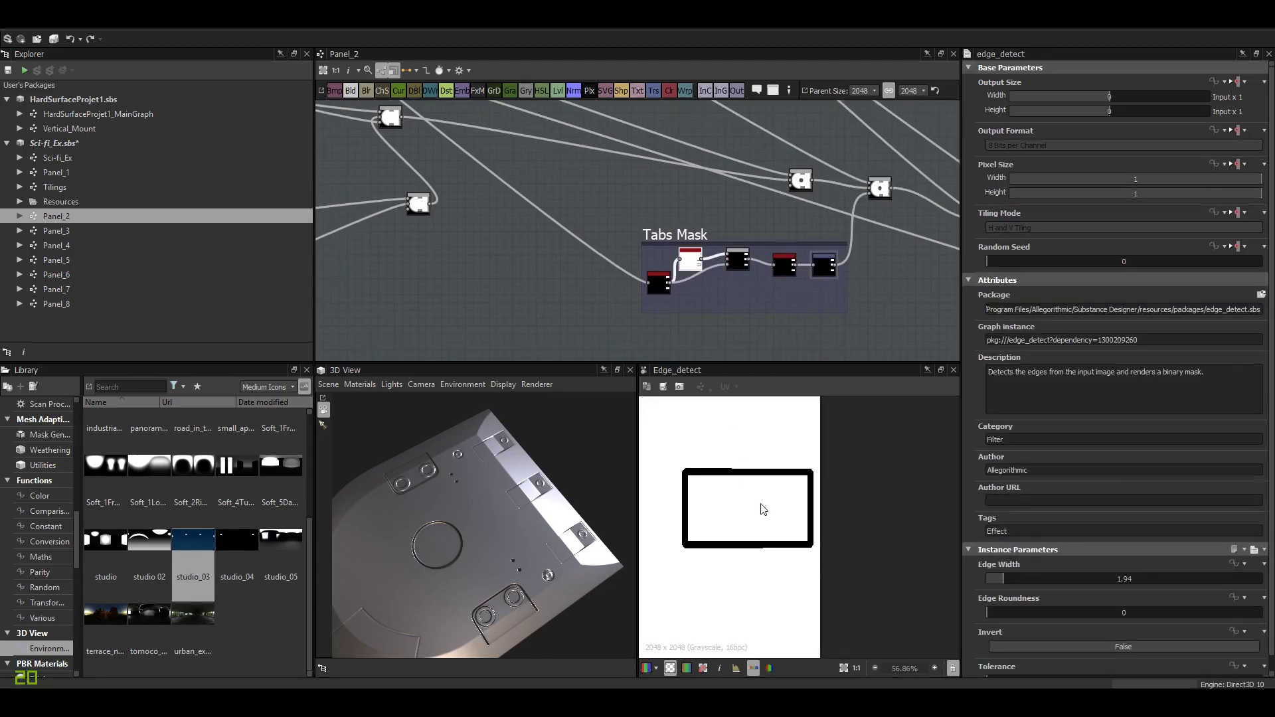
middle_drag(763, 509, 794, 500)
click(1022, 579)
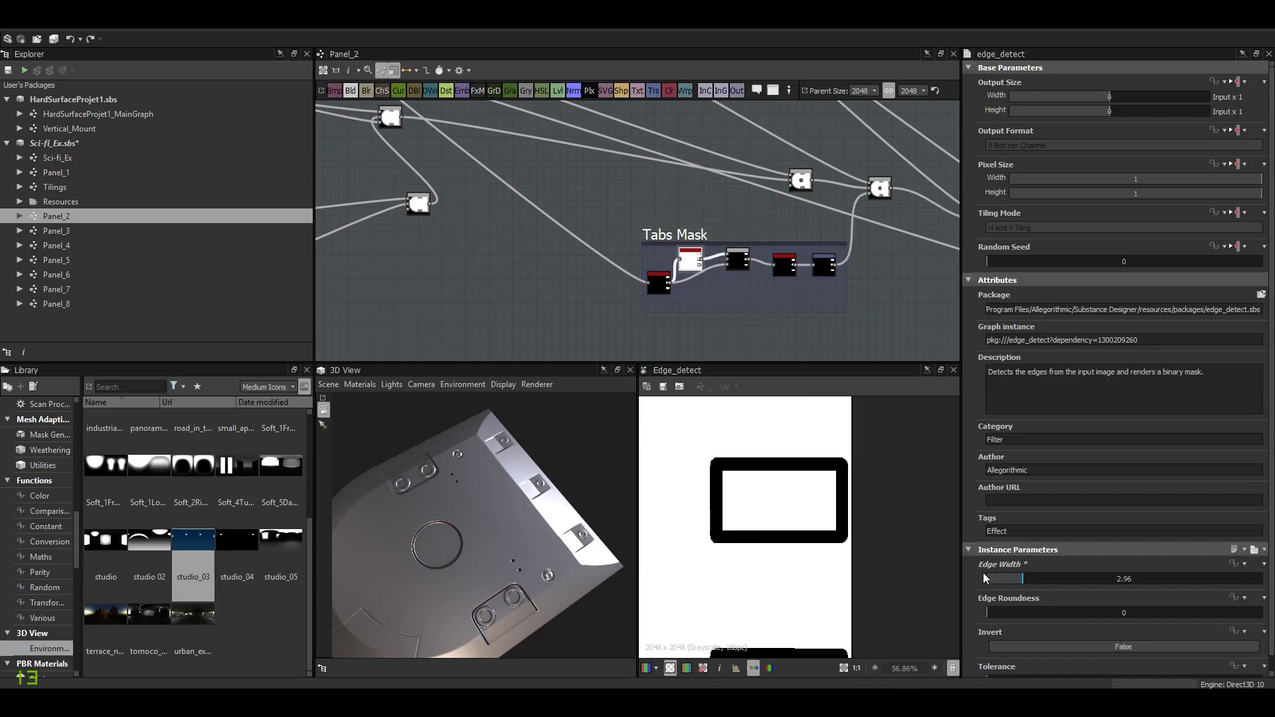
click(994, 580)
click(992, 579)
scroll(536, 540, up, 3)
drag(537, 525, 541, 572)
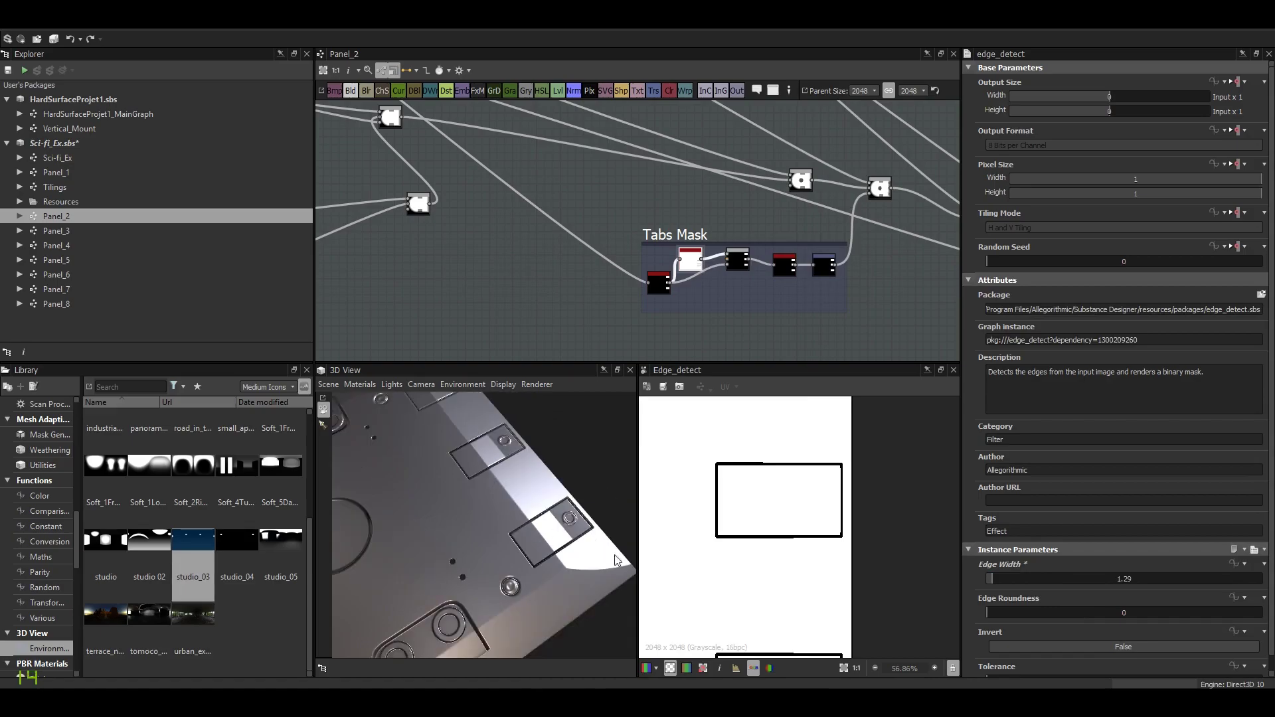
click(1003, 578)
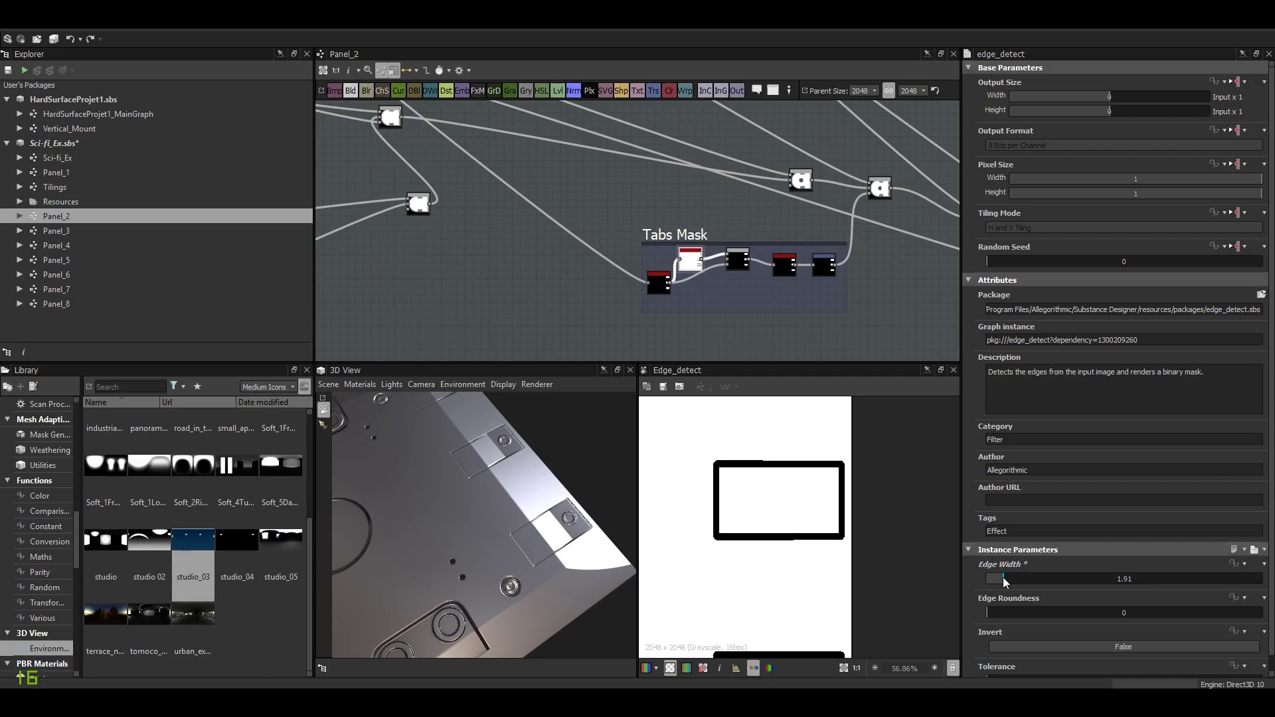
click(1002, 579)
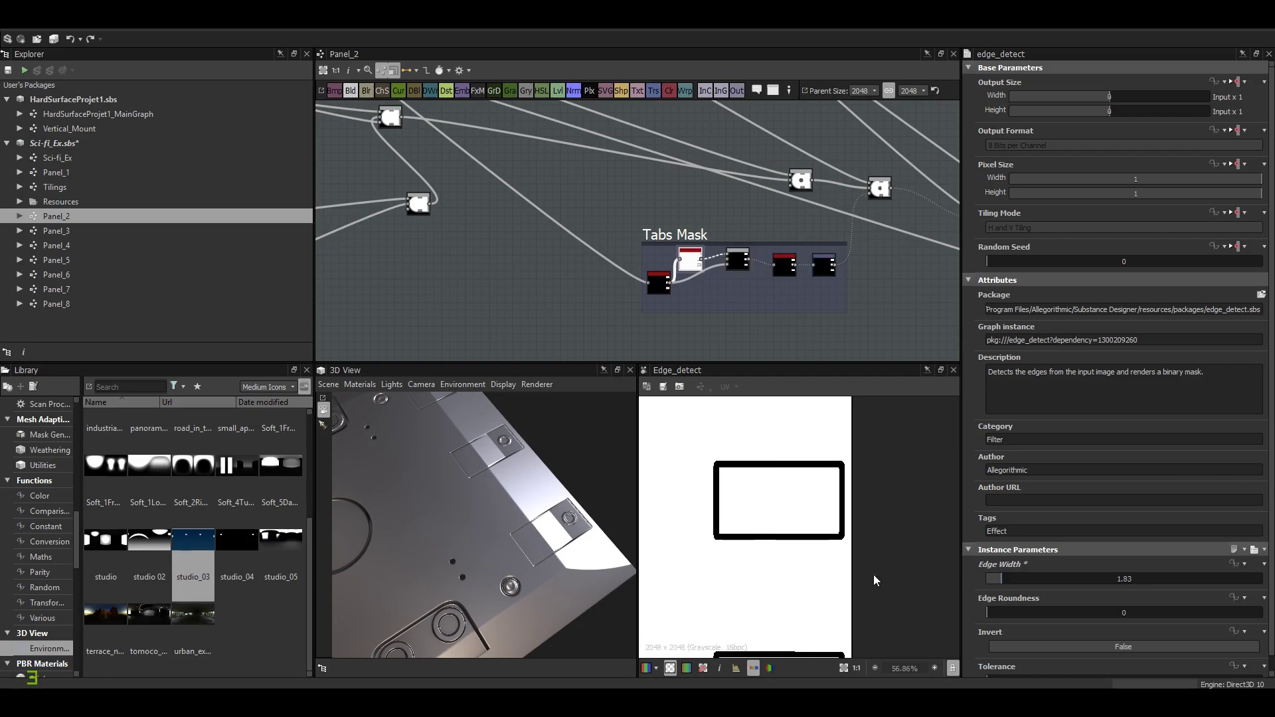
Open the Panel_3 graph and preview the Levels node shaping the end gradient in the Base Structure group.
click(62, 233)
double_click(63, 233)
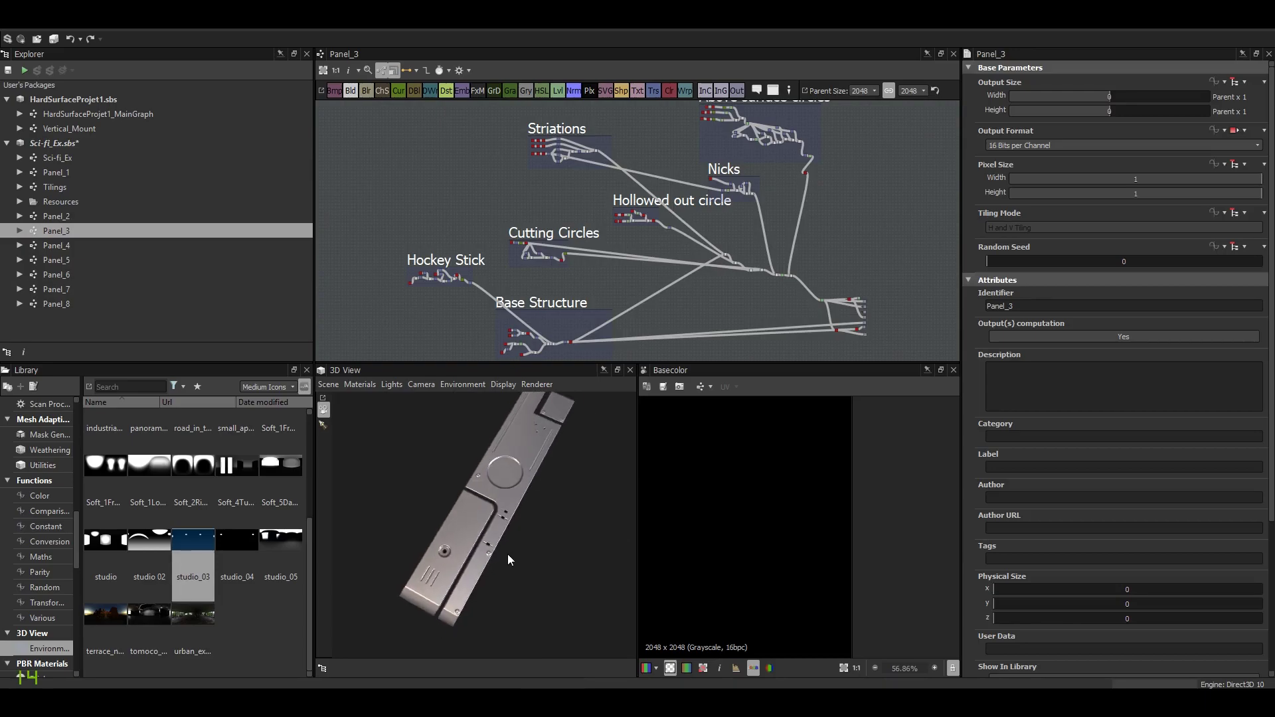
mouse_move(605, 295)
middle_down()
mouse_move(620, 221)
mouse_move(556, 193)
middle_up()
scroll(550, 272, up, 5)
double_click(563, 186)
double_click(576, 176)
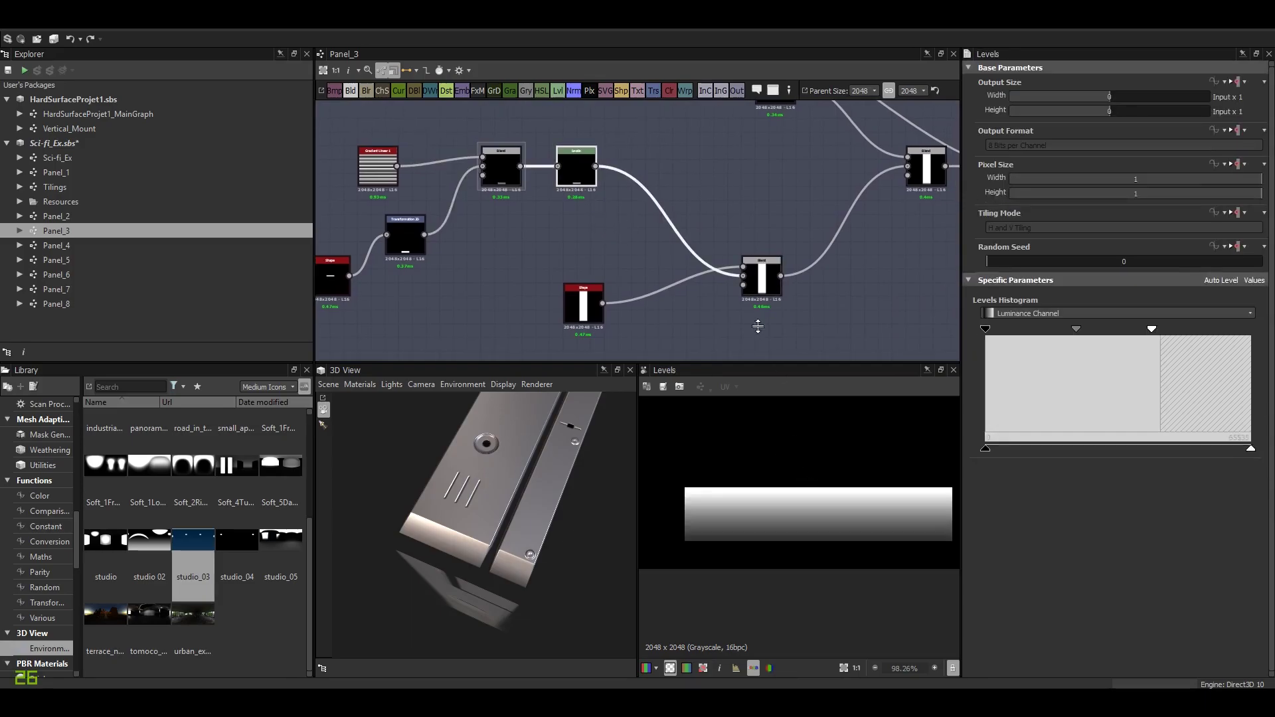
Preview the Blend joining the end gradient to the base rectangle, and examine its cropping area and the whole Panel_3 in 3D.
double_click(764, 282)
right_click(752, 333)
click(724, 330)
click(753, 284)
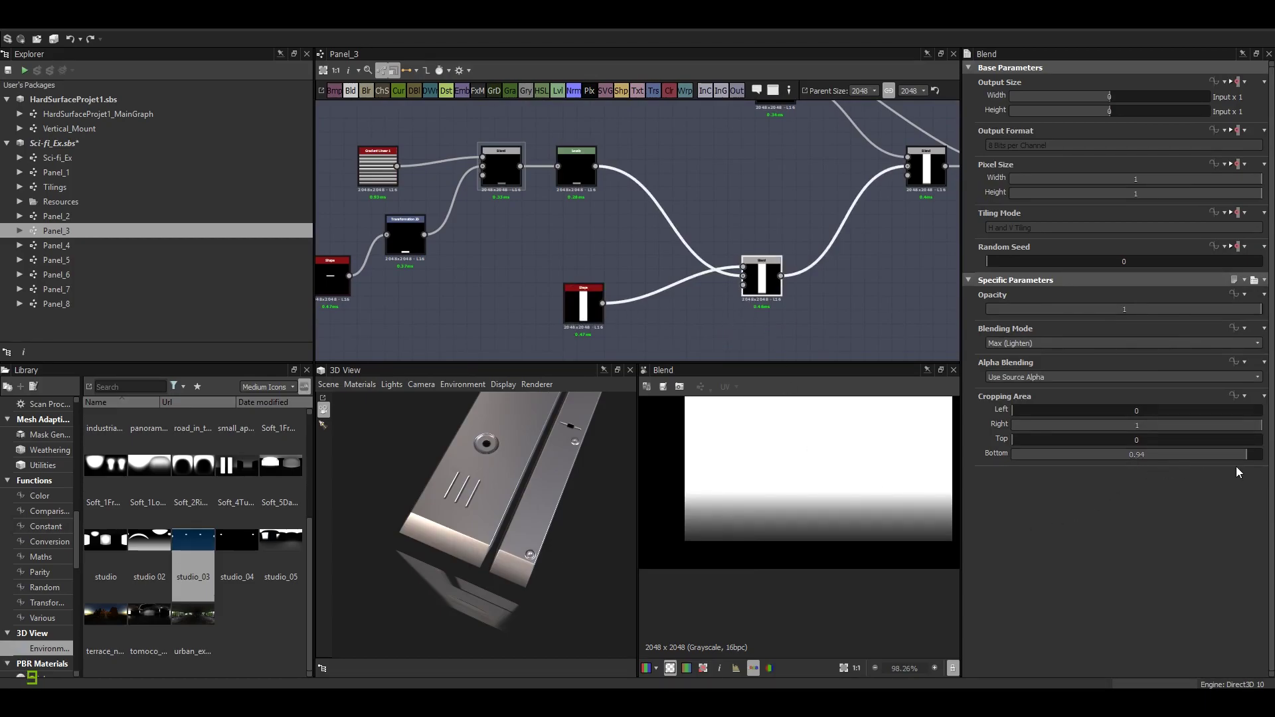
scroll(800, 493, down, 1)
scroll(679, 275, down, 5)
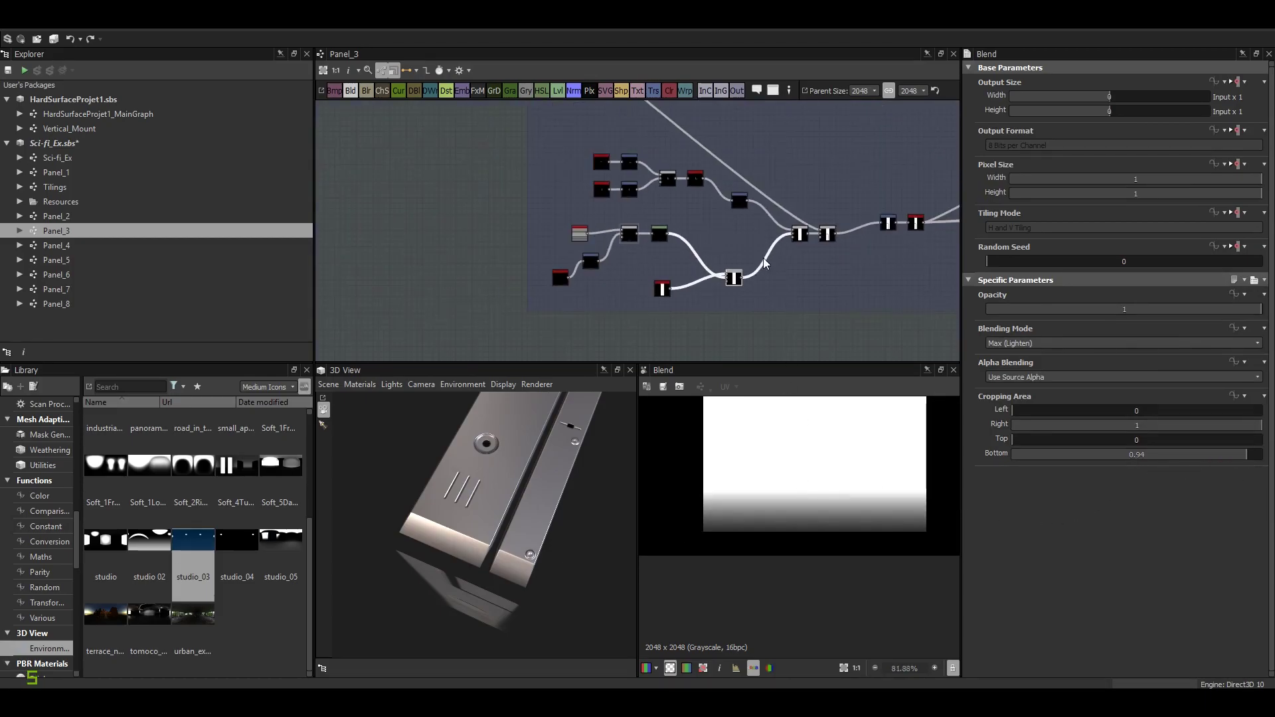
scroll(712, 279, down, 3)
middle_drag(680, 208, 671, 276)
drag(484, 484, 520, 518)
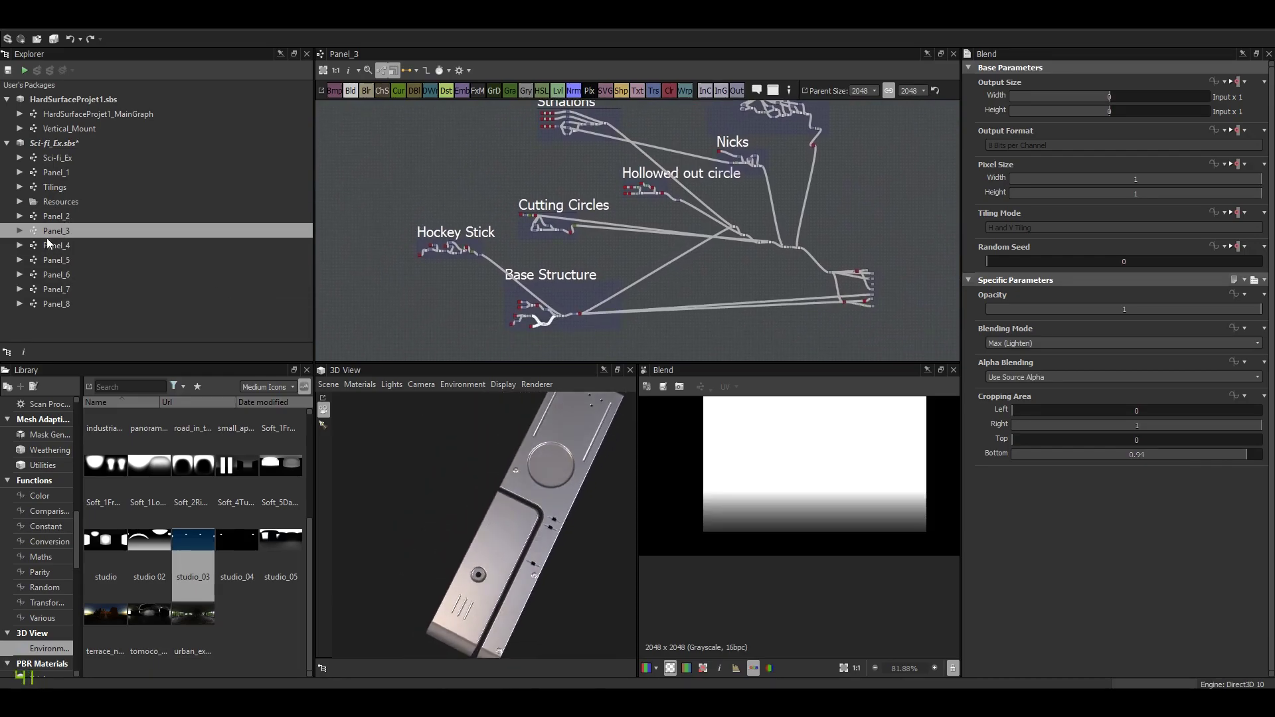
Open the Panel_4 graph and examine its Base Structure group and the L-shaped panel in 3D.
double_click(65, 246)
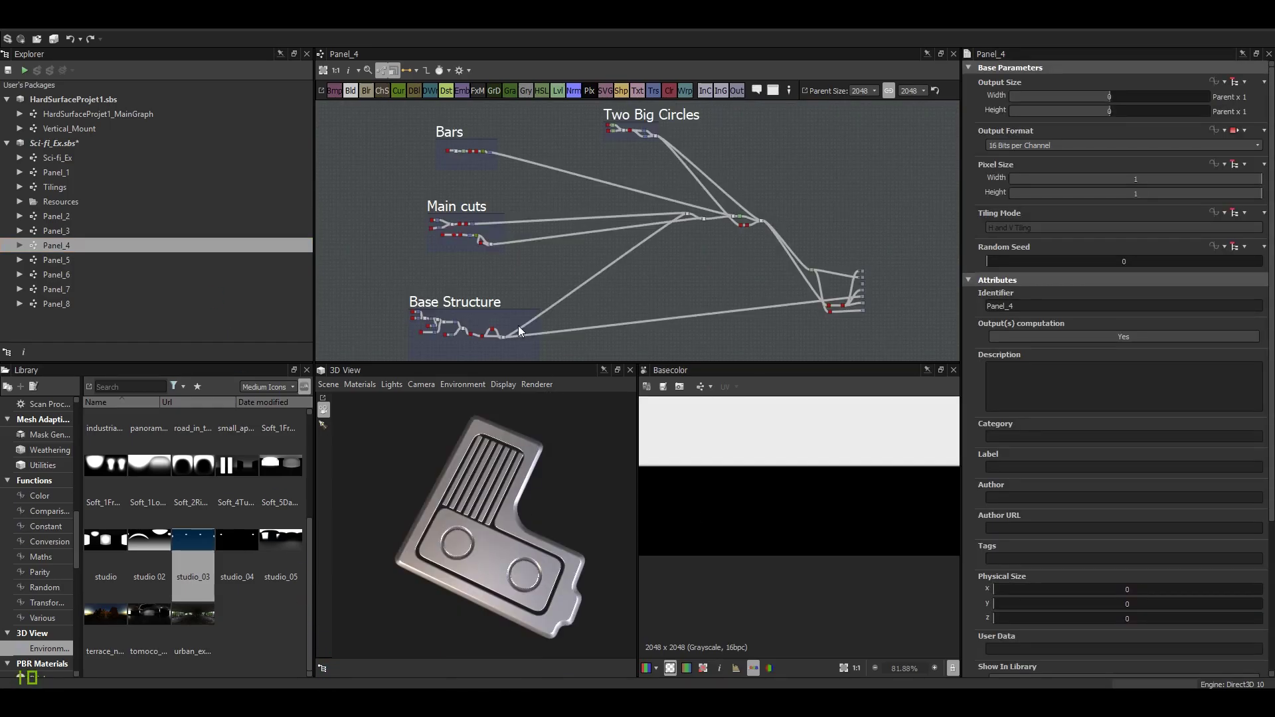
scroll(518, 330, up, 4)
middle_drag(517, 280, 626, 260)
scroll(547, 263, up, 3)
middle_drag(547, 264, 675, 299)
drag(518, 551, 531, 555)
scroll(610, 300, up, 5)
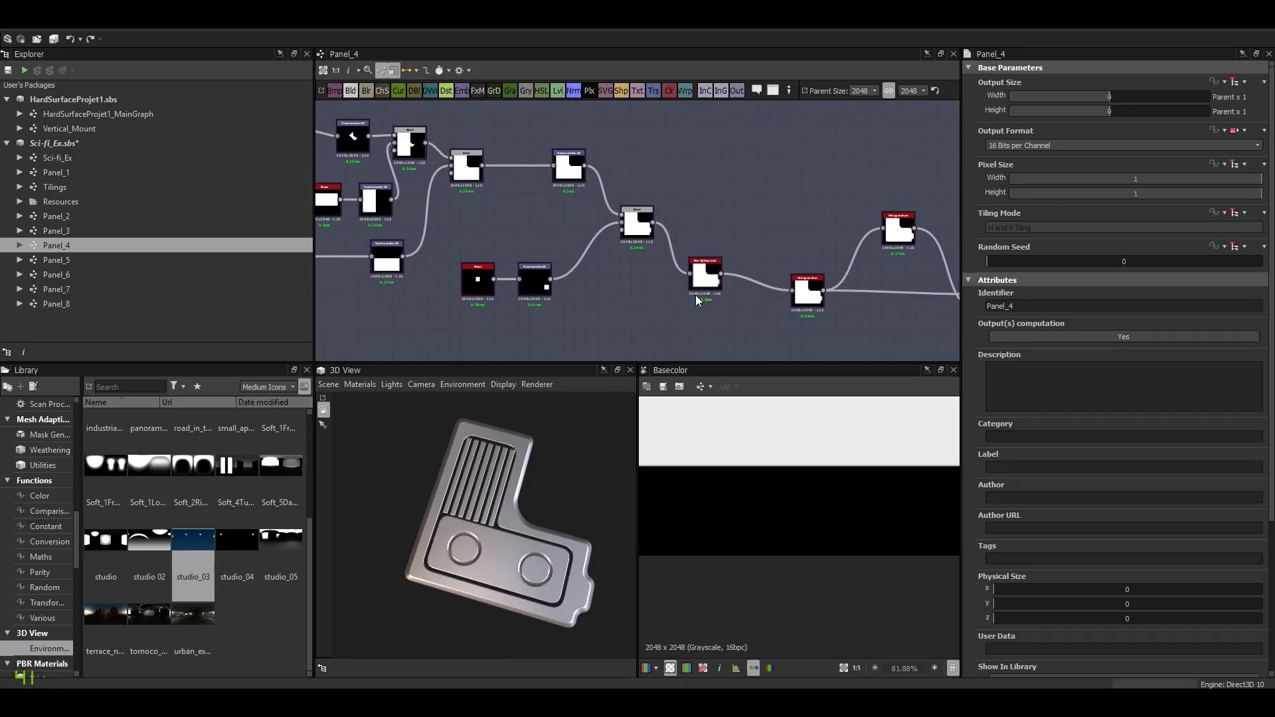
drag(488, 515, 488, 529)
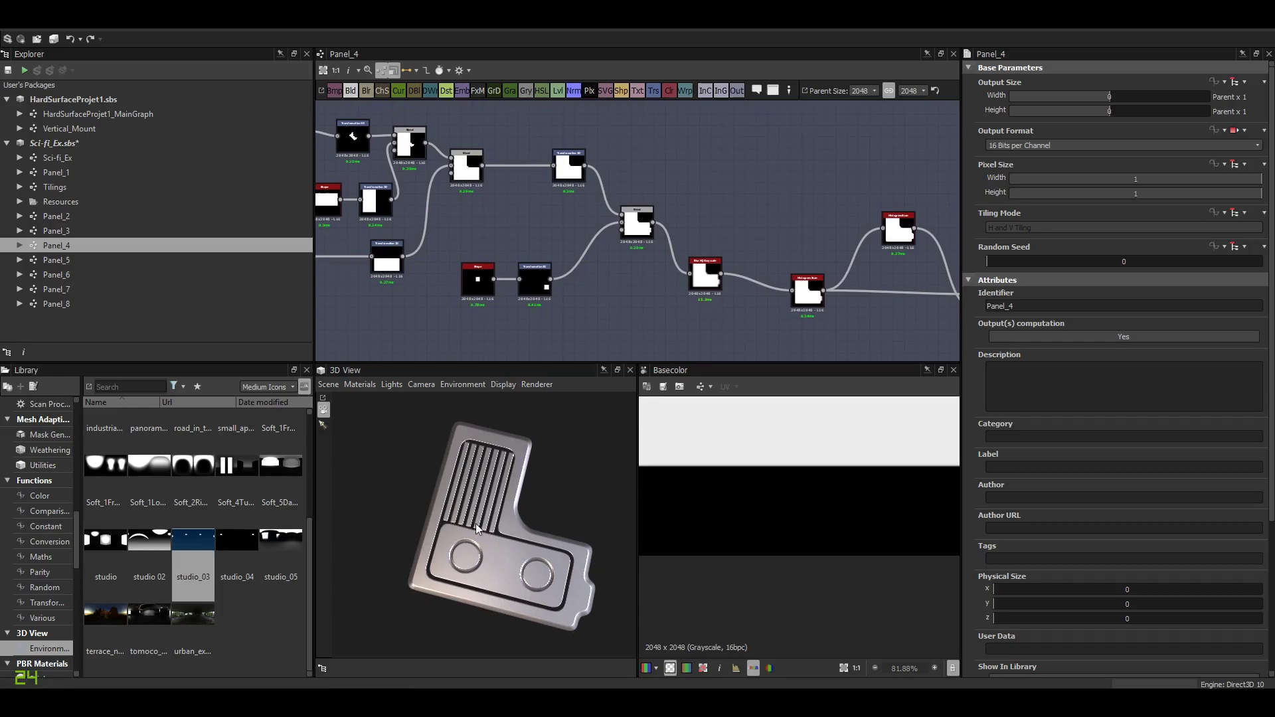
Preview the Transformation 2D of the L shape, the Blend adding the small side tab, and the Histogram Scan that bevels the edges.
middle_drag(515, 208, 640, 249)
scroll(643, 236, down, 1)
drag(501, 538, 512, 488)
middle_drag(627, 269, 638, 273)
double_click(672, 204)
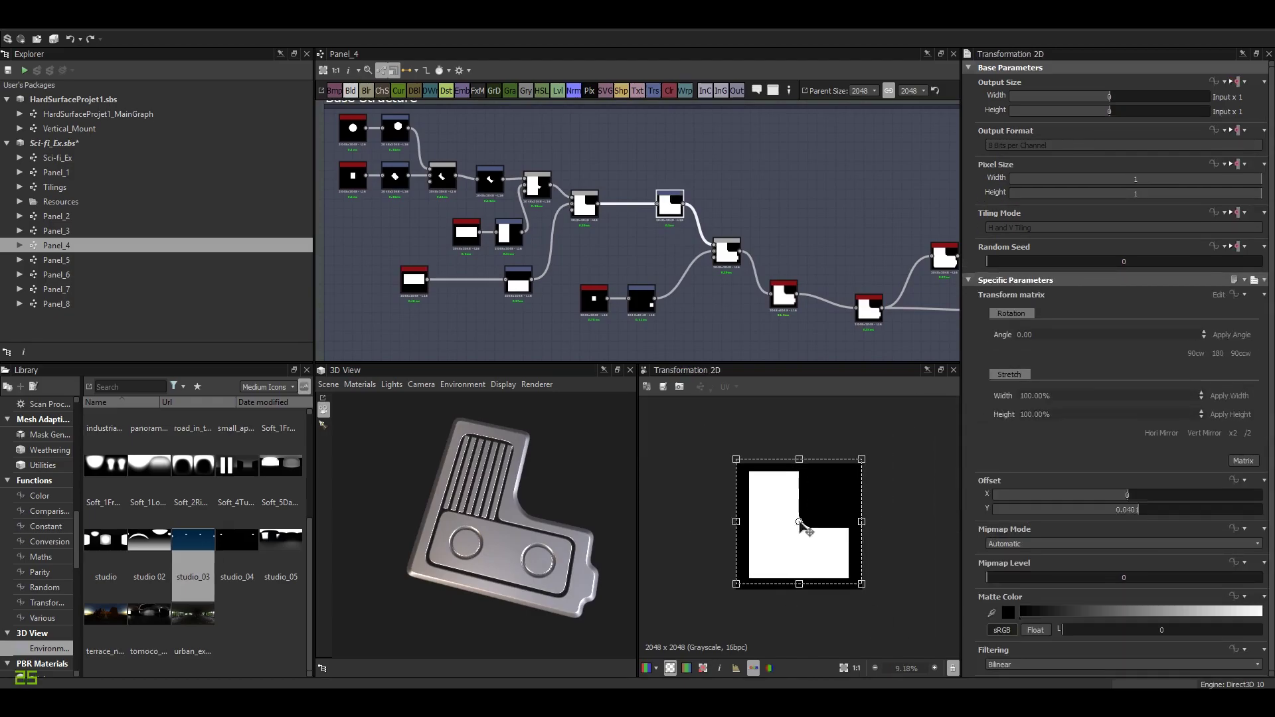
middle_drag(728, 258, 620, 204)
double_click(620, 200)
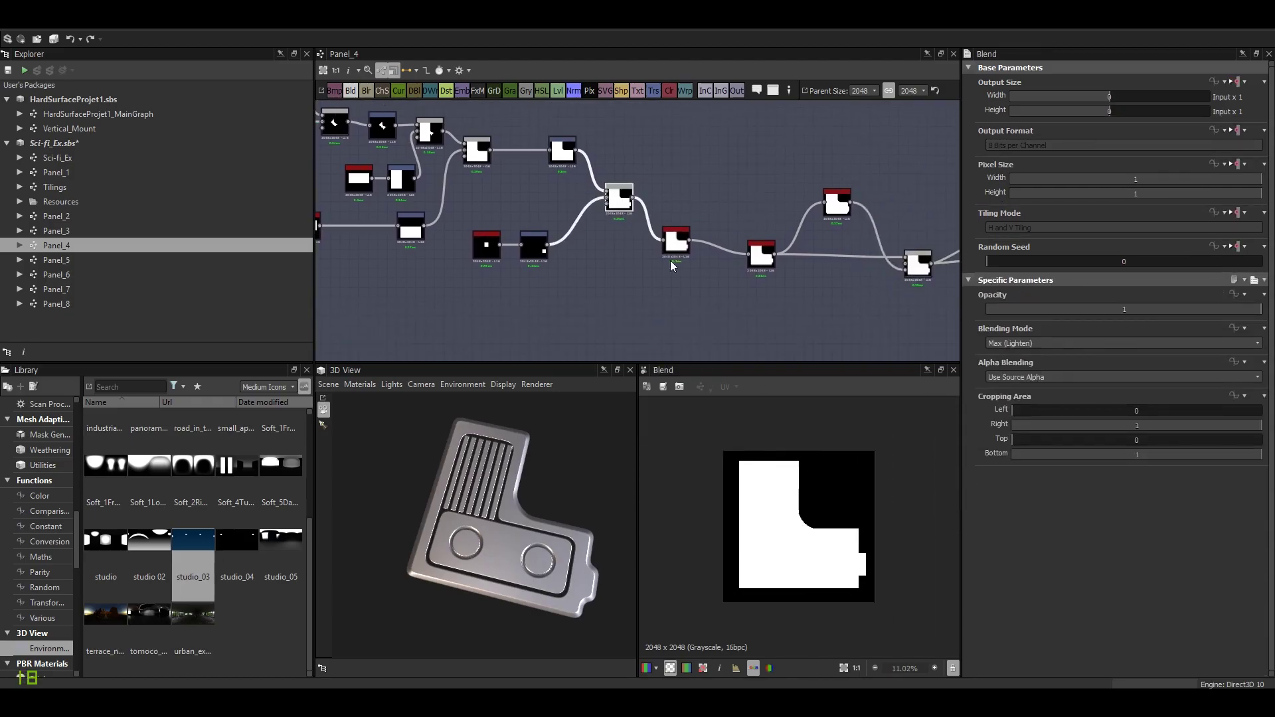
scroll(802, 512, up, 3)
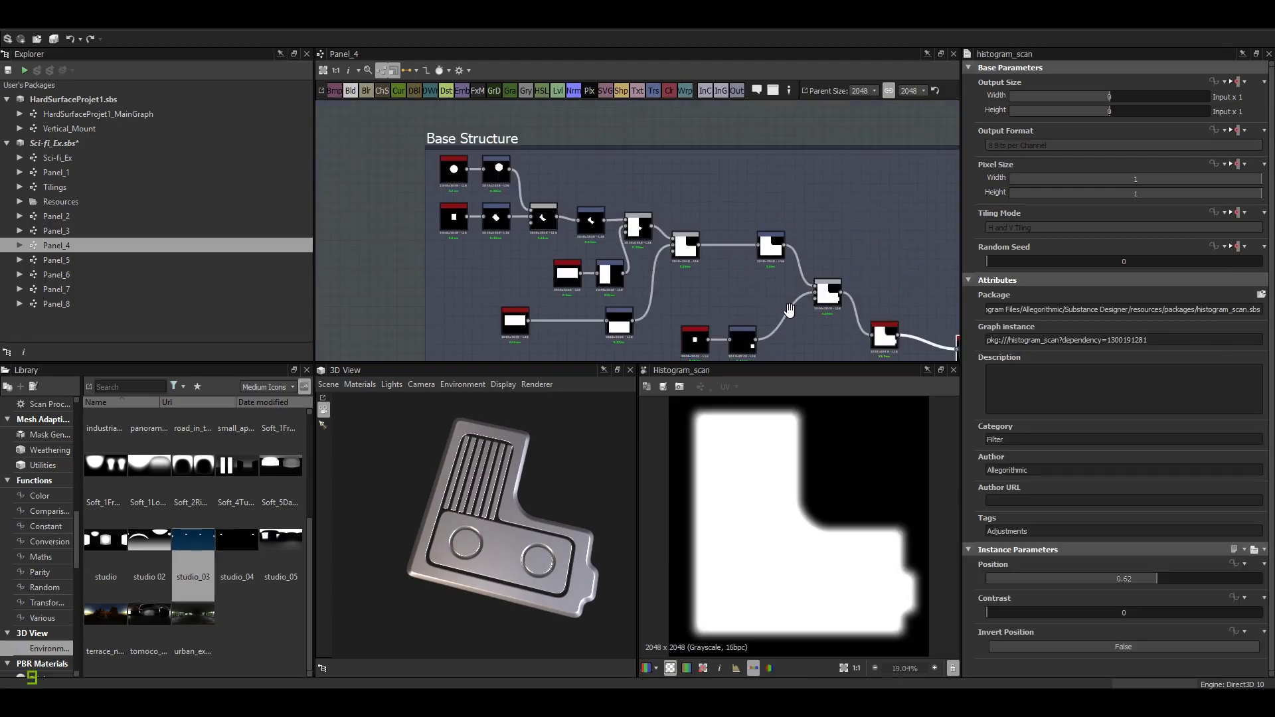
Preview the offset circle, the rotated square, and the Blend that subtracts them to form the inner corner fillet.
middle_drag(599, 247, 660, 215)
click(560, 146)
double_click(560, 146)
click(559, 188)
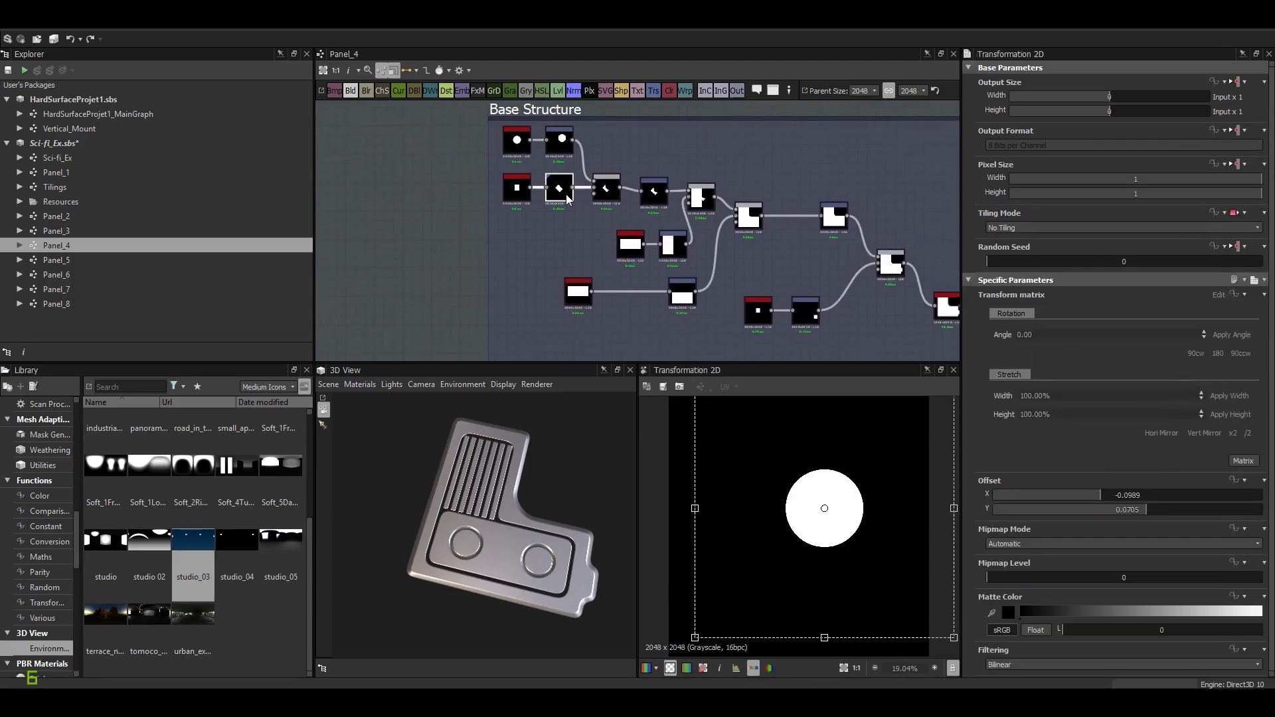
double_click(559, 188)
double_click(605, 188)
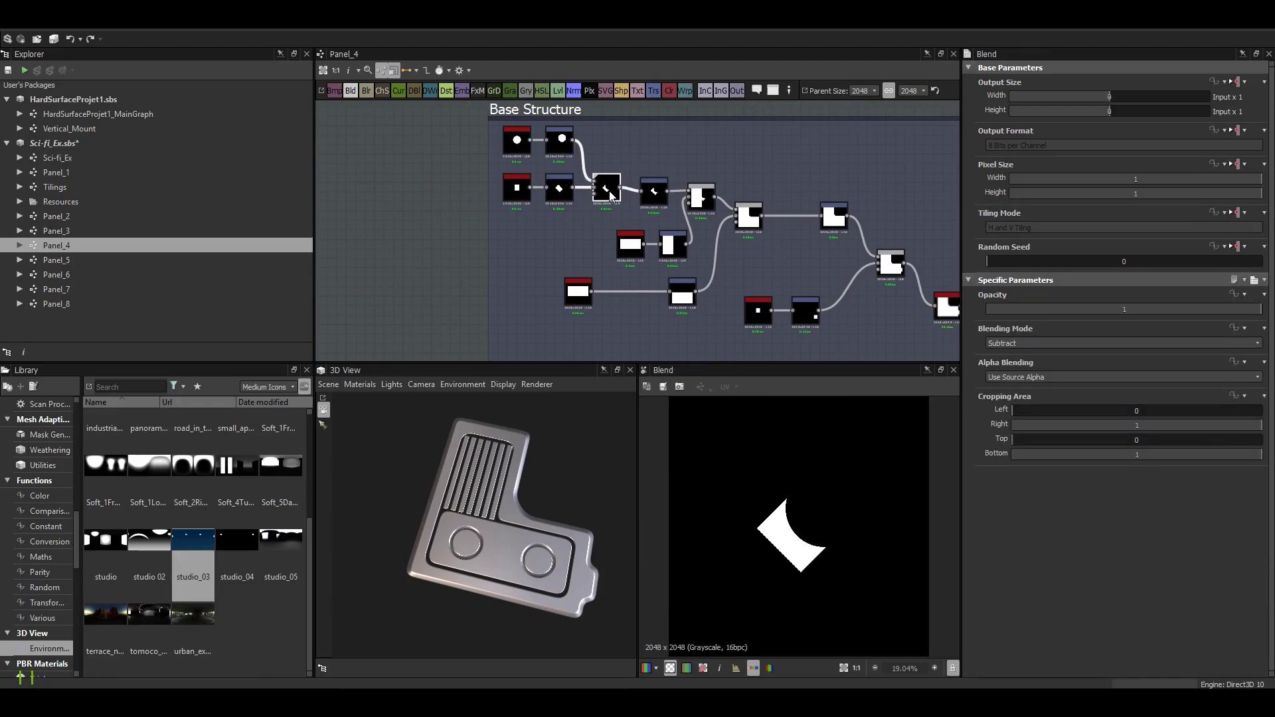
Preview the repositioned fillet shape and the Max (Lighten) Blend that completes the L shape with its rounded inner corner.
mouse_move(689, 210)
middle_down()
mouse_move(660, 201)
mouse_move(718, 212)
mouse_move(702, 197)
middle_up()
double_click(667, 193)
double_click(723, 211)
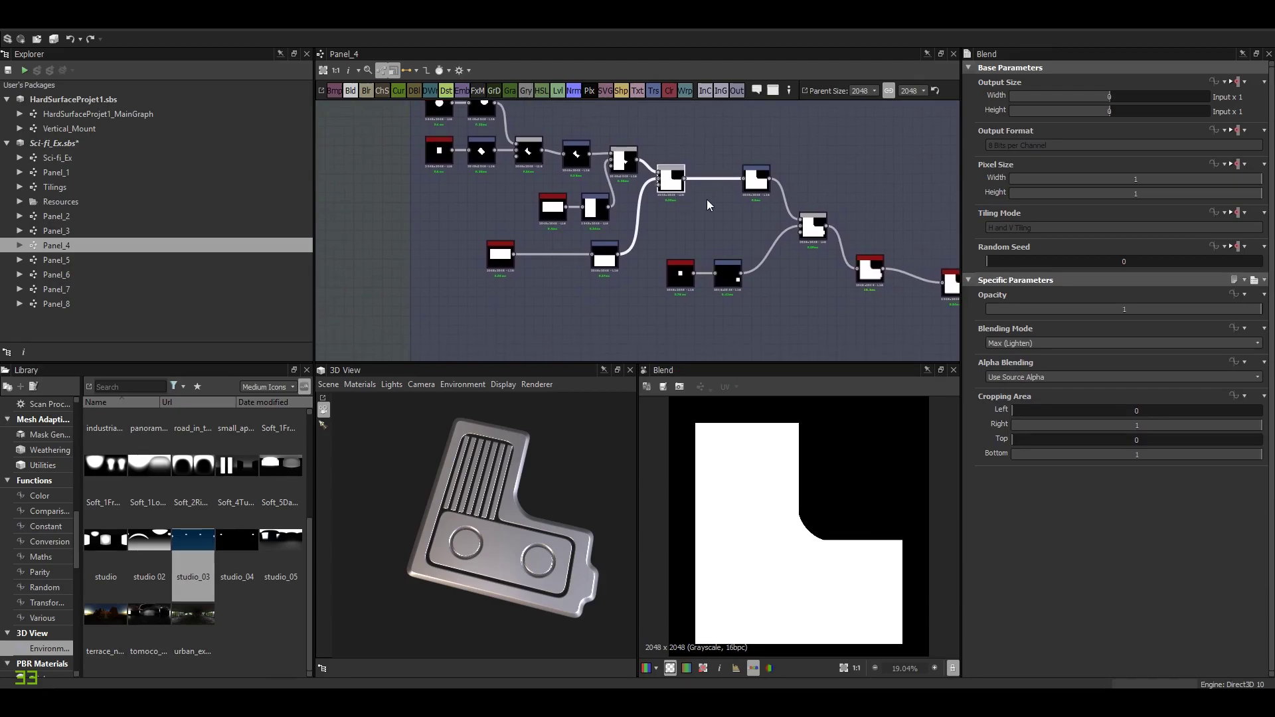
middle_drag(737, 245, 589, 190)
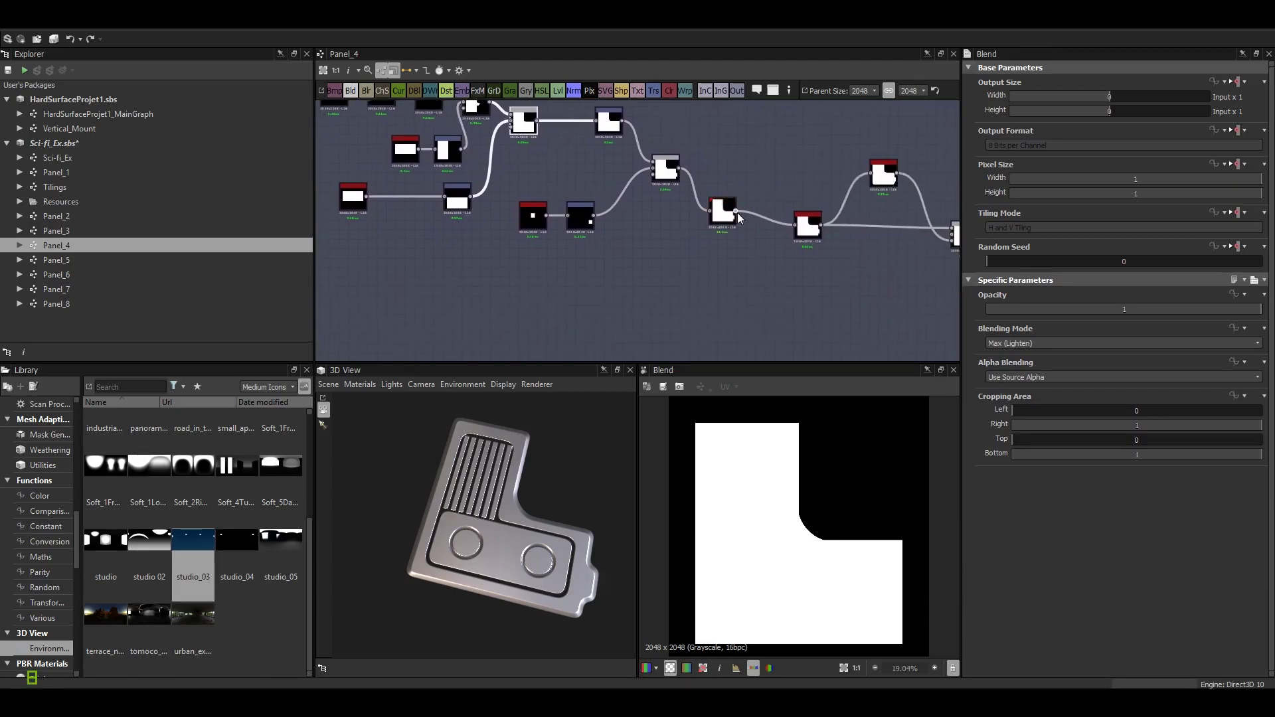
Preview the Histogram Scan that thickens the L shape's soft border and examine its edge gradient up close.
double_click(808, 229)
middle_drag(809, 229, 630, 195)
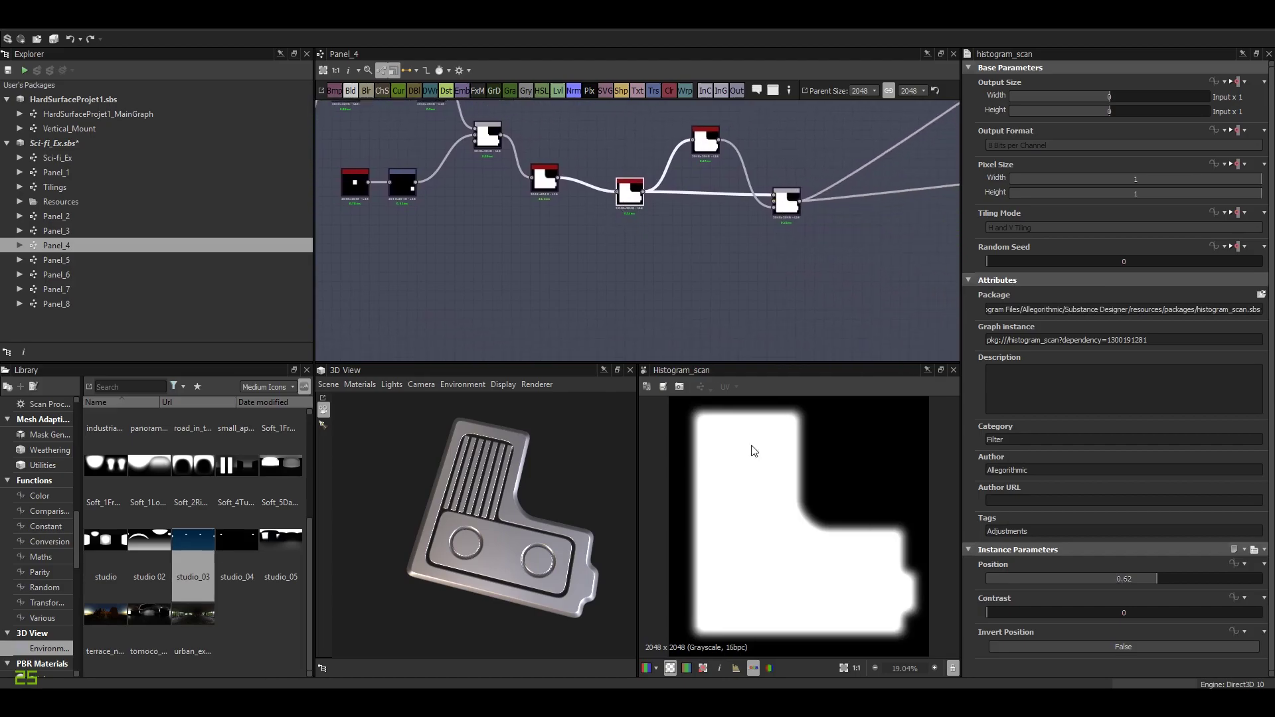
scroll(811, 498, up, 10)
scroll(764, 536, down, 9)
scroll(687, 463, up, 5)
scroll(799, 543, up, 8)
middle_drag(726, 231, 704, 253)
scroll(762, 479, down, 1)
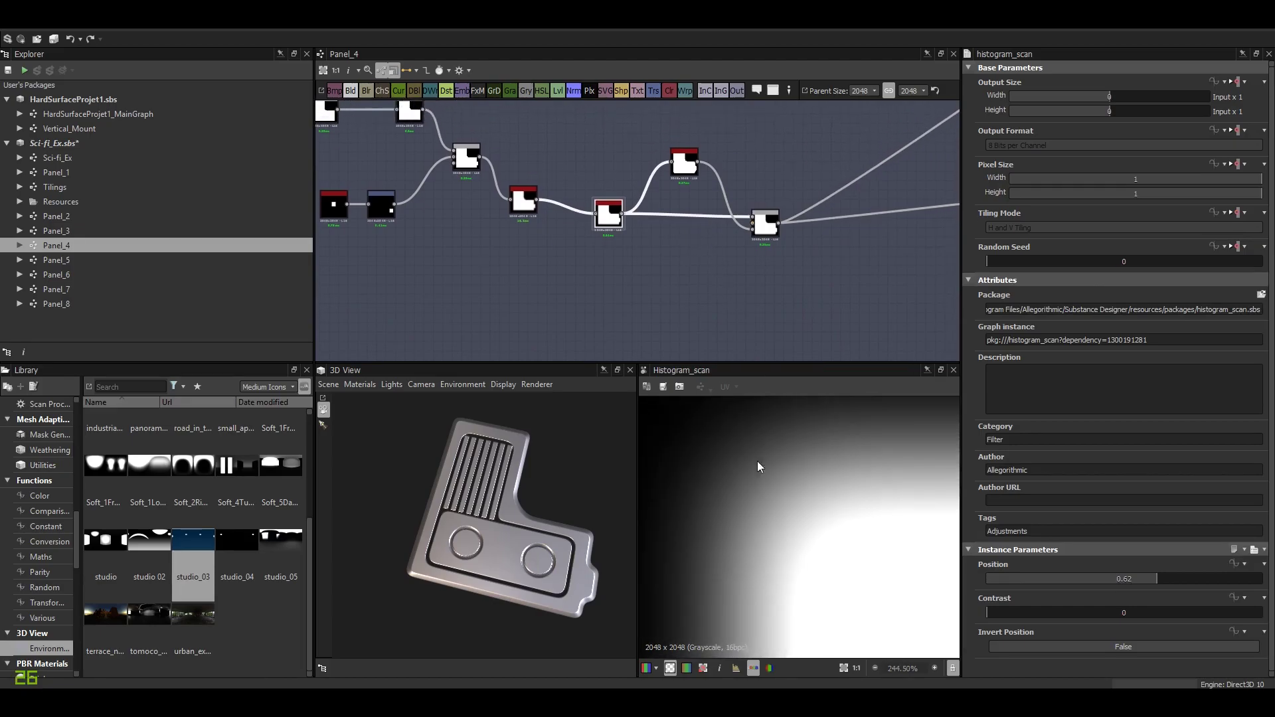
Preview the Copy Blend that combines the Histogram Scan results, then compare its corner gradient with the panel's bevel in 3D.
click(684, 163)
click(765, 229)
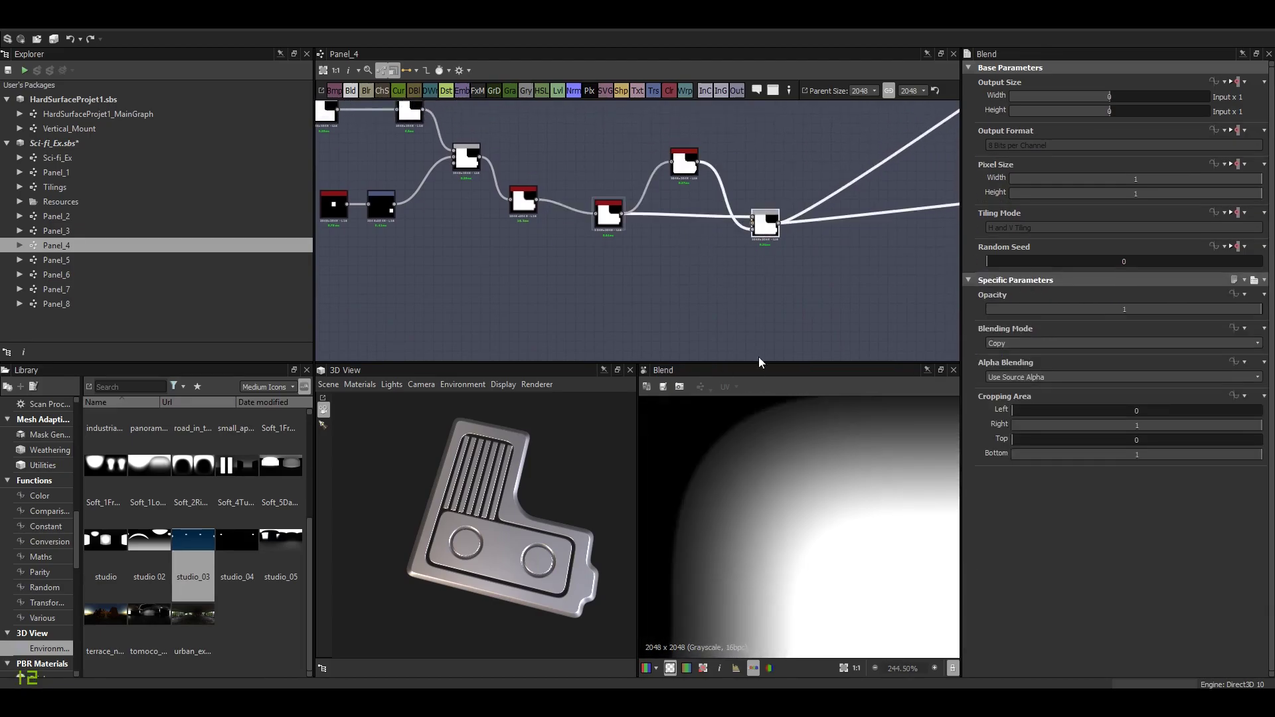
scroll(854, 560, down, 8)
middle_drag(855, 561, 544, 365)
scroll(809, 611, up, 5)
scroll(808, 611, up, 5)
scroll(790, 539, down, 10)
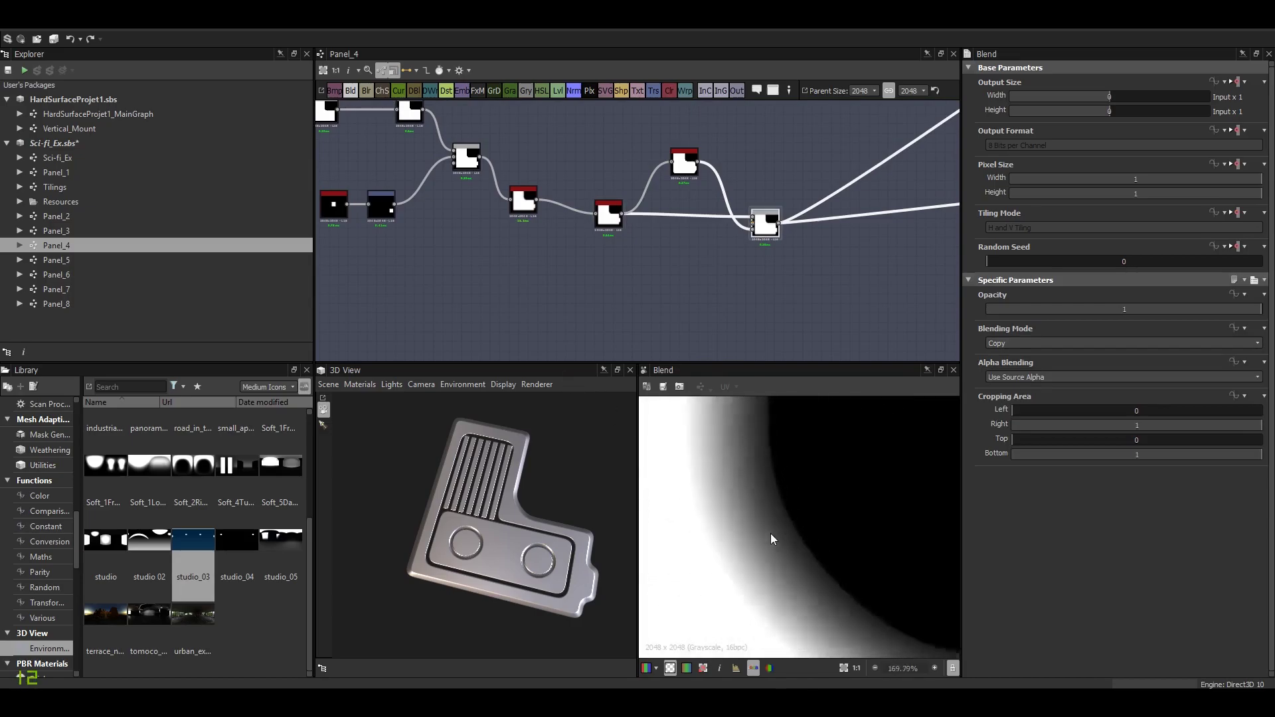
scroll(500, 604, up, 3)
drag(499, 604, 578, 438)
Set the second Histogram Scan's Contrast to 0.91 and check the edge gradient in the Blend that follows it.
double_click(684, 163)
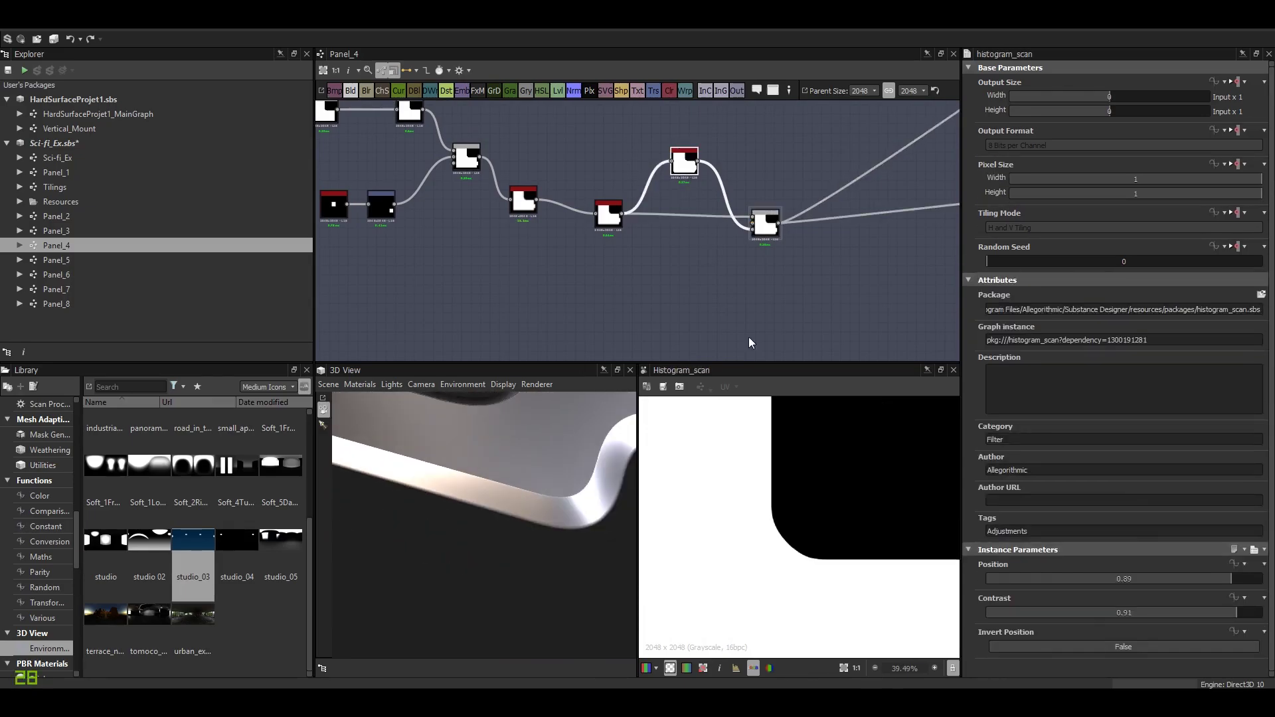
scroll(823, 546, up, 5)
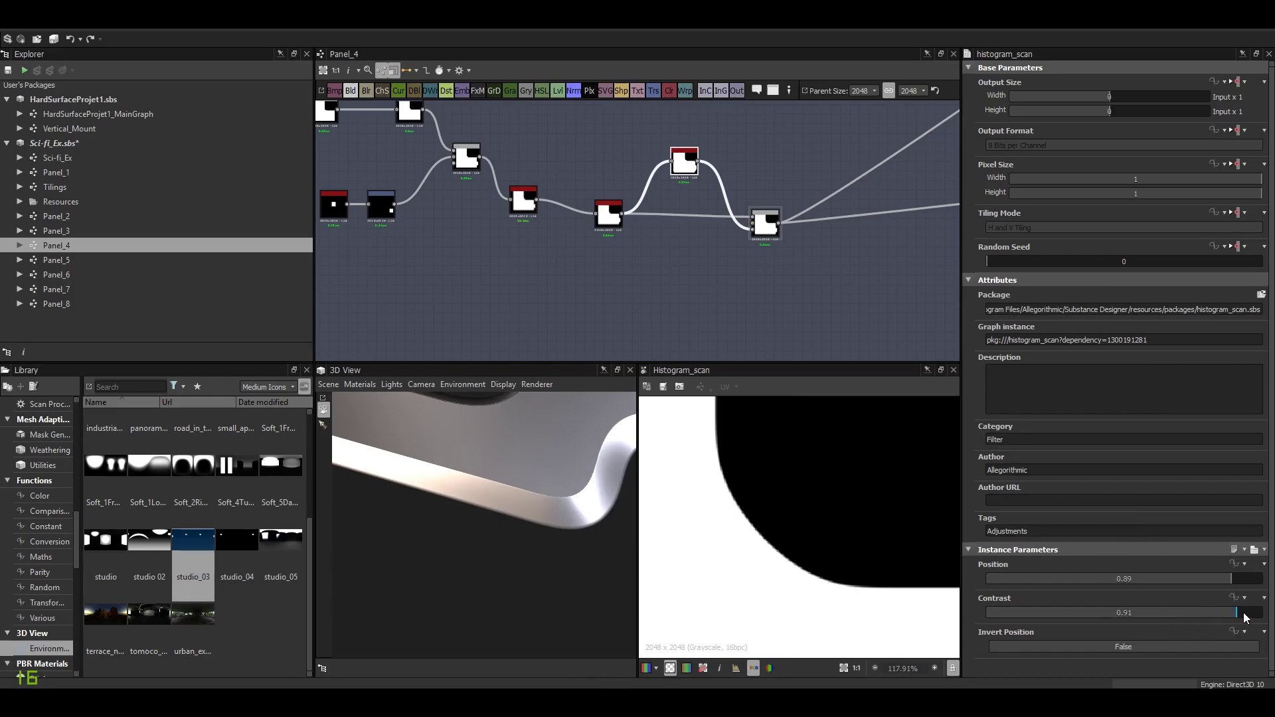
click(1246, 617)
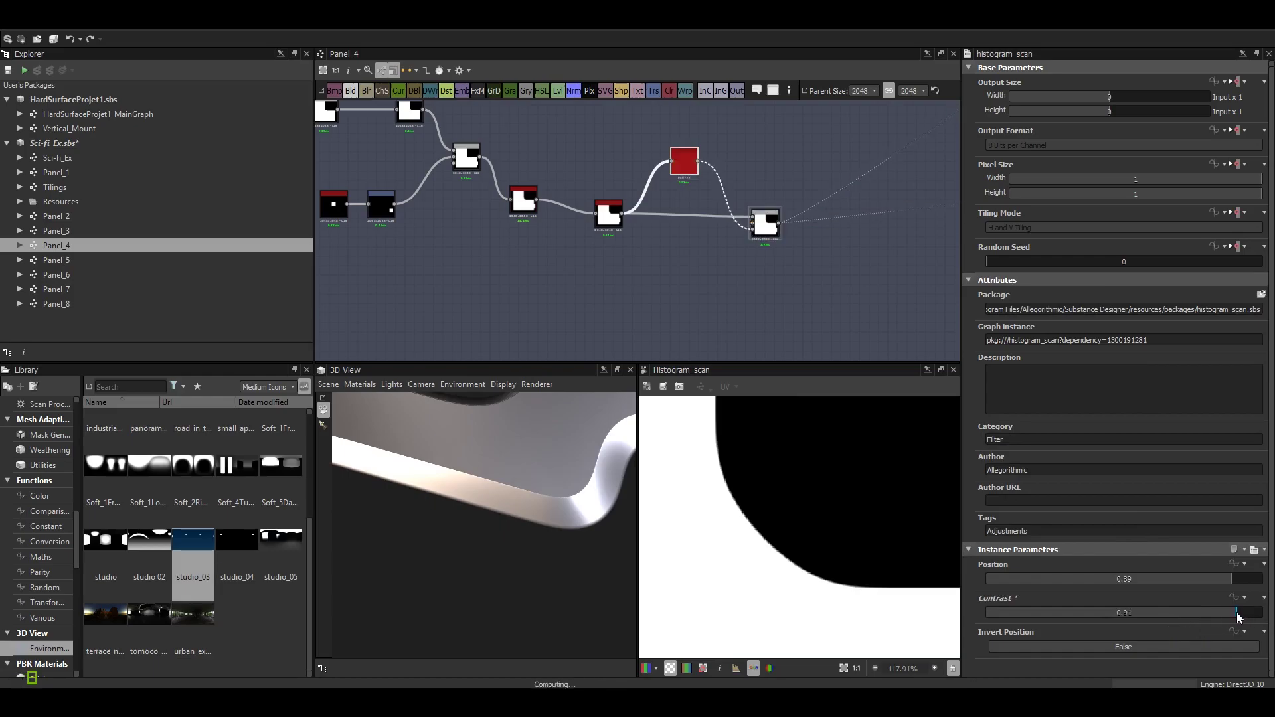
double_click(774, 232)
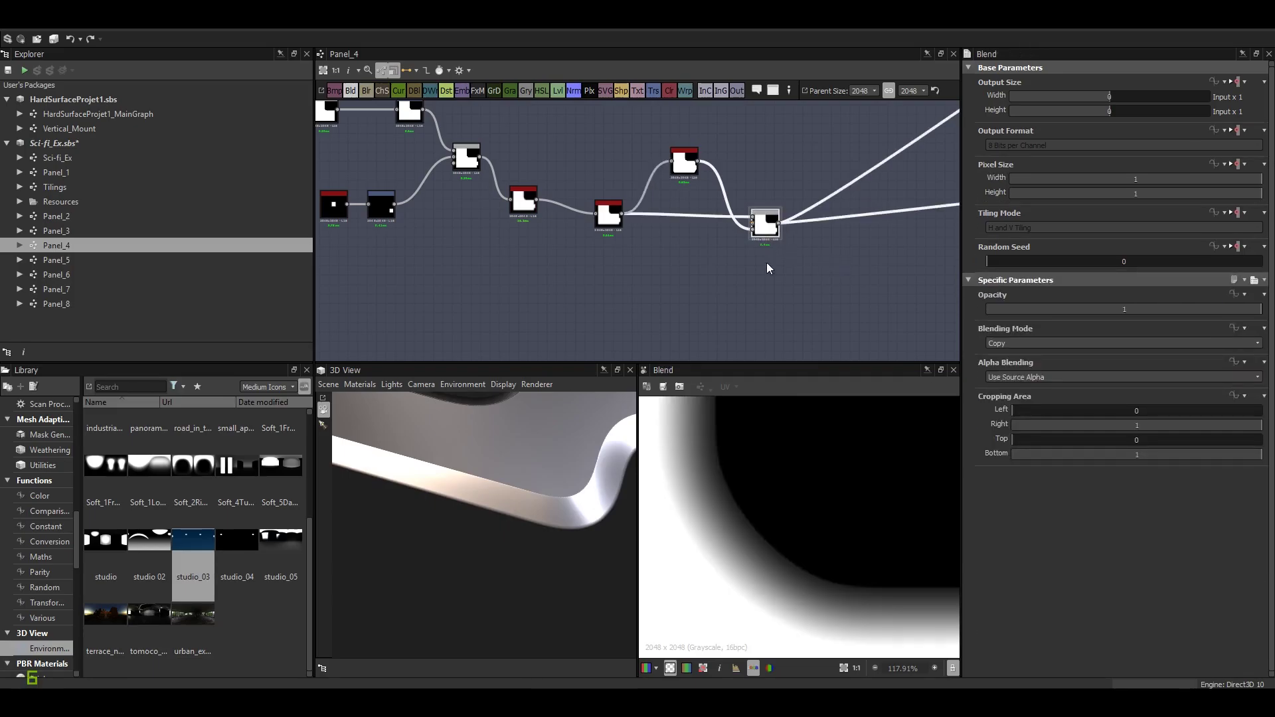
scroll(729, 535, up, 6)
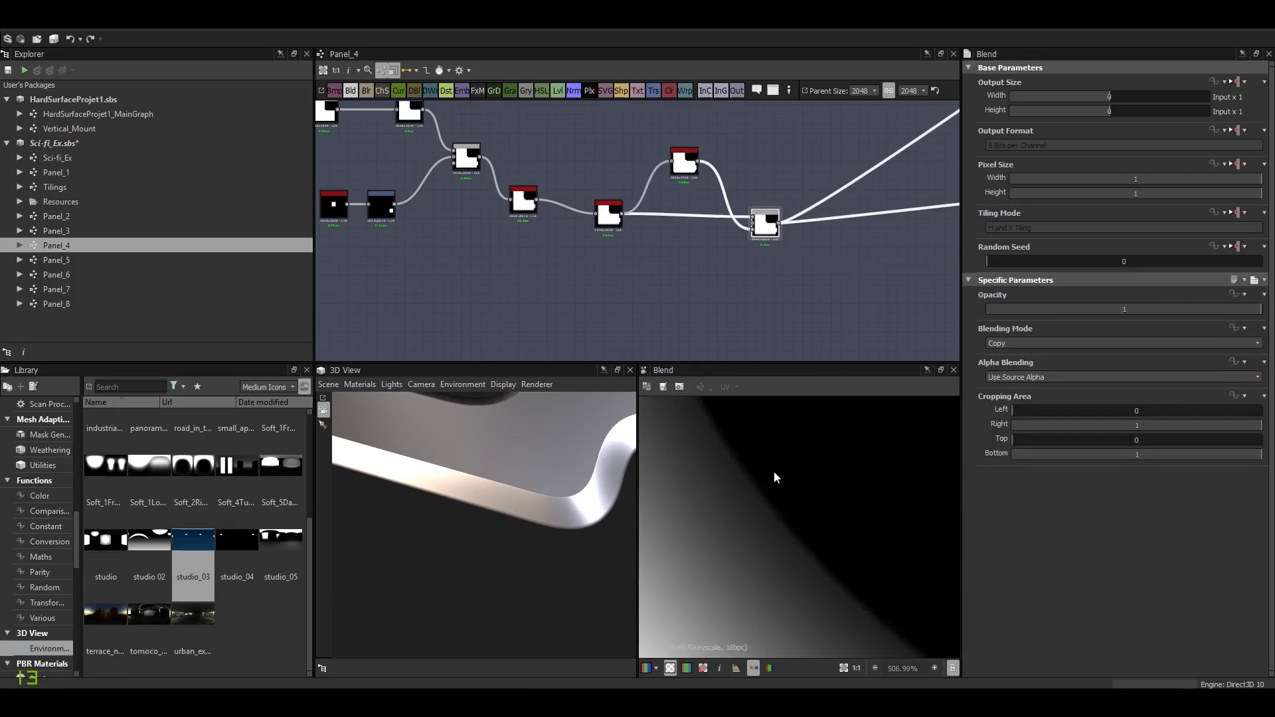
scroll(759, 462, down, 8)
scroll(773, 233, up, 4)
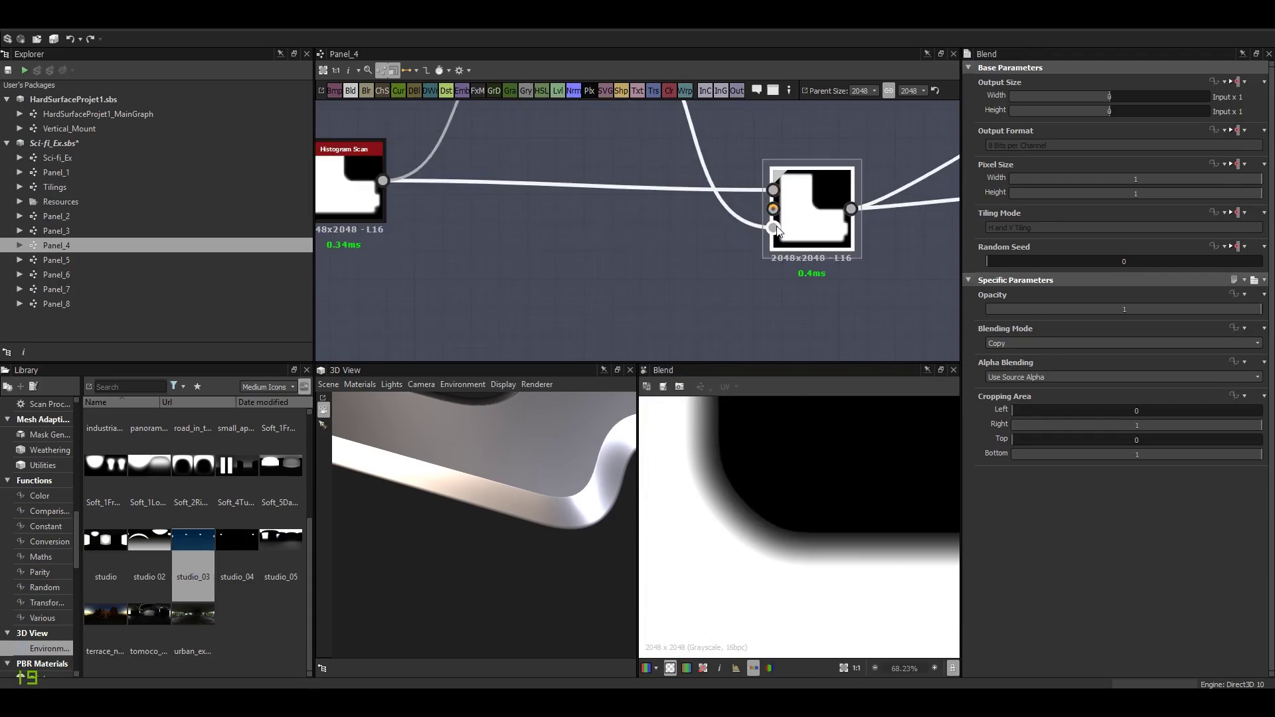
Examine the Blend's input connections and its inner corner gradient up close, then view the whole L shape.
double_click(777, 230)
double_click(793, 224)
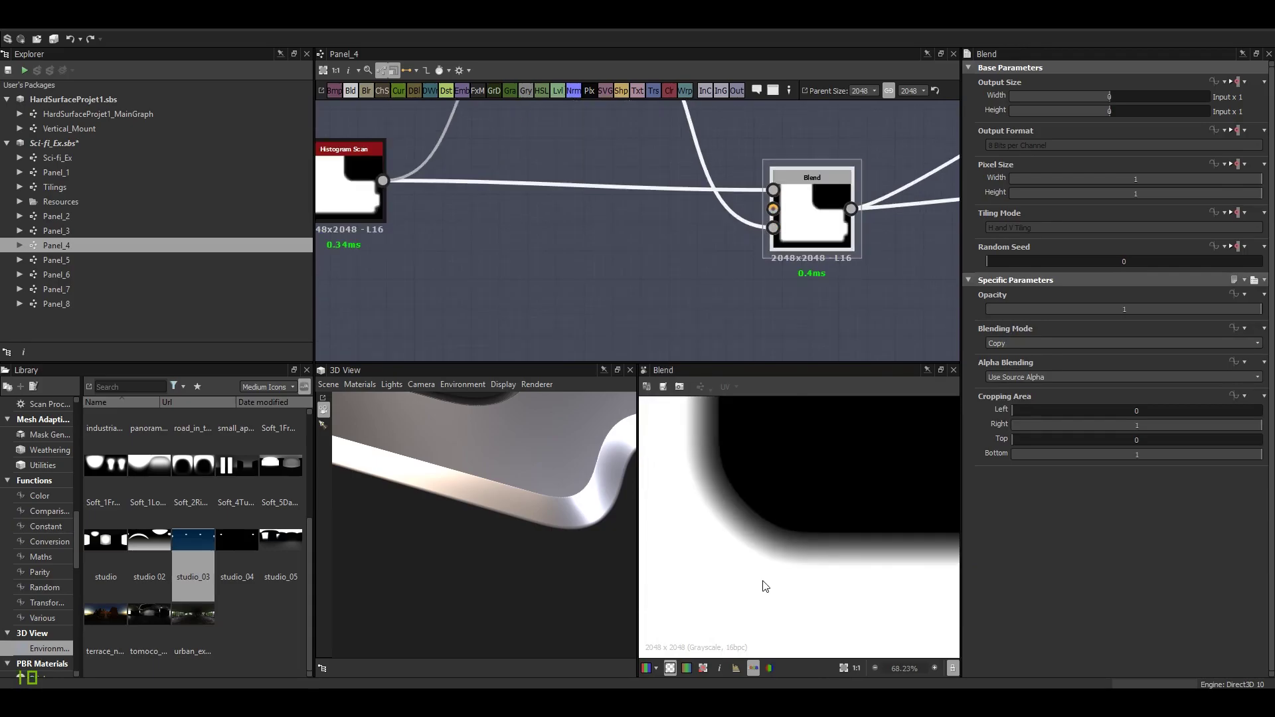
scroll(739, 495, up, 4)
scroll(761, 493, down, 6)
scroll(769, 556, up, 4)
middle_drag(768, 555, 791, 515)
key(f)
scroll(619, 212, down, 3)
scroll(648, 244, down, 3)
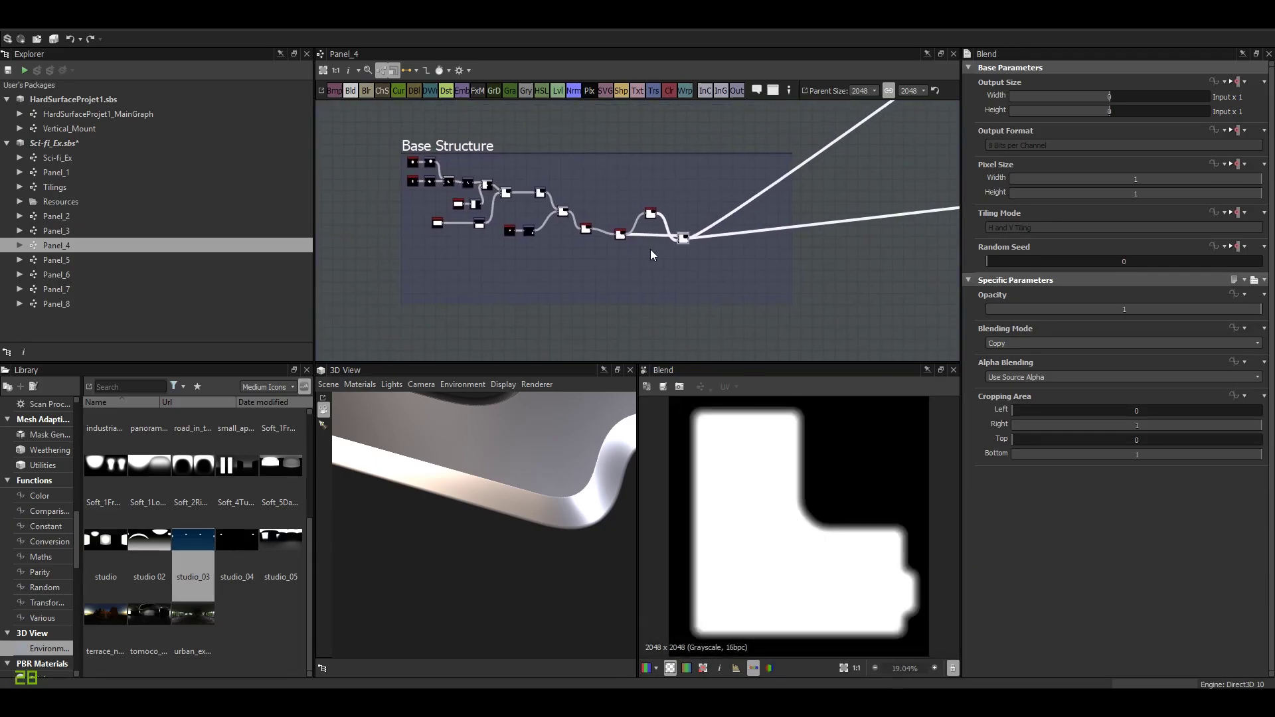
Shrink the Base Structure frame to fit its nodes more tightly, then view the L-shaped panel in 3D.
drag(791, 303, 796, 261)
middle_drag(708, 207, 661, 241)
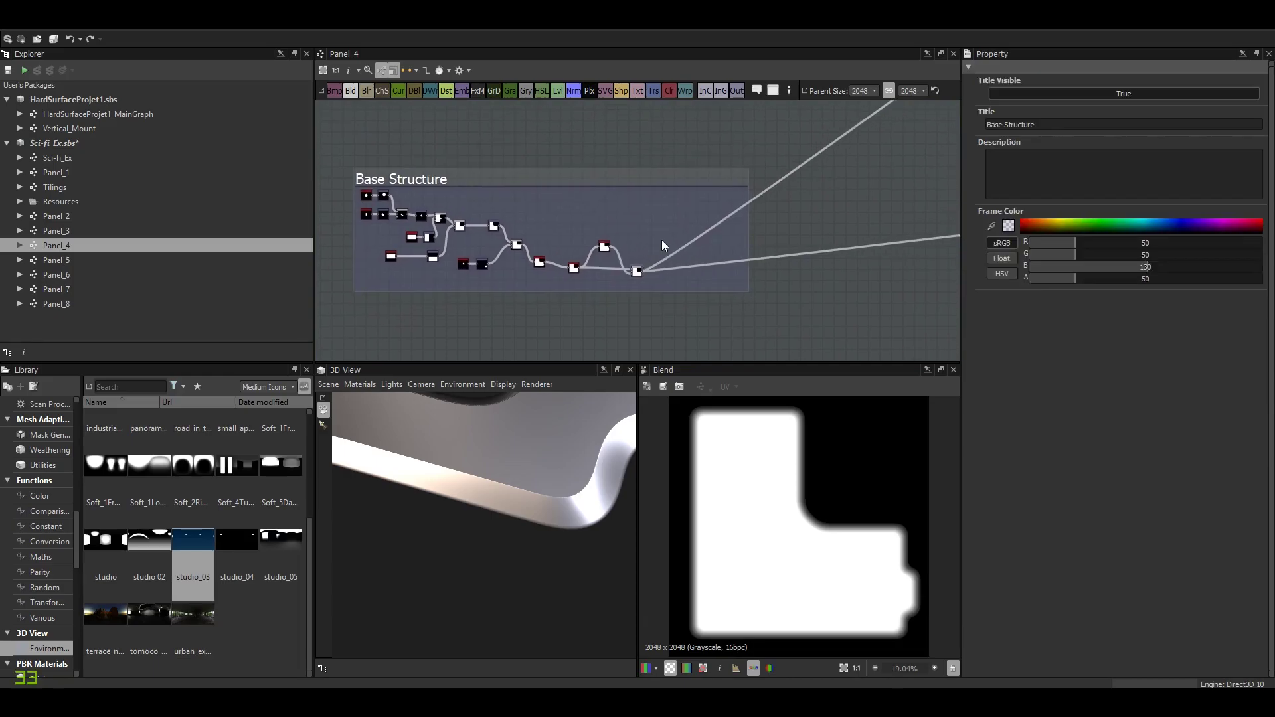
scroll(537, 451, down, 4)
drag(523, 466, 465, 432)
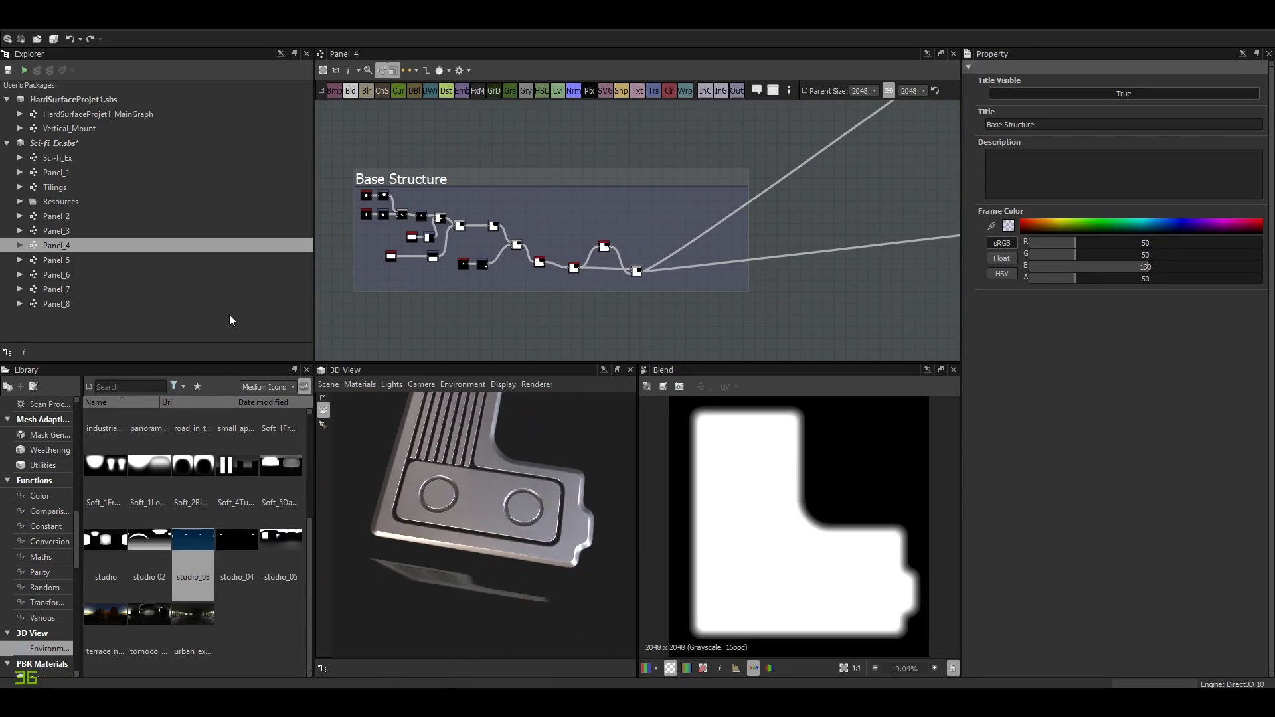
Open the Panel_5 graph and examine its Rounded Nicks group alongside the panel's slots in 3D.
click(78, 260)
double_click(78, 260)
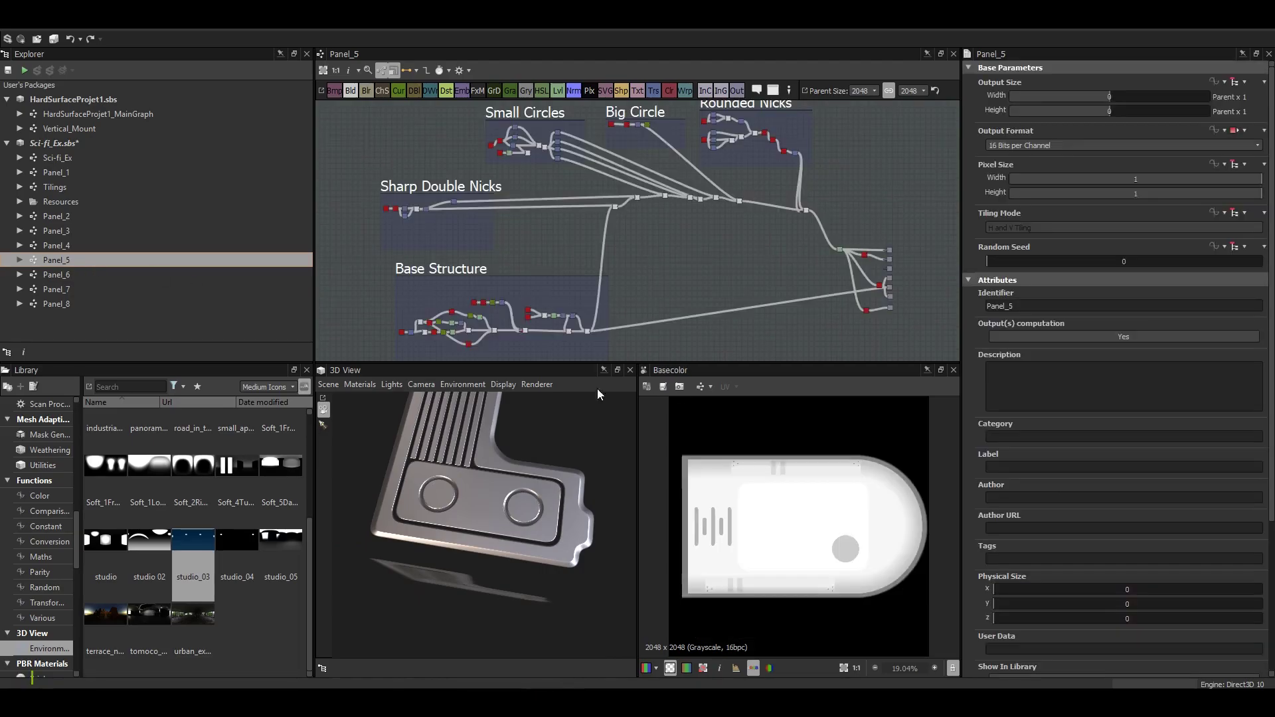
scroll(473, 474, up, 3)
drag(473, 474, 578, 411)
middle_drag(639, 214, 614, 265)
scroll(691, 251, up, 6)
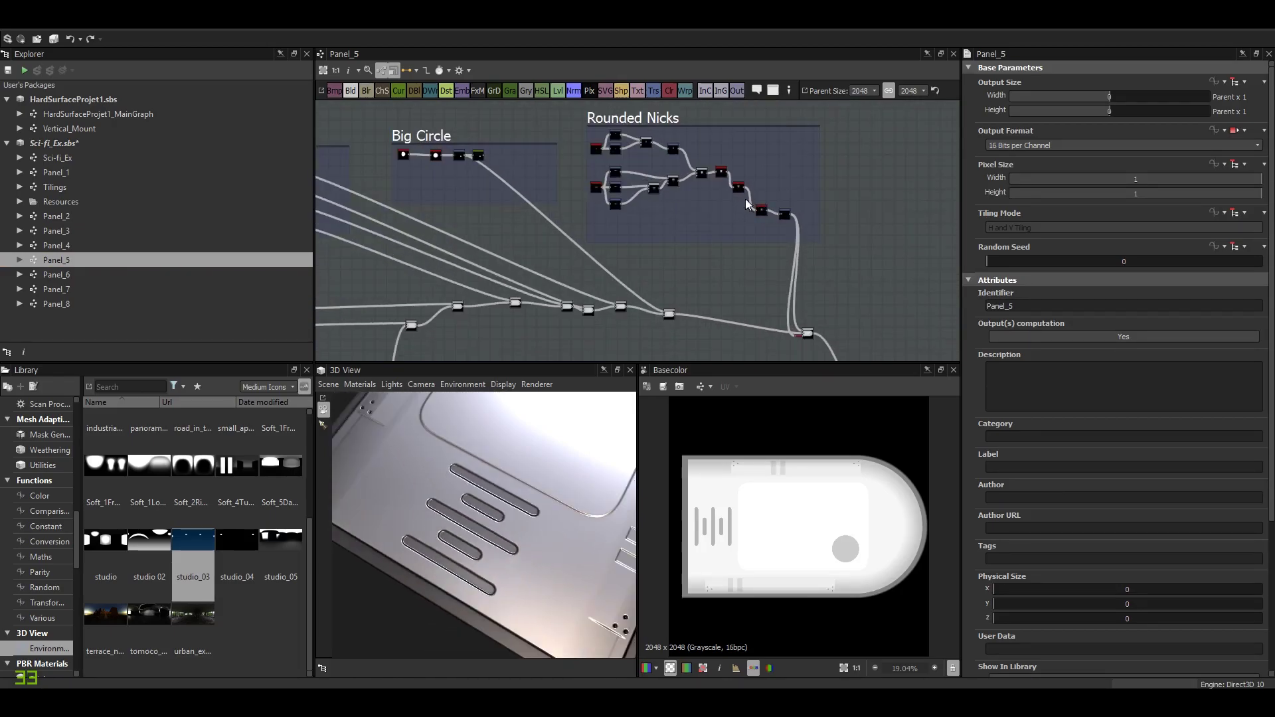
Save the Sci-fi_Ex package and inspect the rounded slots of Panel_5 up close in 3D.
click(8, 70)
drag(554, 527, 519, 533)
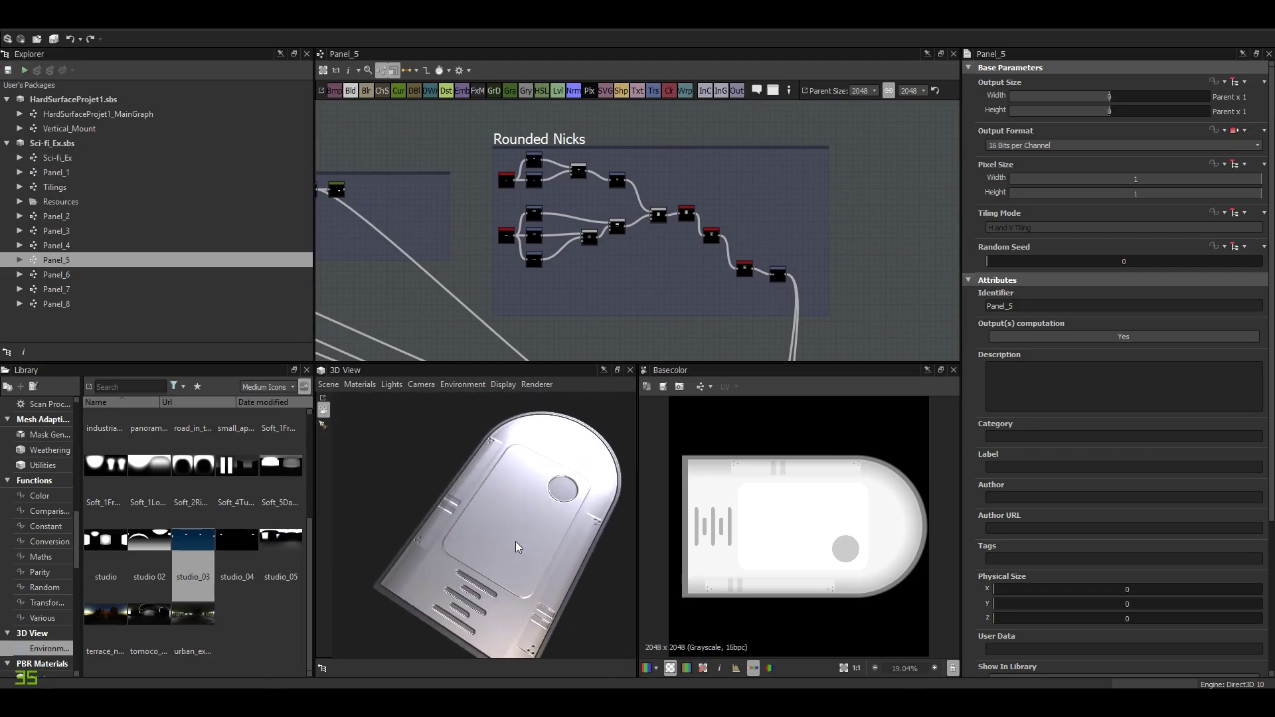
scroll(524, 521, up, 6)
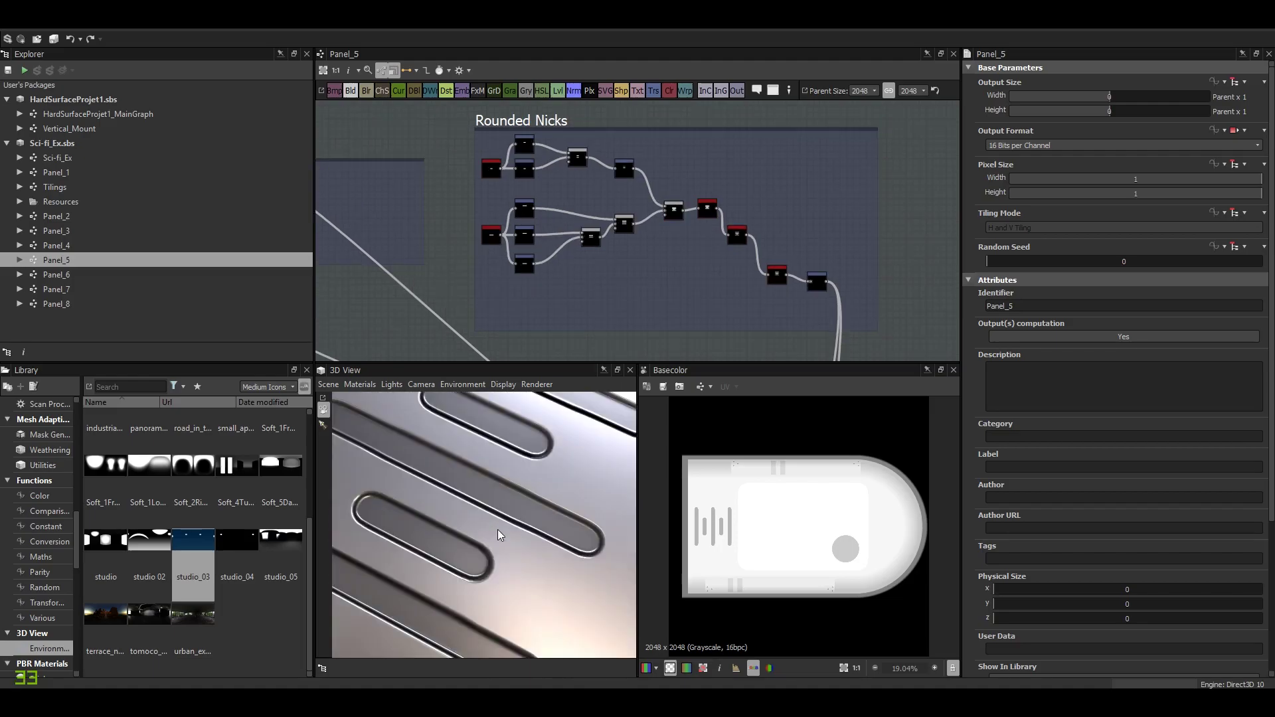
drag(497, 528, 490, 525)
scroll(715, 172, up, 3)
Preview the Blend of all the bars in Rounded Nicks and the Histogram Scan that rounds their ends.
double_click(681, 213)
scroll(784, 521, up, 6)
middle_drag(716, 260, 686, 255)
double_click(684, 254)
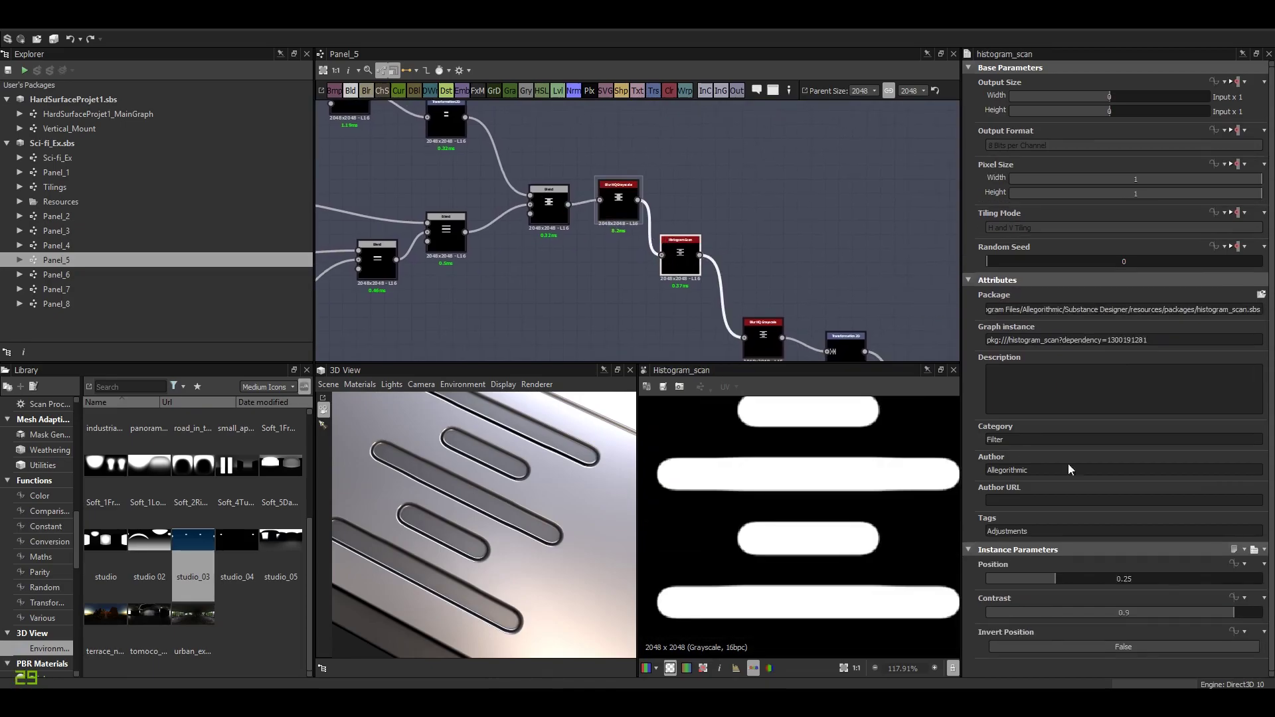
Try Position values of 0.43, 0.45 and 0.27 on the Rounded Nicks Histogram Scan, checking the slots in 3D.
click(1104, 579)
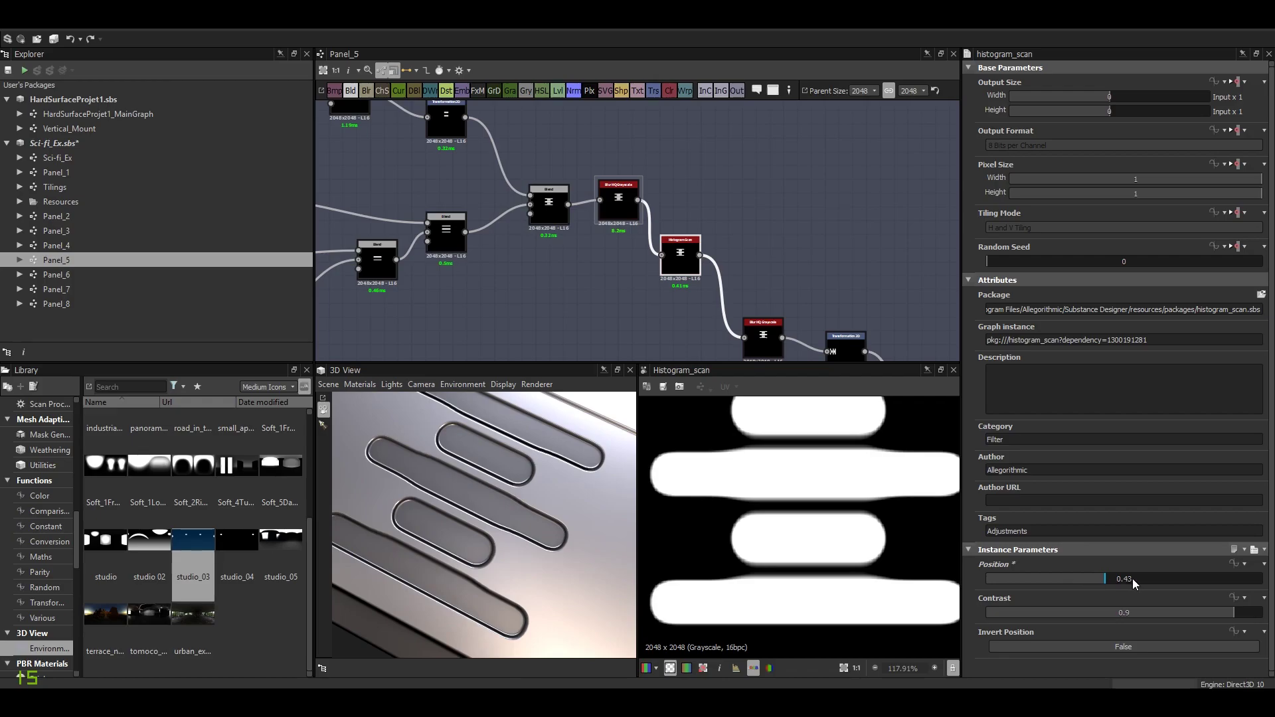
click(1132, 579)
click(1109, 579)
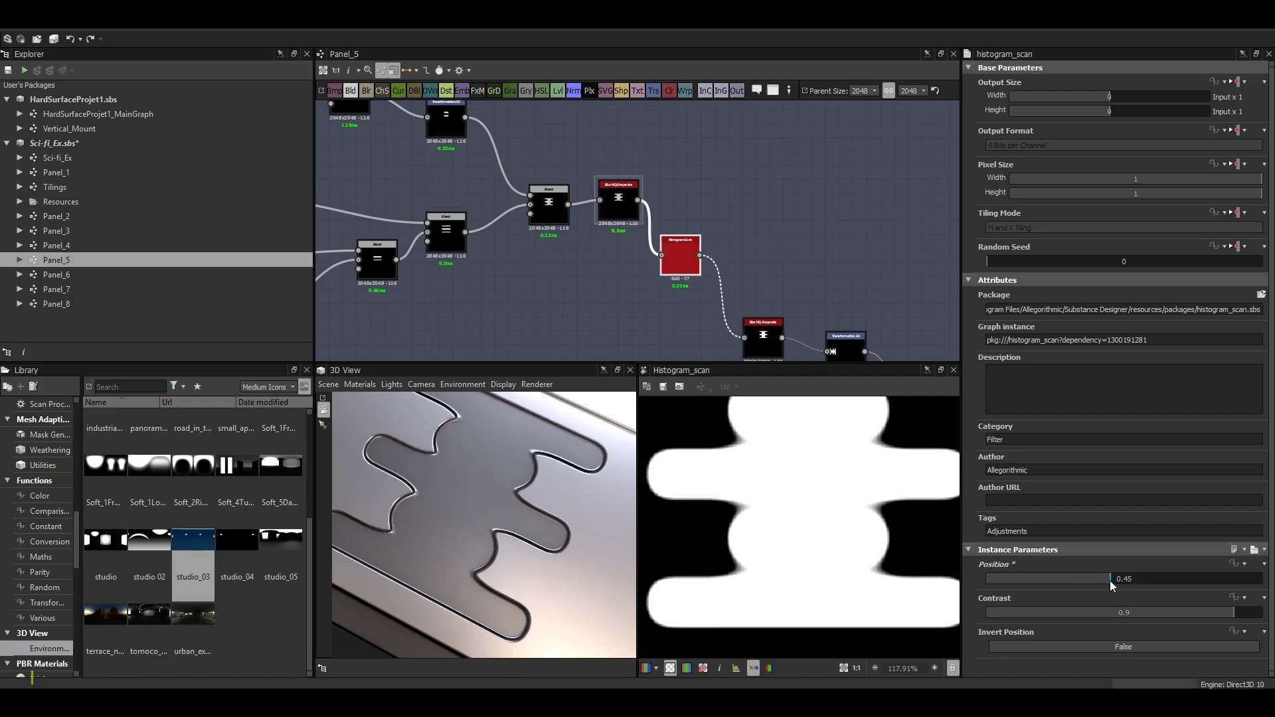
click(1061, 579)
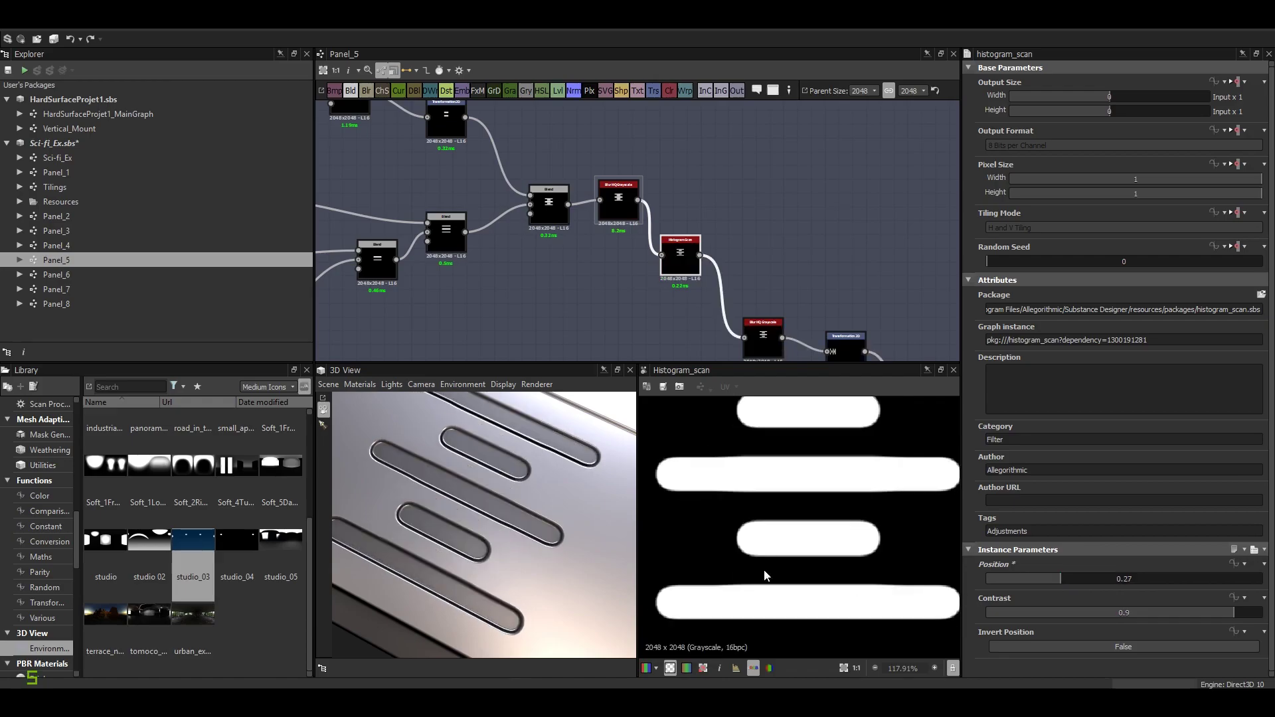
scroll(456, 540, down, 3)
drag(456, 540, 507, 541)
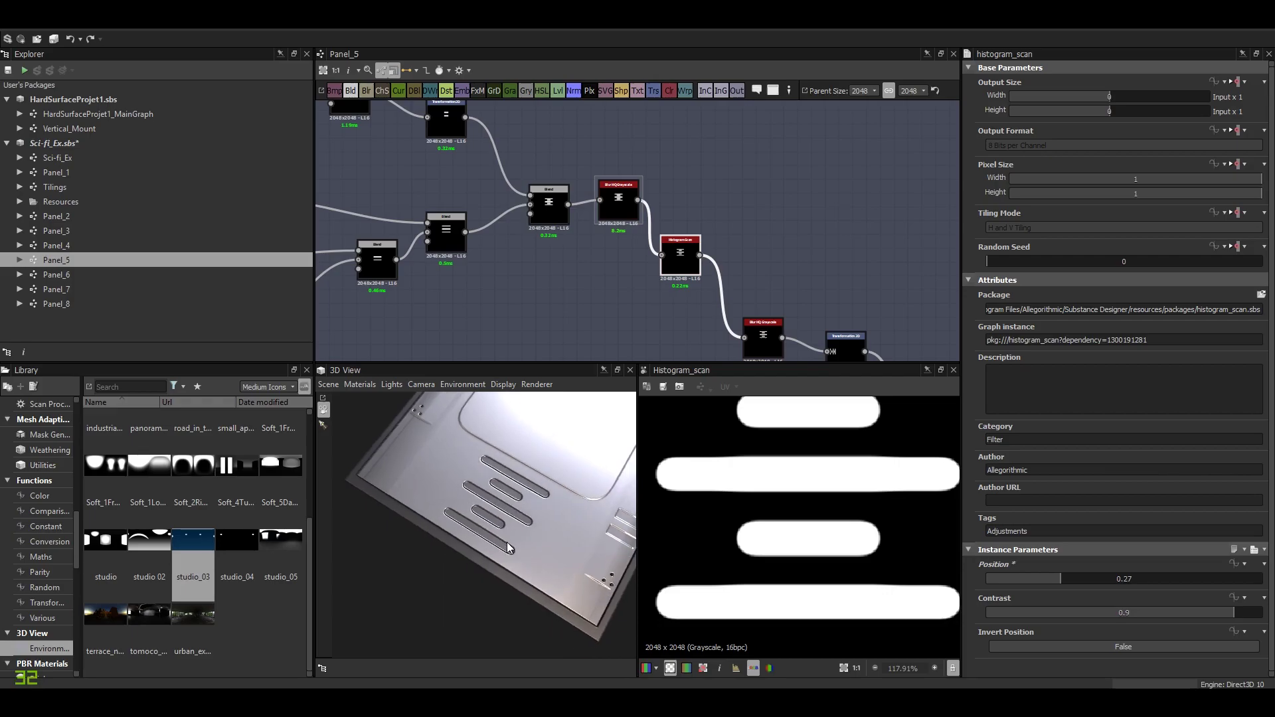
scroll(519, 536, up, 5)
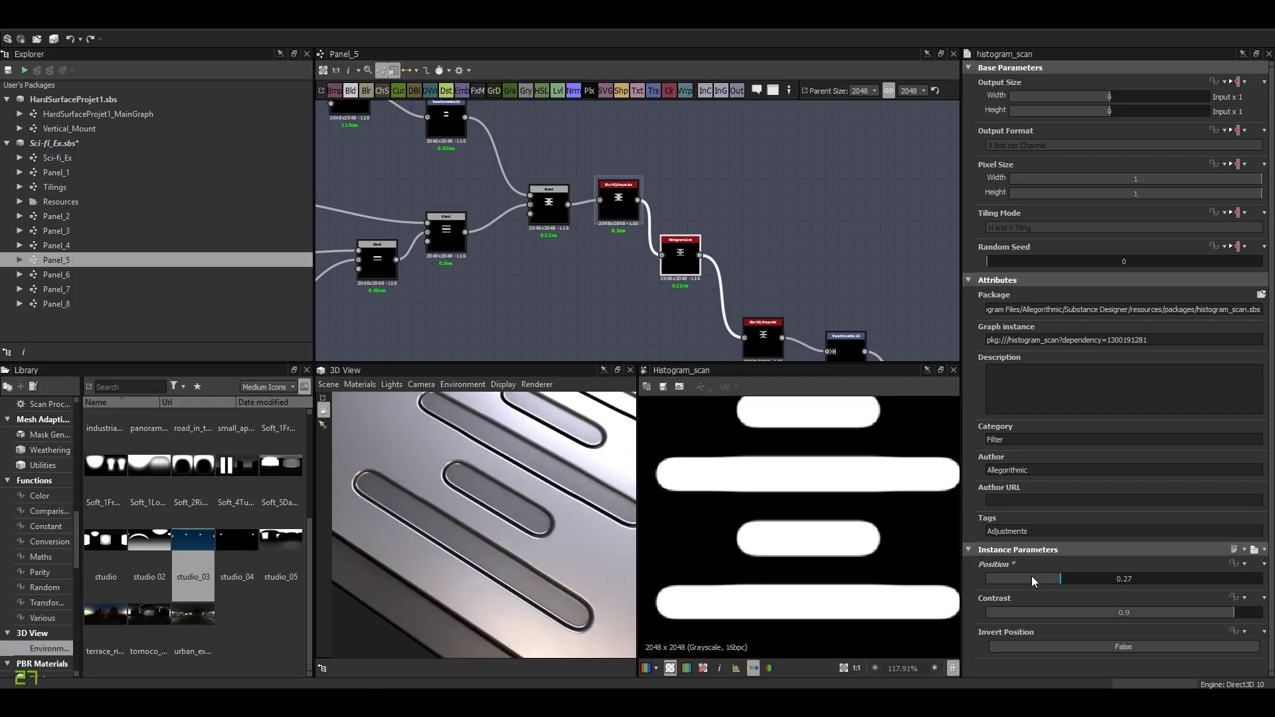
Set the Rounded Nicks Histogram Scan's Position to 0.23 and check the slots in 3D.
click(1050, 580)
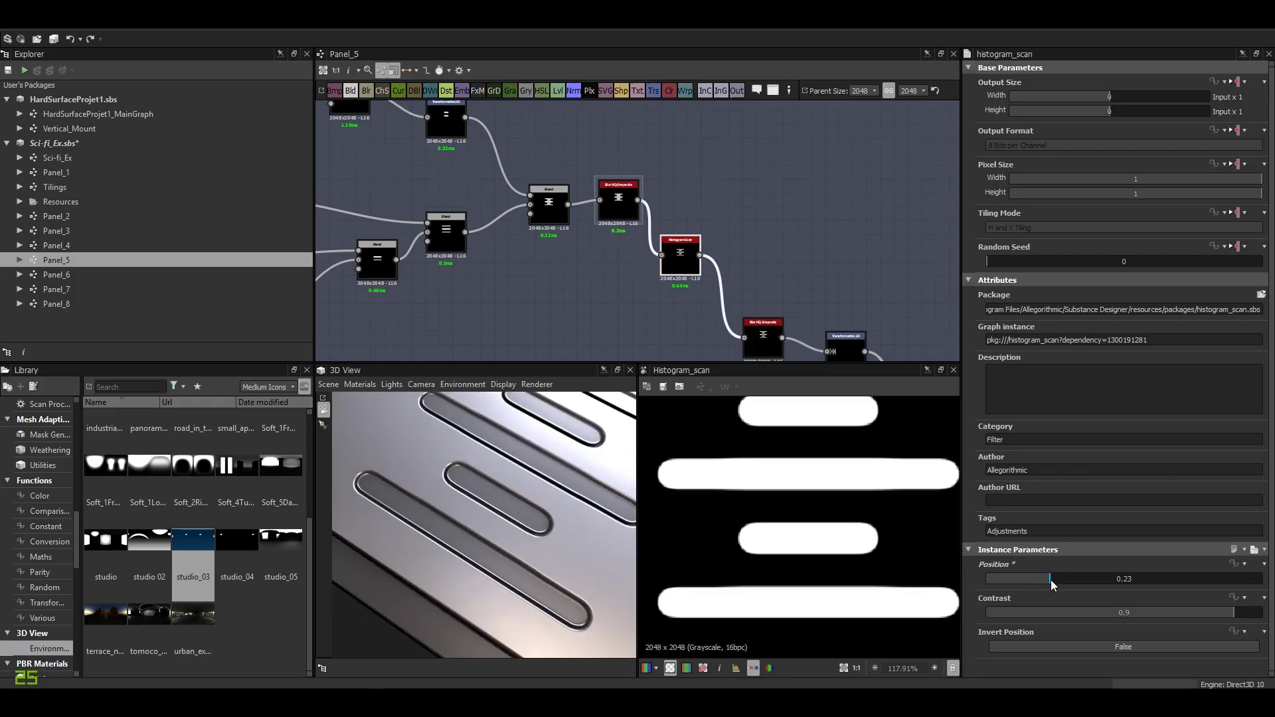
drag(454, 484, 521, 567)
scroll(790, 516, down, 2)
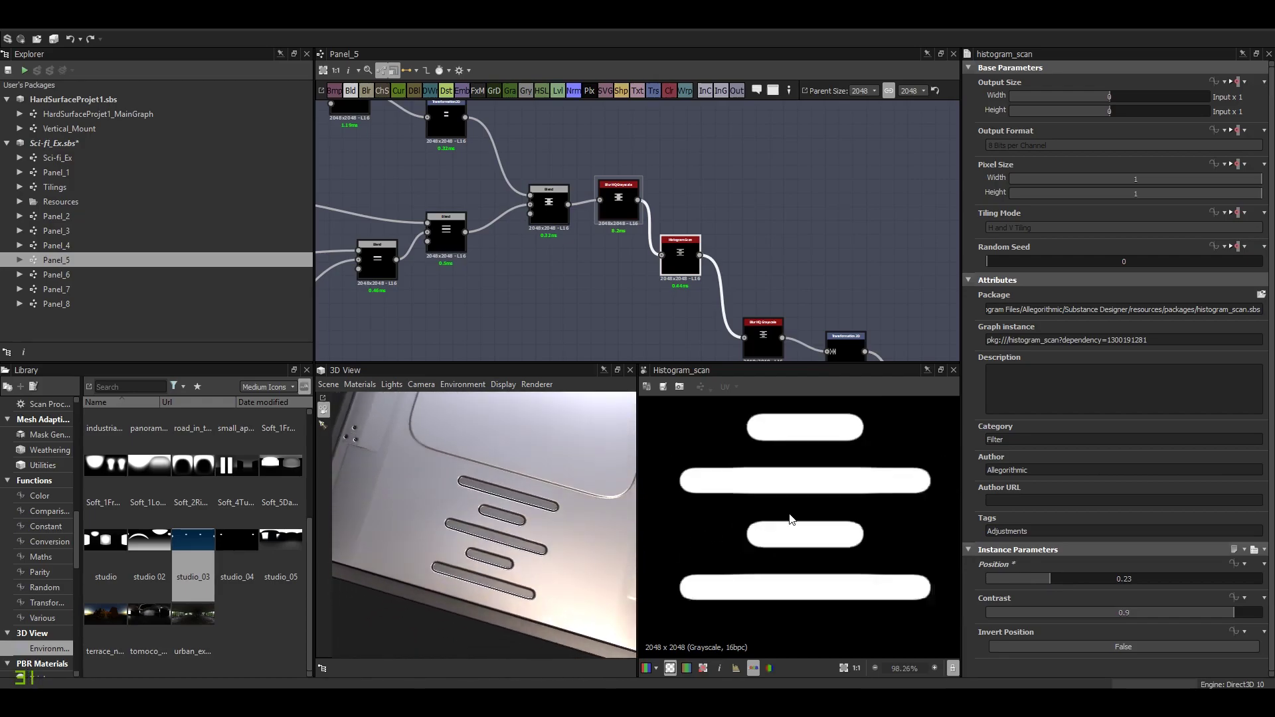
scroll(642, 208, down, 4)
scroll(598, 211, up, 2)
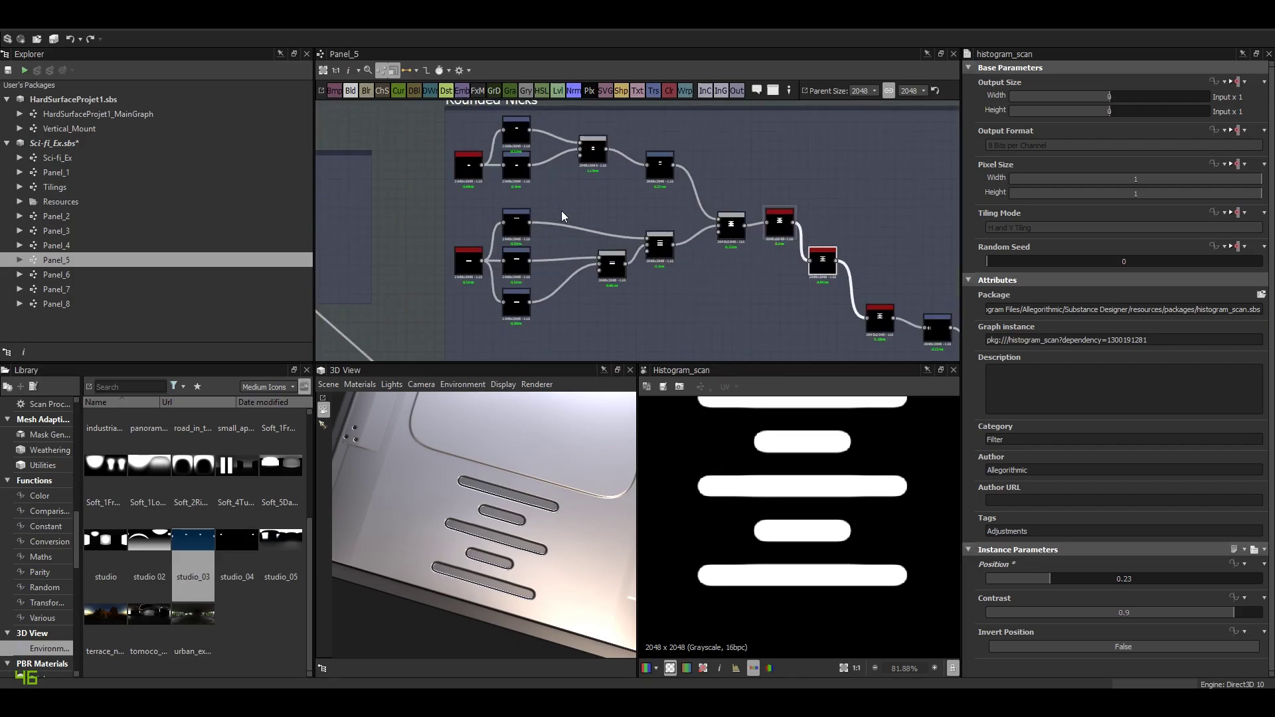
Preview the Rounded Nicks chain from the Blends of long bars through the first blur to the Histogram Scan.
double_click(612, 266)
double_click(657, 246)
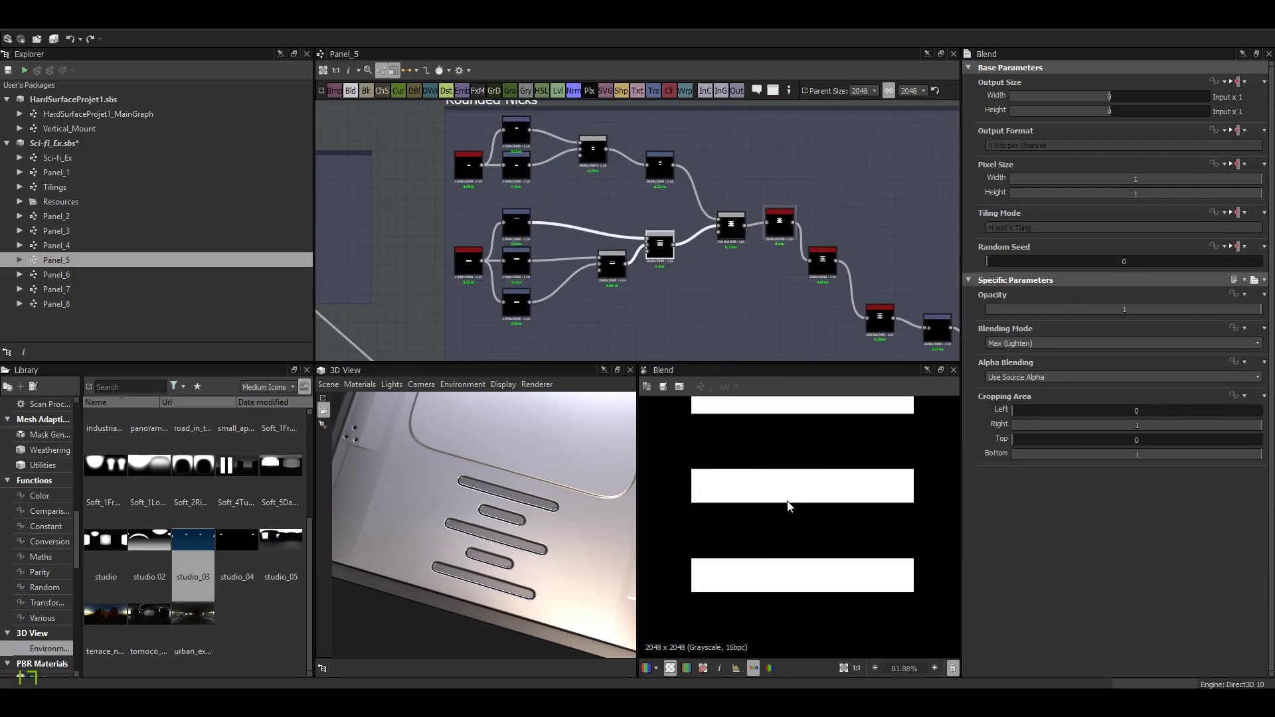
scroll(786, 507, down, 3)
double_click(778, 233)
middle_drag(778, 234, 648, 175)
double_click(698, 213)
scroll(779, 452, up, 5)
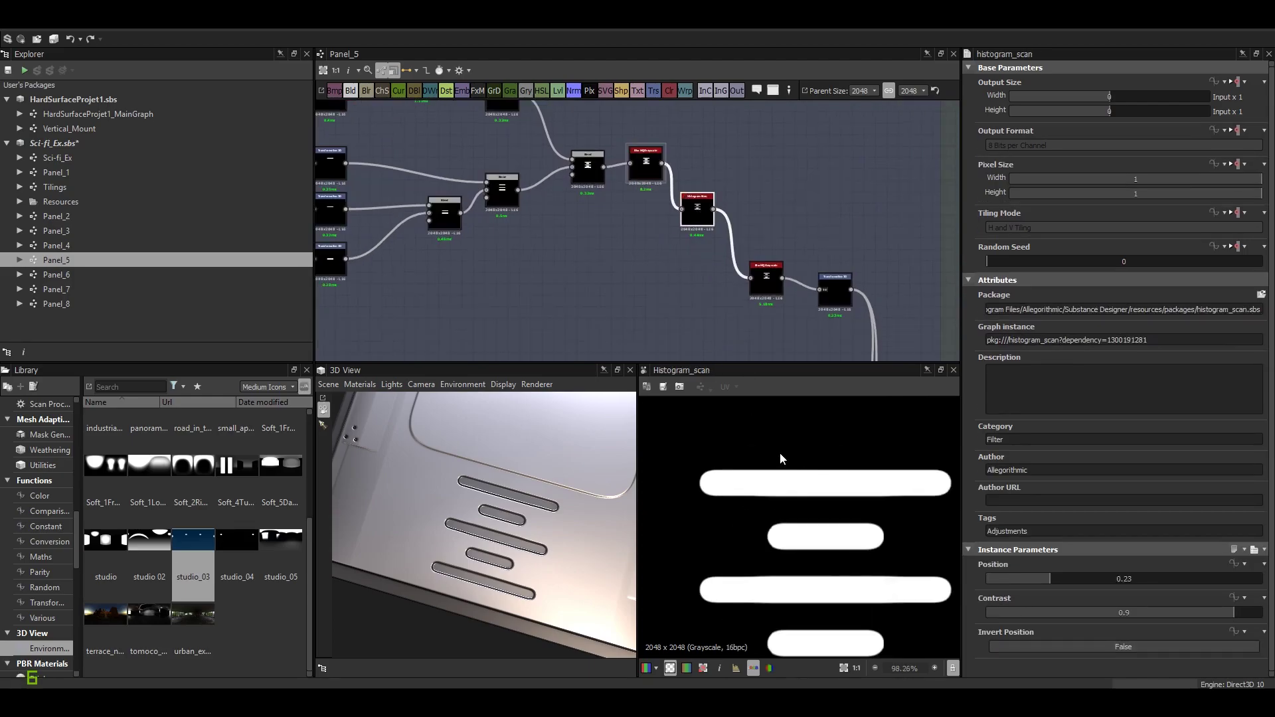
scroll(773, 475, down, 2)
scroll(745, 285, down, 2)
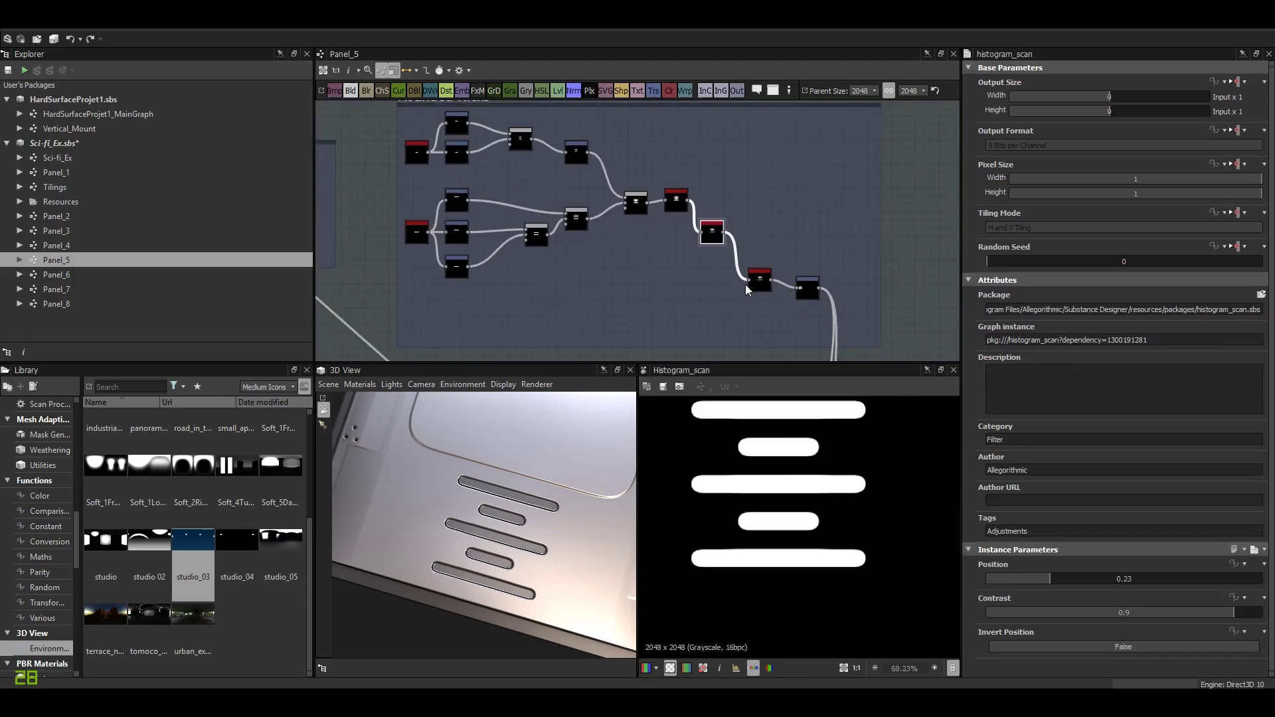
Preview the second Blur HQ Grayscale in Rounded Nicks and examine the softened edges of its slots.
middle_drag(745, 284, 702, 272)
double_click(729, 274)
scroll(783, 484, up, 4)
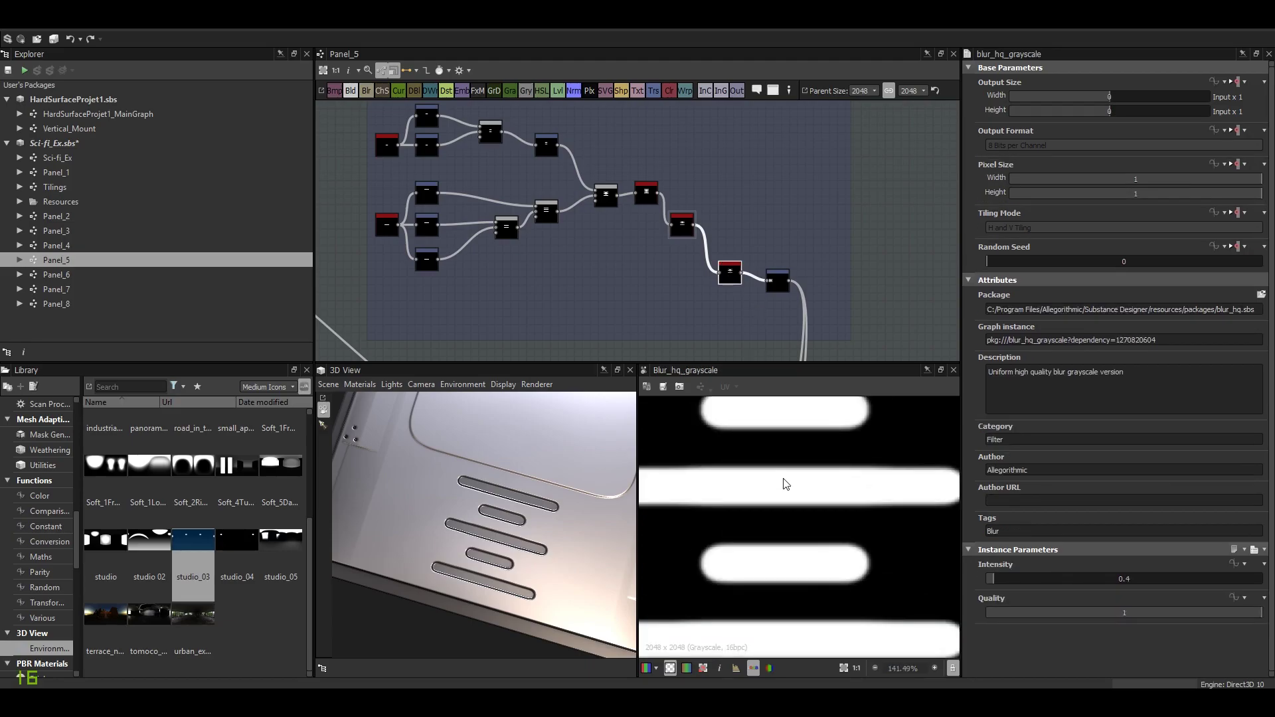
middle_drag(783, 484, 862, 499)
scroll(865, 507, down, 2)
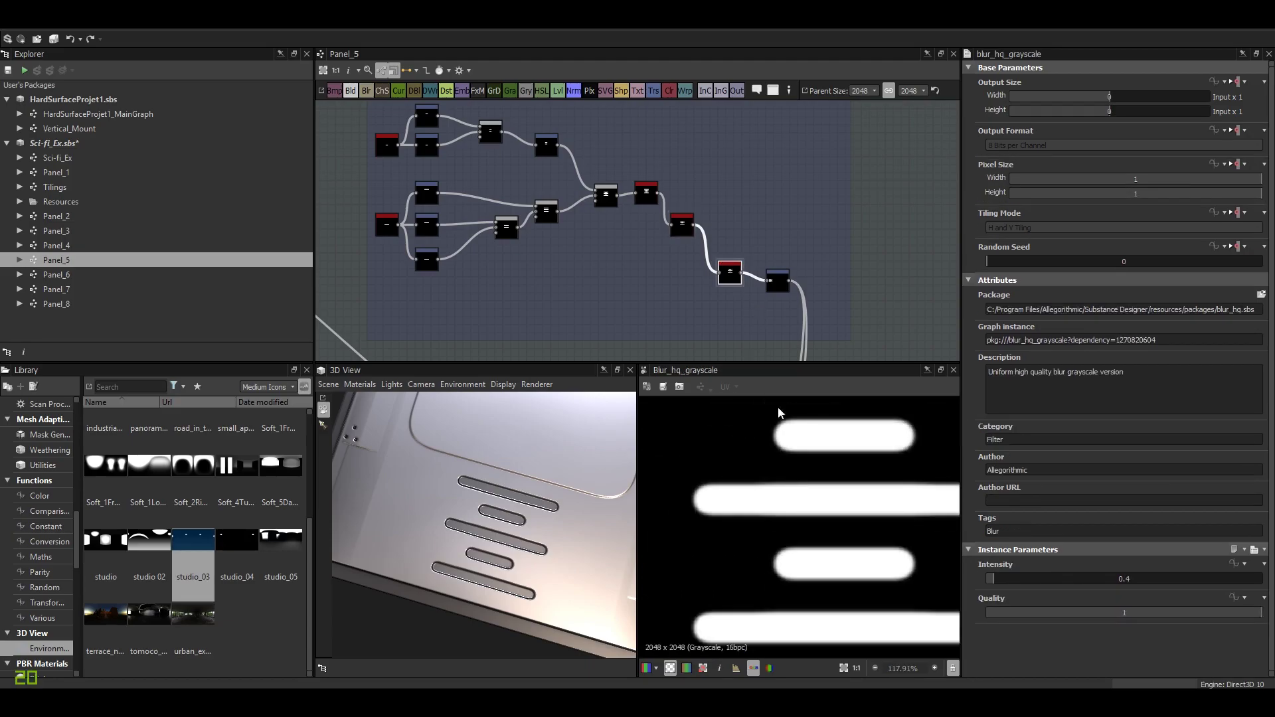
scroll(730, 273, down, 3)
middle_drag(664, 274, 676, 285)
scroll(721, 284, up, 2)
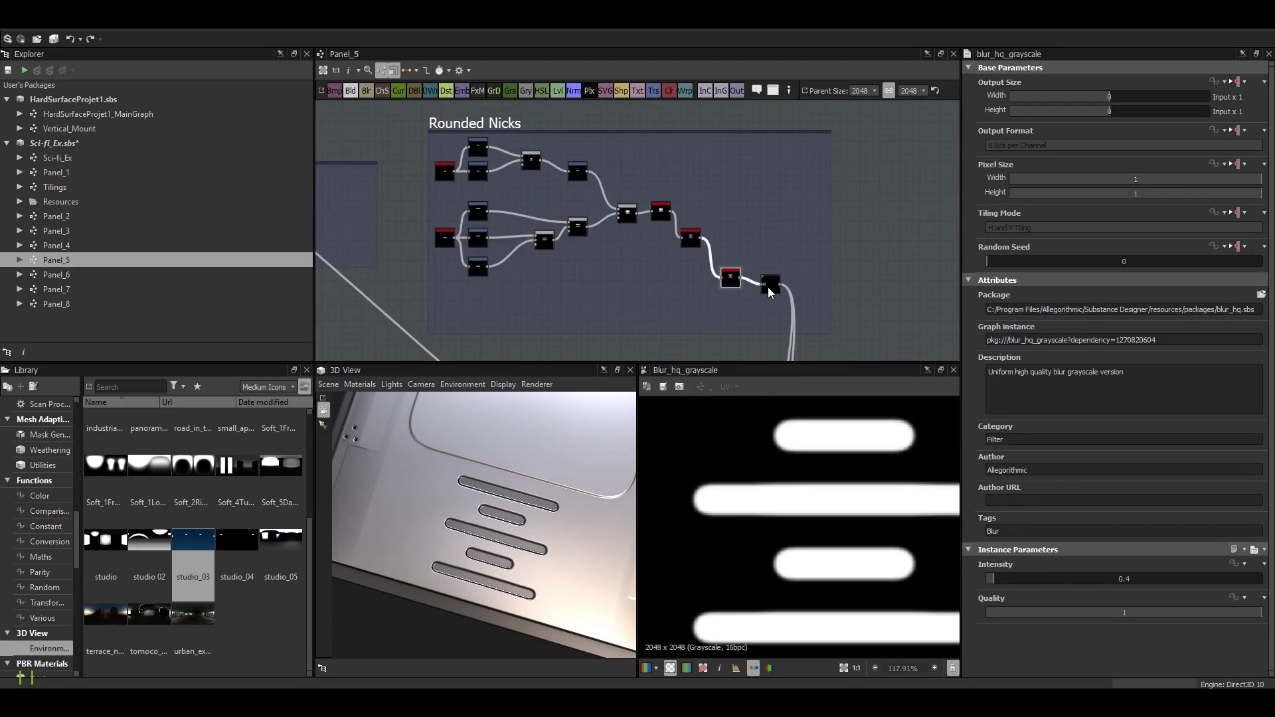
Preview the final Transformation 2D that positions the slots, then switch to the browser showing the ArtStation wireframe reference.
double_click(770, 284)
drag(520, 529, 492, 515)
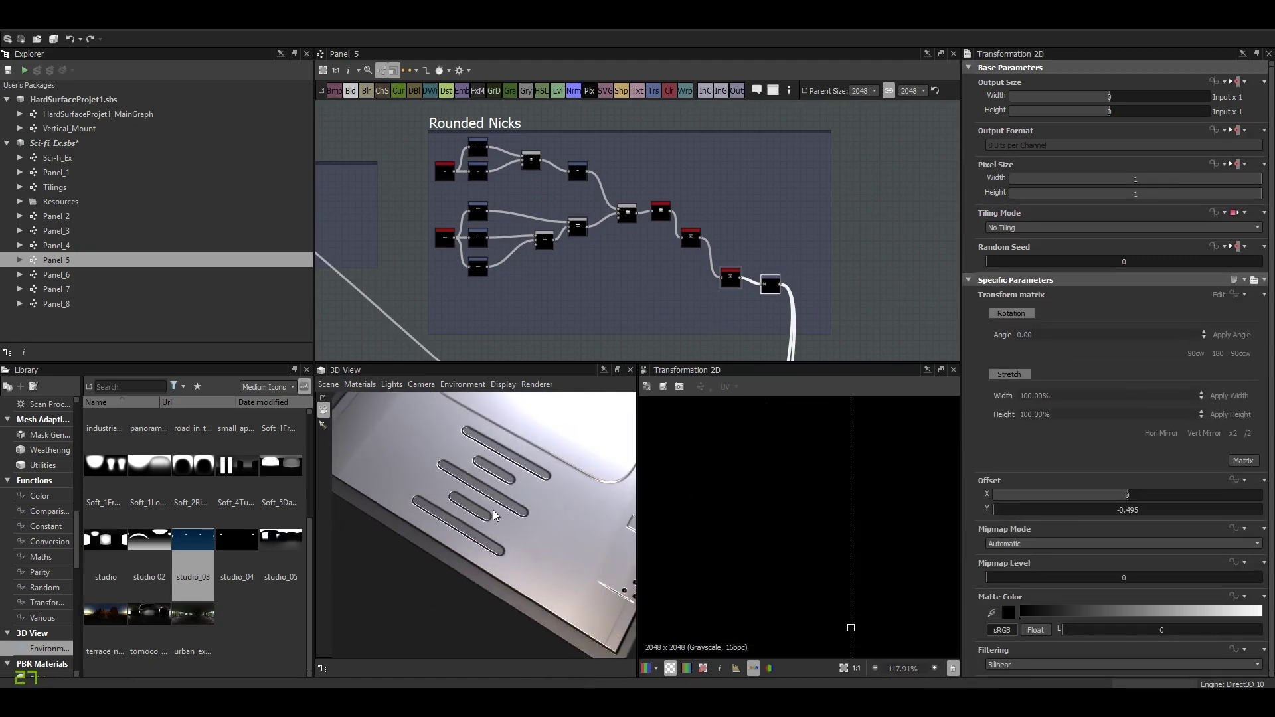
key(alt+Tab)
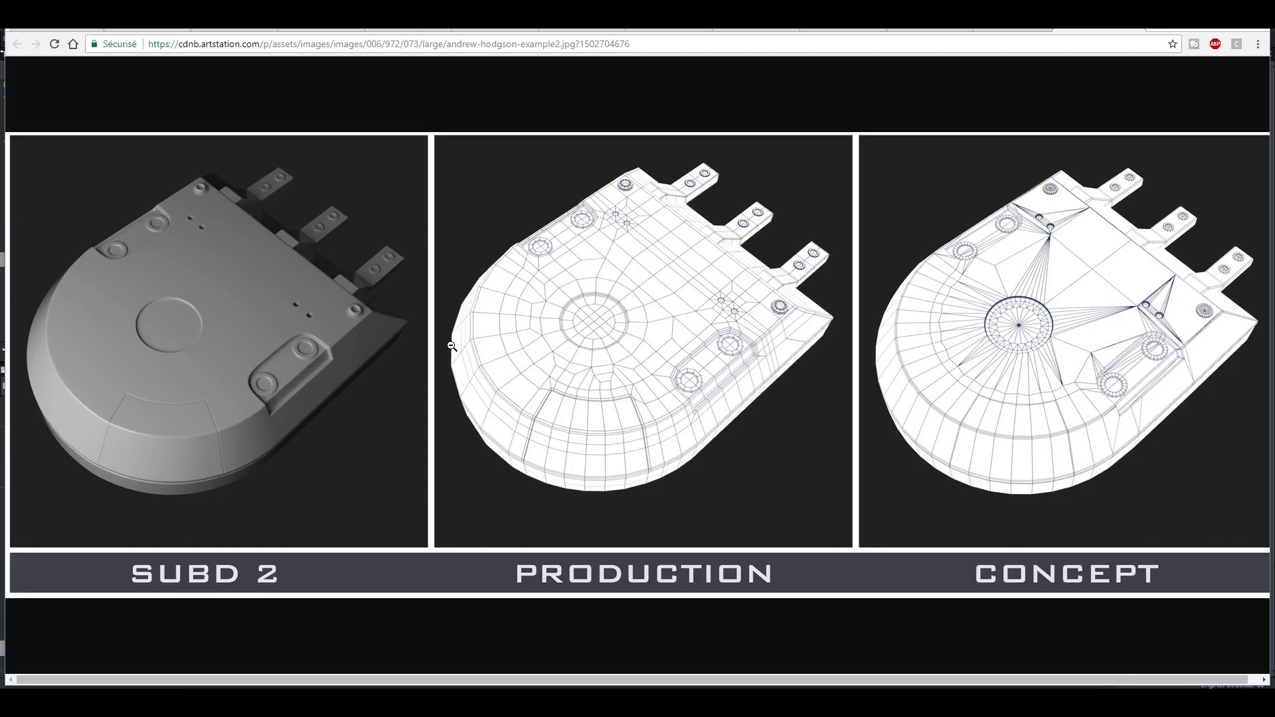
Examine the ArtStation wireframe reference of the slotted panel, return to Substance Designer and inspect the slots in the 3D view.
key(alt+Left)
click(505, 521)
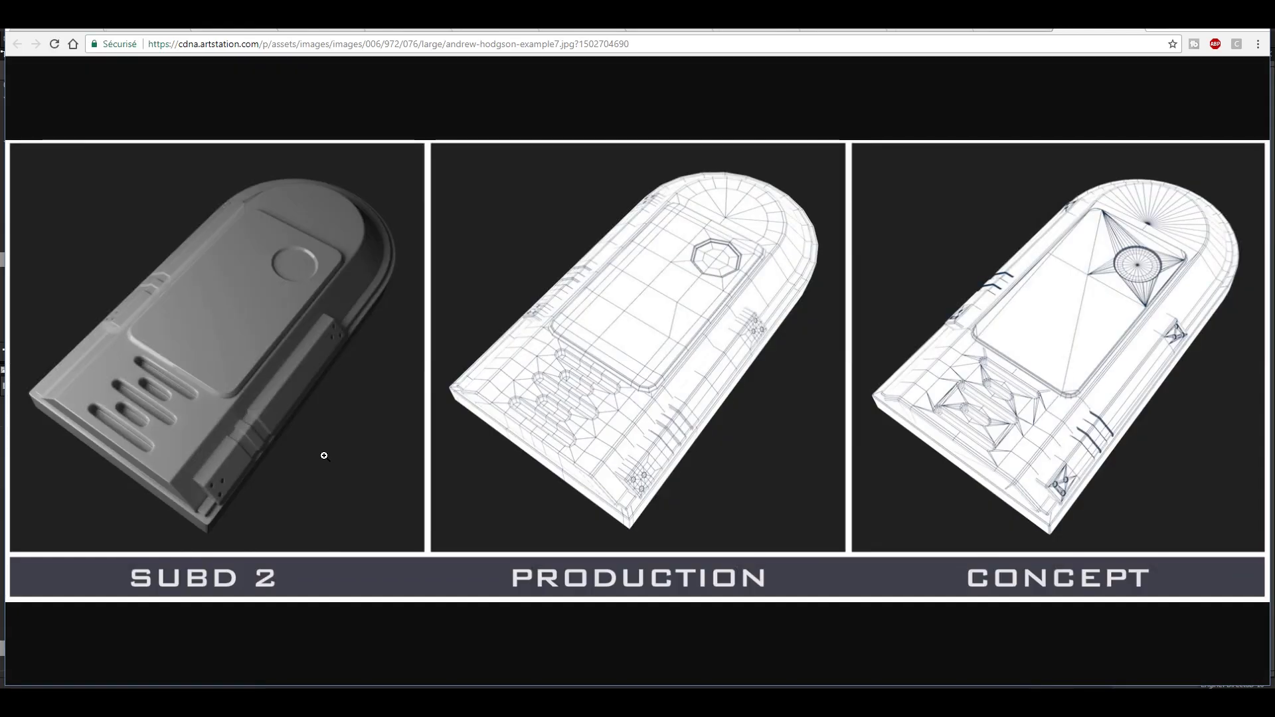
click(149, 439)
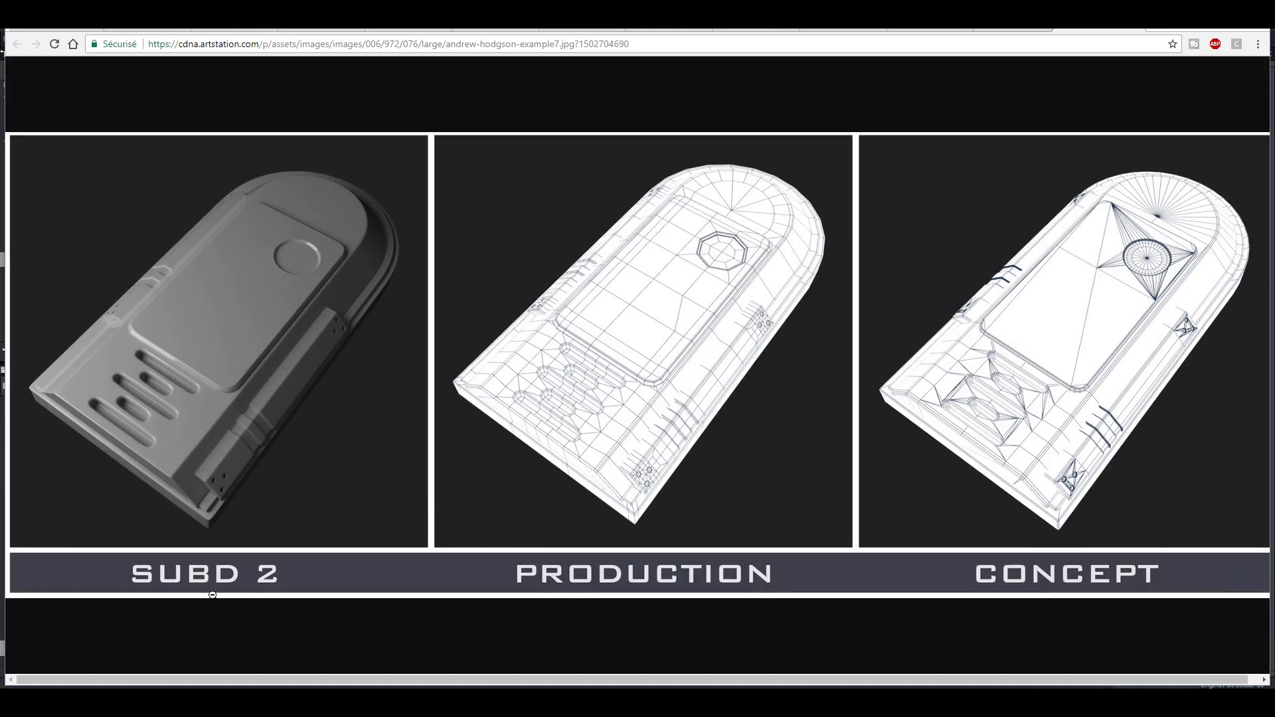
key(alt+Tab)
mouse_move(531, 537)
alt+mouse_down()
mouse_move(549, 546)
mouse_move(577, 532)
mouse_move(526, 535)
mouse_move(537, 555)
alt+mouse_up()
scroll(695, 257, up, 4)
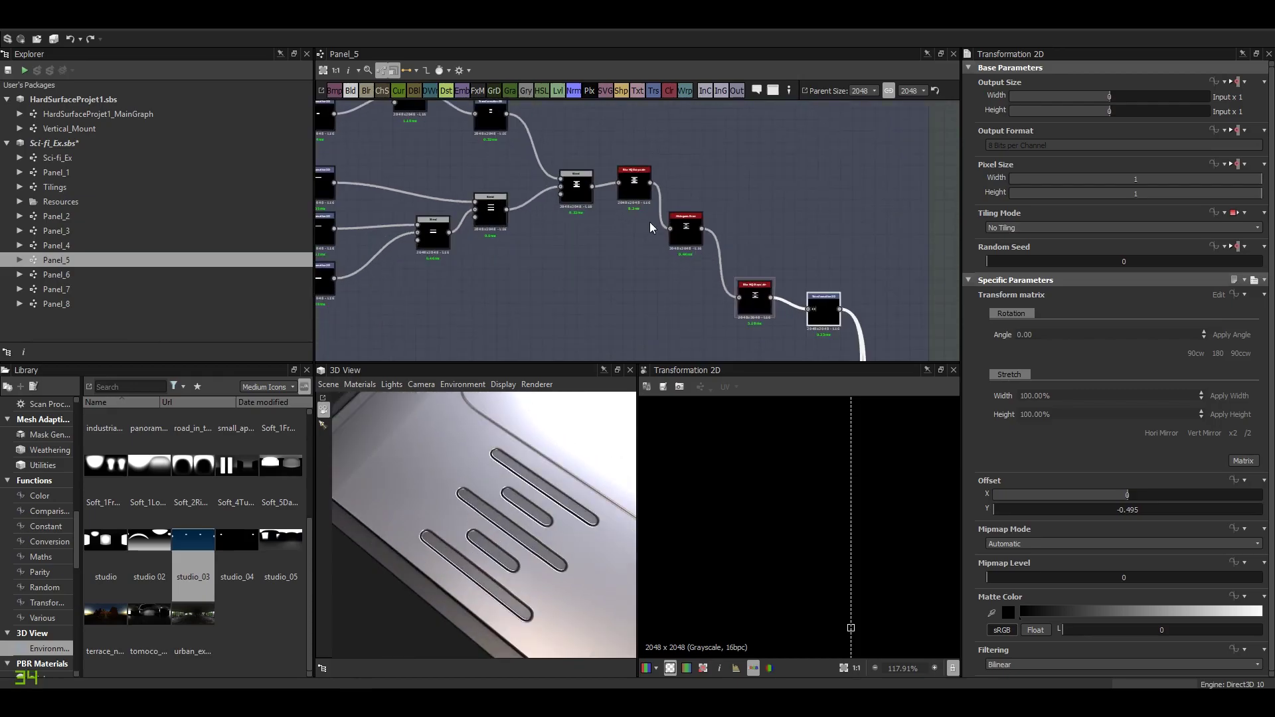
Set the Rounded Nicks short-bar Shape's Size X to 0.13 and slightly reduce the long-bar Shape's Size X.
middle_drag(700, 242, 709, 245)
middle_drag(555, 235, 708, 262)
double_click(476, 169)
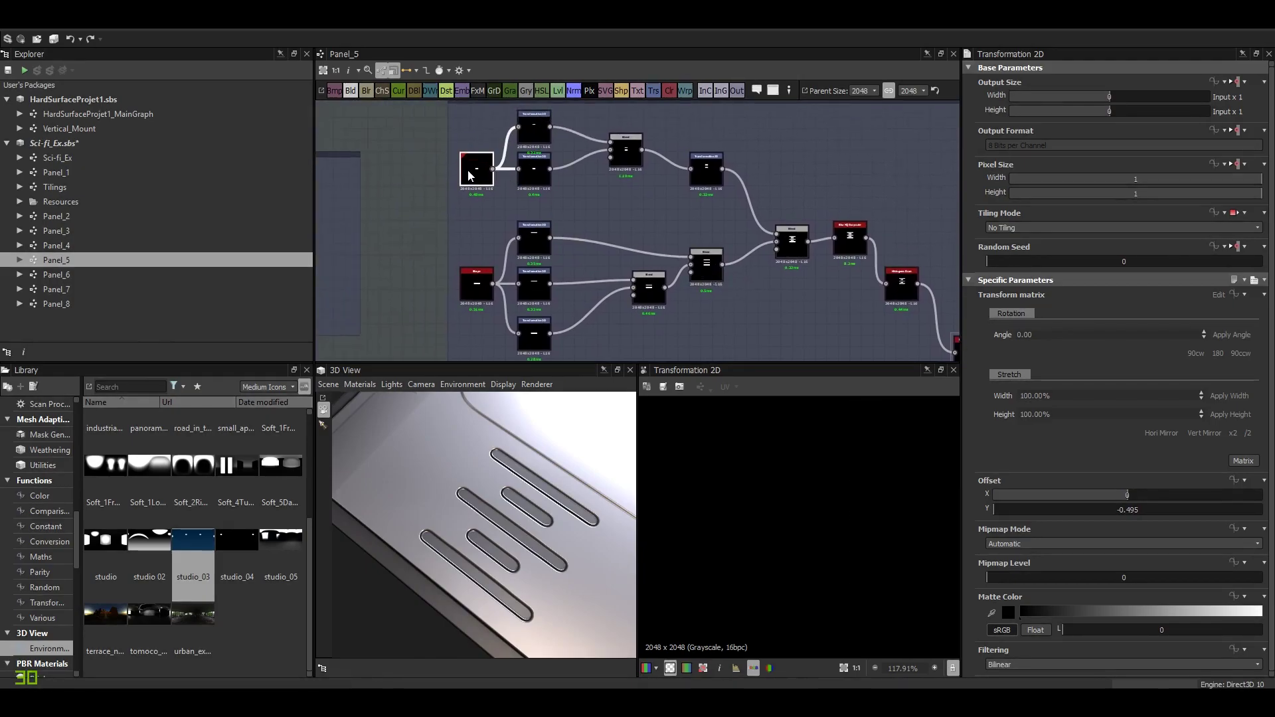
scroll(1057, 631, down, 2)
scroll(1056, 626, down, 2)
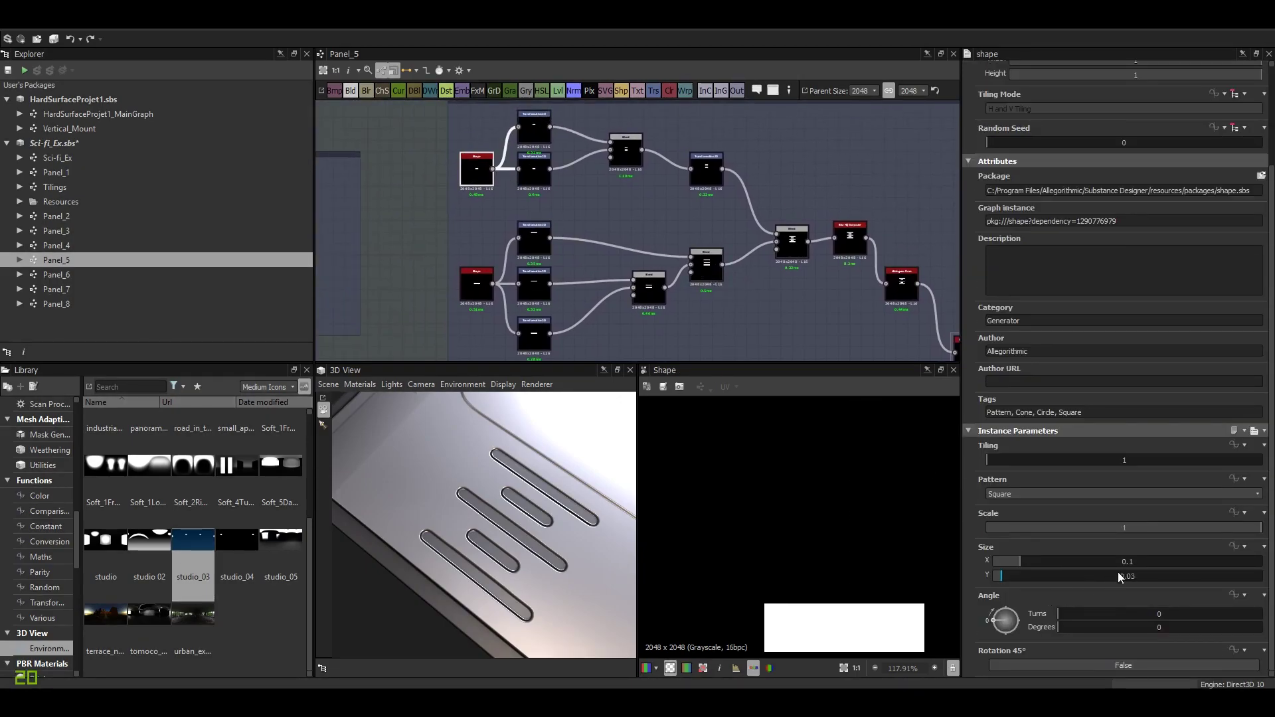
click(1038, 560)
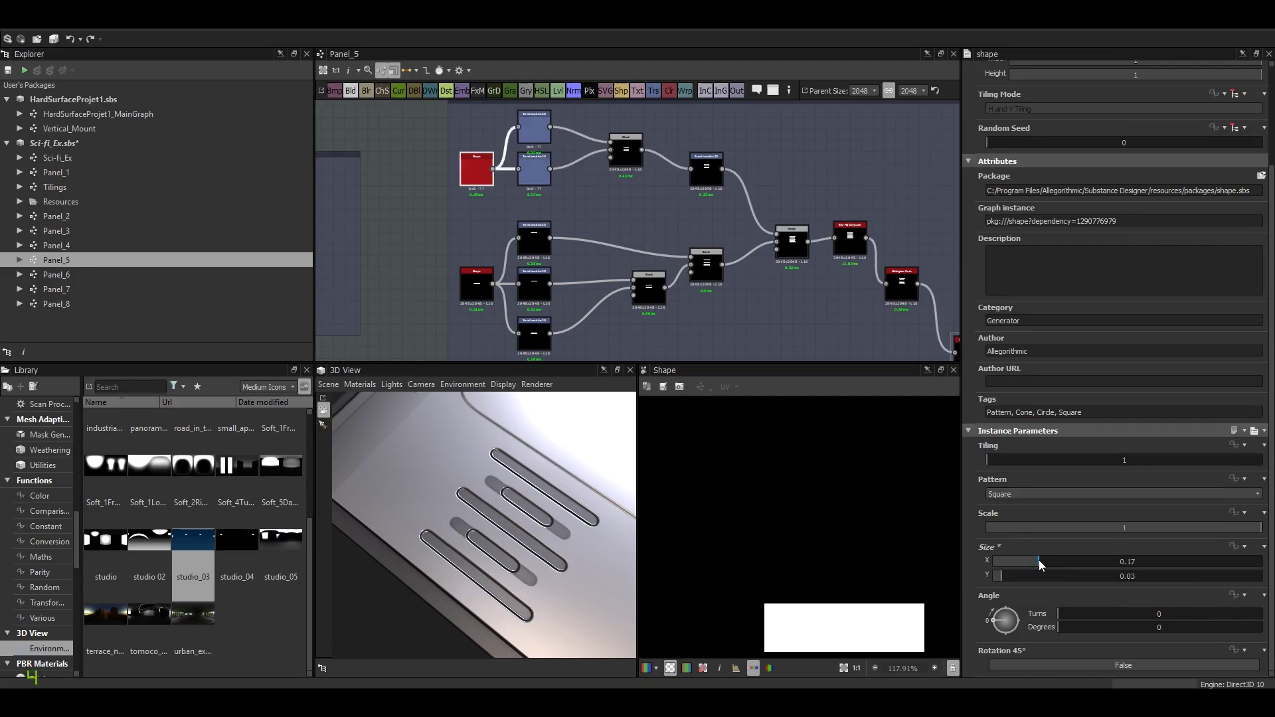
drag(1039, 561, 1028, 562)
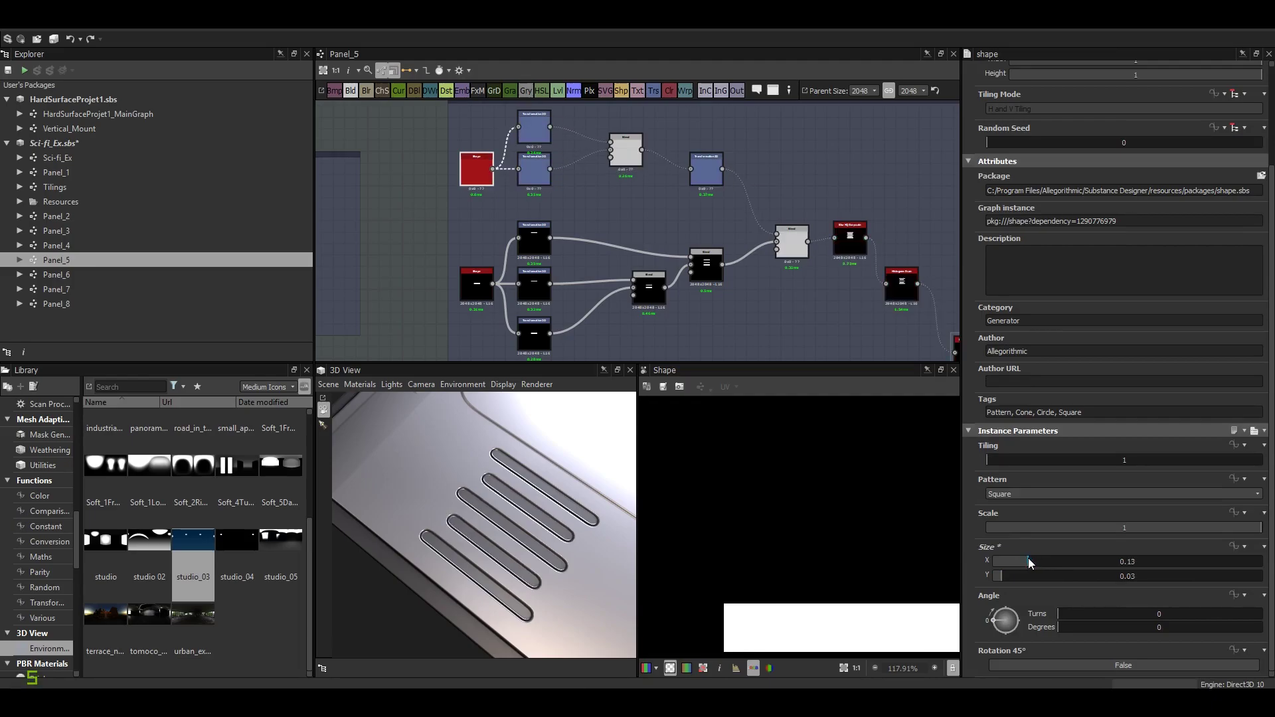
double_click(483, 291)
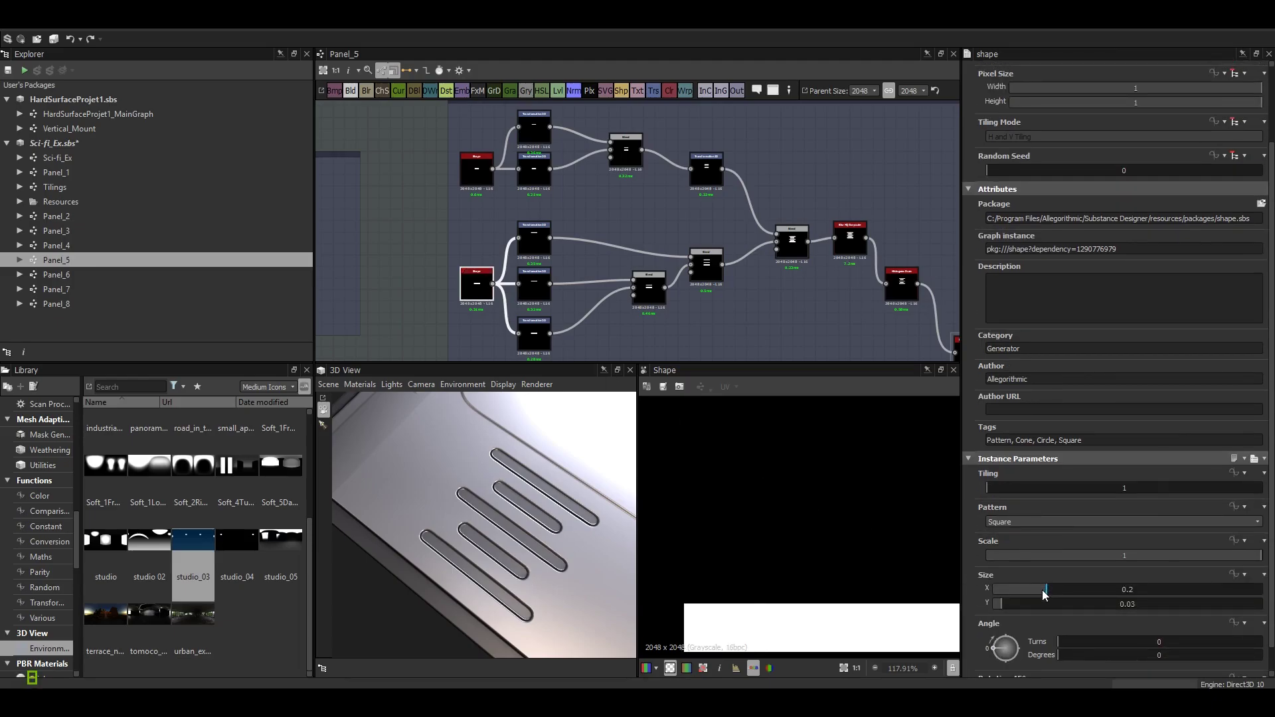
drag(1045, 594, 1039, 592)
Try an Intensity of 1.35 on the first Blur HQ Grayscale and Positions of 0.16, 0.24 and 0.12 on the Histogram Scan.
middle_drag(773, 256, 621, 228)
double_click(697, 211)
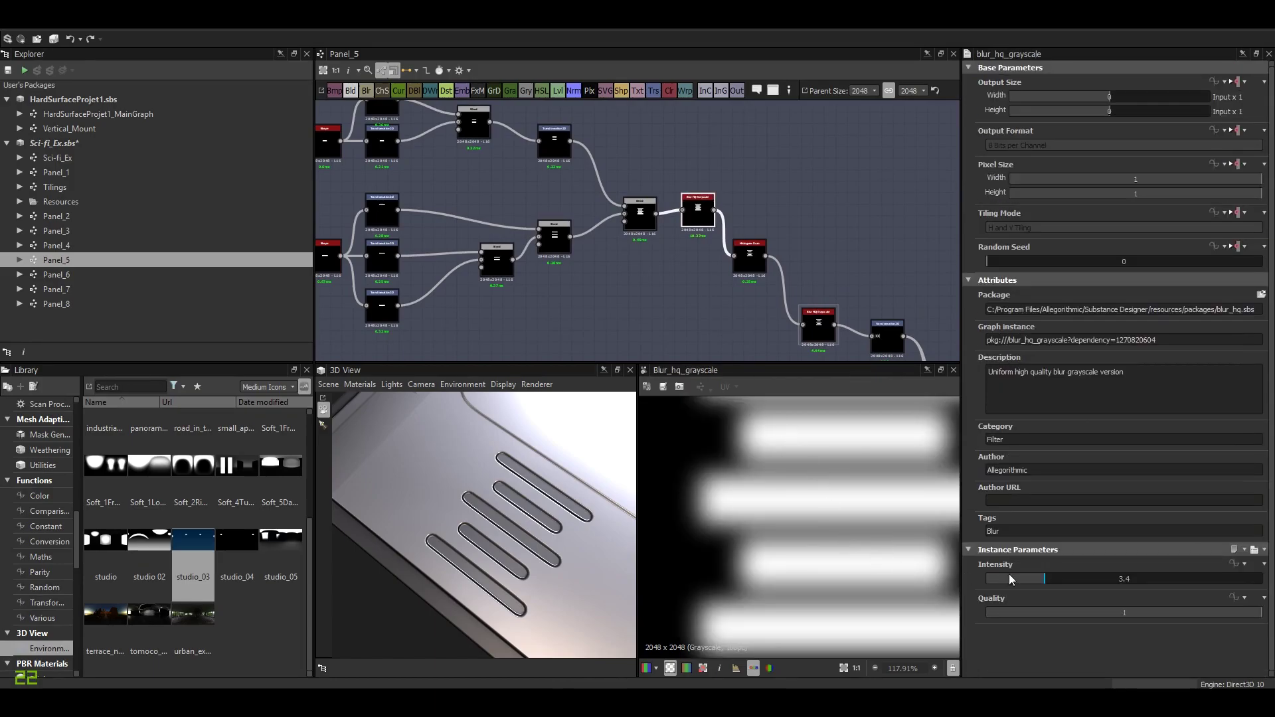
click(1021, 579)
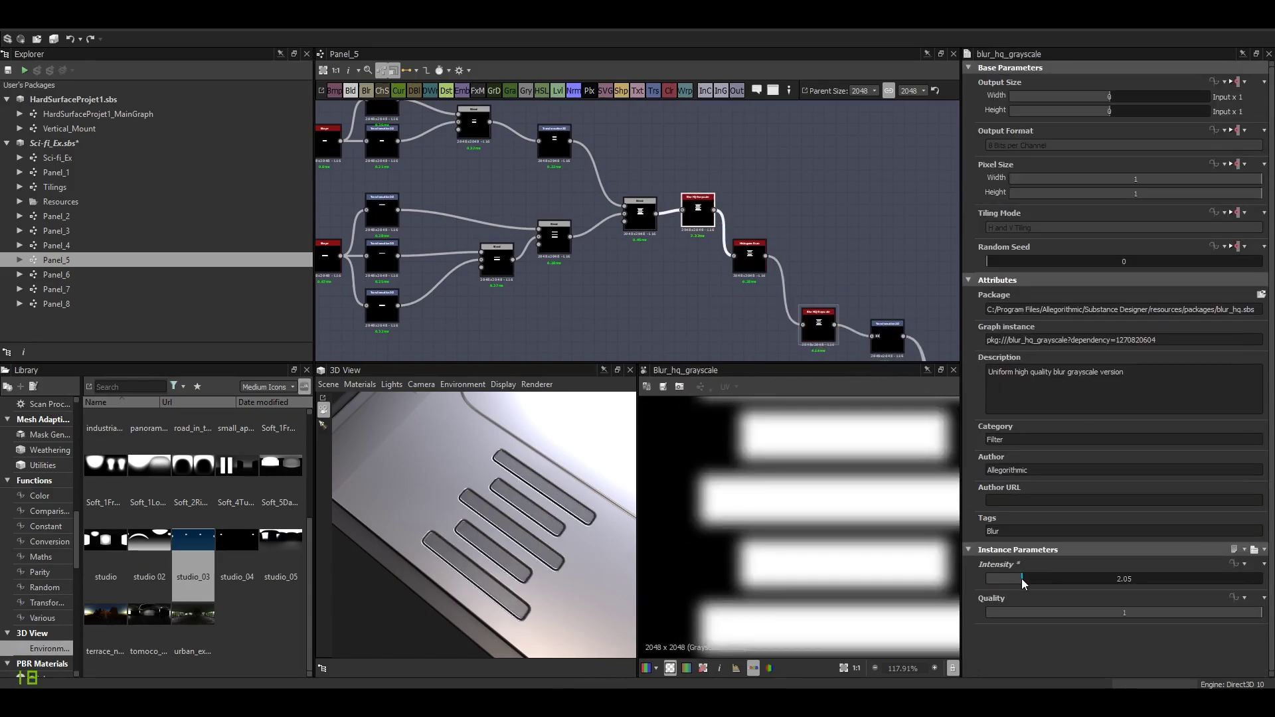
click(1009, 576)
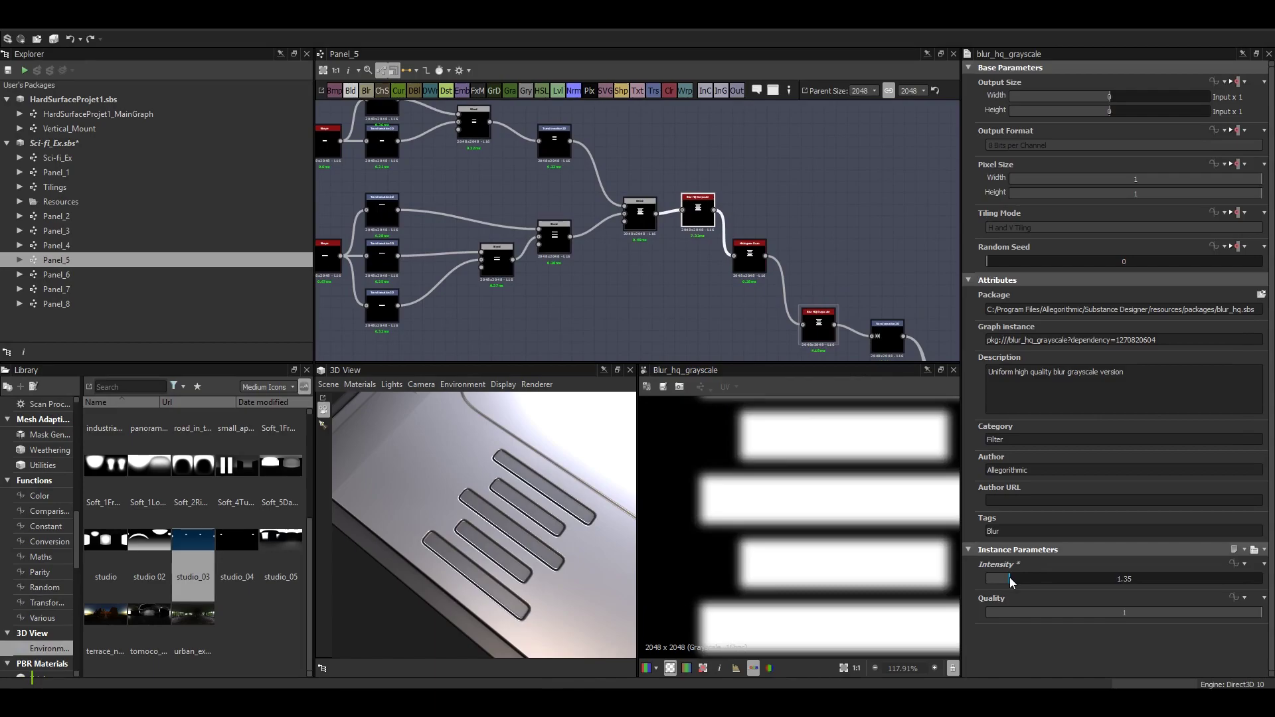
double_click(749, 254)
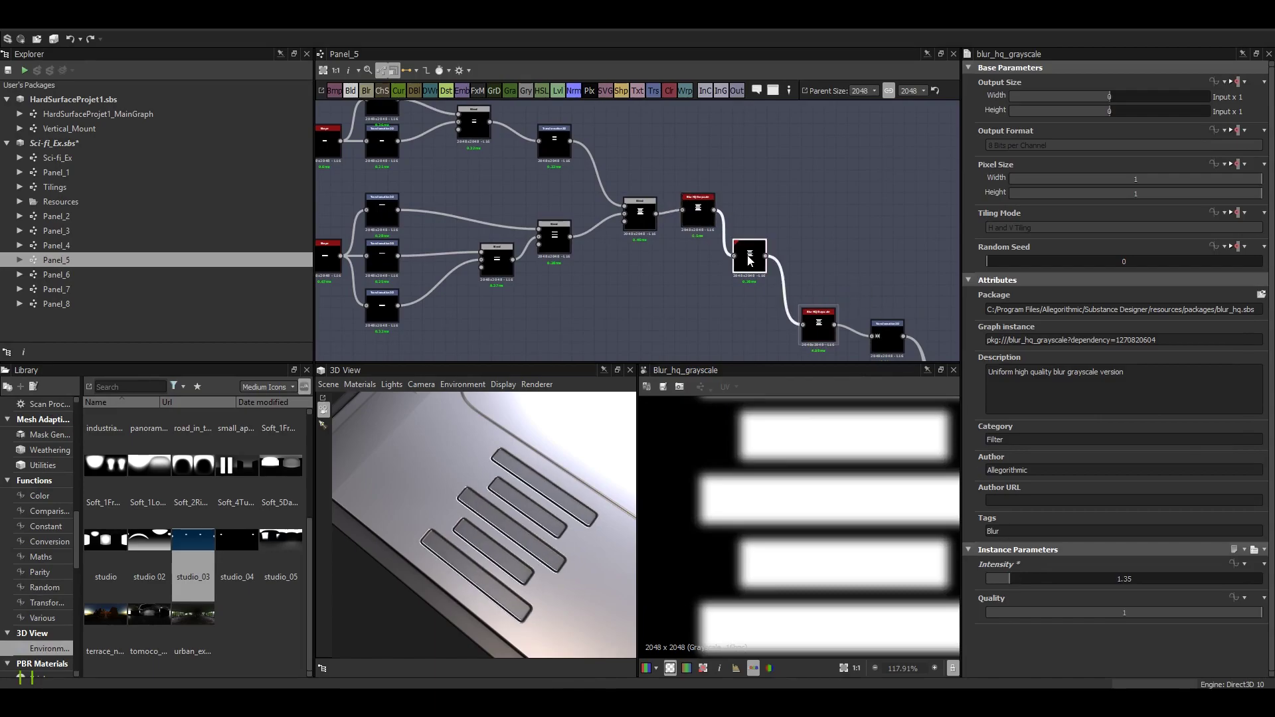
click(1032, 577)
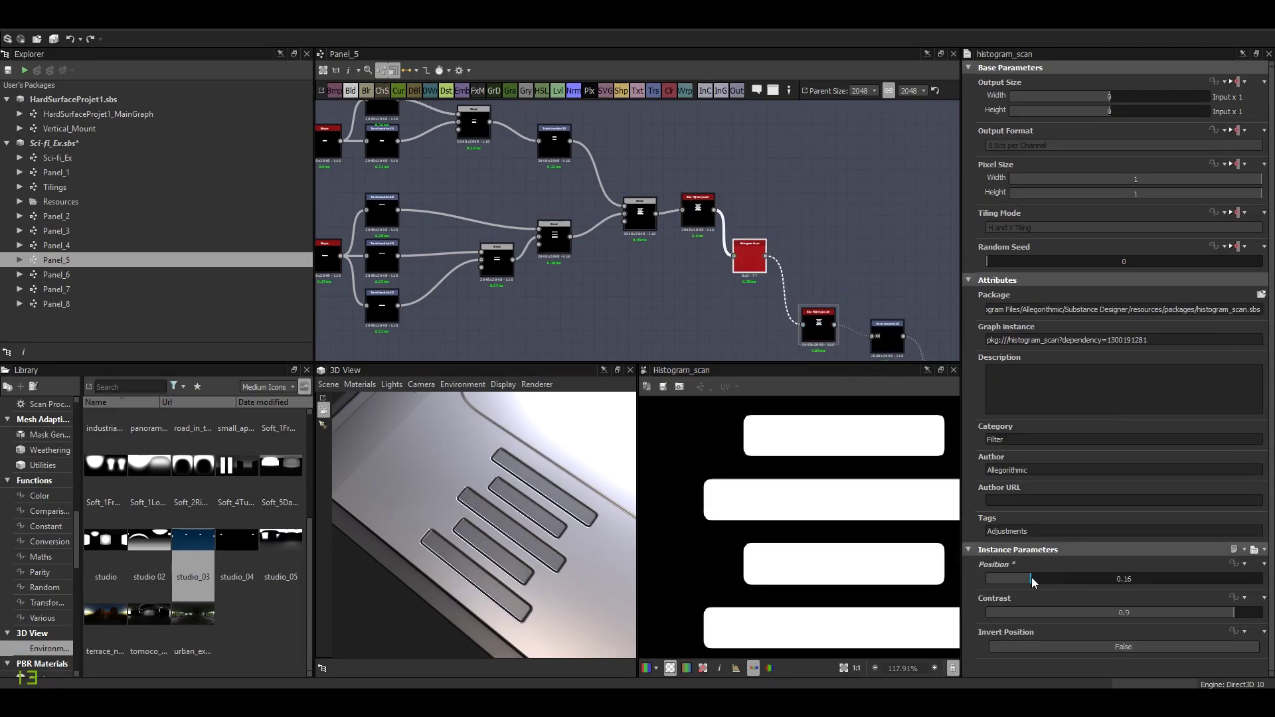
click(1050, 576)
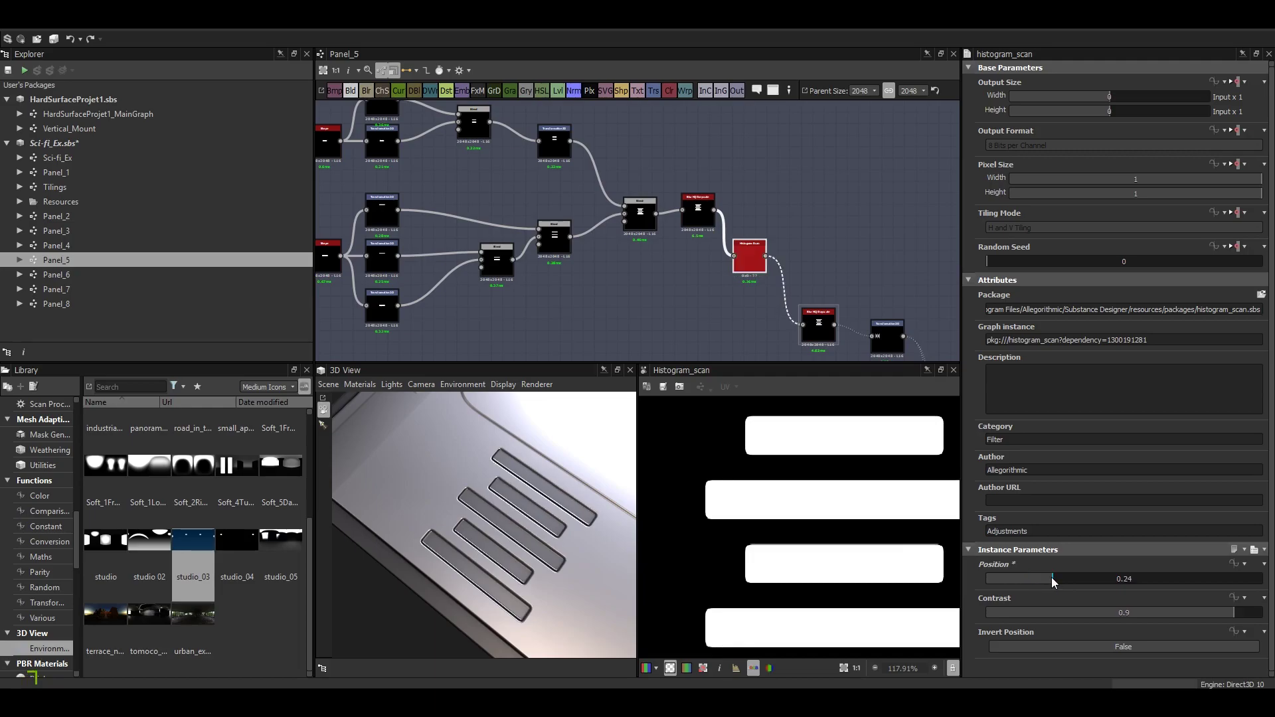
click(1020, 579)
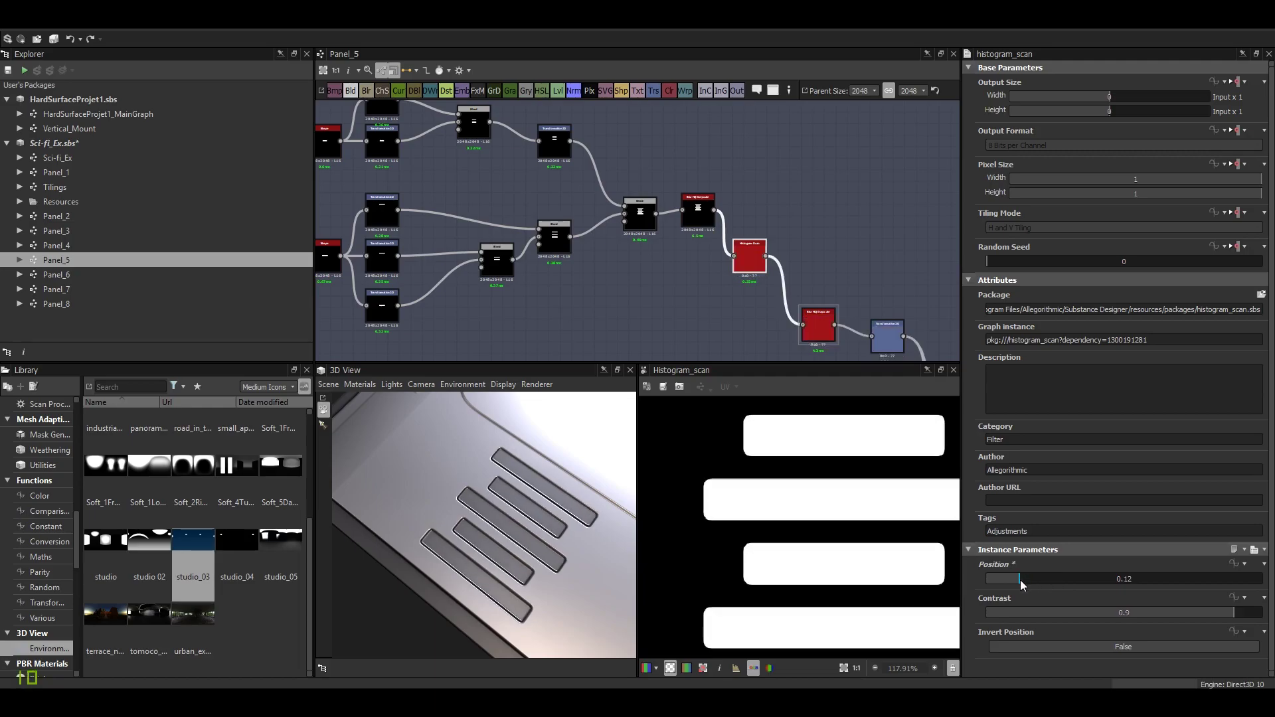
Undo the recent Histogram Scan and blur changes and check the slots in the 3D view.
key(ctrl+z)
key(ctrl+z)
key(ctrl+z)
key(ctrl+z)
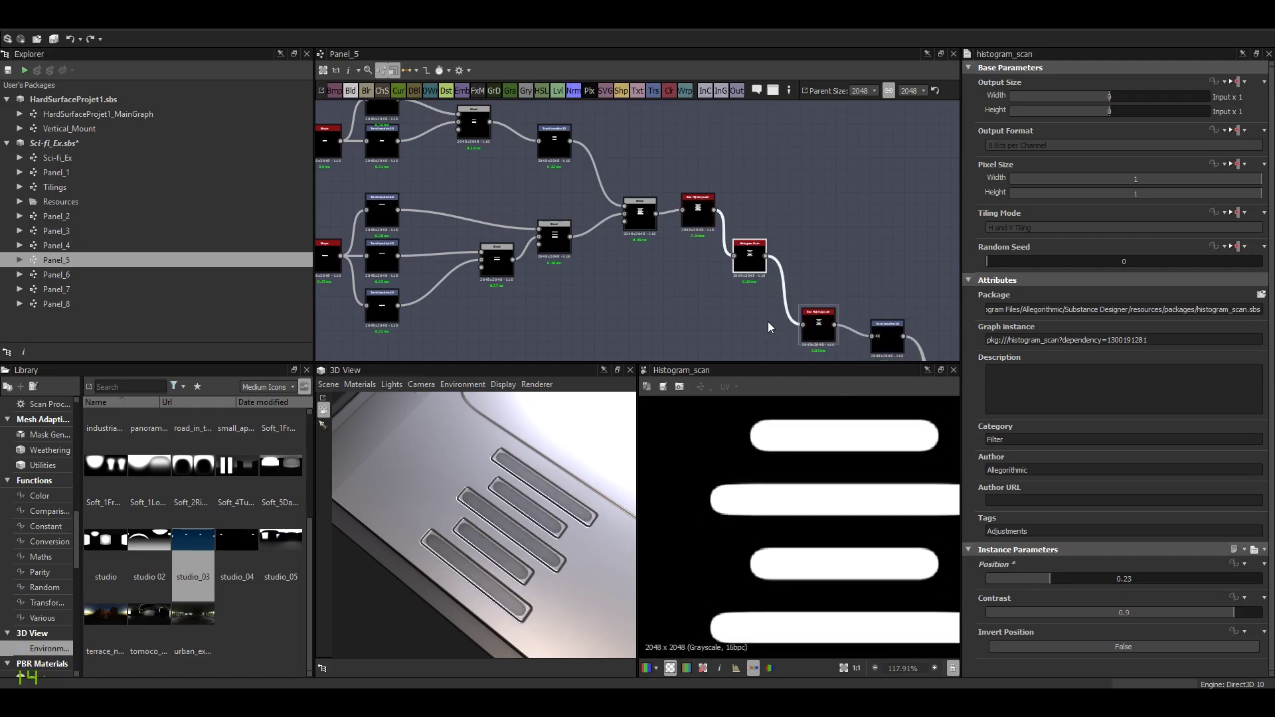
drag(512, 548, 551, 516)
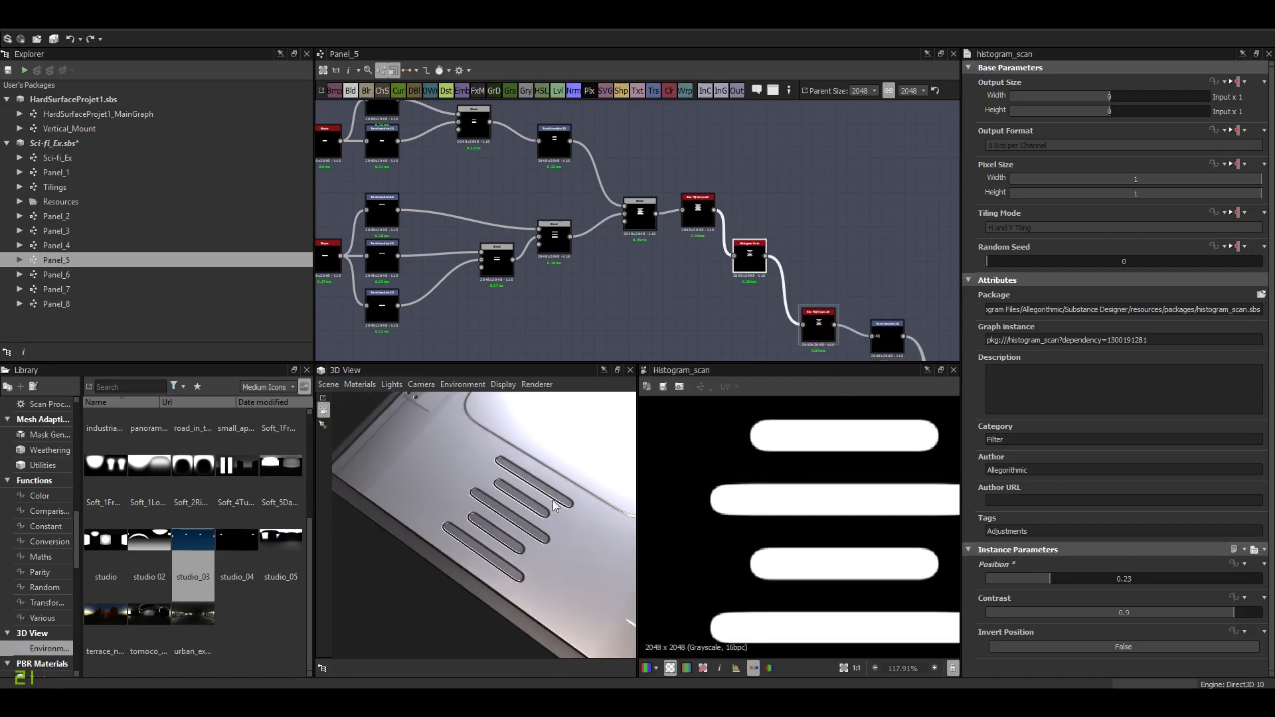
Set the short-bar Shape's Size X to 0.1 and check the slots in the 3D view.
scroll(531, 195, down, 3)
click(408, 157)
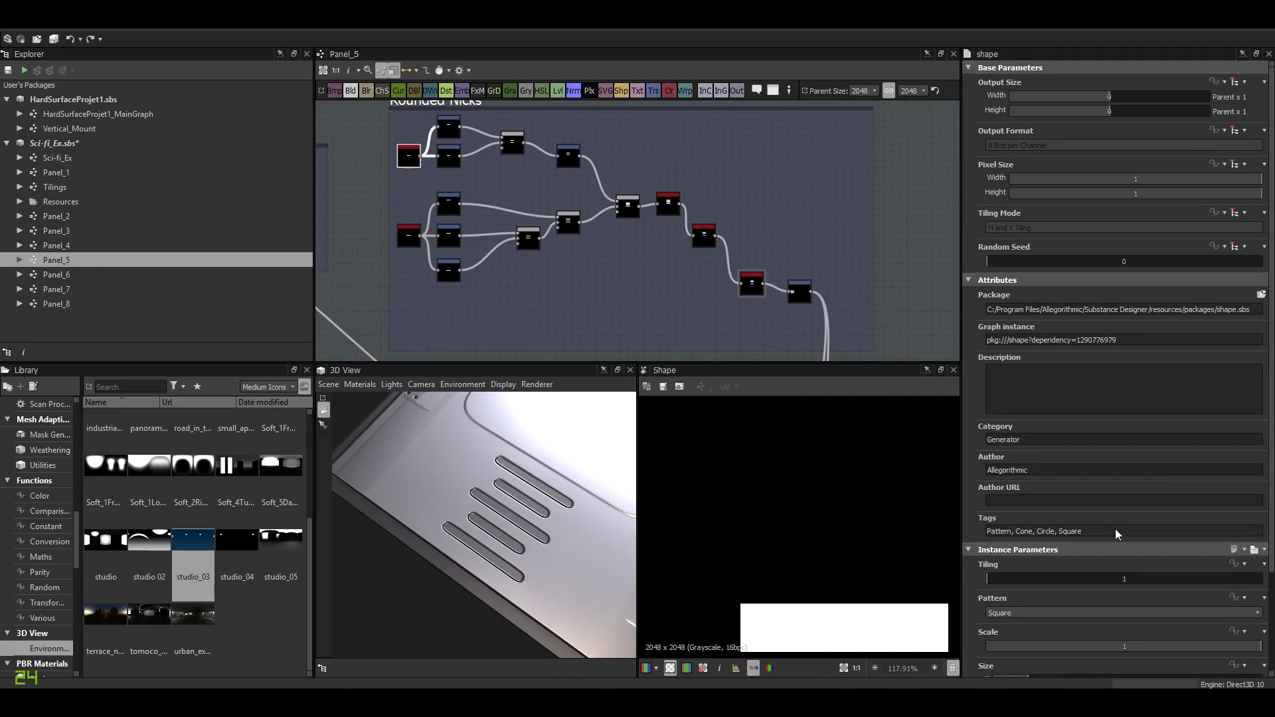
scroll(1086, 639, down, 3)
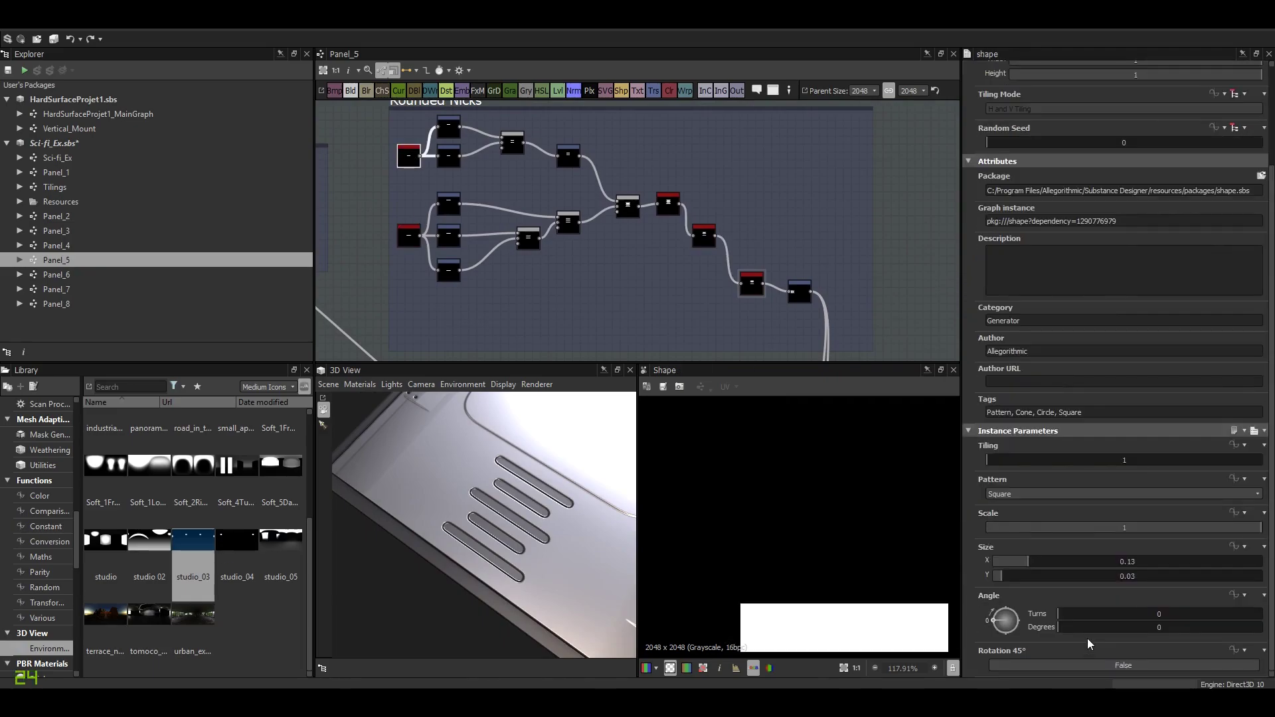
click(1019, 561)
mouse_move(571, 534)
mouse_down()
mouse_move(579, 551)
mouse_move(575, 529)
mouse_up()
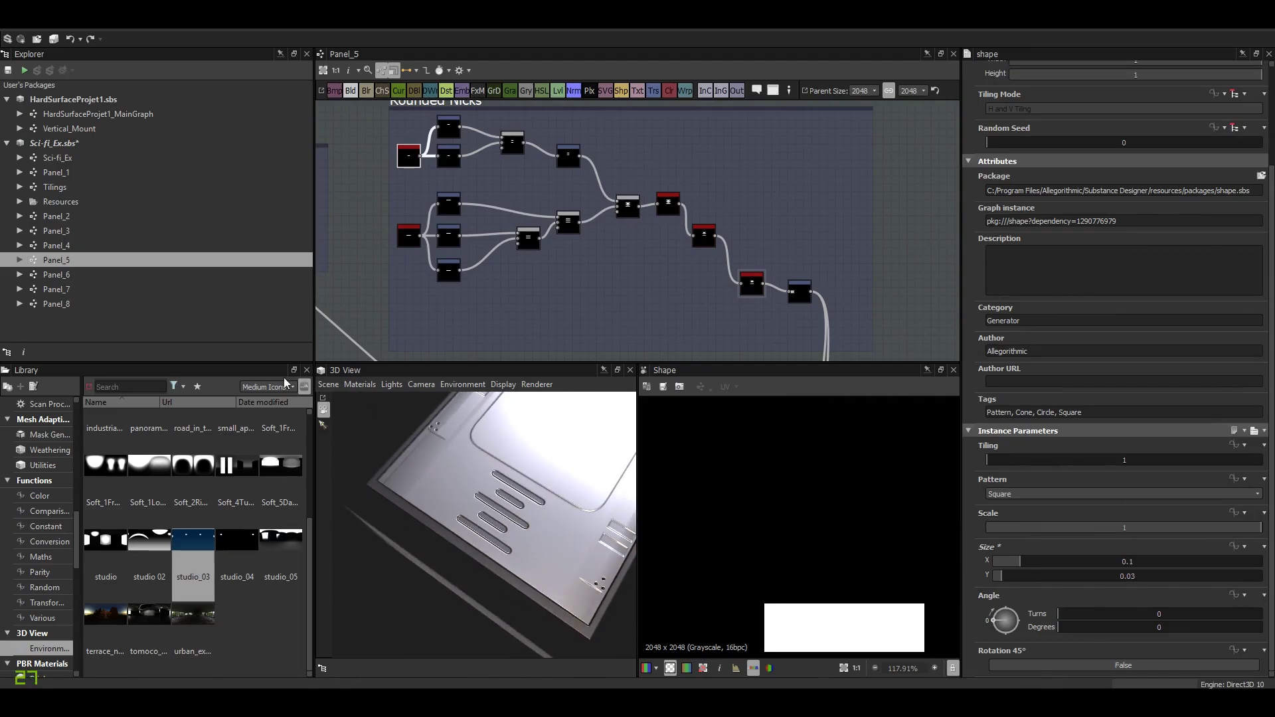
Open the Panel_6 graph and examine its slotted bracket in the 3D view.
click(73, 272)
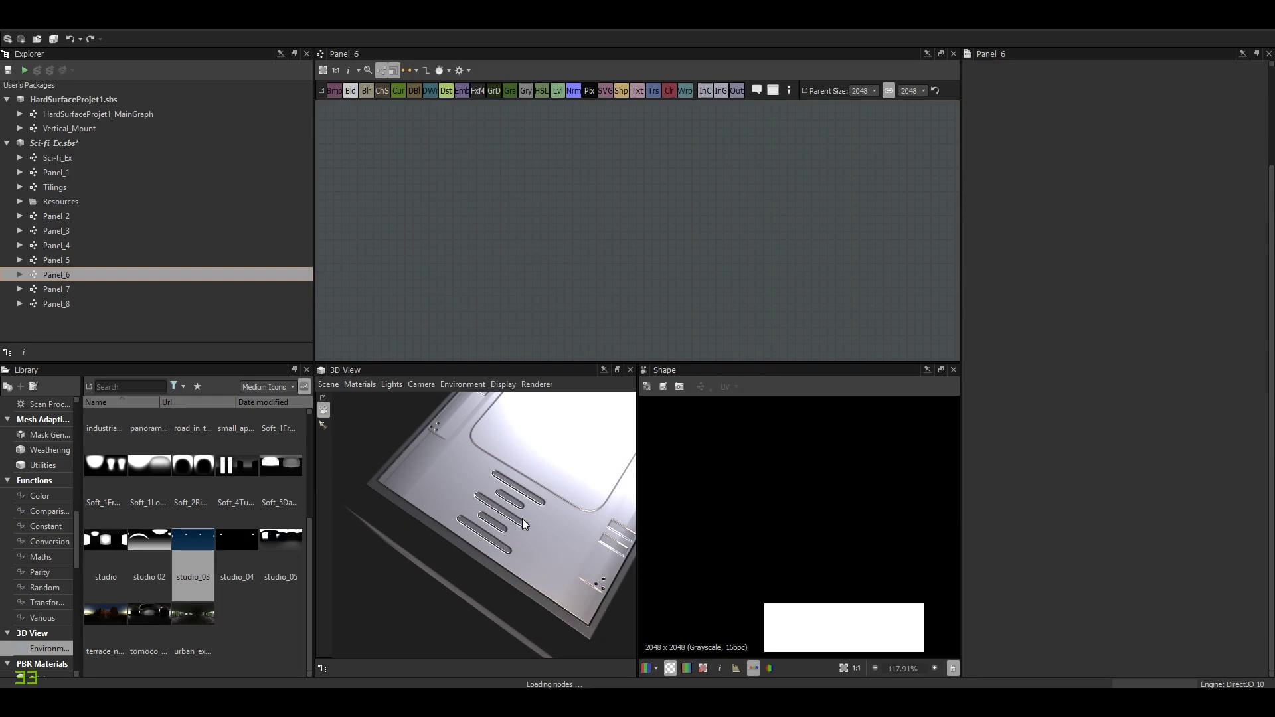
drag(522, 519, 499, 534)
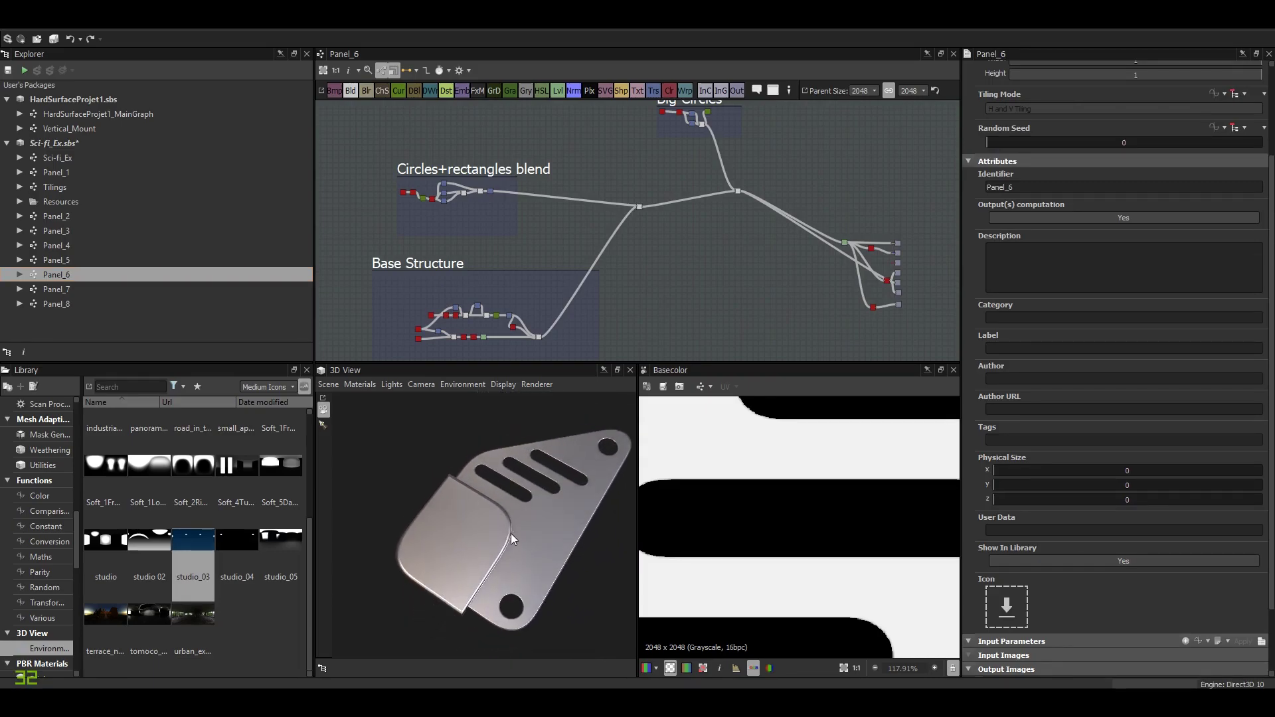
Open the Panel_7 graph and display it on the high-resolution plane in the 3D view.
click(61, 290)
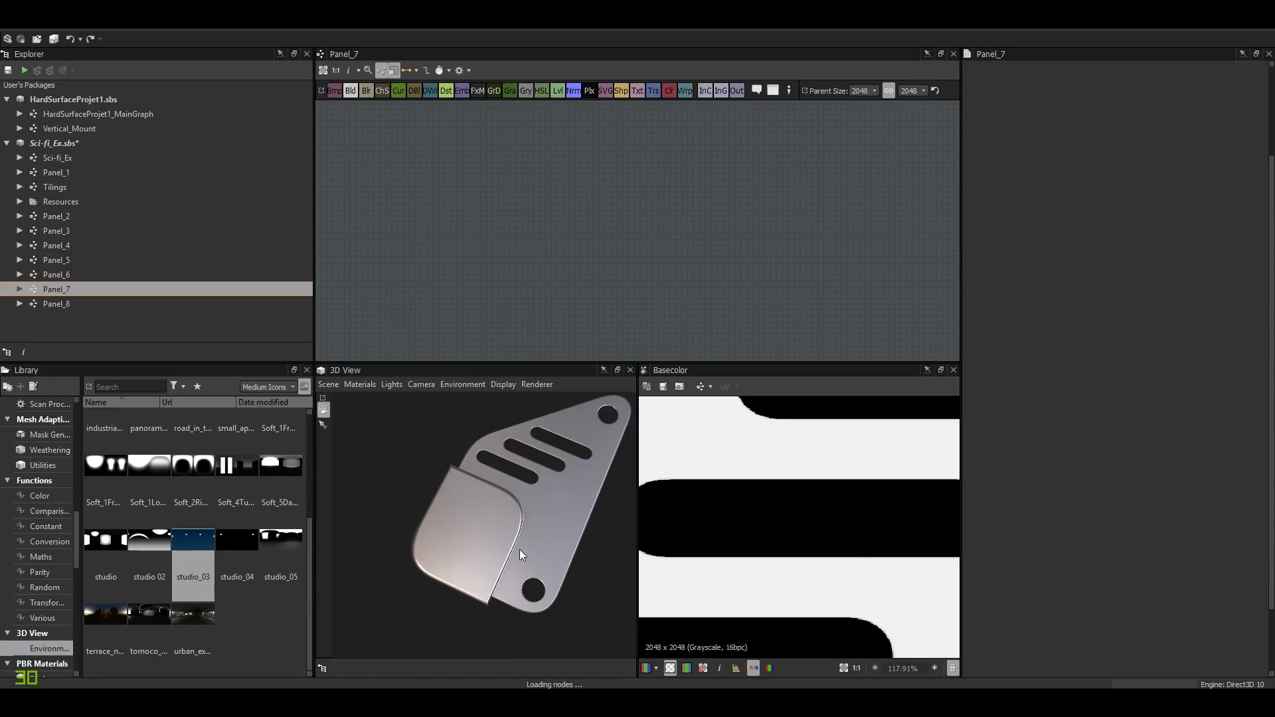
drag(527, 511, 369, 487)
click(329, 385)
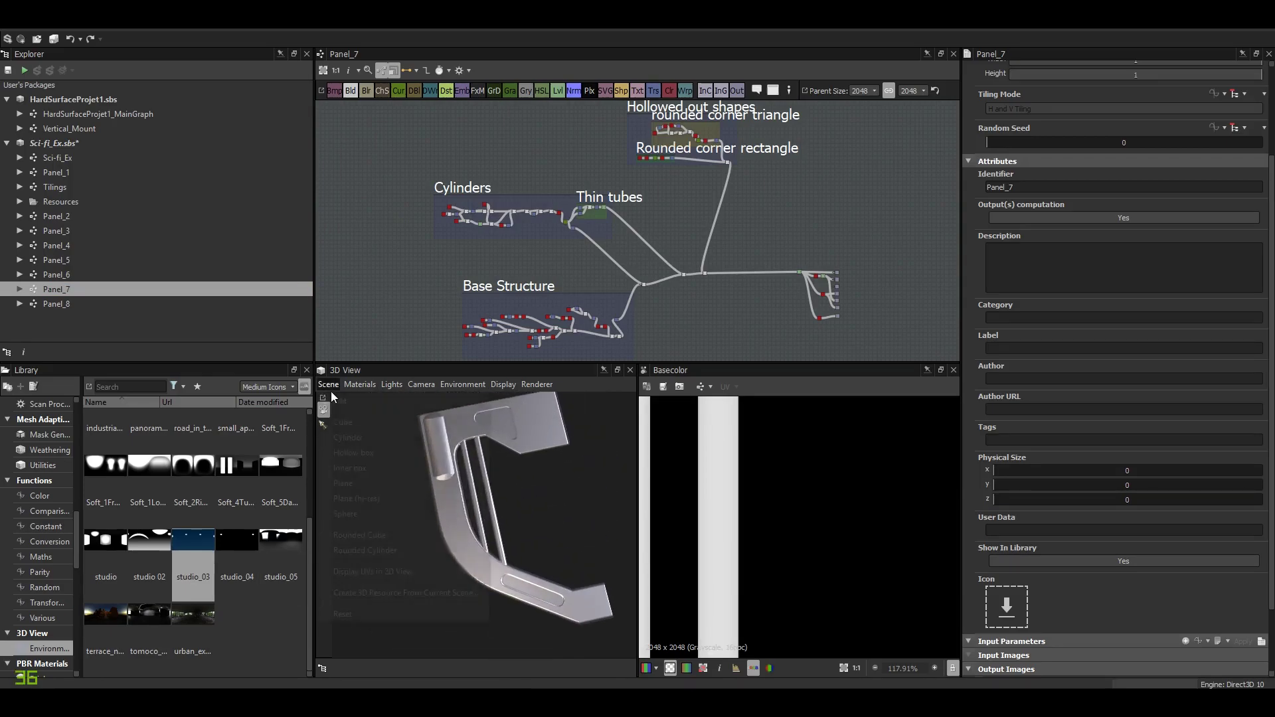
click(360, 498)
mouse_move(493, 549)
mouse_down()
mouse_move(485, 573)
mouse_move(550, 540)
mouse_move(487, 560)
mouse_move(505, 531)
mouse_up()
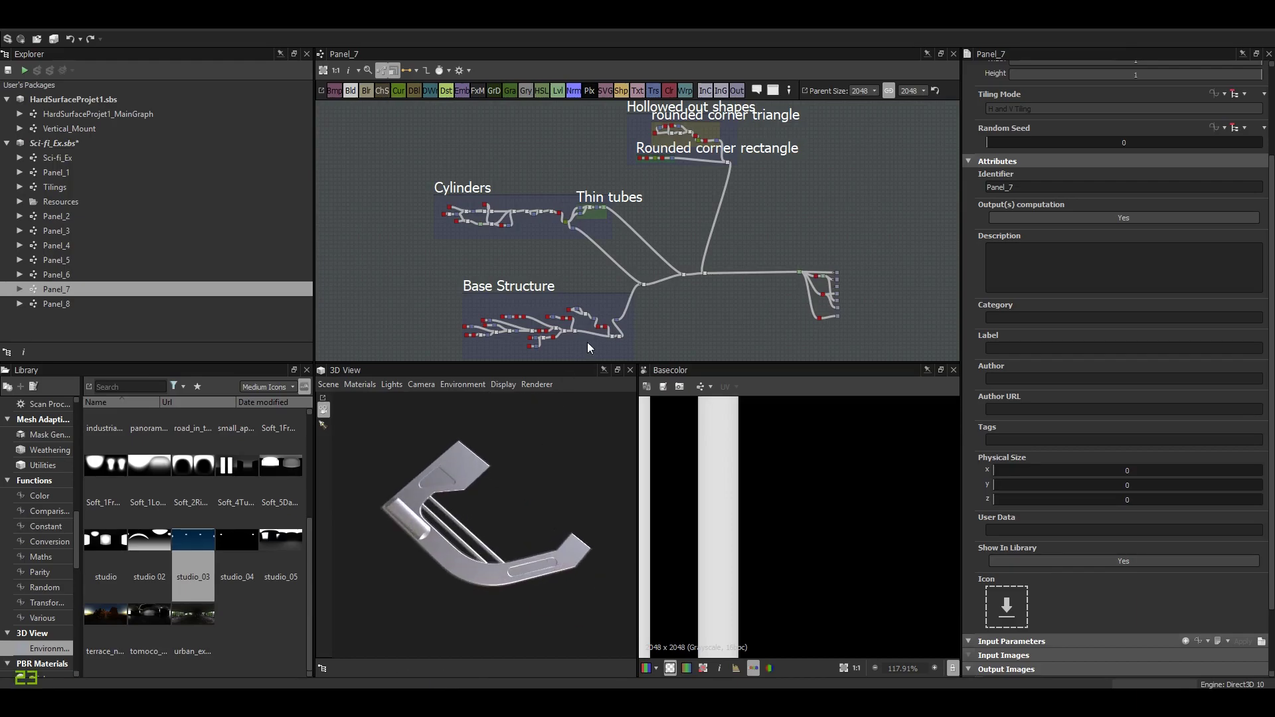
Inspect the Panel_7 bracket in 3D and preview the first bar Shape in its Base Structure.
scroll(587, 341, up, 5)
drag(602, 395, 435, 538)
scroll(433, 561, up, 3)
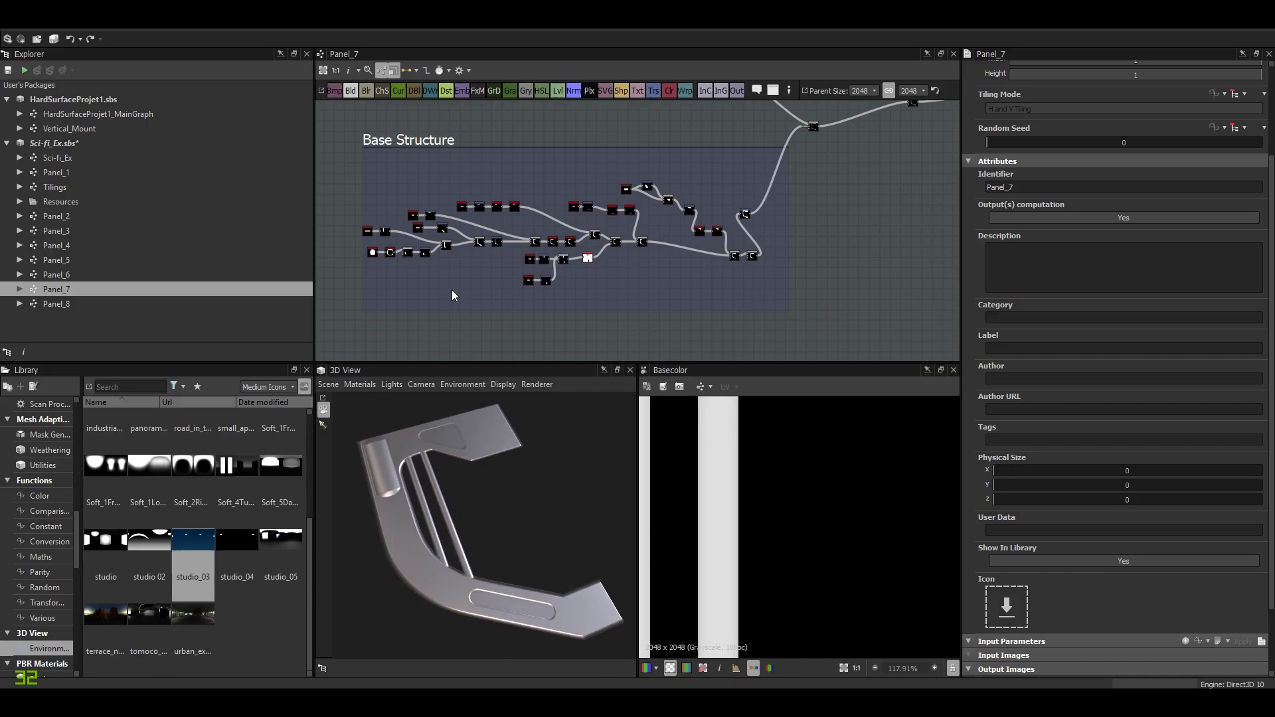
middle_drag(453, 292, 488, 284)
scroll(499, 278, up, 5)
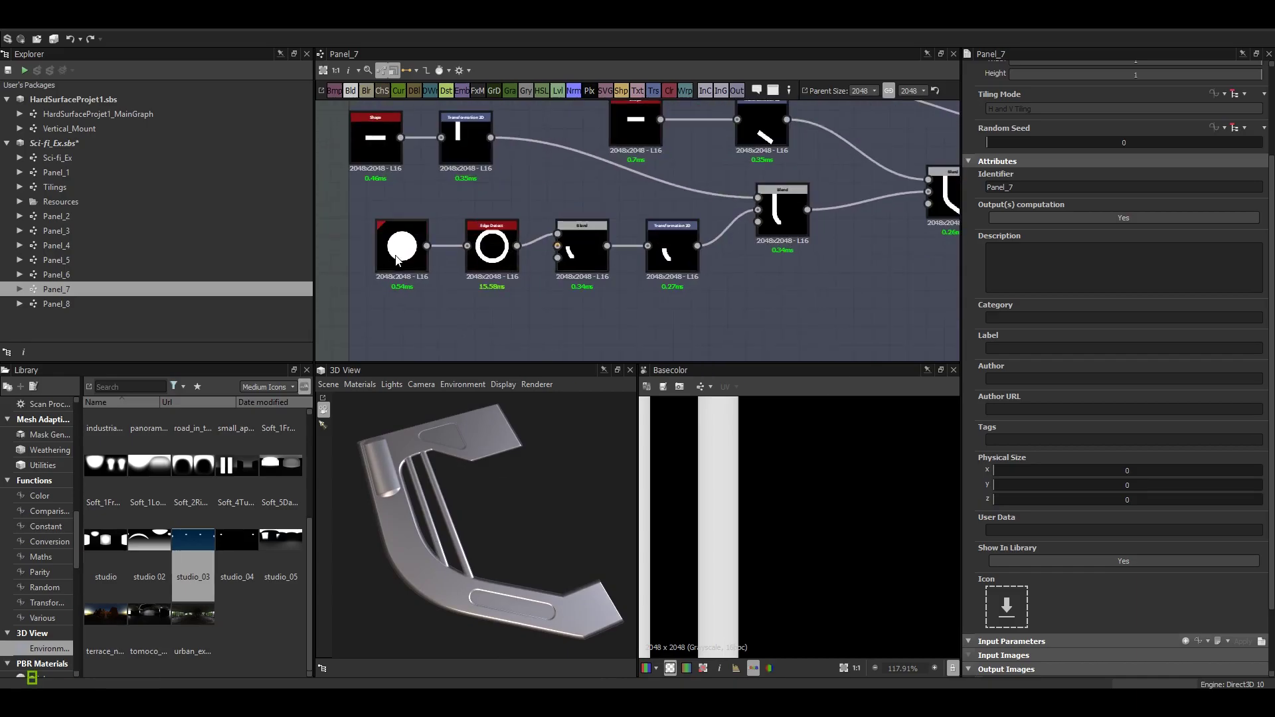
double_click(375, 140)
scroll(552, 261, down, 3)
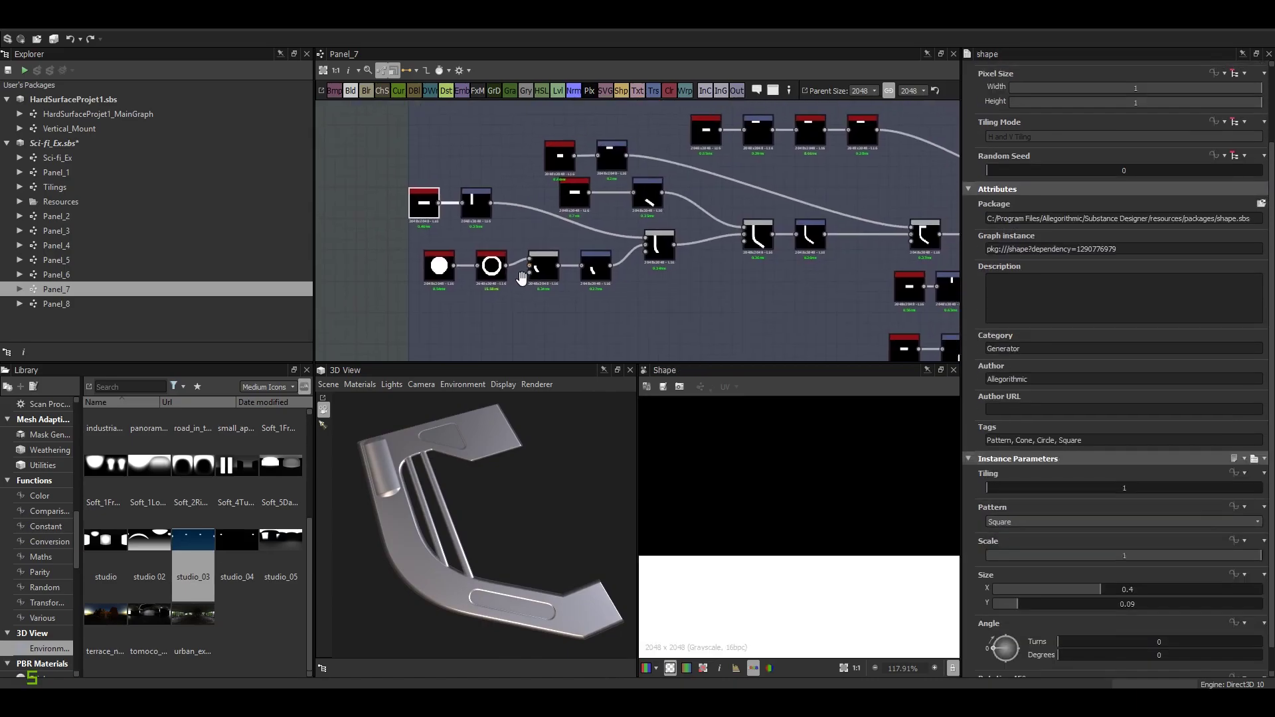
Preview the Disc Shape and the Edge Detect that turns it into a ring in Base Structure.
double_click(419, 272)
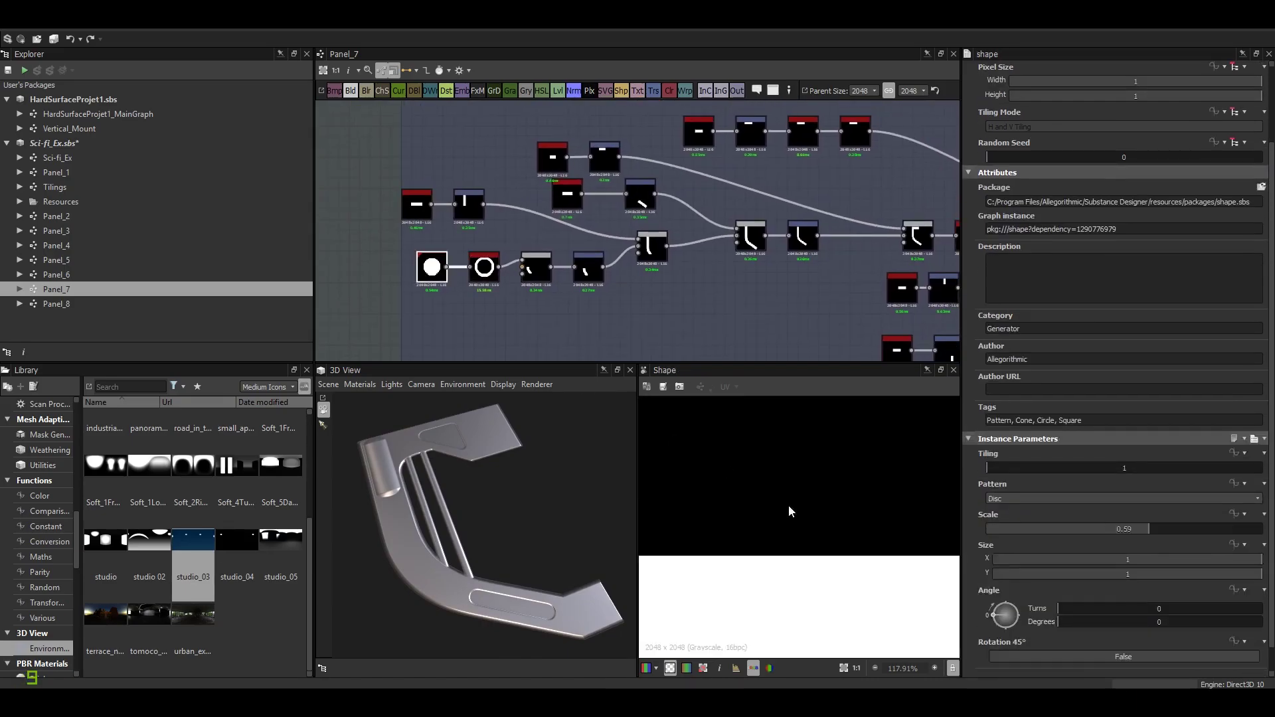
double_click(478, 269)
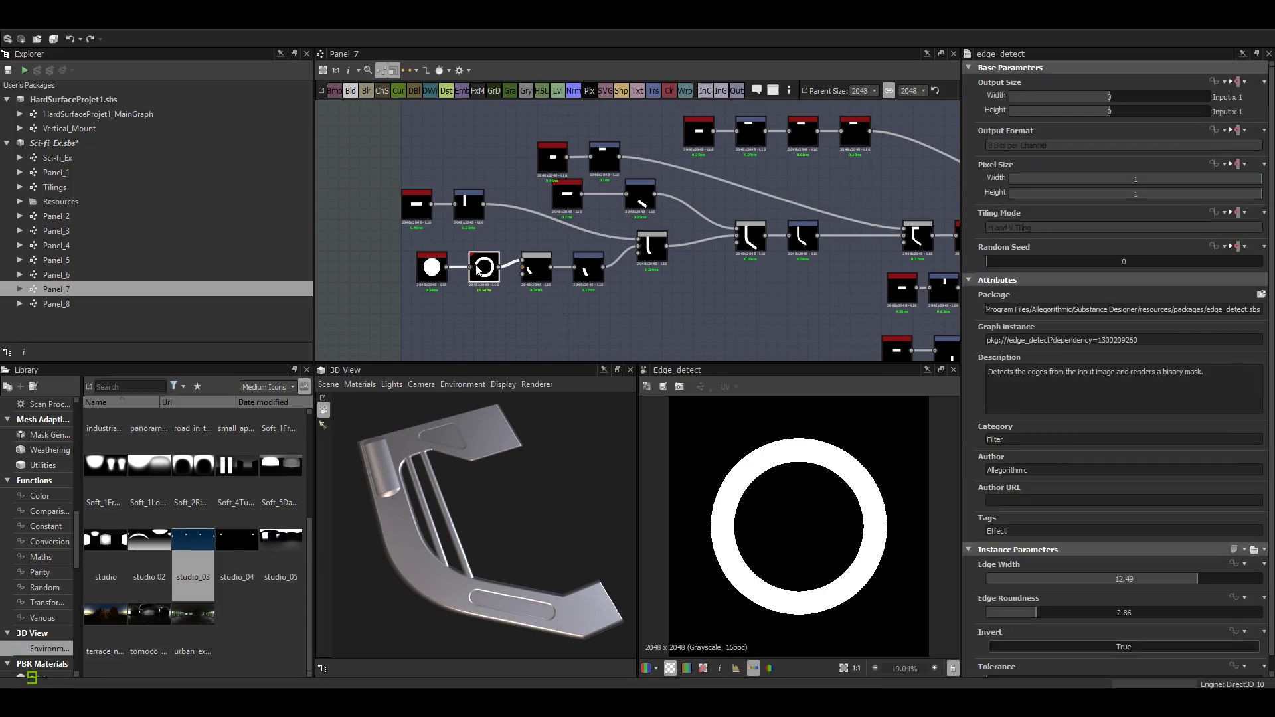
scroll(476, 266, up, 2)
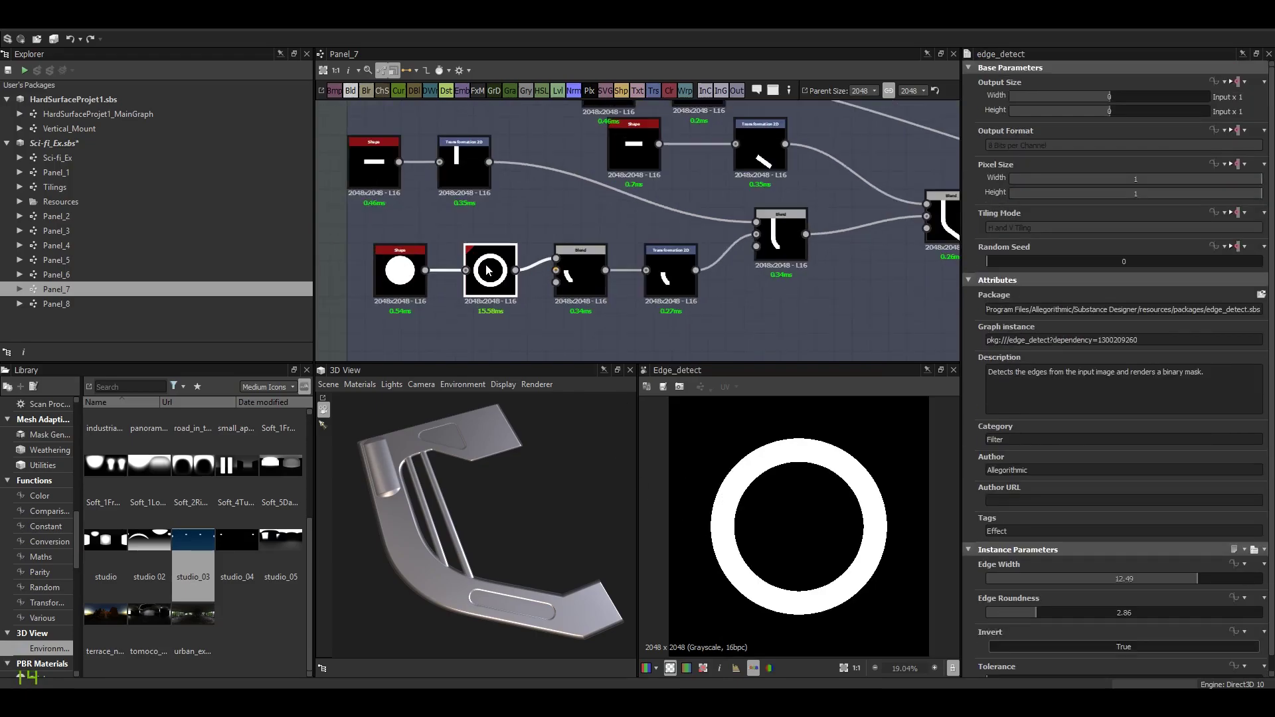
scroll(497, 274, up, 3)
scroll(505, 265, down, 3)
Preview the Blend after Edge Detect and examine the Cropping Area that isolates an arc of the ring.
middle_drag(505, 264, 448, 237)
click(539, 258)
double_click(539, 257)
scroll(846, 624, down, 2)
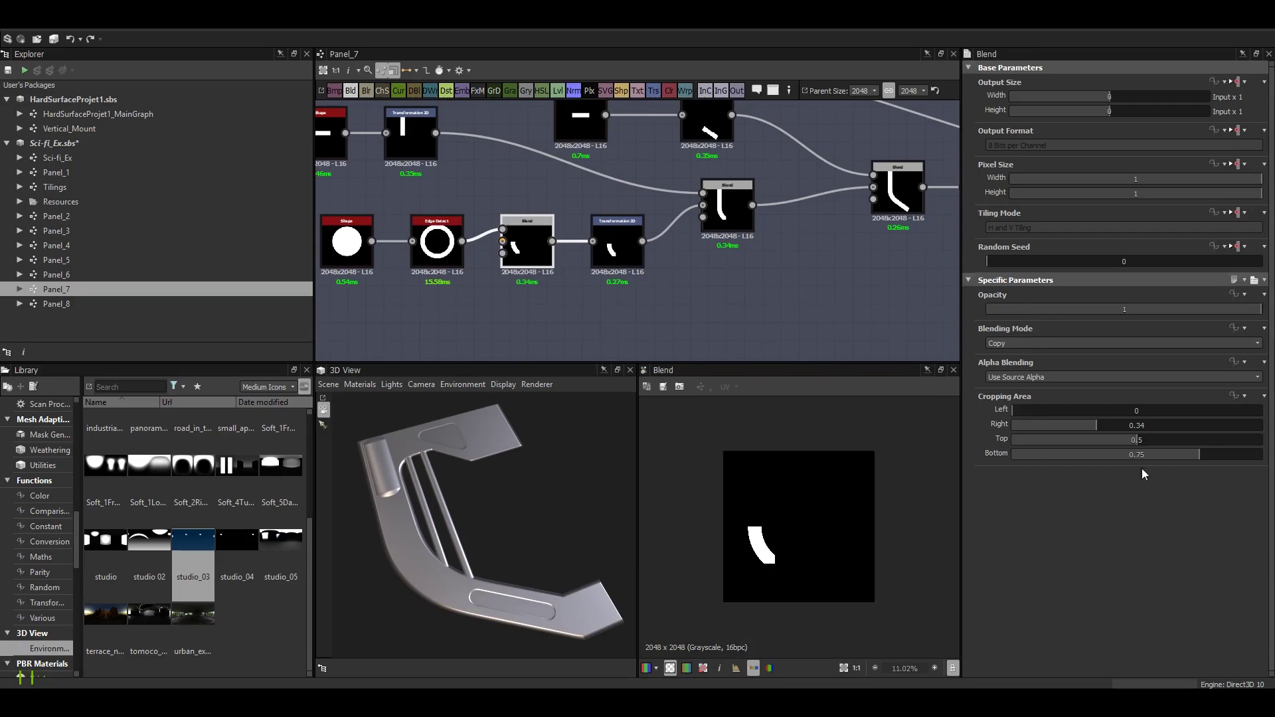
Preview the Transformation 2D that offsets the arc and the Blend that joins it to the vertical bar.
middle_drag(661, 268, 600, 275)
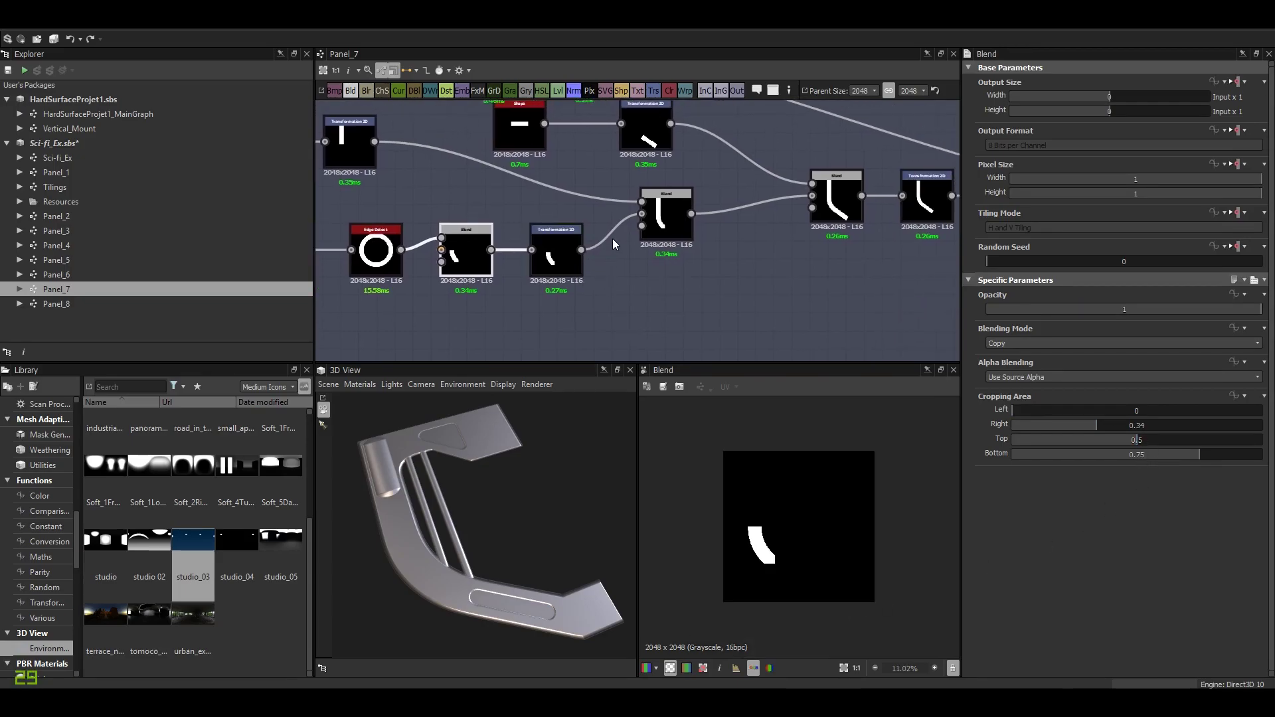
double_click(548, 261)
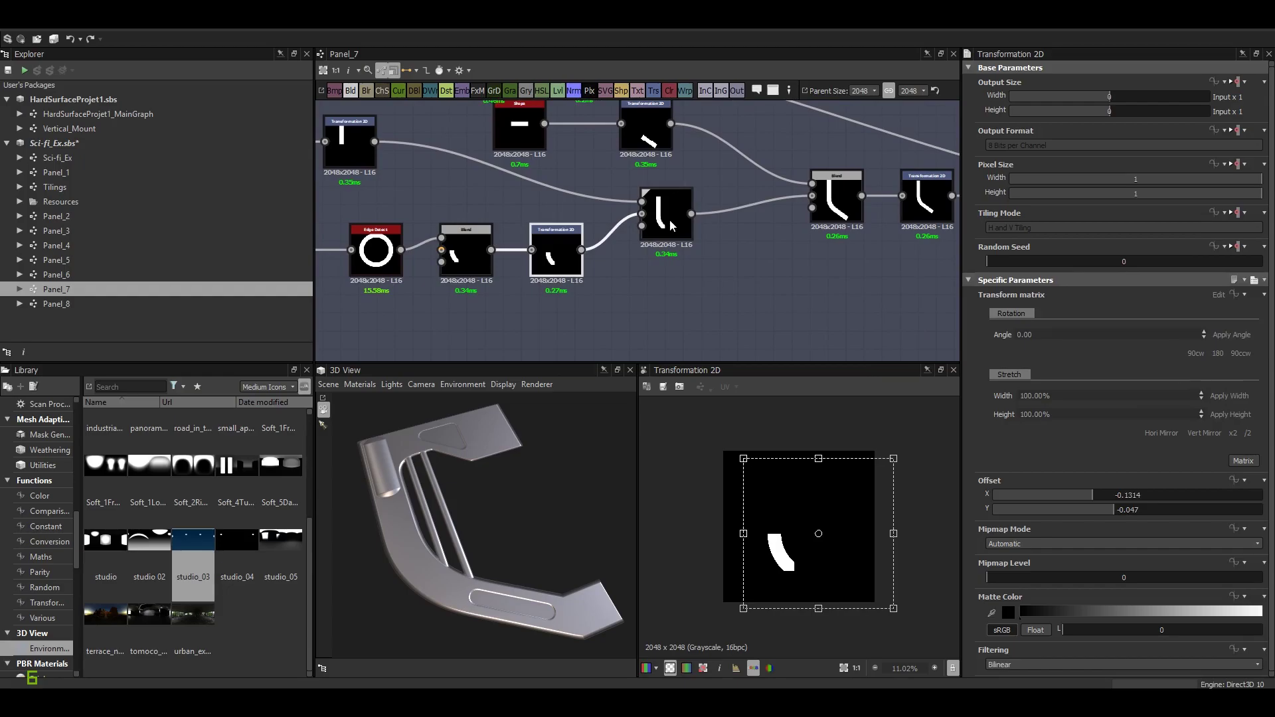
double_click(669, 224)
scroll(658, 229, down, 3)
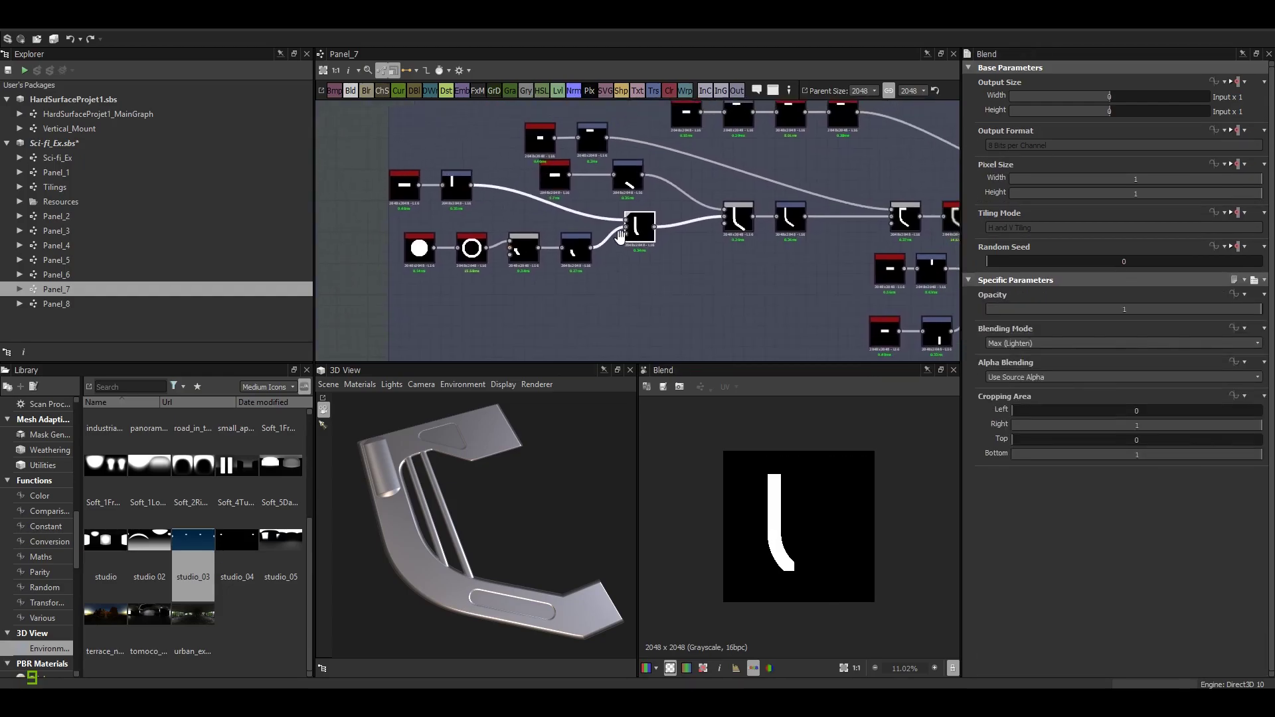
Preview the Blend that adds the diagonal lower bar to the Panel_7 arc and open the Transformation 2D after it.
middle_drag(629, 236, 551, 231)
double_click(664, 221)
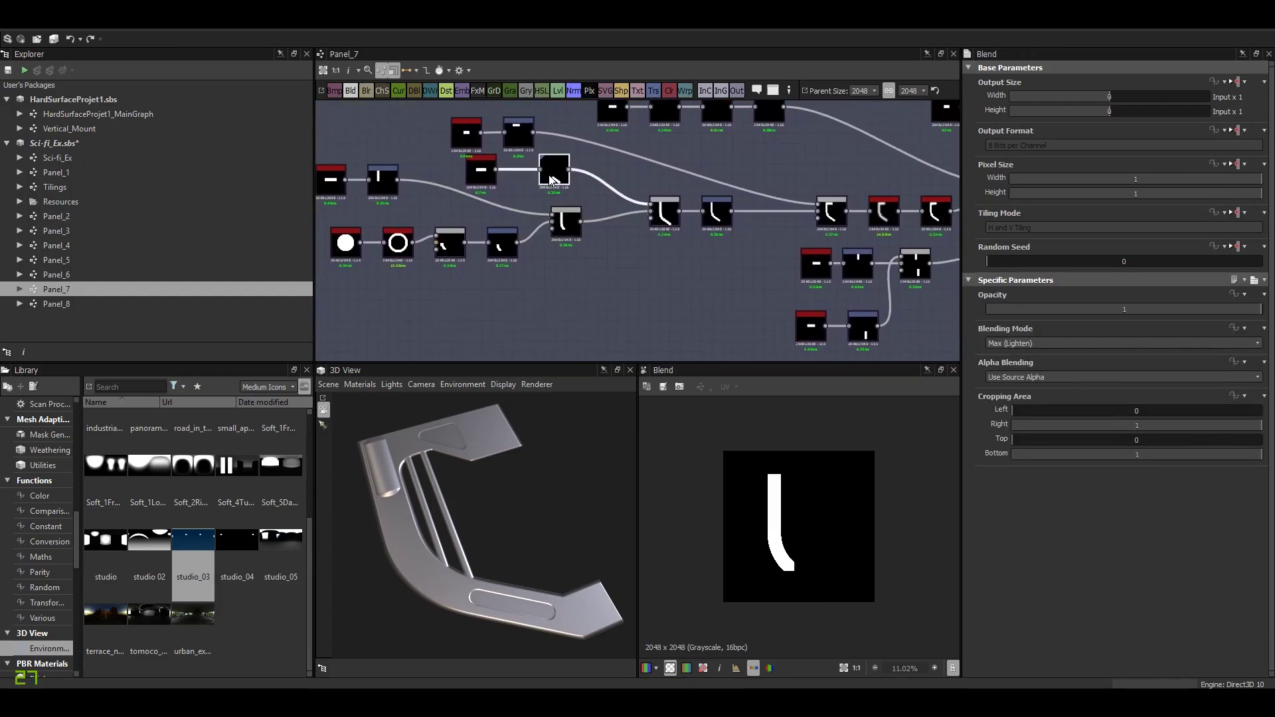
double_click(662, 221)
double_click(717, 211)
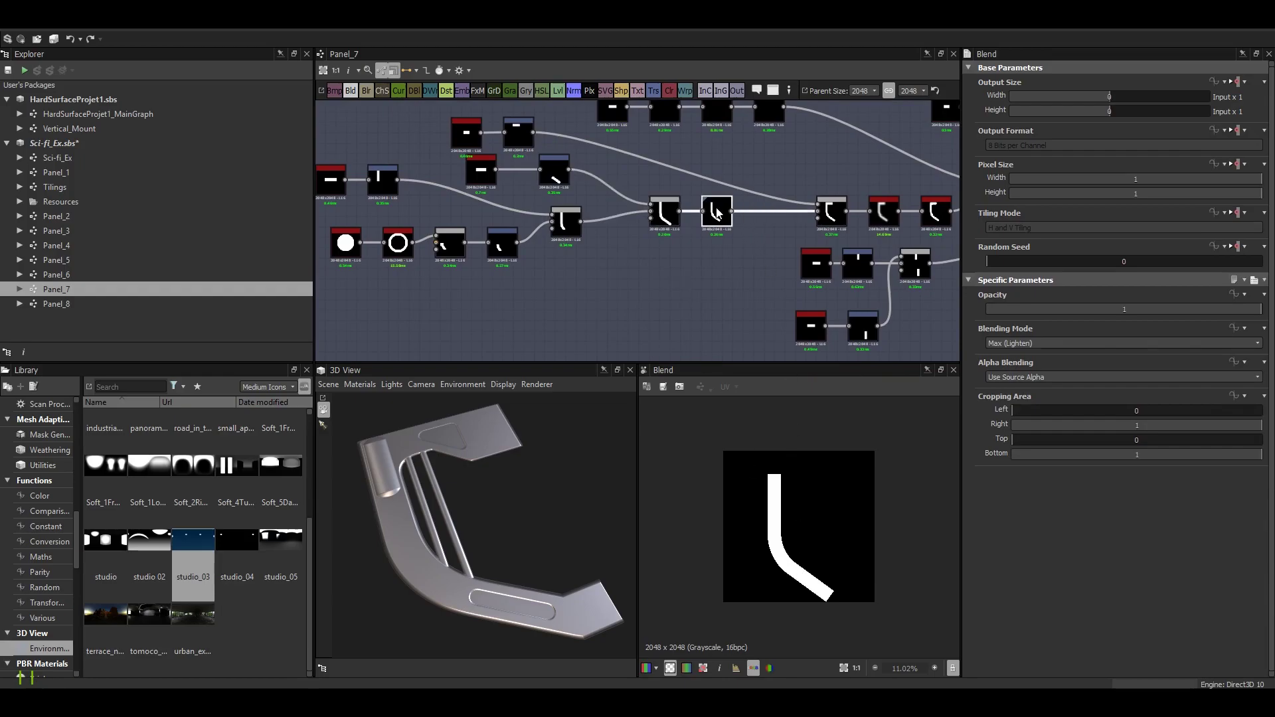
Preview the Transformation 2D that positions the short upper bar and the Blend that joins it to the bracket.
middle_drag(582, 187, 392, 184)
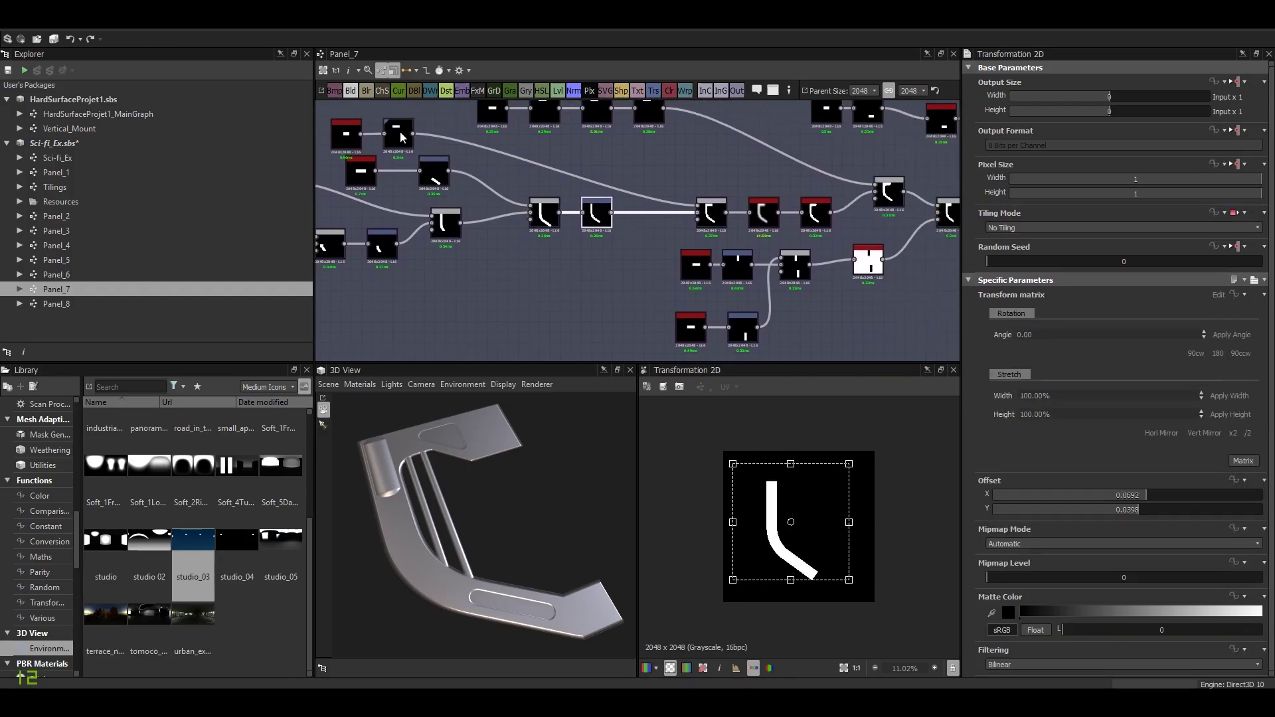
double_click(627, 217)
middle_drag(628, 217, 609, 217)
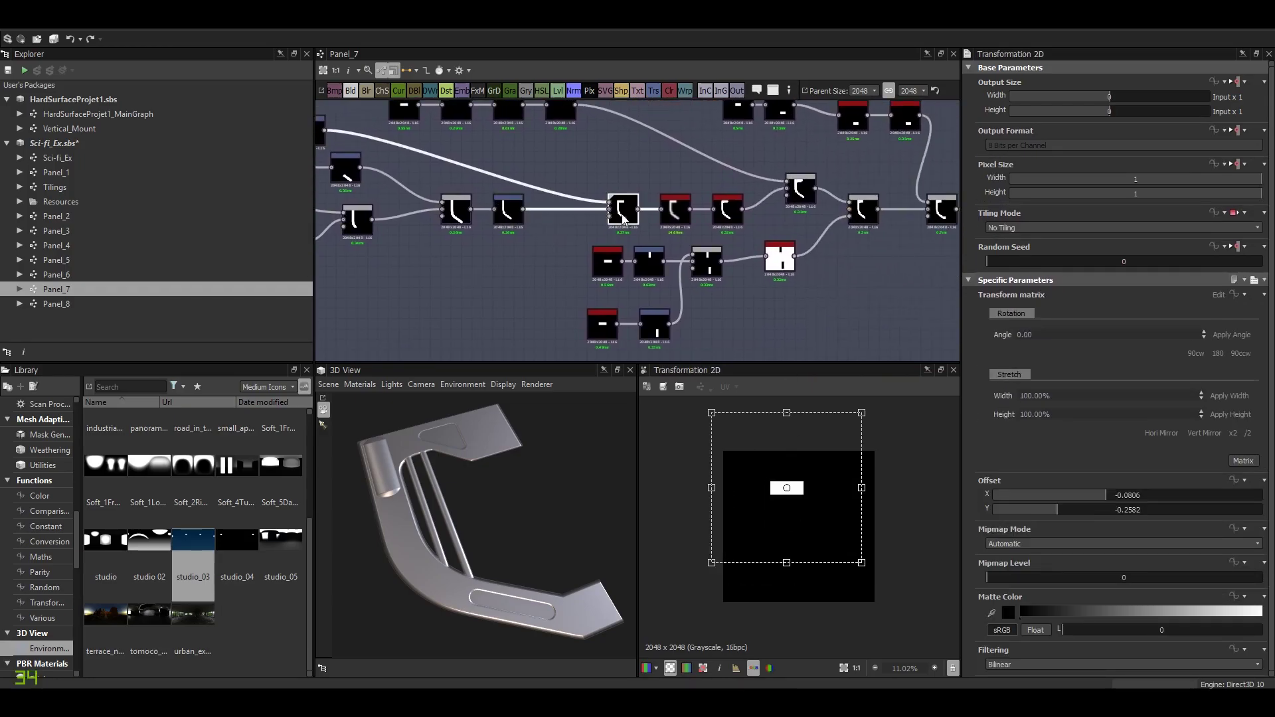
double_click(611, 215)
Preview the Blend that trims the bracket's lower end and the following cropped Blend that adds a short foot there.
middle_drag(664, 291, 612, 265)
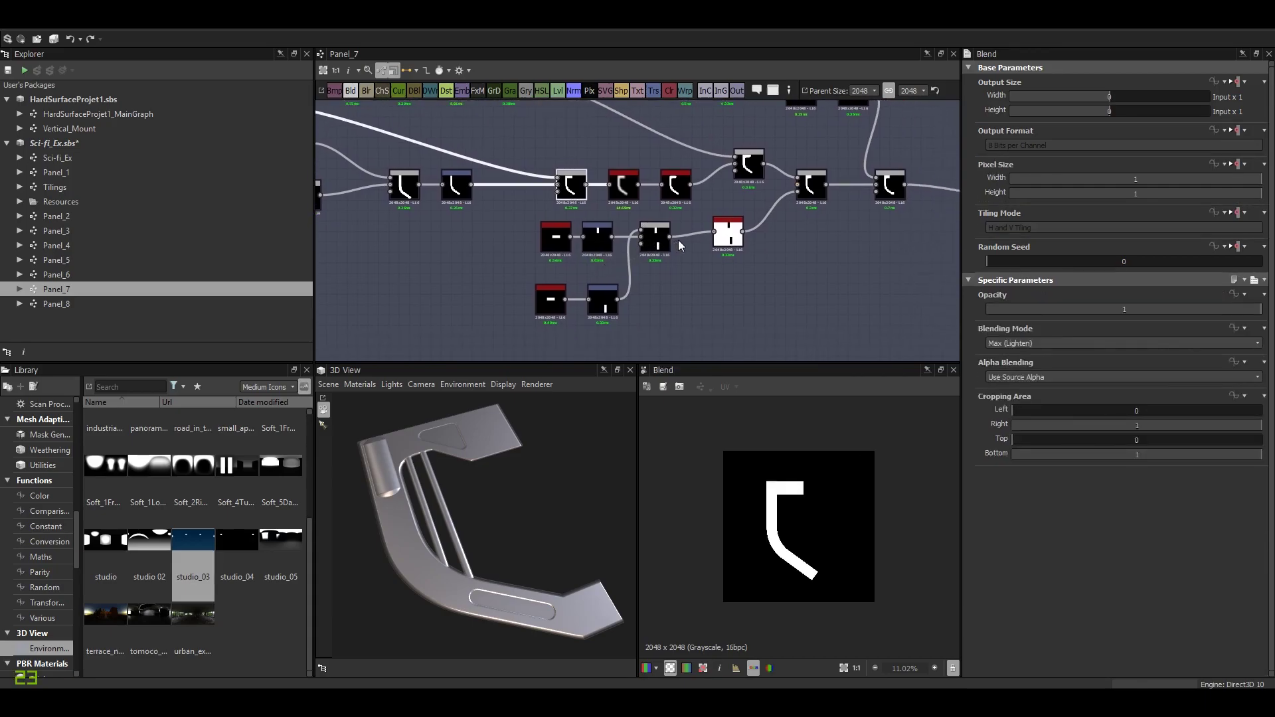
scroll(691, 239, down, 3)
double_click(725, 228)
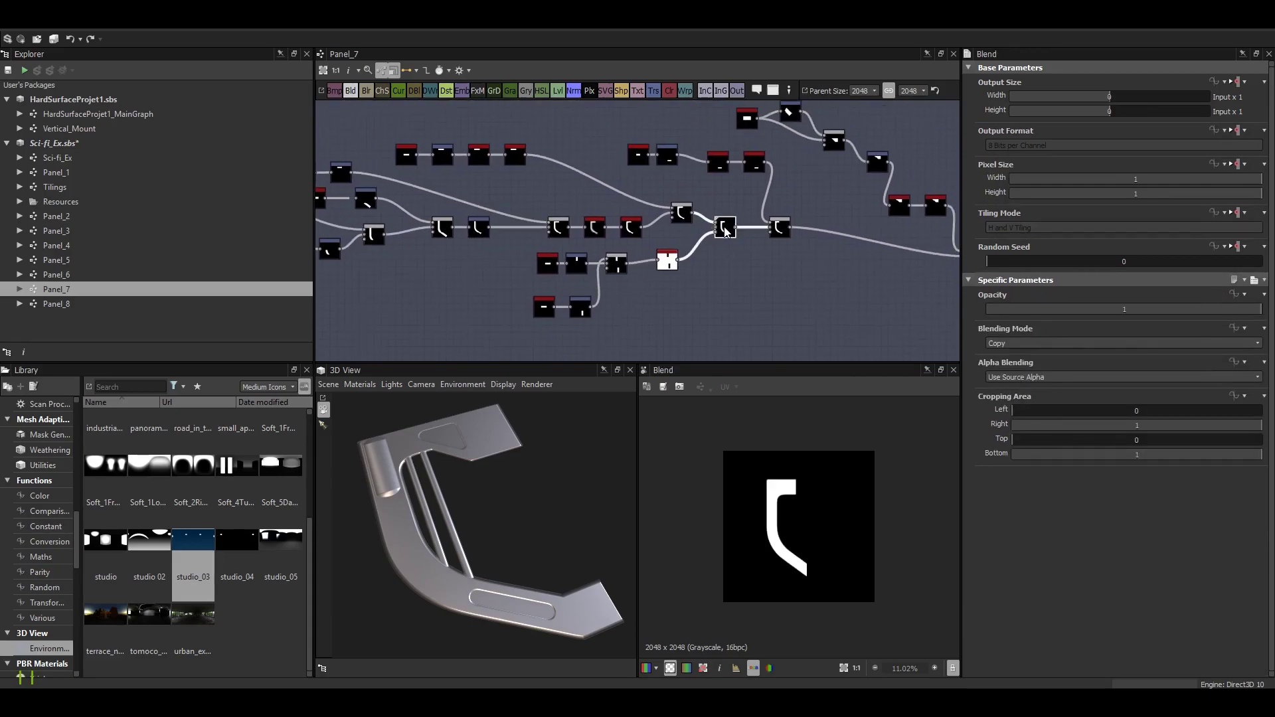
double_click(783, 228)
middle_drag(806, 252, 599, 284)
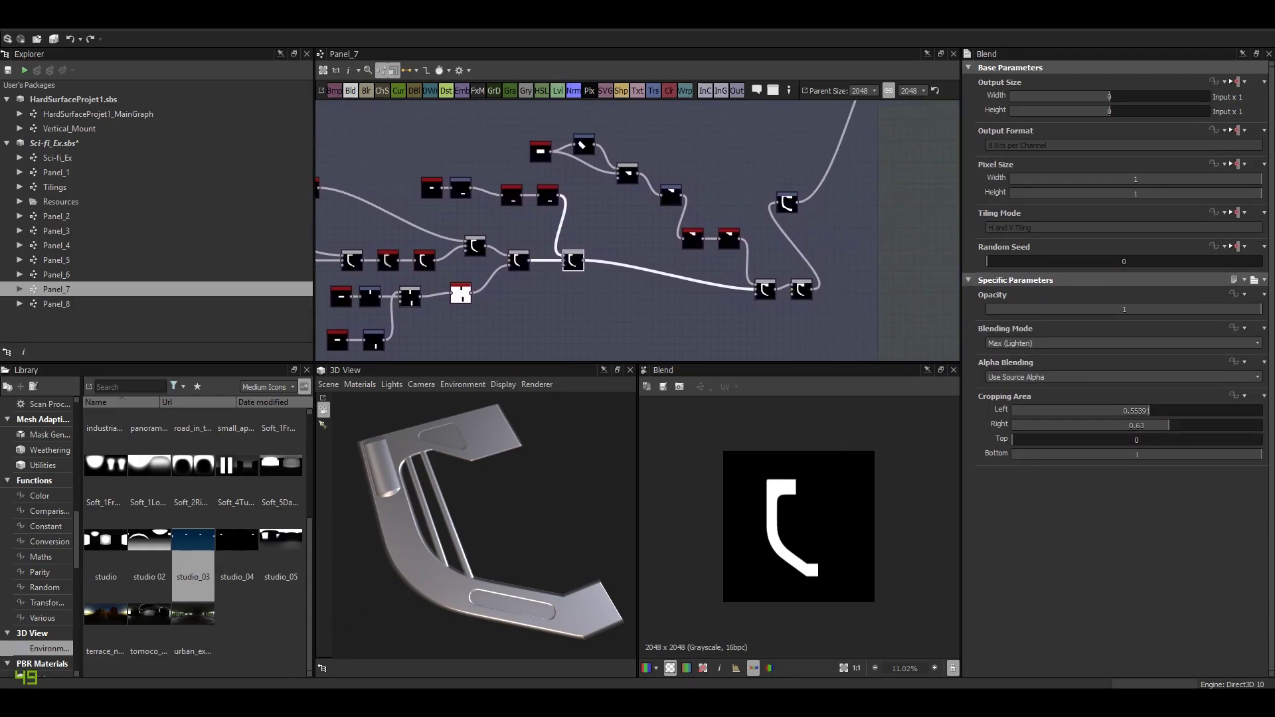
Preview the Histogram Scan of the chamfered wedge and the Blend that merges it into the bracket's upper arm.
middle_drag(618, 231, 645, 241)
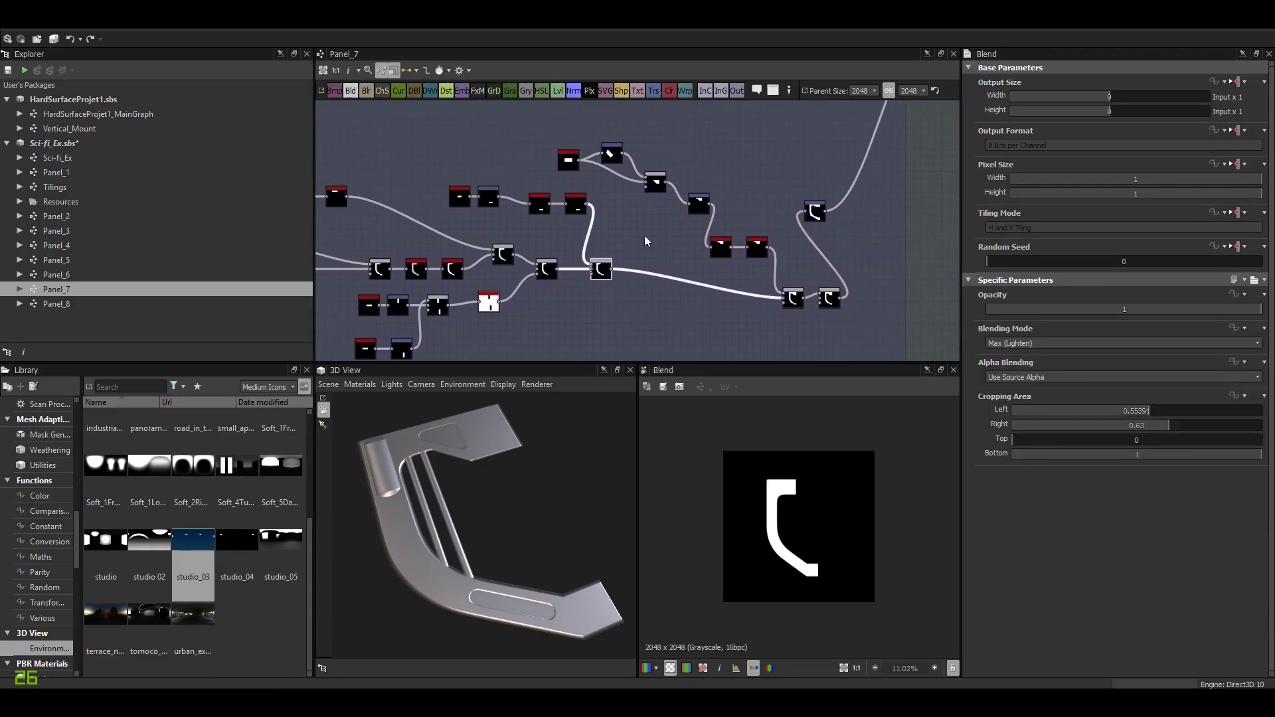
double_click(758, 247)
middle_drag(636, 188, 548, 155)
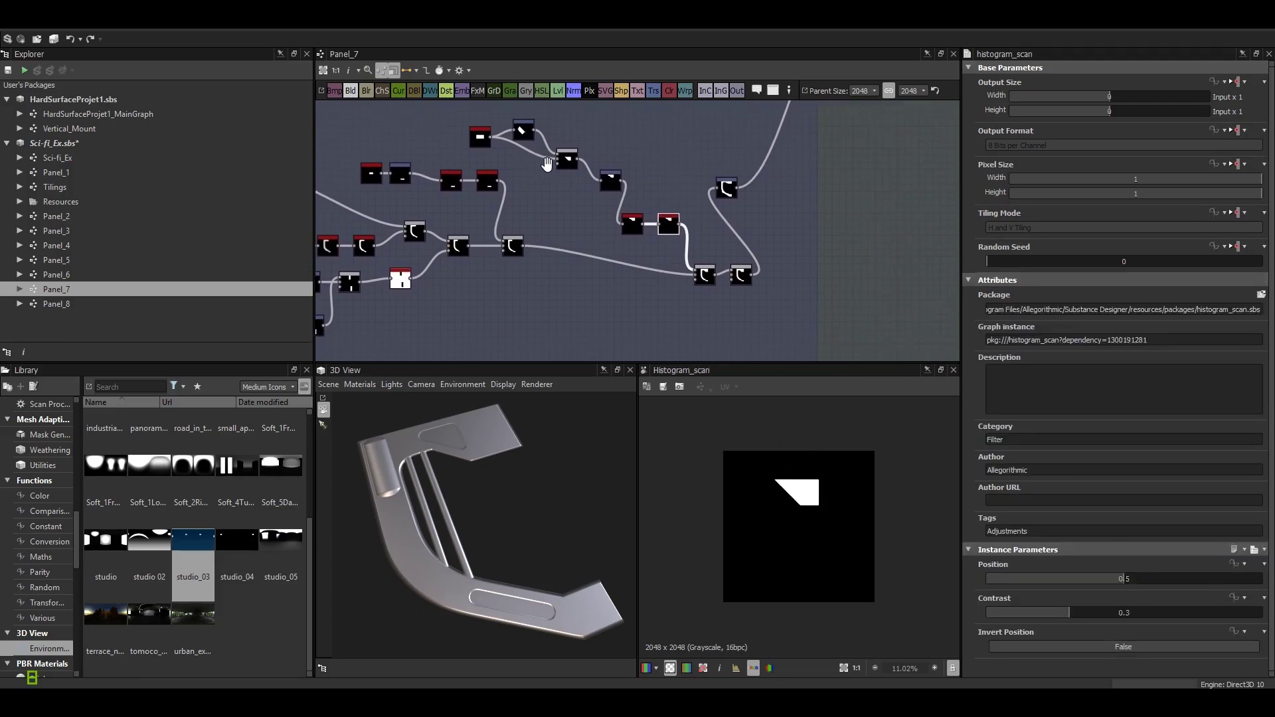
scroll(606, 173, up, 4)
scroll(684, 269, down, 3)
middle_drag(684, 269, 621, 198)
double_click(709, 268)
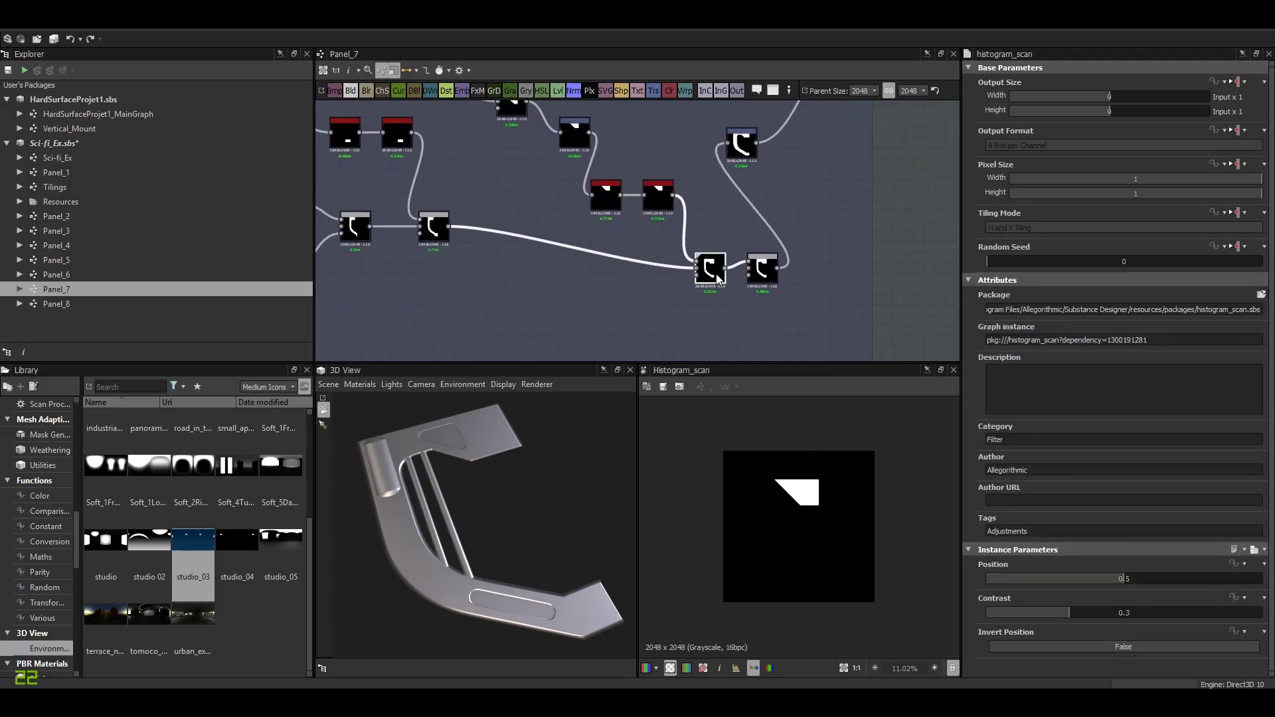
Compare the Blending Mode and Cropping Area of the last two Blends in Panel_7's Base Structure.
click(763, 269)
scroll(810, 525, up, 3)
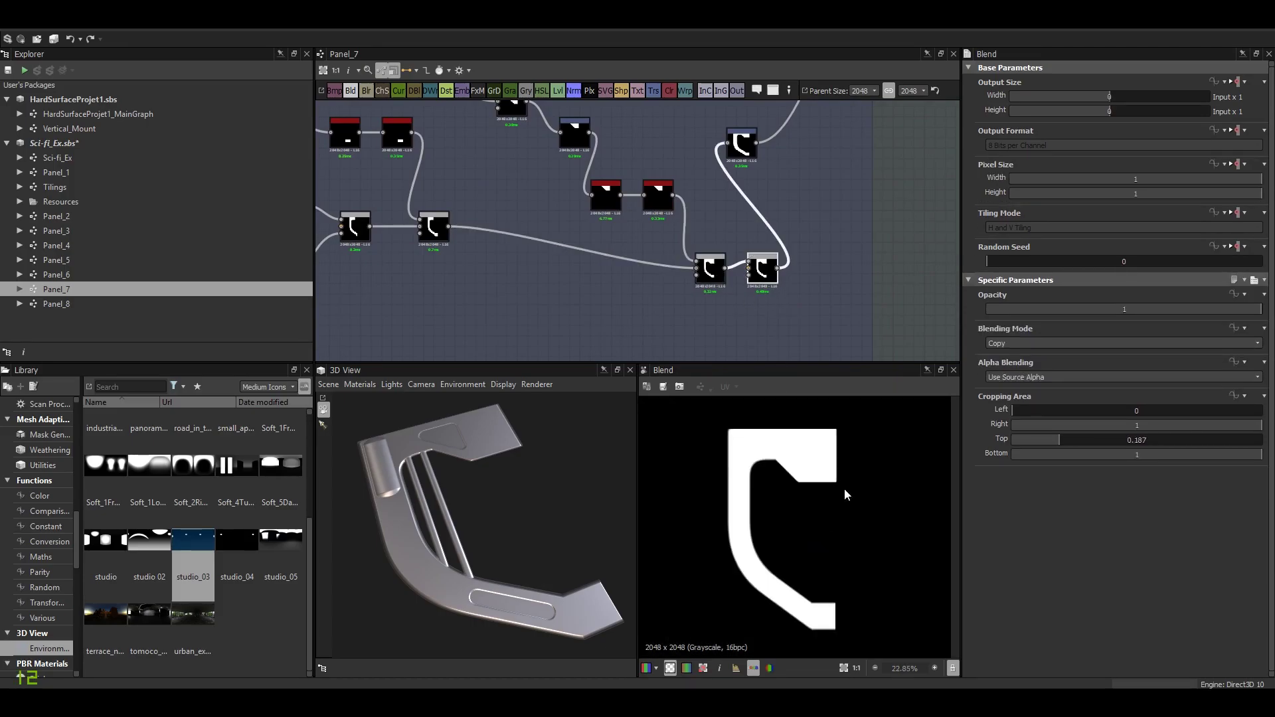
click(721, 274)
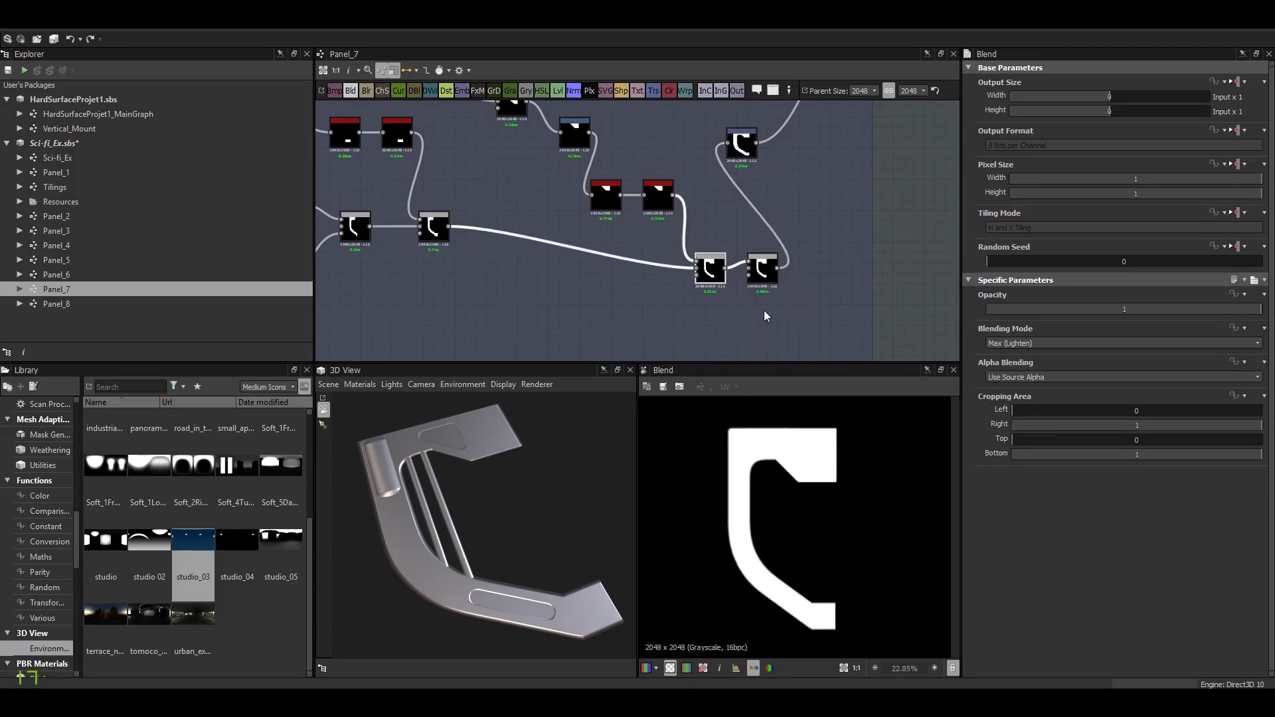
click(762, 269)
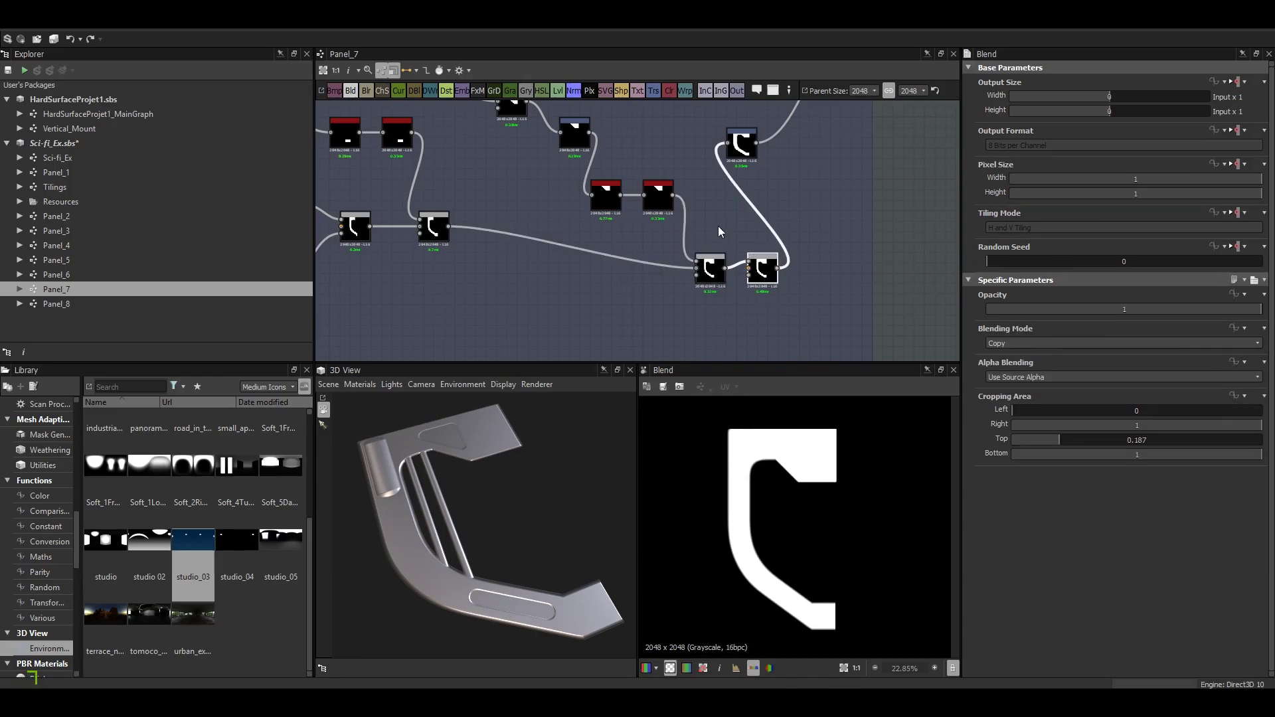
Preview the final Transformation 2D that offsets the finished Panel_7 bracket silhouette.
scroll(731, 244, down, 2)
middle_drag(749, 171, 648, 233)
click(638, 235)
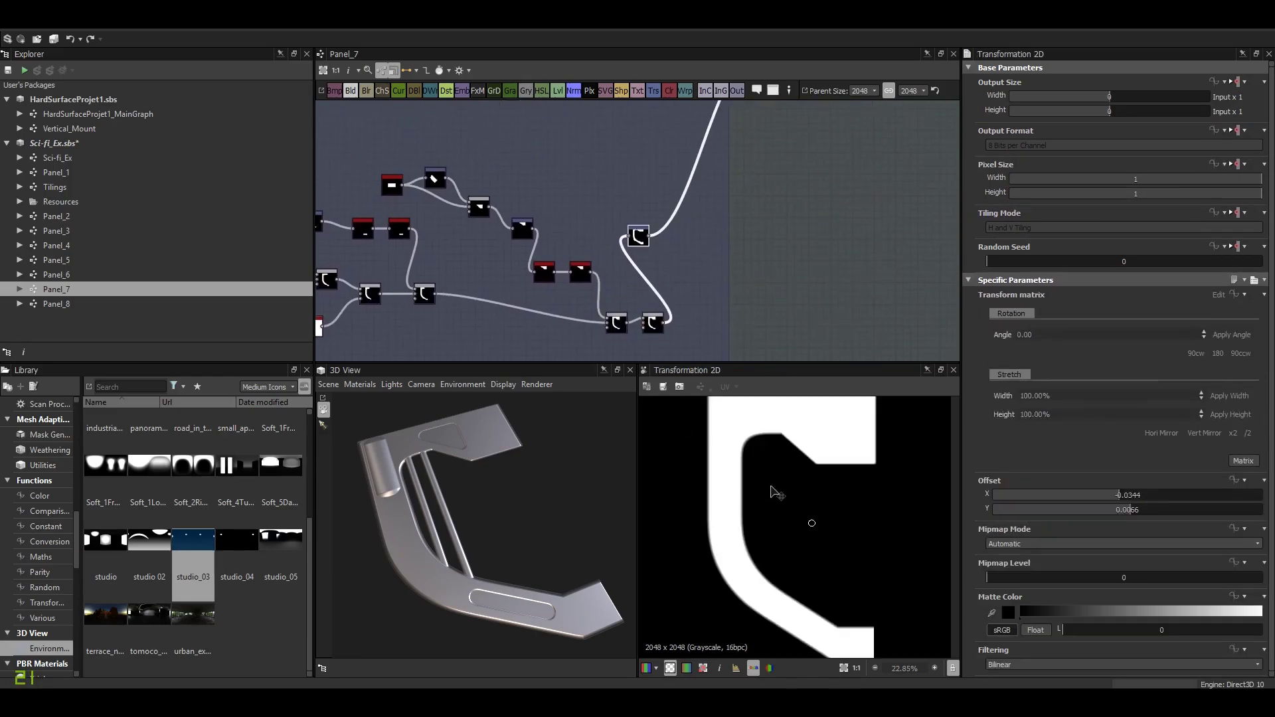
scroll(767, 493, down, 5)
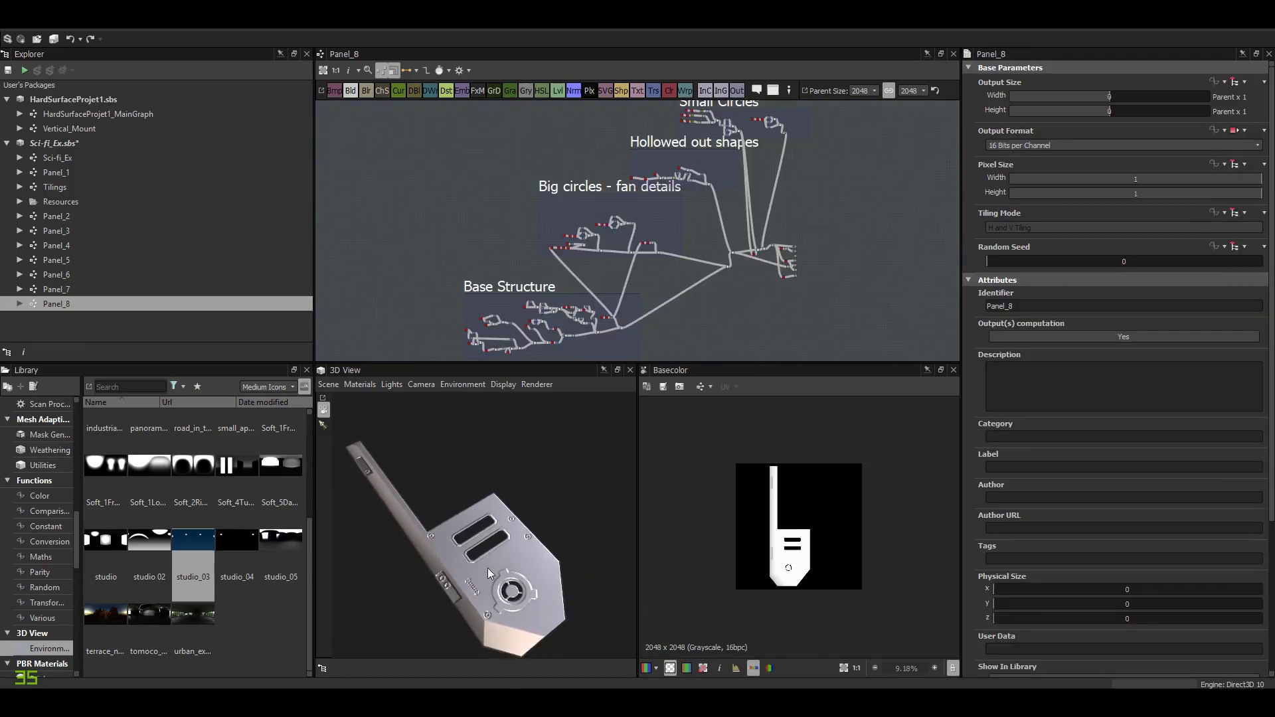
Inspect the Panel_8 part up close in 3D and locate the Bevel in its Base Structure.
scroll(495, 570, up, 4)
drag(495, 574, 498, 568)
scroll(540, 296, up, 3)
scroll(540, 297, up, 8)
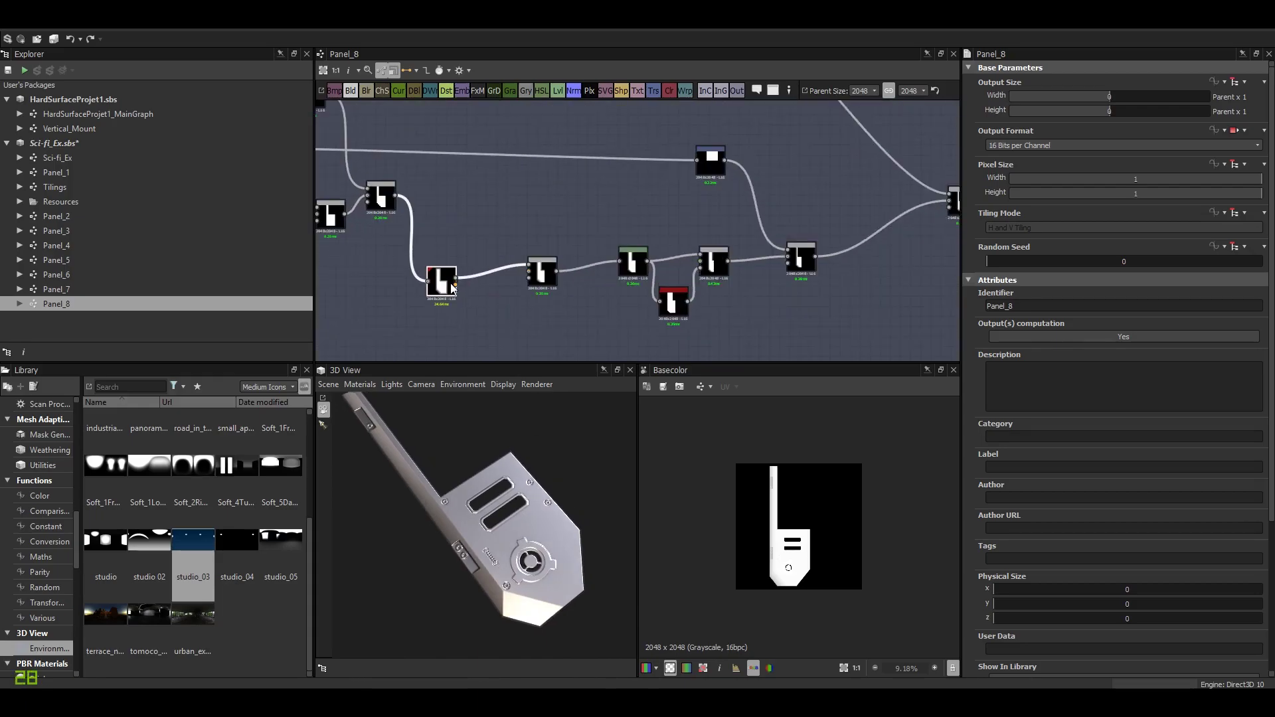
Preview the Bevel's height output and try other Distance values, ending at 0.14.
double_click(443, 283)
scroll(804, 518, up, 4)
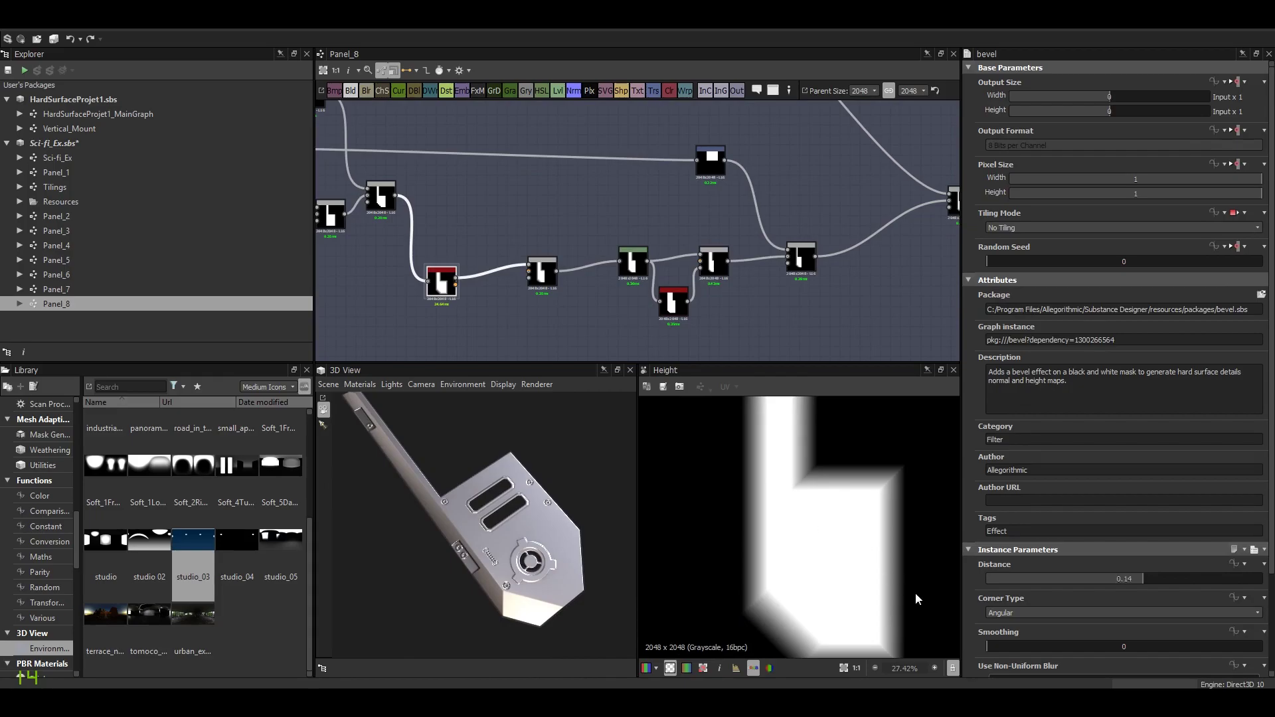
drag(1104, 582, 1141, 582)
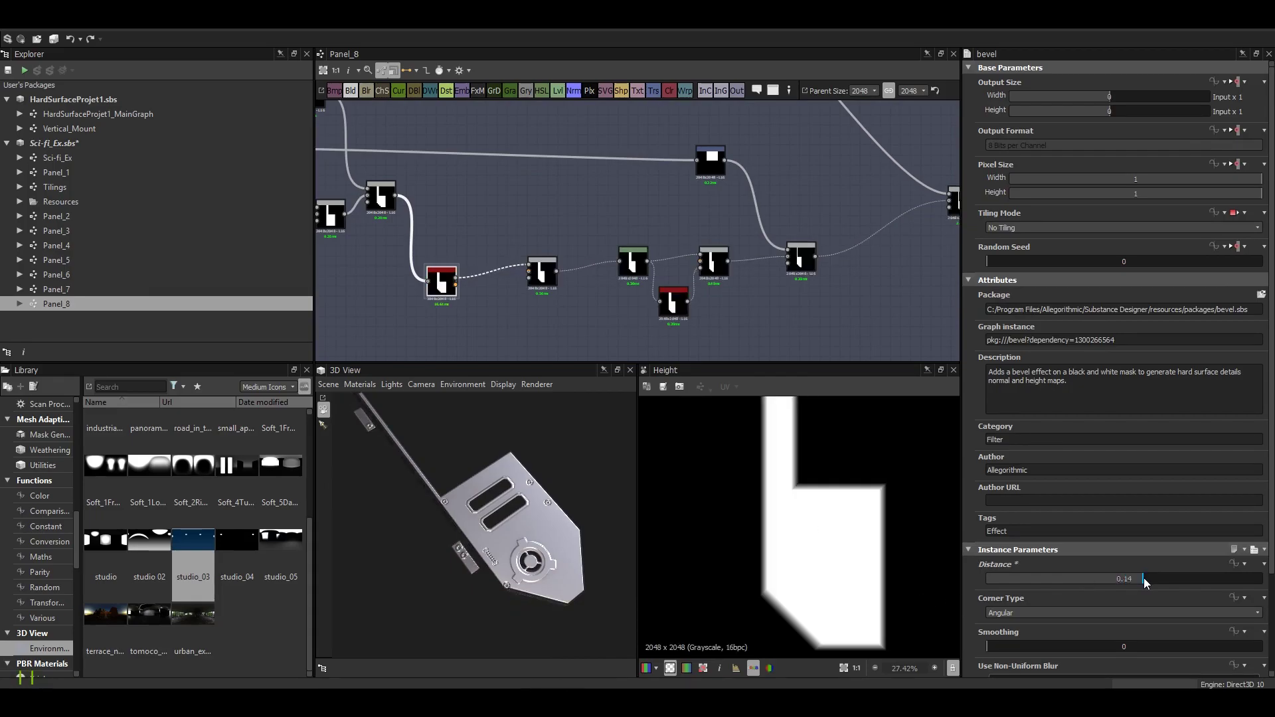
Try the Round Corner Type on the Bevel, check the edges in 3D, and restore Angular.
click(1054, 612)
click(1029, 625)
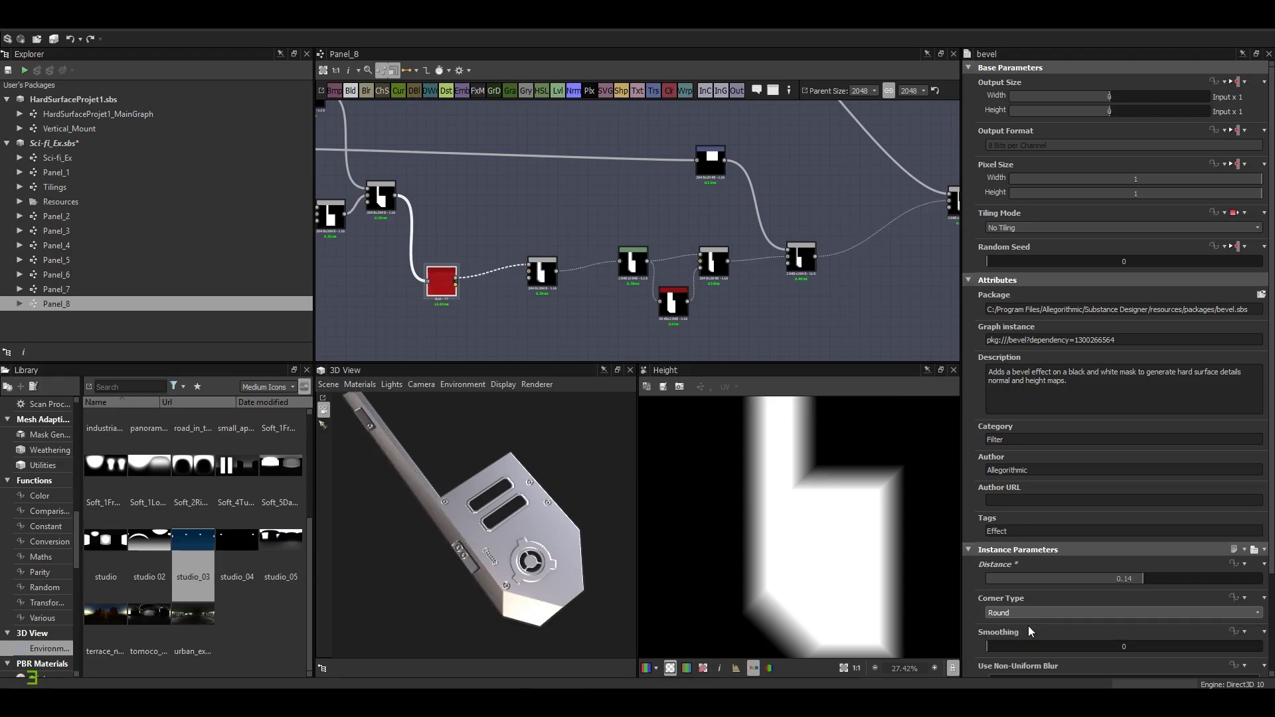
scroll(495, 556, up, 5)
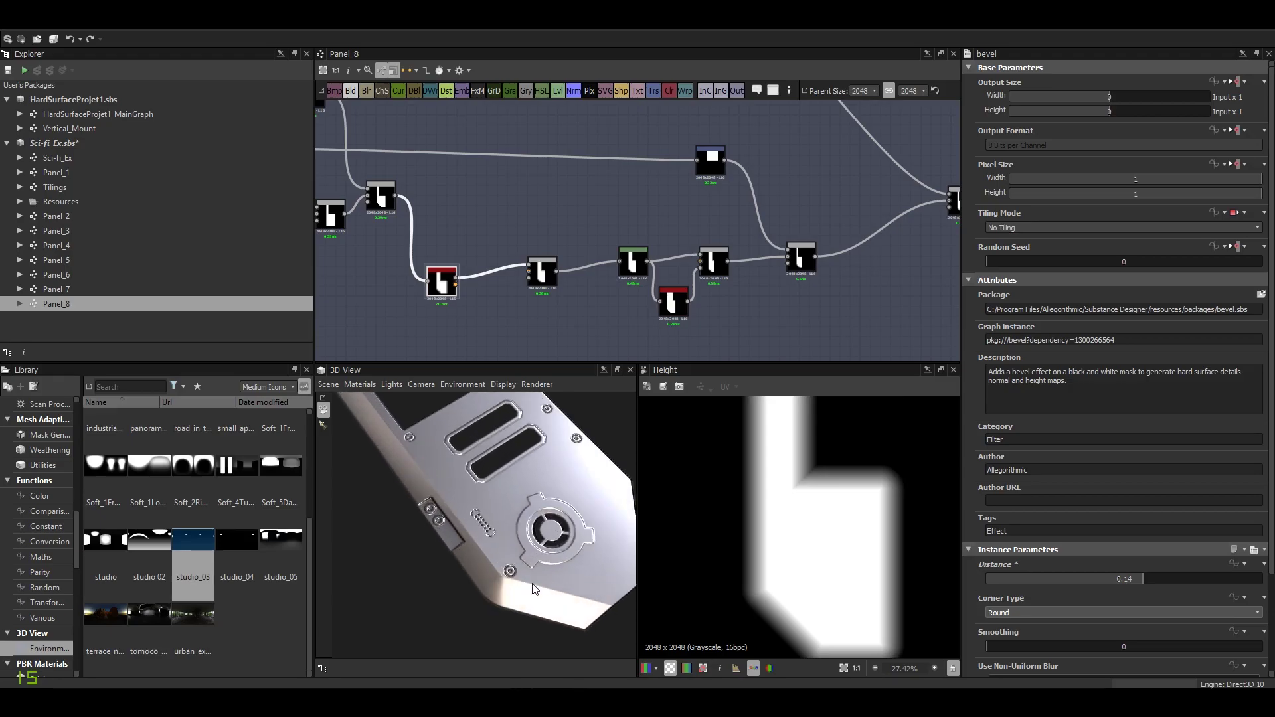
click(996, 613)
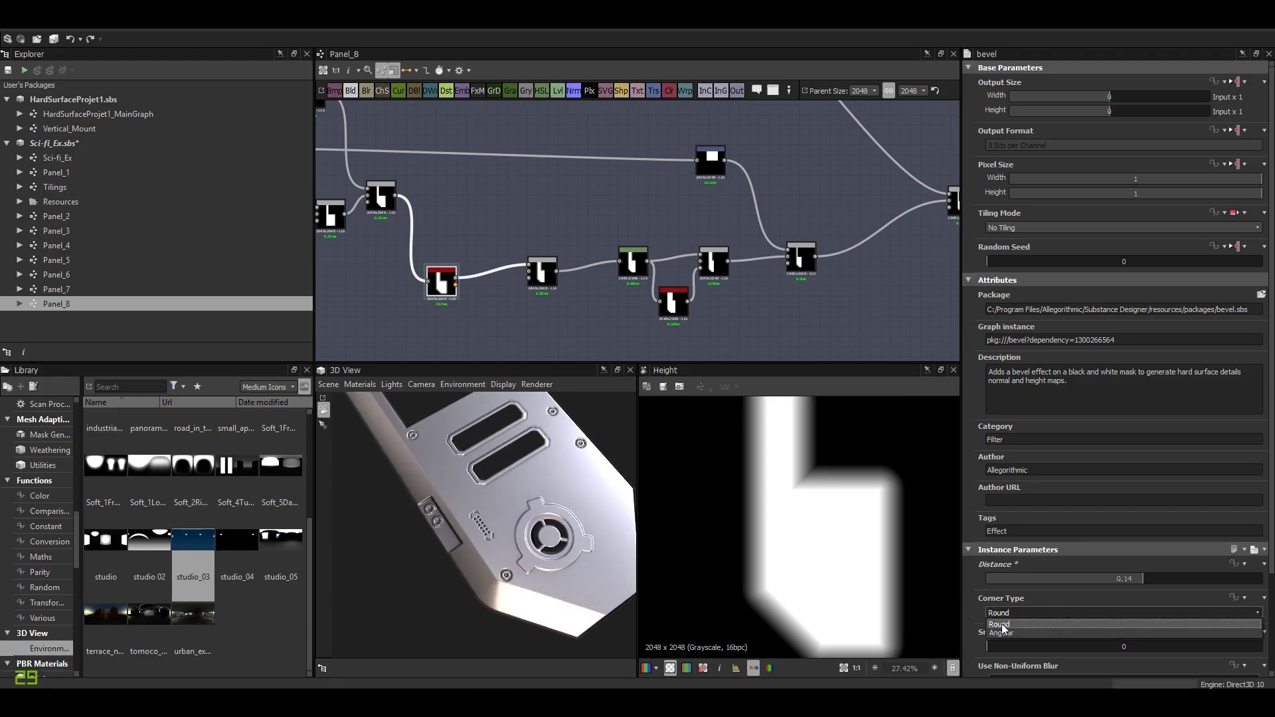
click(1004, 636)
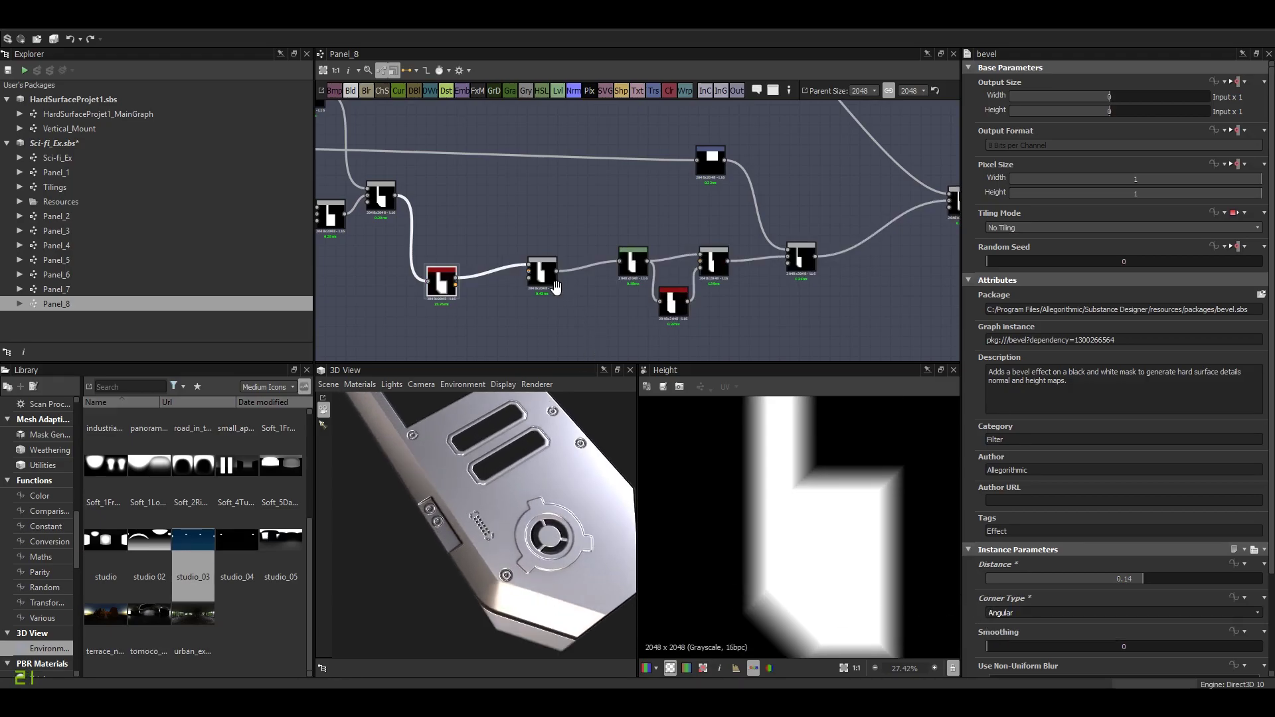
Preview the Blend directly after the Bevel in Panel_8's Base Structure.
middle_drag(587, 341, 504, 267)
scroll(627, 298, up, 3)
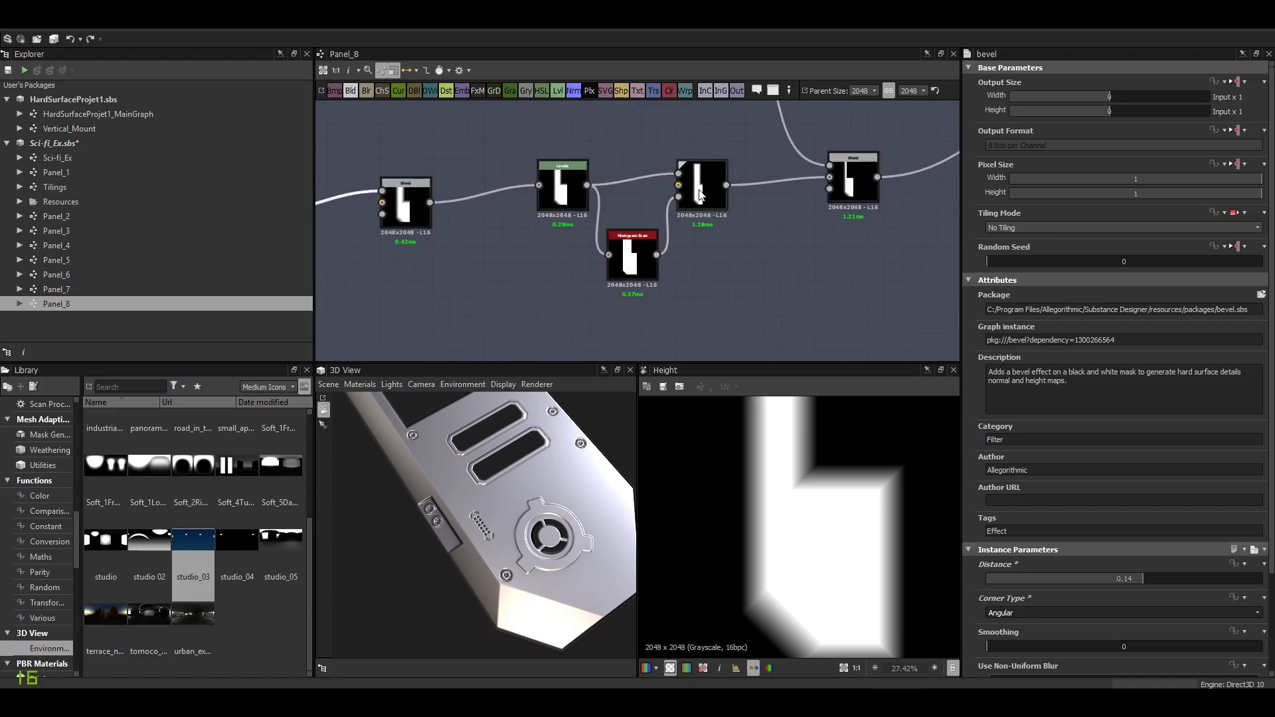
double_click(405, 203)
scroll(832, 579, down, 2)
middle_drag(572, 237, 539, 244)
scroll(478, 220, down, 1)
Preview the Blend fed by the Histogram Scan and examine the gradient along its bevelled edge up close.
double_click(622, 206)
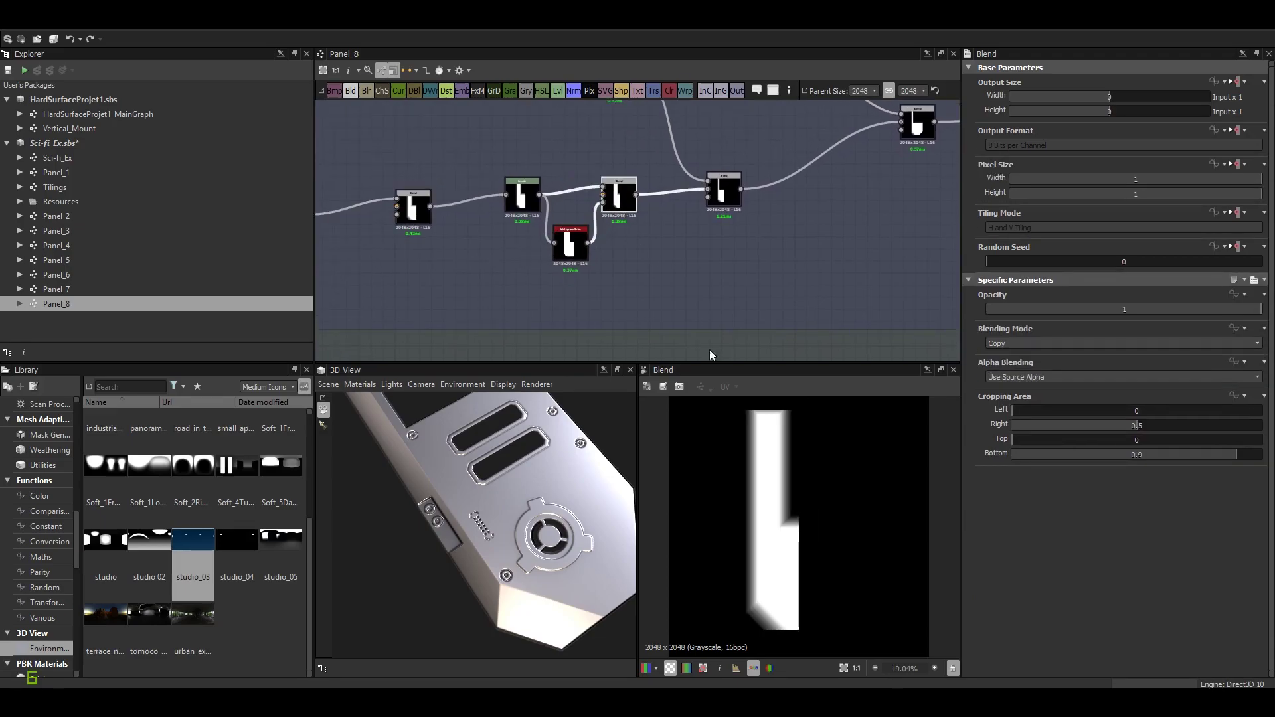
scroll(823, 468, up, 10)
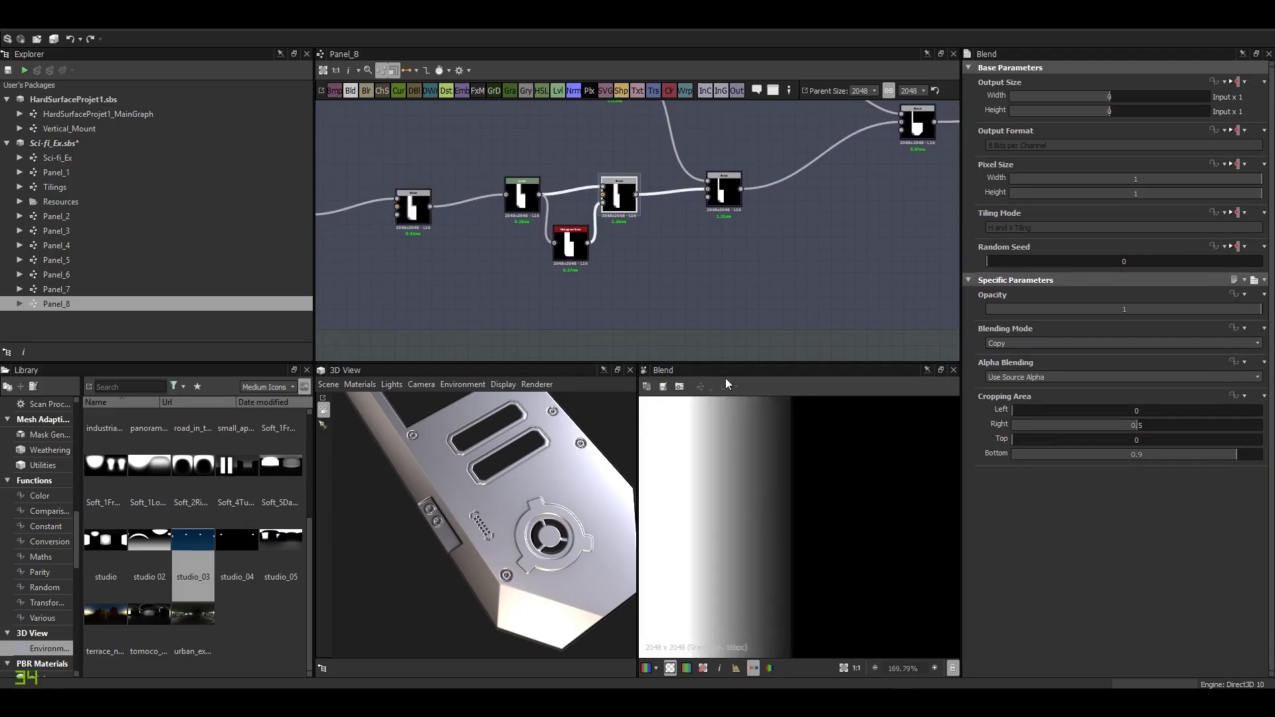
scroll(771, 532, down, 2)
middle_drag(735, 541, 842, 518)
scroll(842, 518, up, 1)
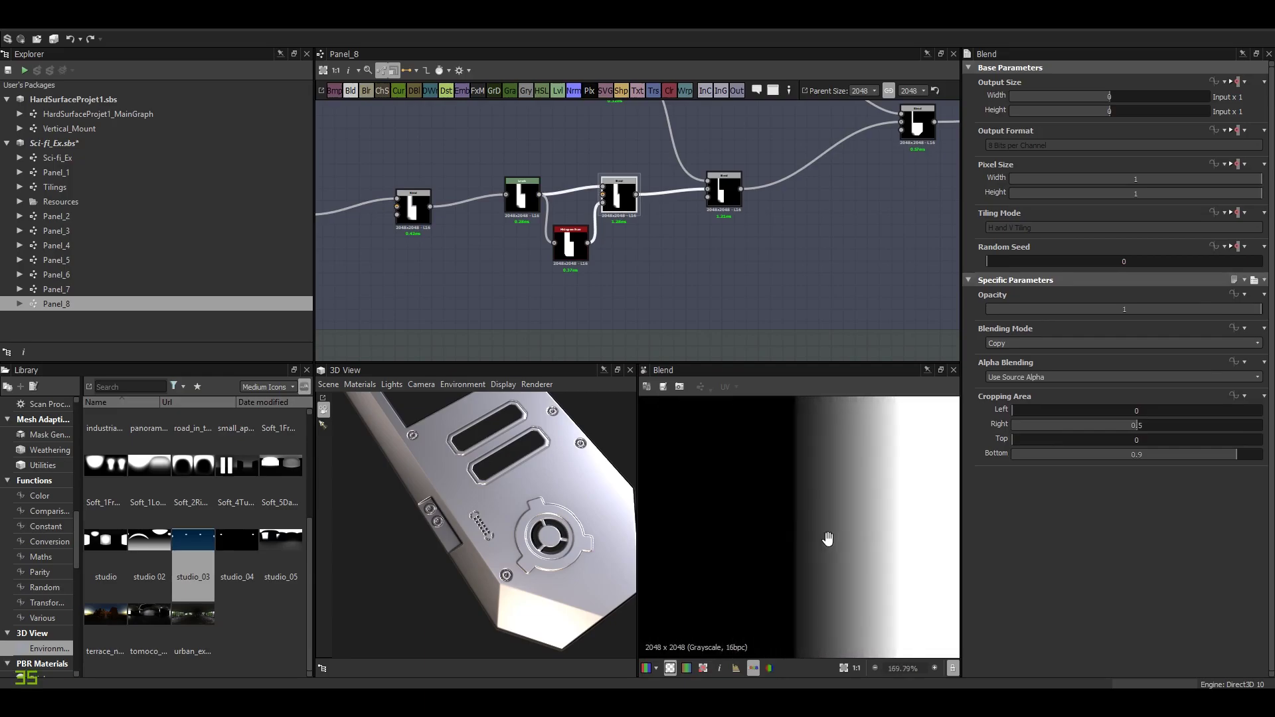
Preview the Histogram Scan mask and compare its hard edge with the masked Blend's bevelled corner.
click(571, 251)
double_click(571, 251)
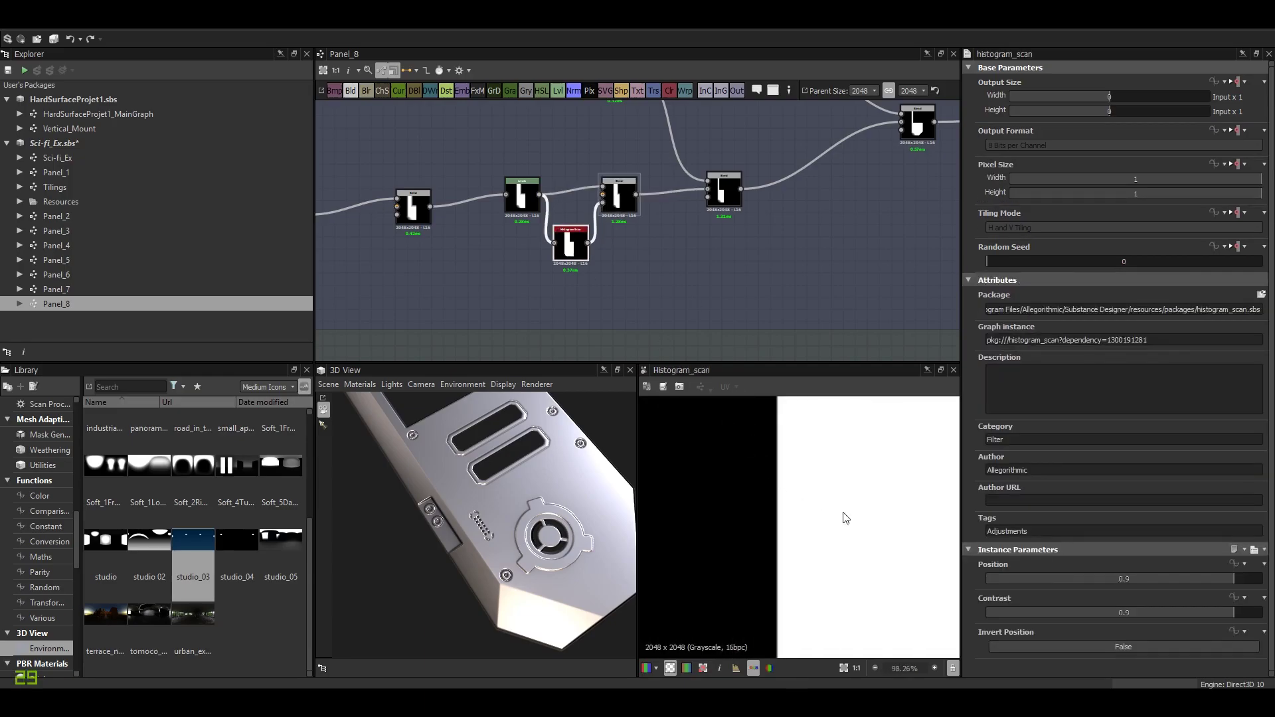
double_click(619, 194)
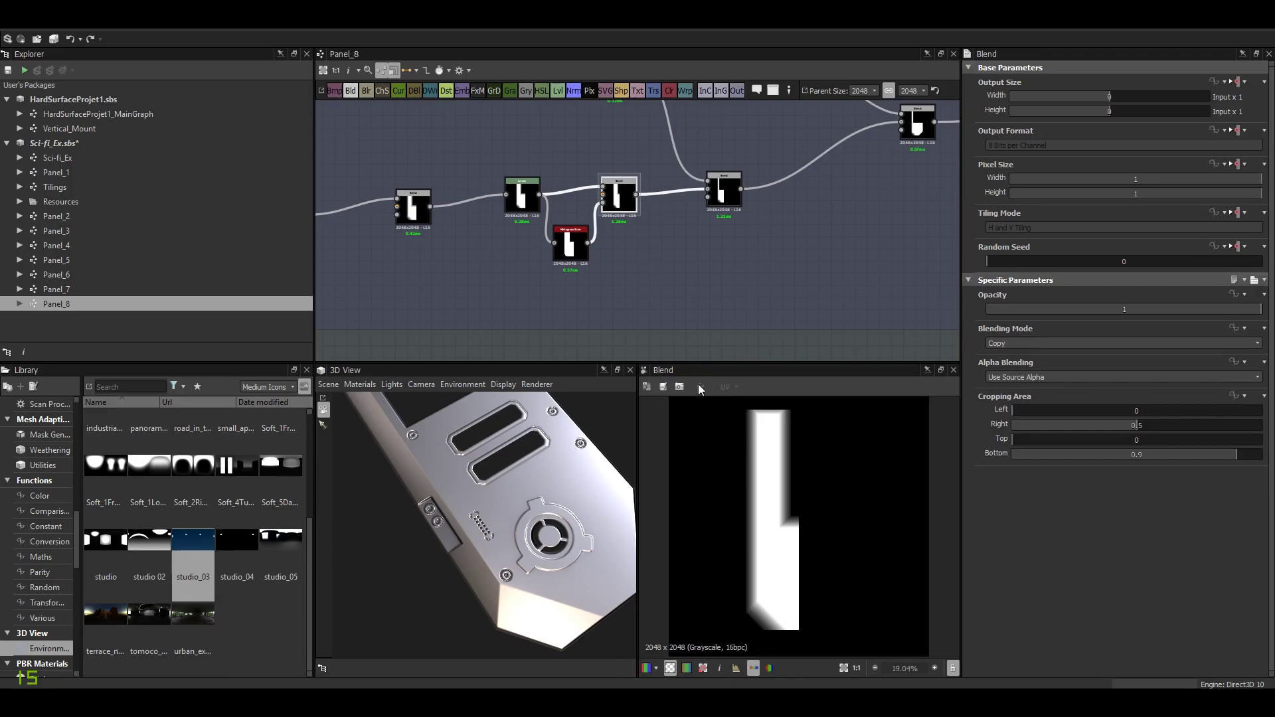
scroll(792, 507, up, 5)
scroll(764, 524, up, 2)
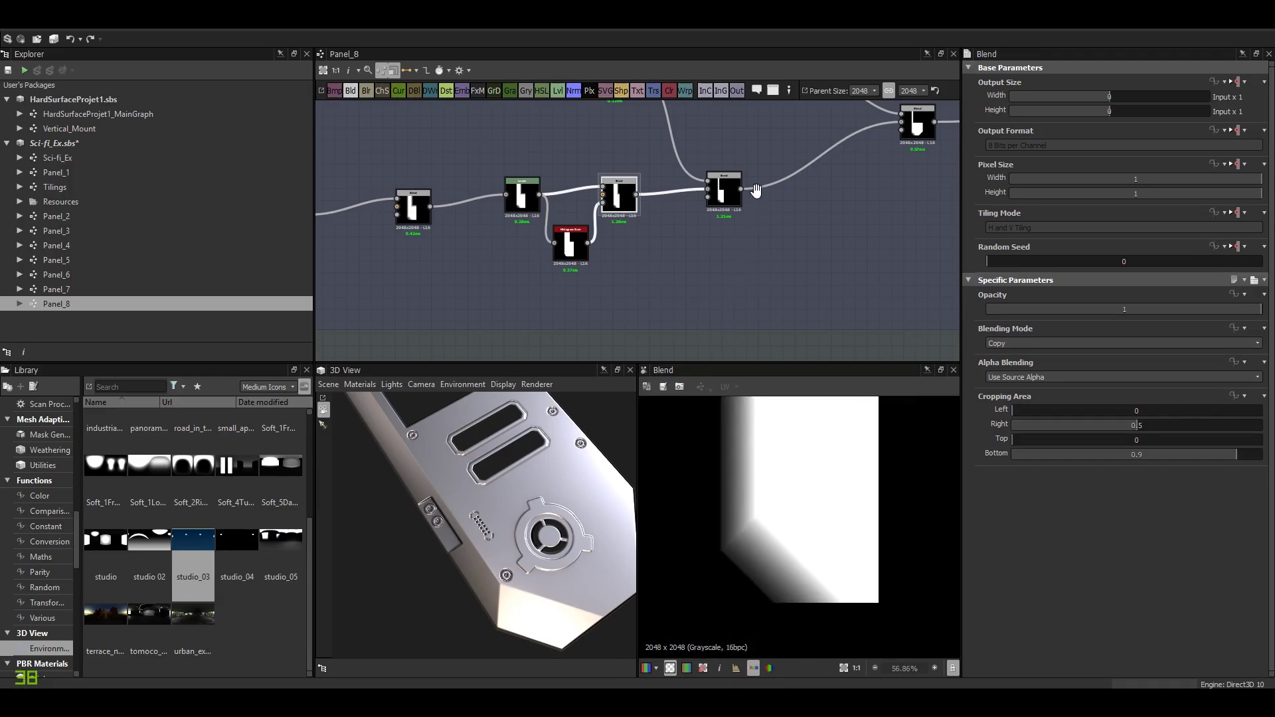
Preview the Transformation 2D that offsets the Panel_8 silhouette and the Blend that cuts notches along its long edge.
scroll(667, 265, down, 6)
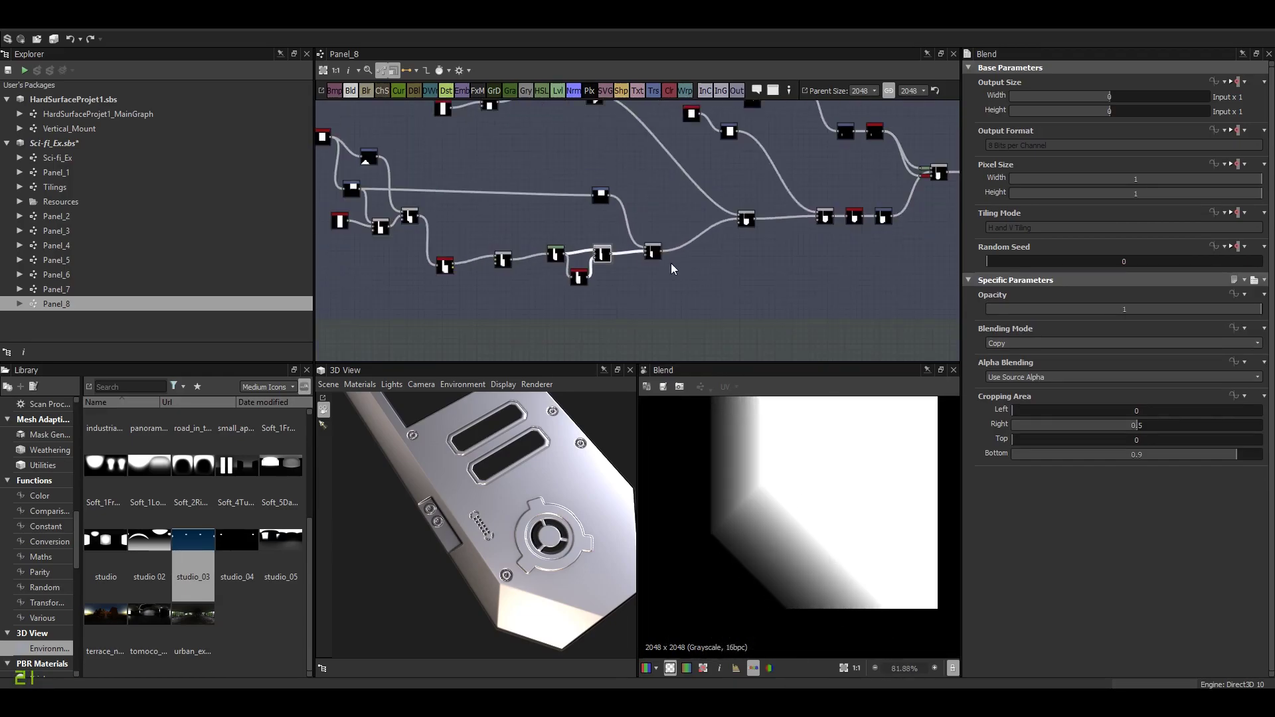
scroll(560, 298, up, 5)
click(602, 300)
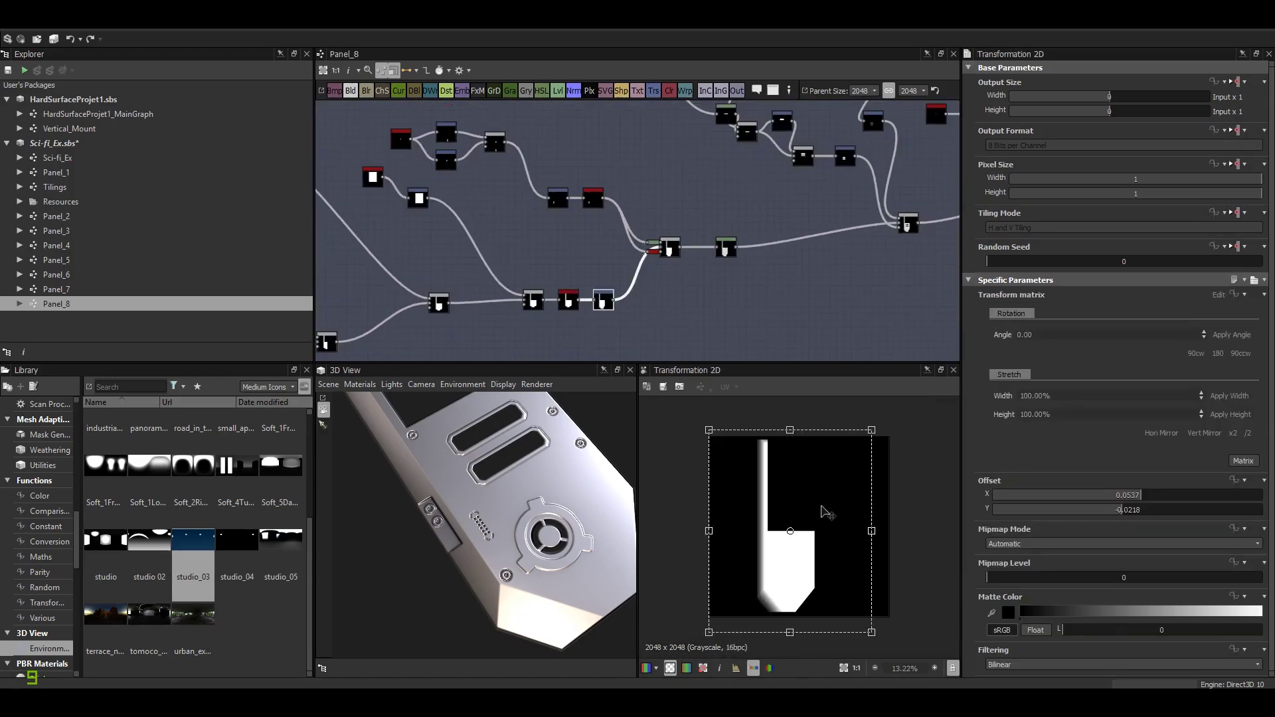
click(669, 249)
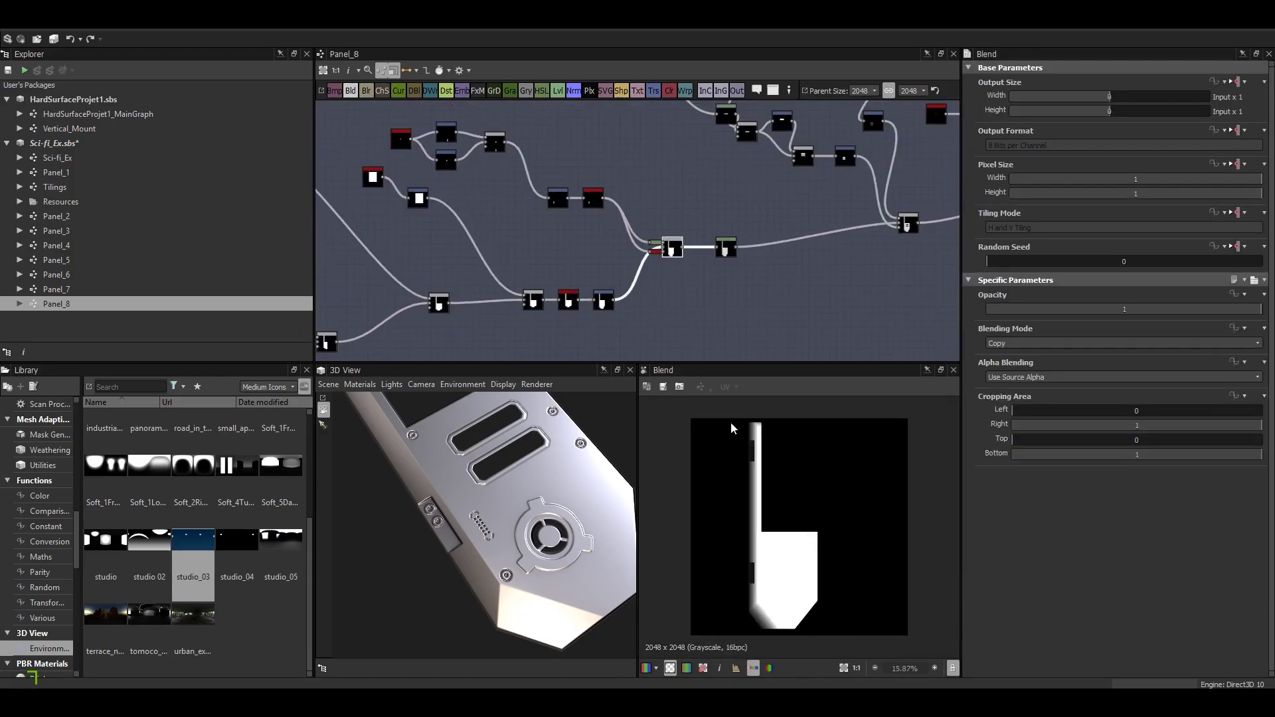
Preview the Blend that cuts the two horizontal slots into the Panel_8 body at the end of Base Structure.
middle_drag(731, 255, 647, 260)
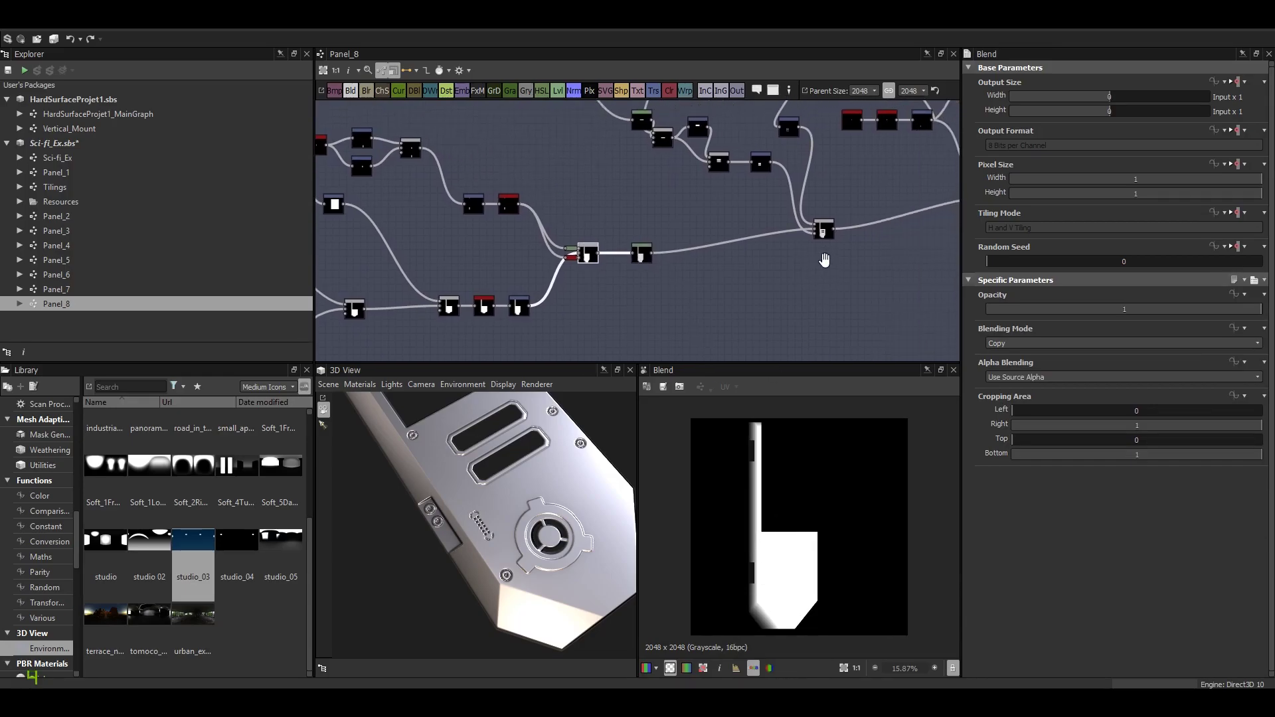
click(825, 228)
scroll(760, 572, up, 1)
scroll(761, 572, down, 1)
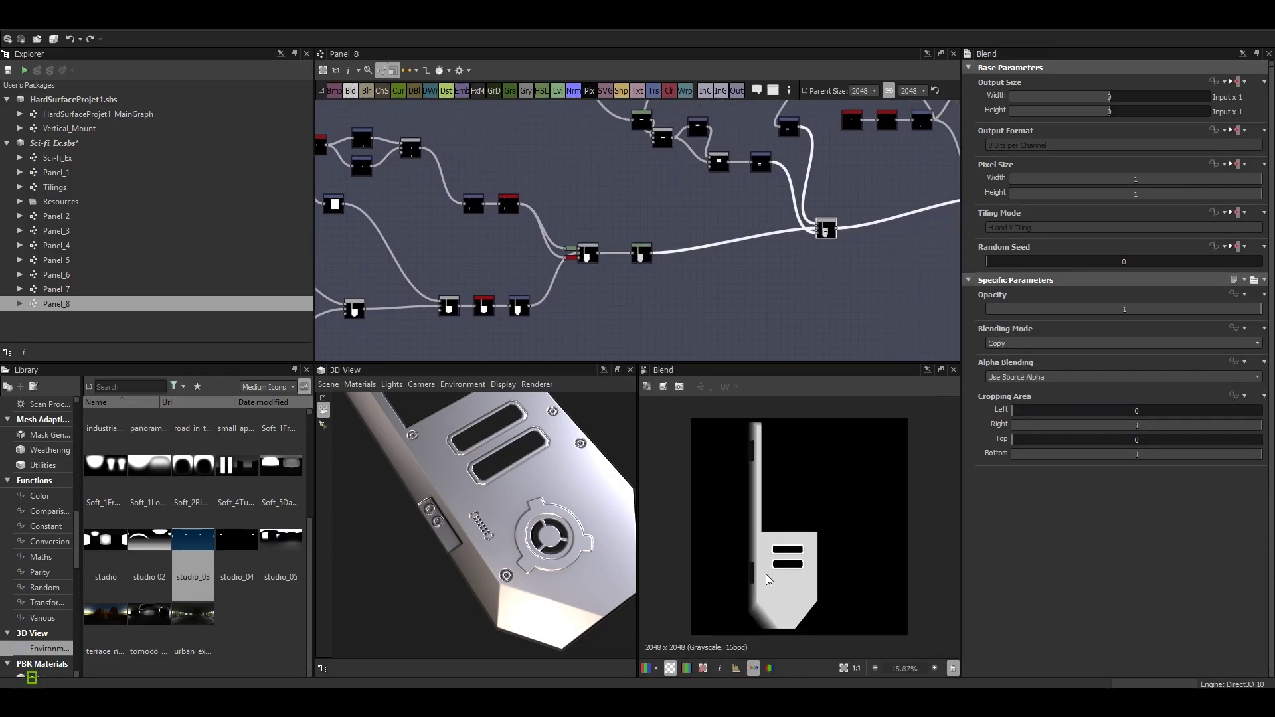
scroll(842, 286, down, 4)
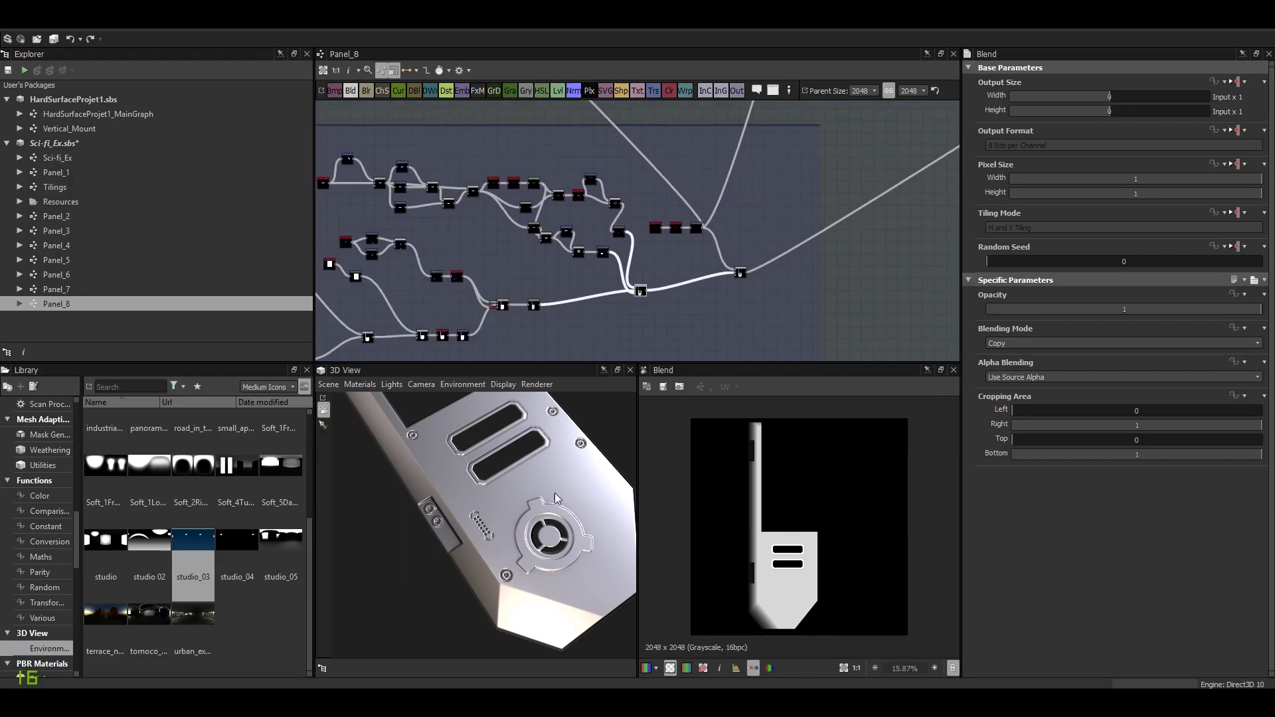
Preview the final Blend in the Big circles - fan details frame and examine the fan shape up close.
scroll(785, 172, down, 3)
scroll(637, 320, up, 3)
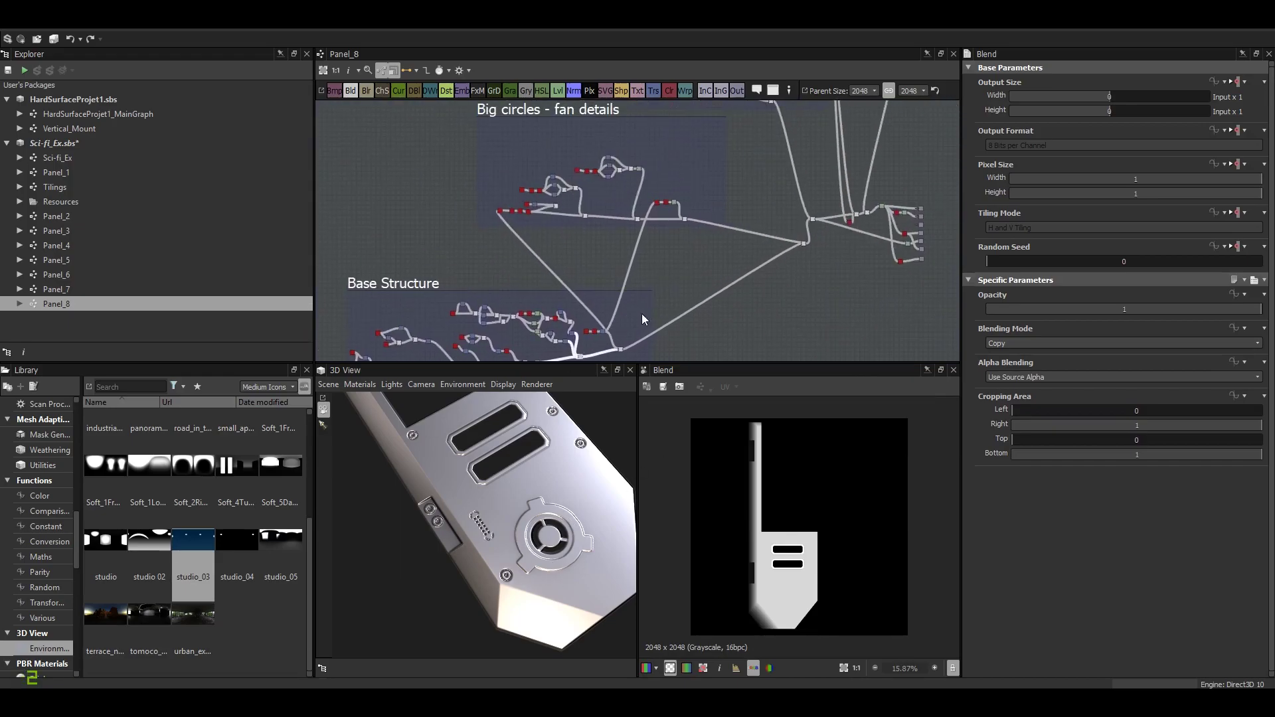
middle_drag(648, 193, 671, 170)
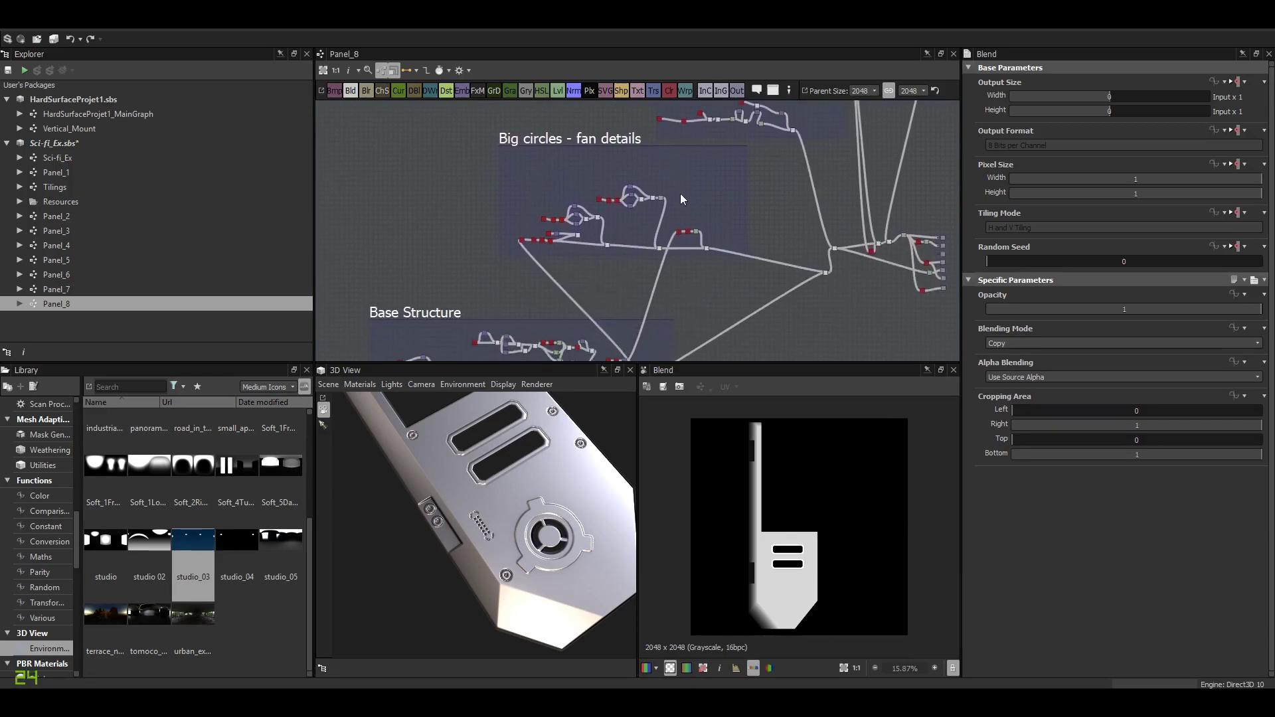
scroll(701, 171, up, 3)
double_click(694, 198)
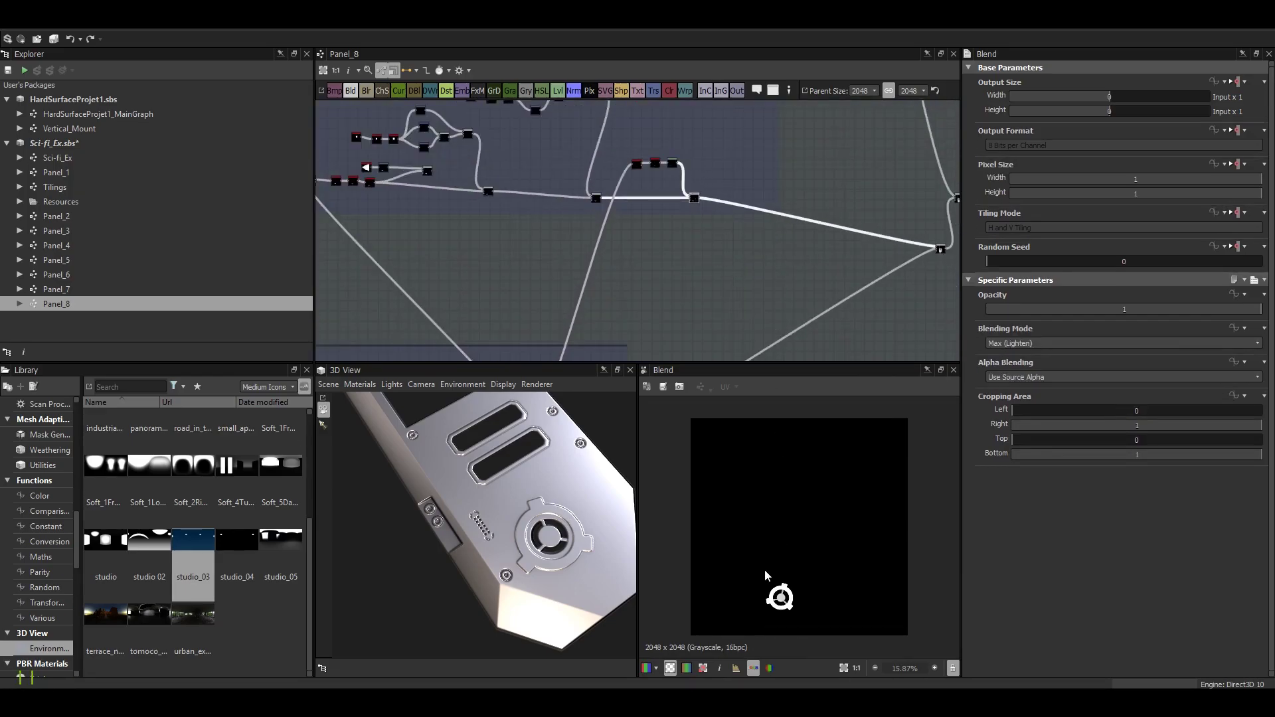
scroll(770, 556, up, 4)
scroll(791, 565, up, 5)
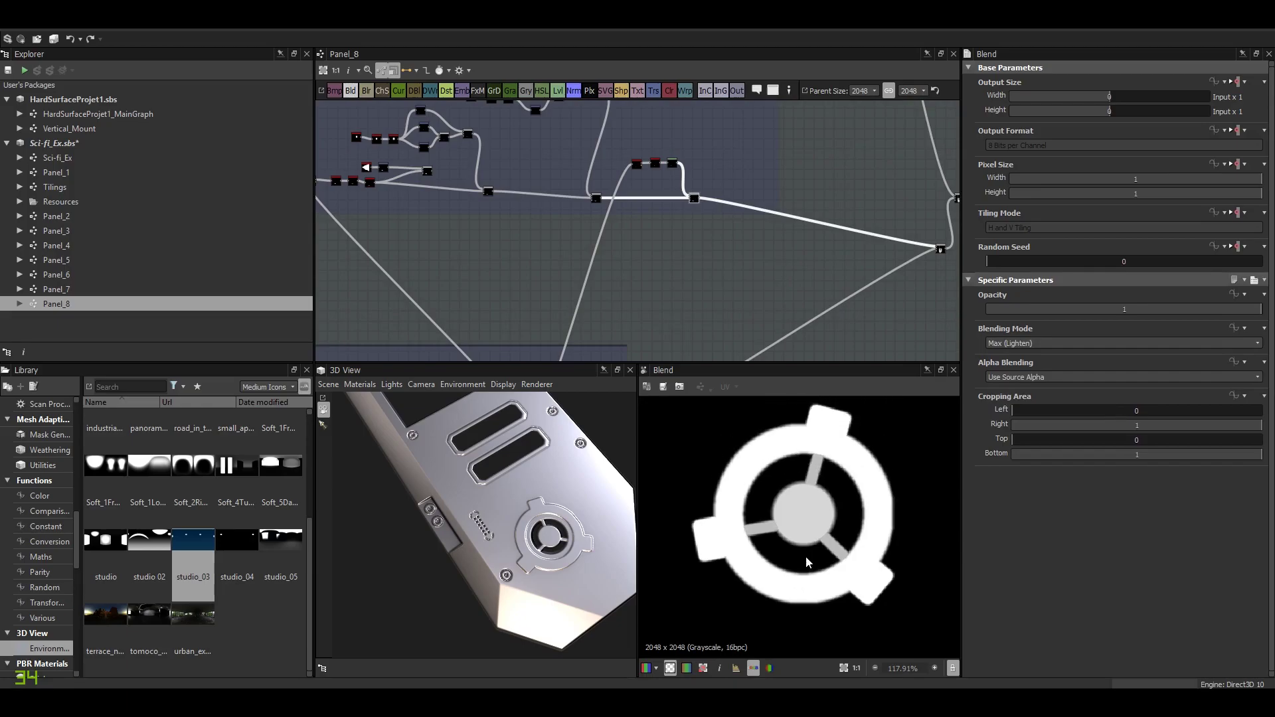
Preview the Blend that adds the three tabs to the fan's outer ring.
scroll(502, 253, down, 2)
middle_drag(502, 253, 671, 281)
scroll(670, 288, up, 5)
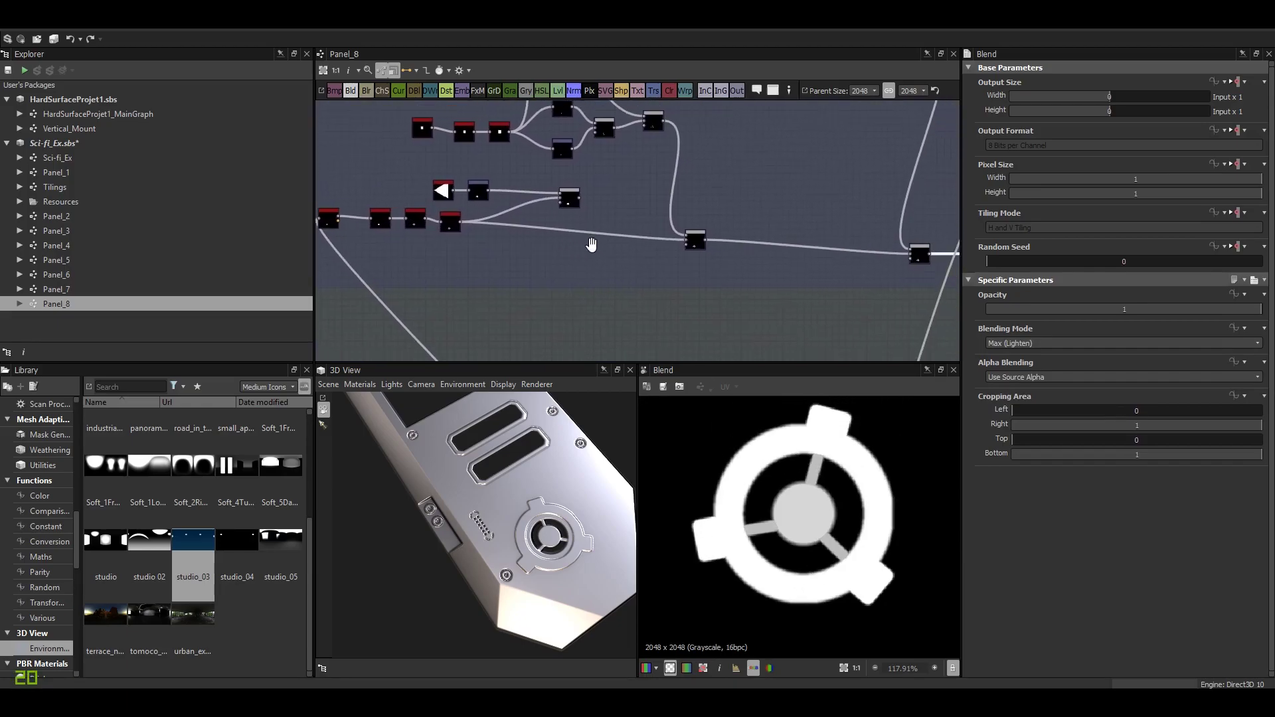
click(685, 235)
scroll(839, 509, down, 2)
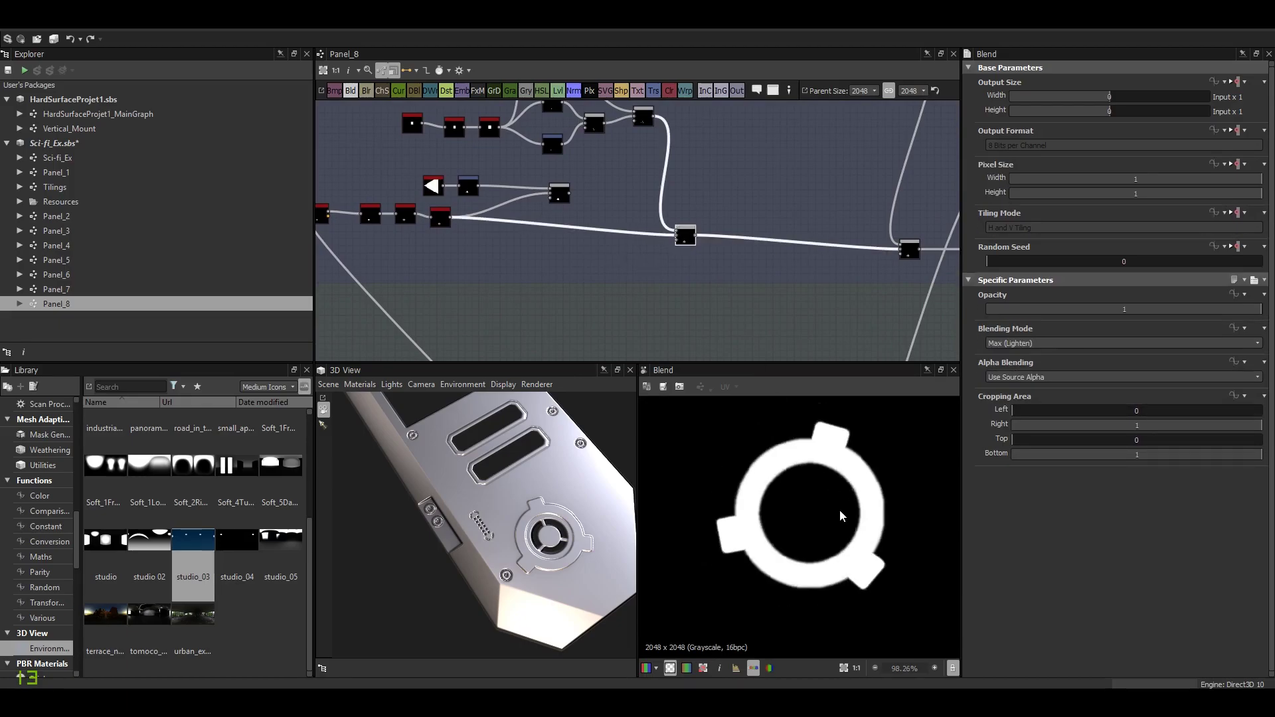
Preview the guide Blend of triangle and ring, inspecting its polygon_1, Transformation 2D and Blur HQ Grayscale inputs.
middle_drag(575, 238, 630, 260)
click(613, 216)
scroll(813, 503, down, 2)
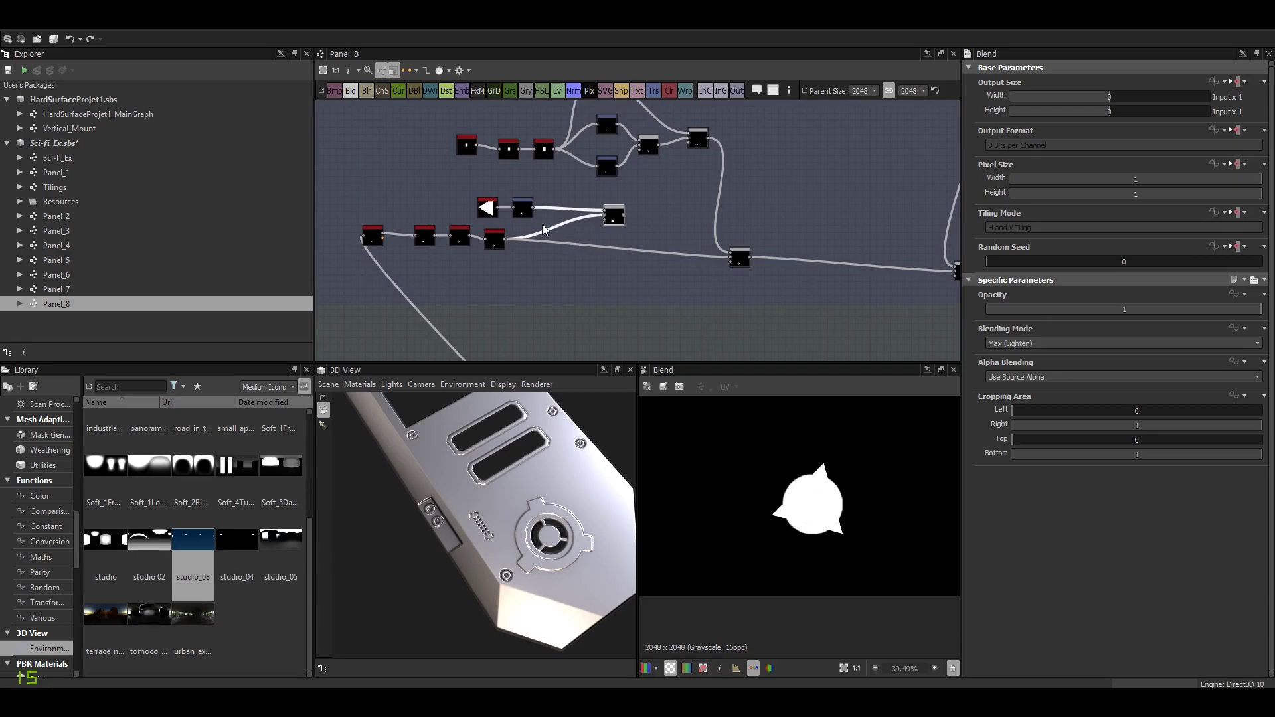
click(495, 207)
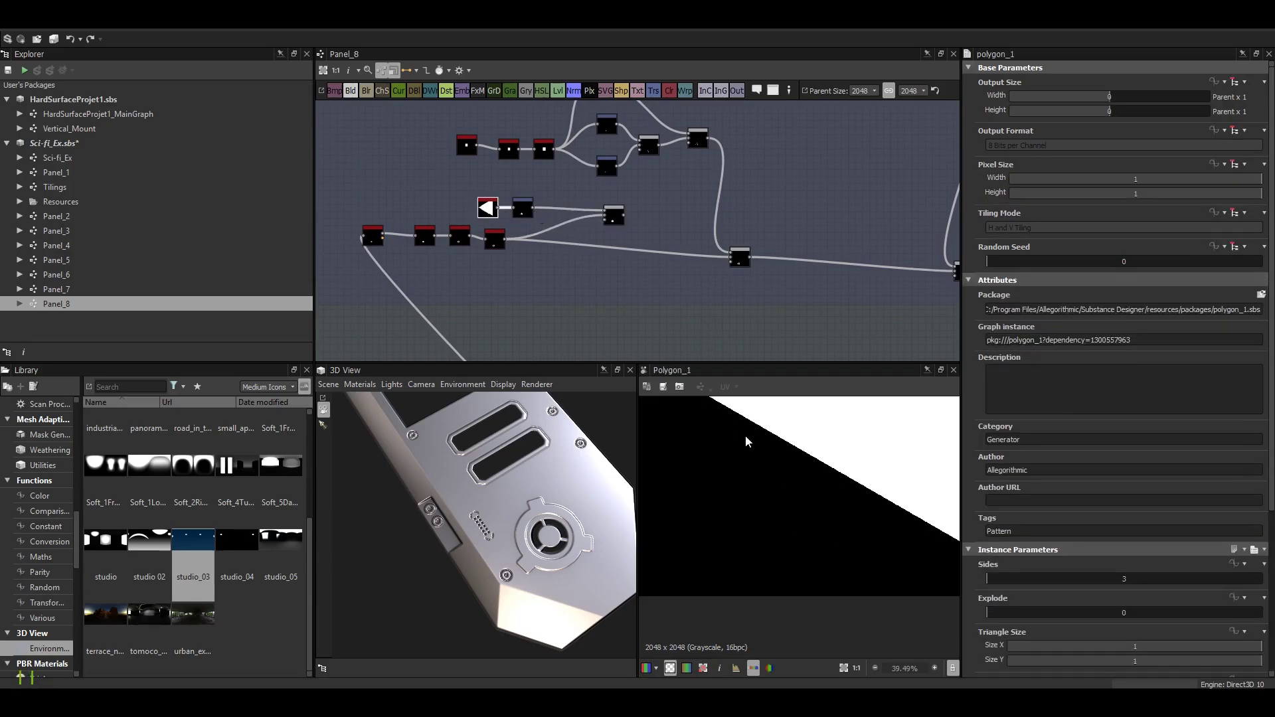
scroll(789, 468, down, 4)
click(522, 208)
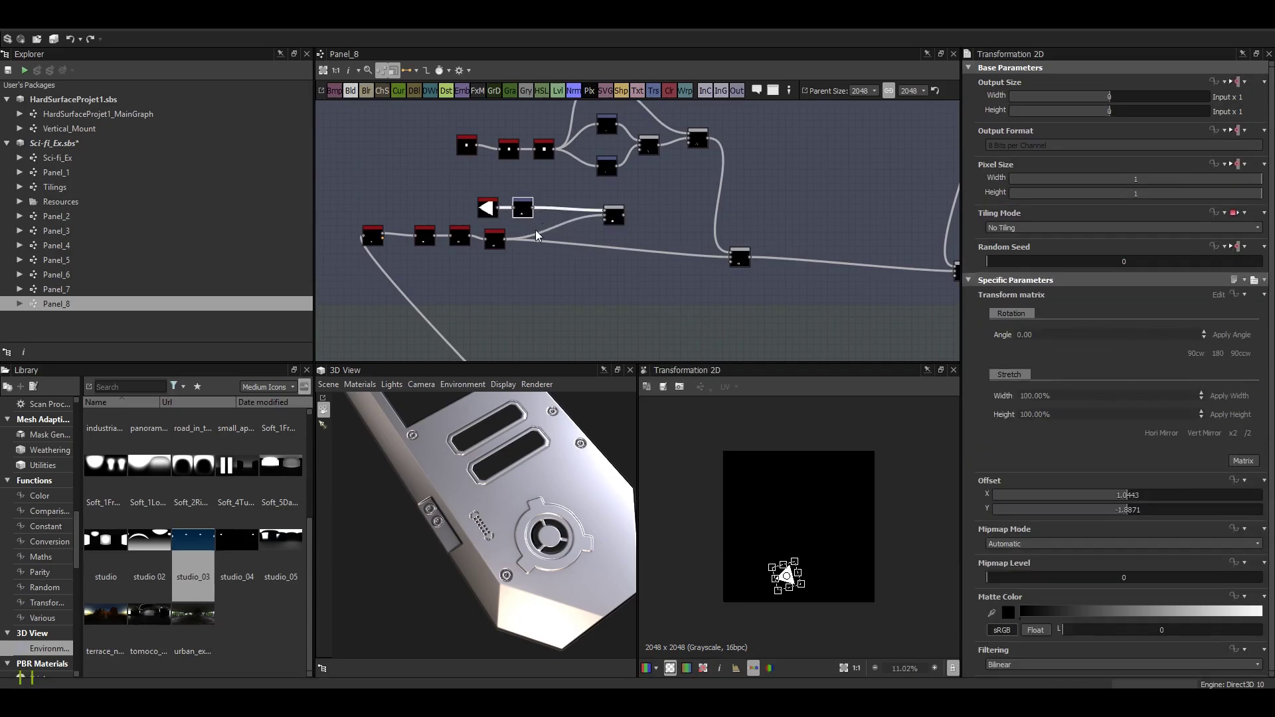
click(494, 238)
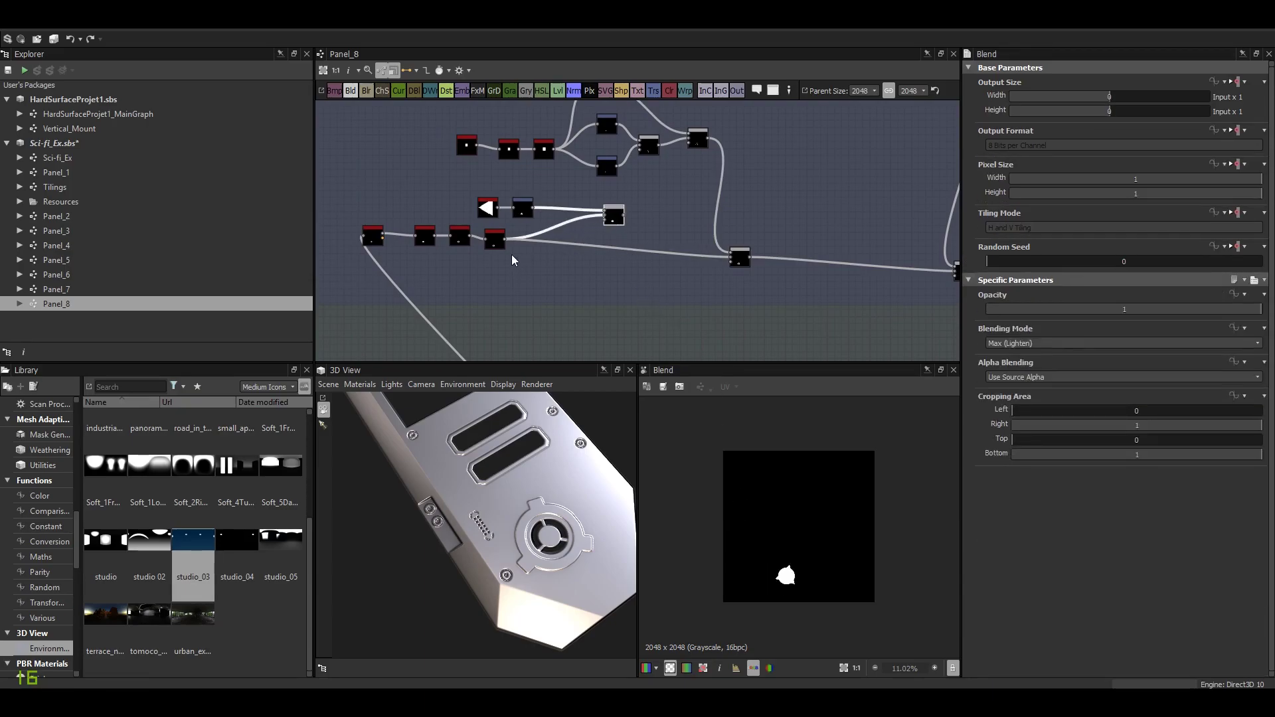
scroll(761, 547, up, 5)
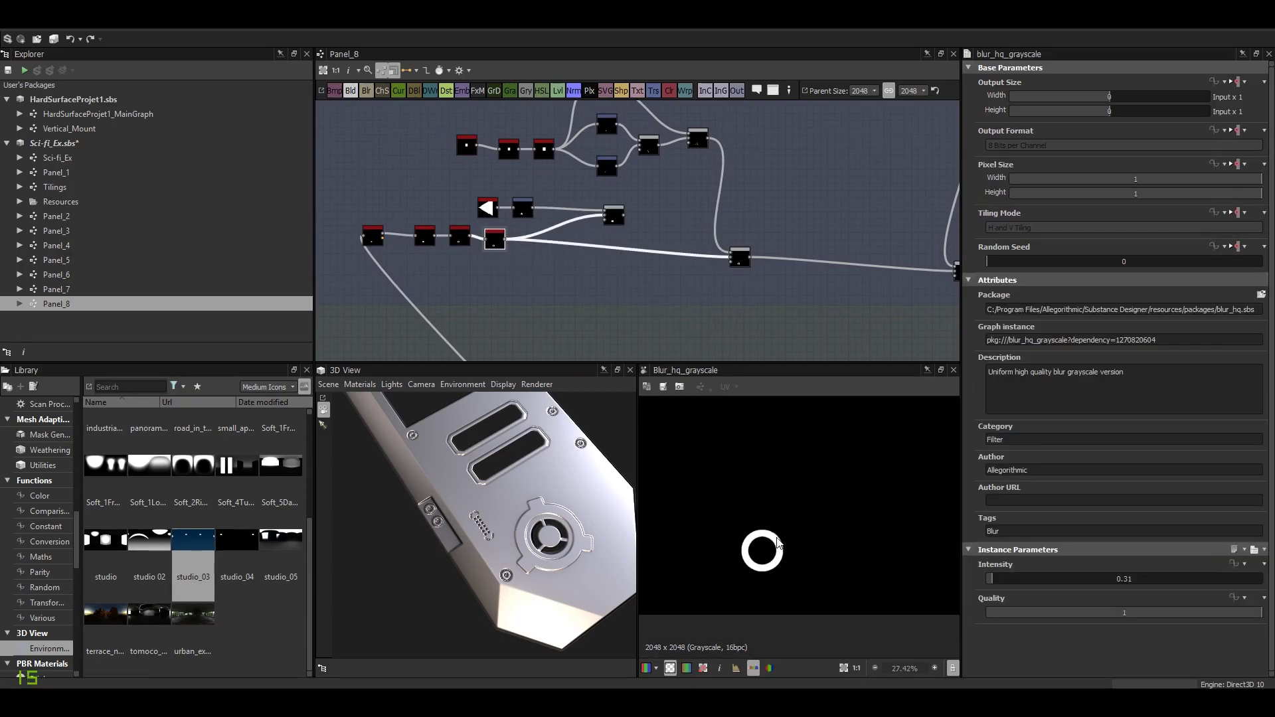
Compare the triangle-and-ring guide Blend with the Blend of the ring and its three tabs.
click(605, 219)
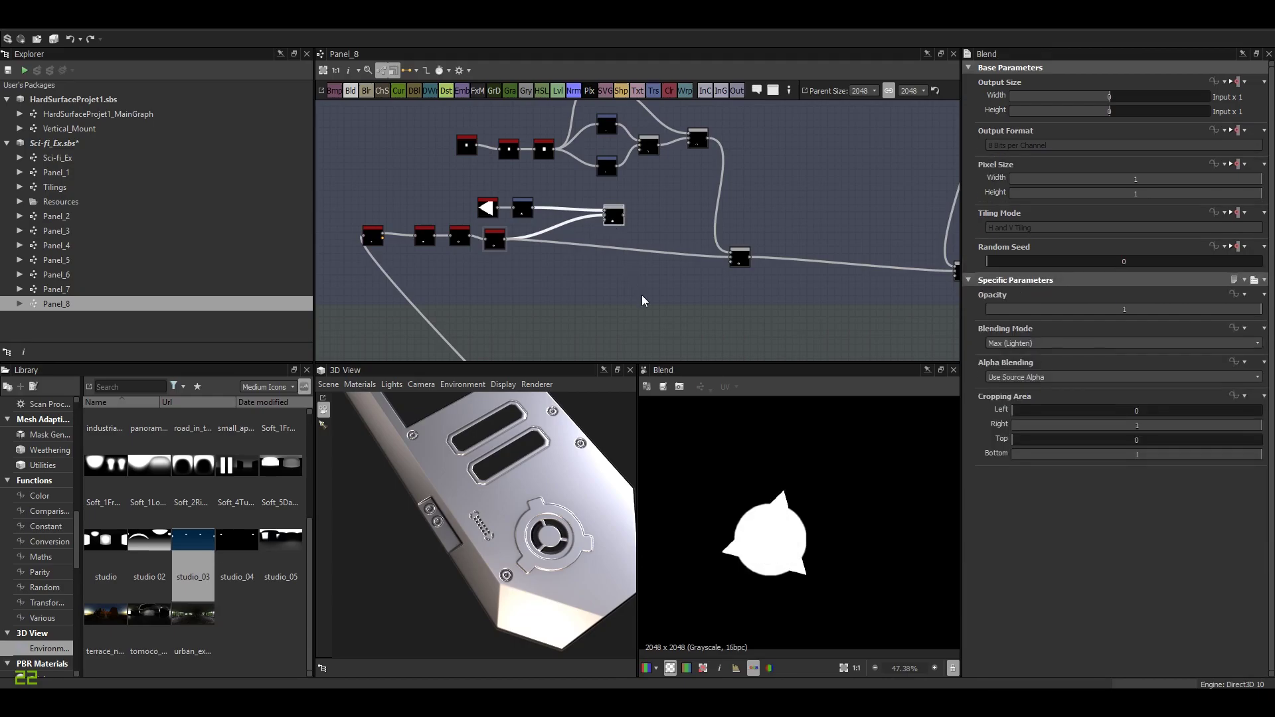
middle_drag(632, 228, 599, 293)
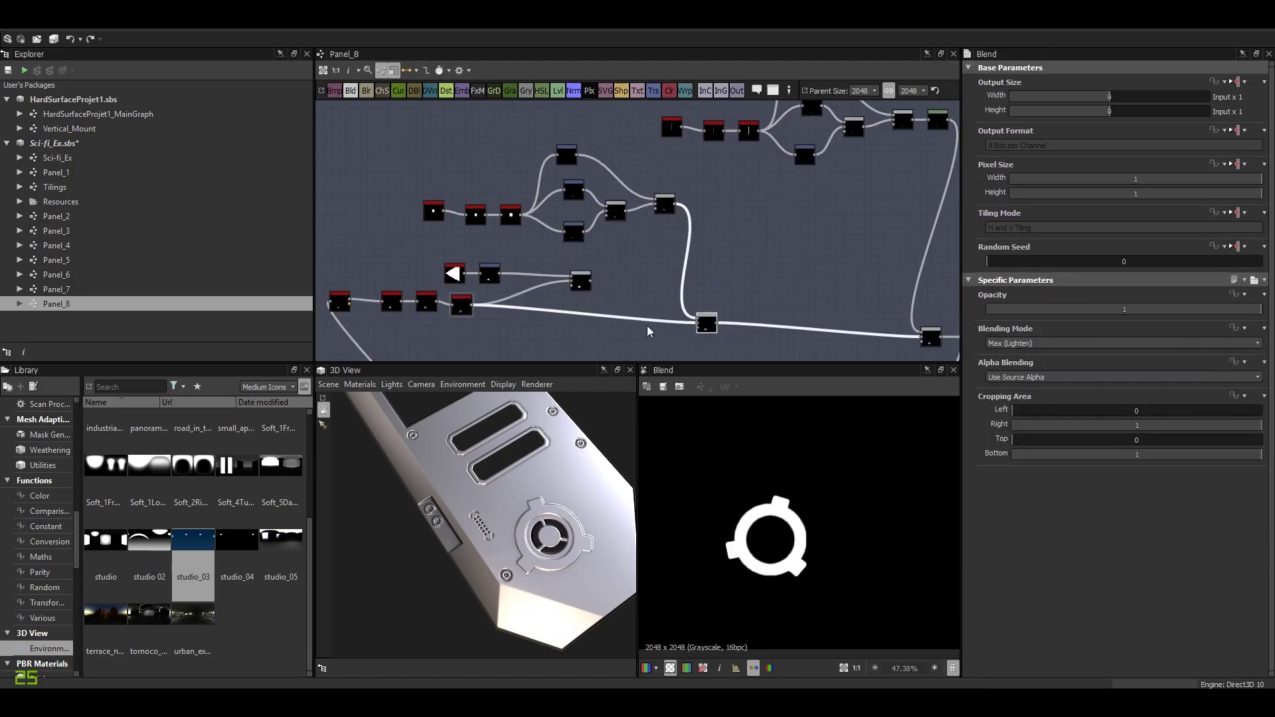
click(575, 289)
scroll(787, 544, up, 1)
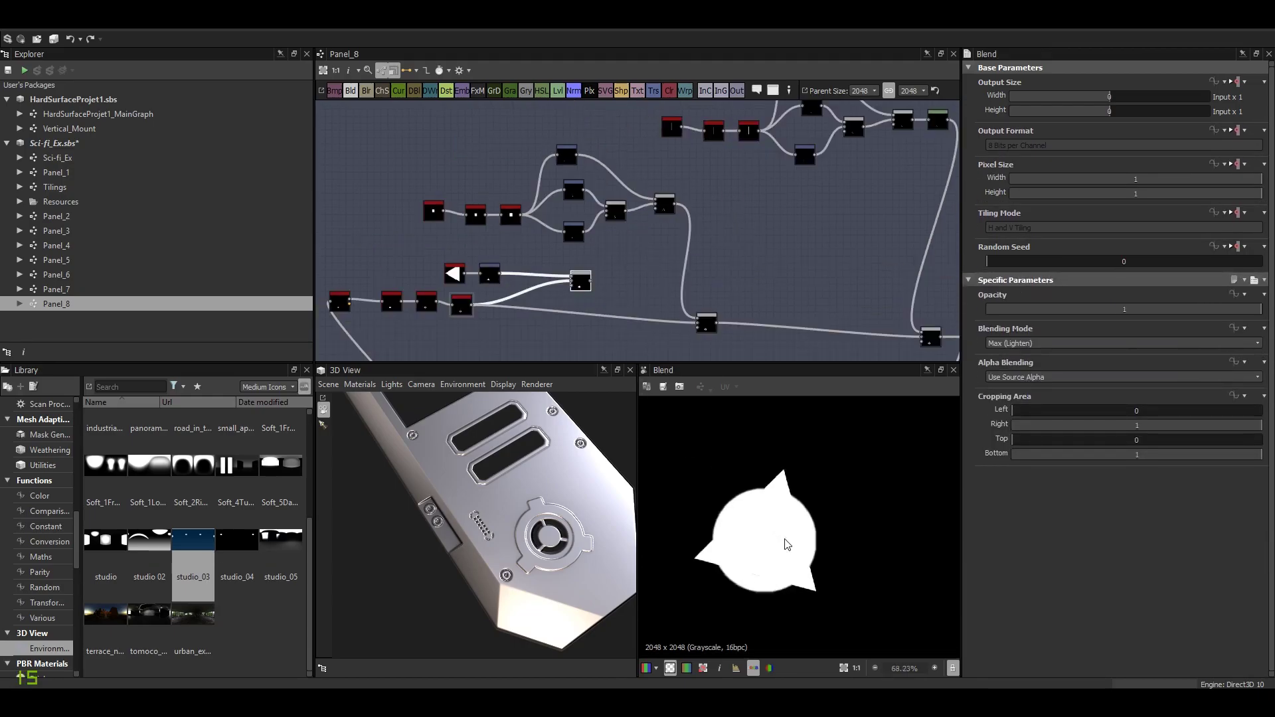
Over the guide preview, reposition the upper tab's Transformation 2D along the upper triangle point, ending at offset about X -0.0554, Y -1.8169.
click(574, 232)
scroll(796, 487, up, 3)
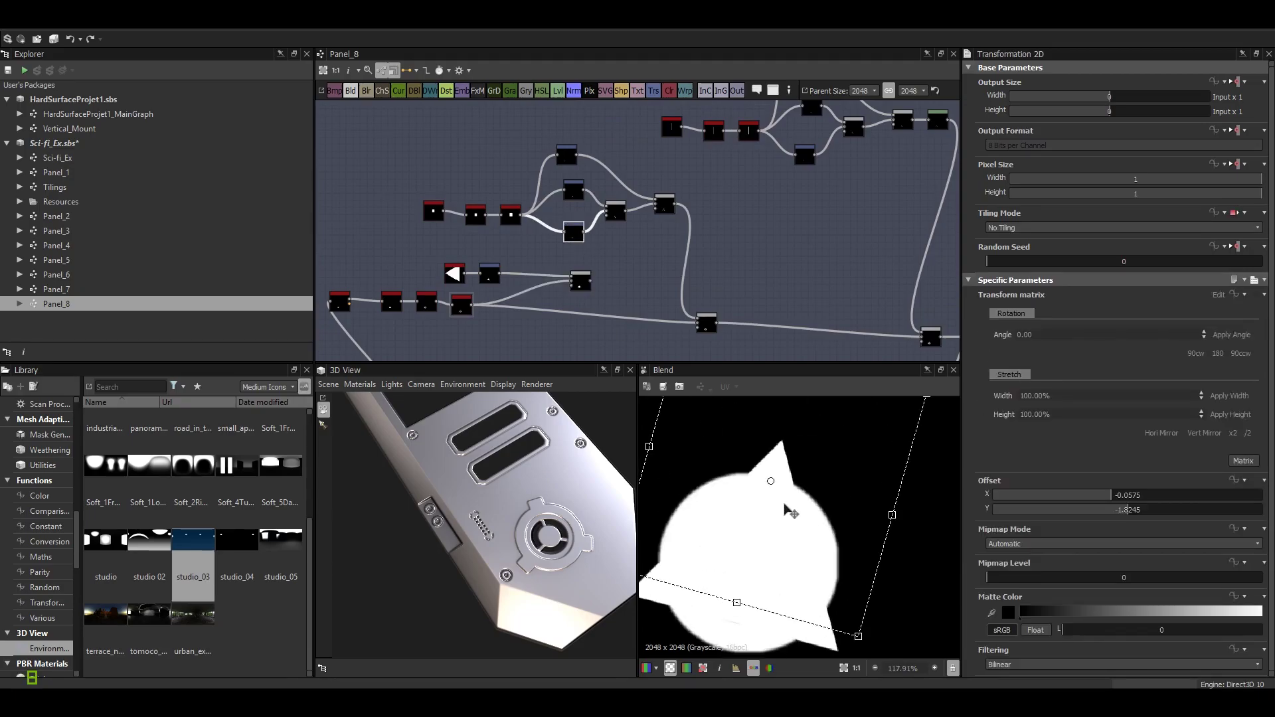
drag(792, 481, 796, 478)
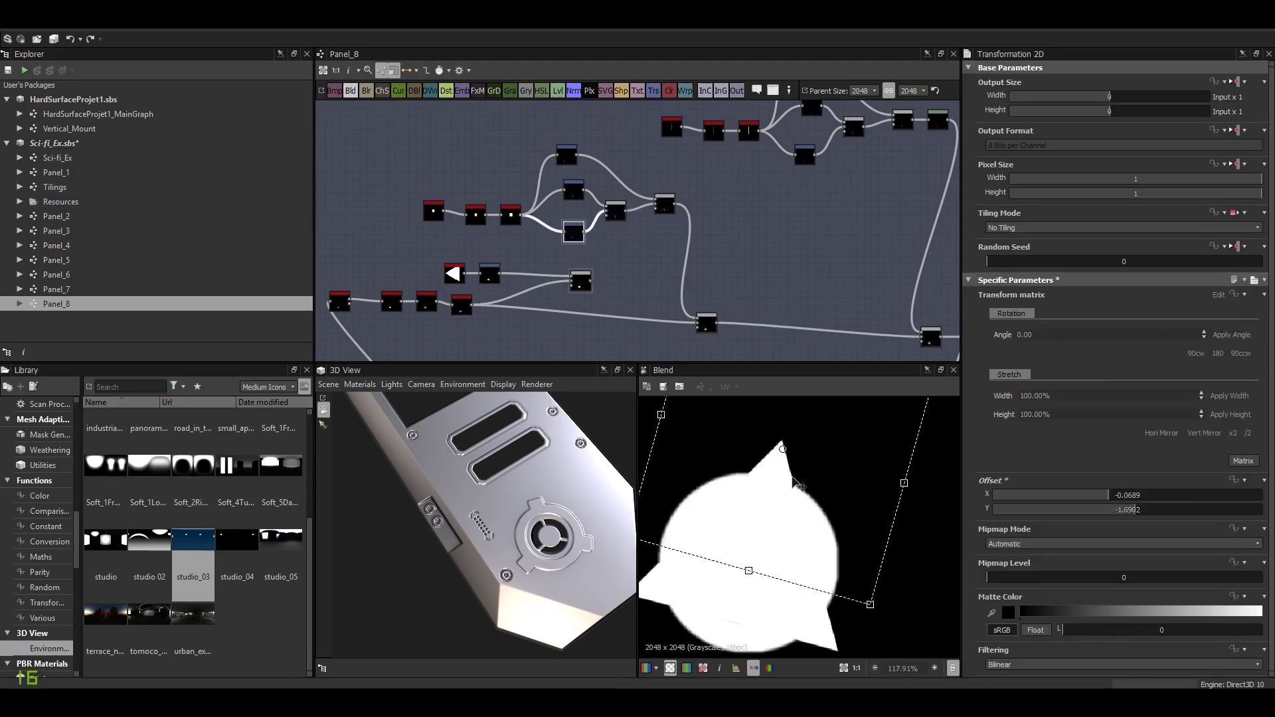
drag(788, 490, 781, 522)
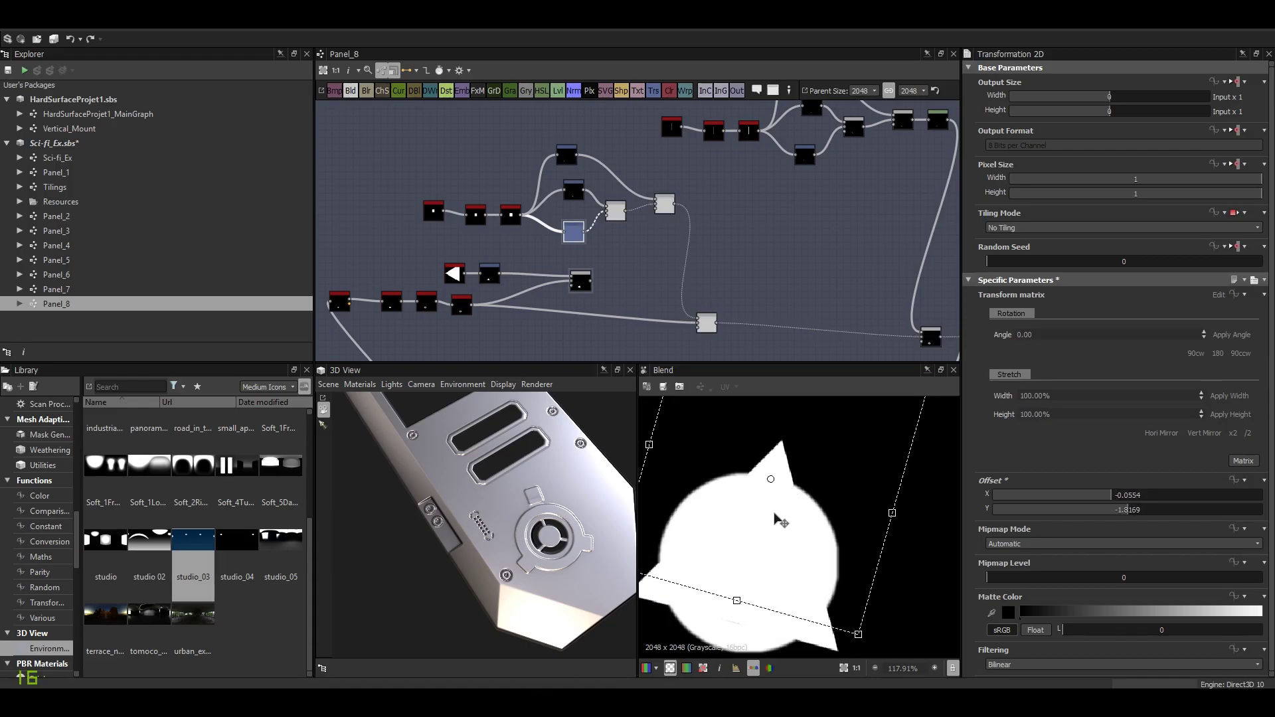
Nudge the second tab's Transformation 2D along the lower-right triangle point to offset about X -1.9627, Y 1.2994.
click(575, 191)
scroll(768, 427, up, 3)
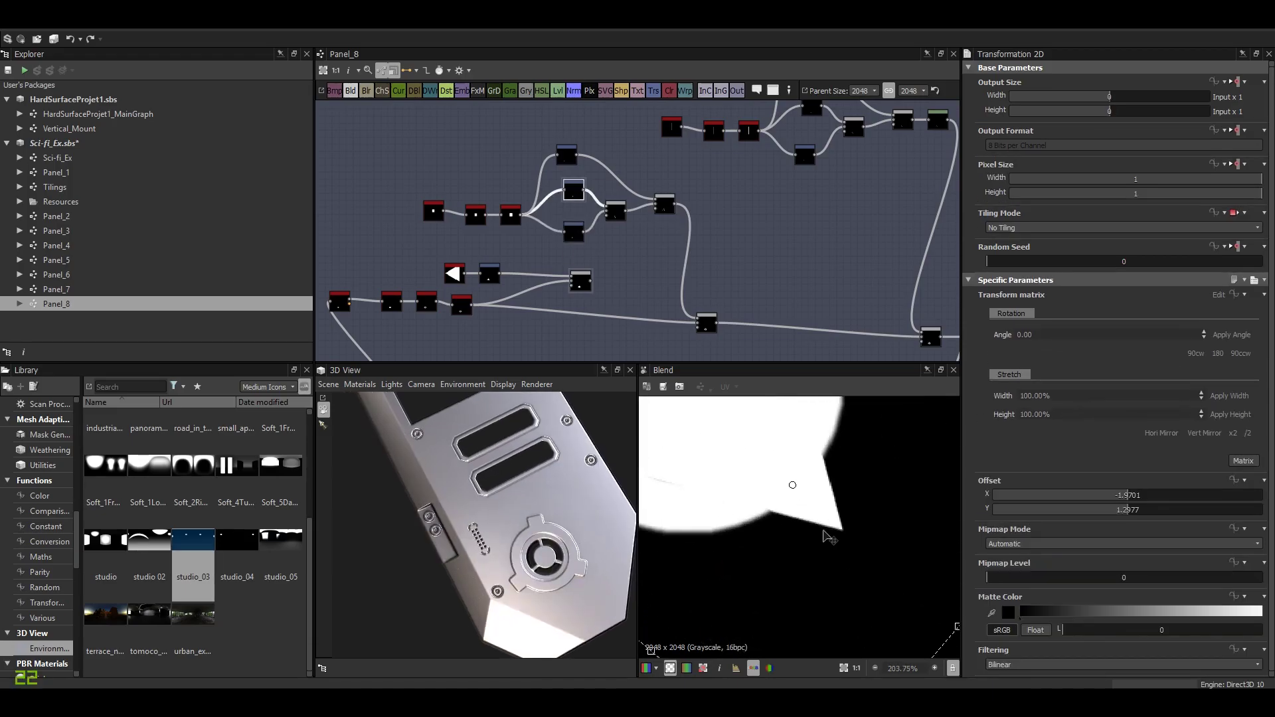
drag(814, 505, 817, 508)
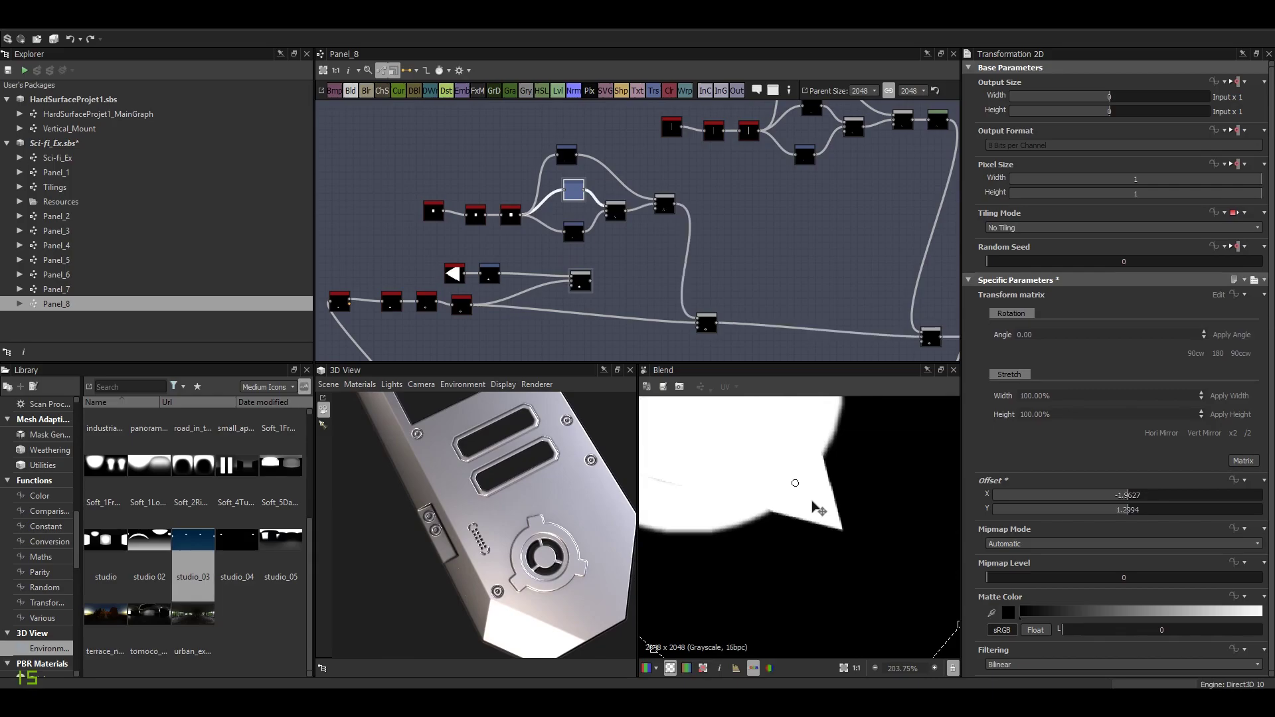
scroll(570, 583, up, 5)
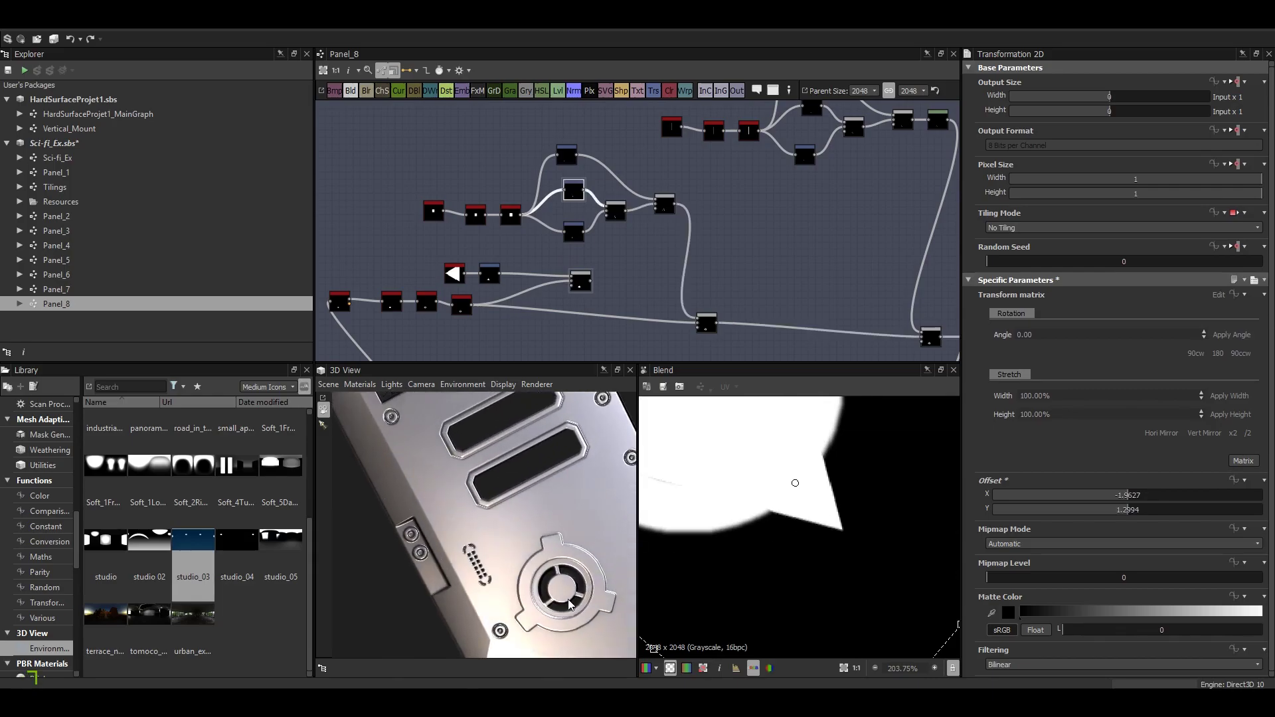
Nudge the third tab's Transformation 2D along the left triangle point to offset about X -1.9889, Y -1.2453.
click(567, 155)
scroll(777, 510, down, 3)
scroll(776, 510, up, 2)
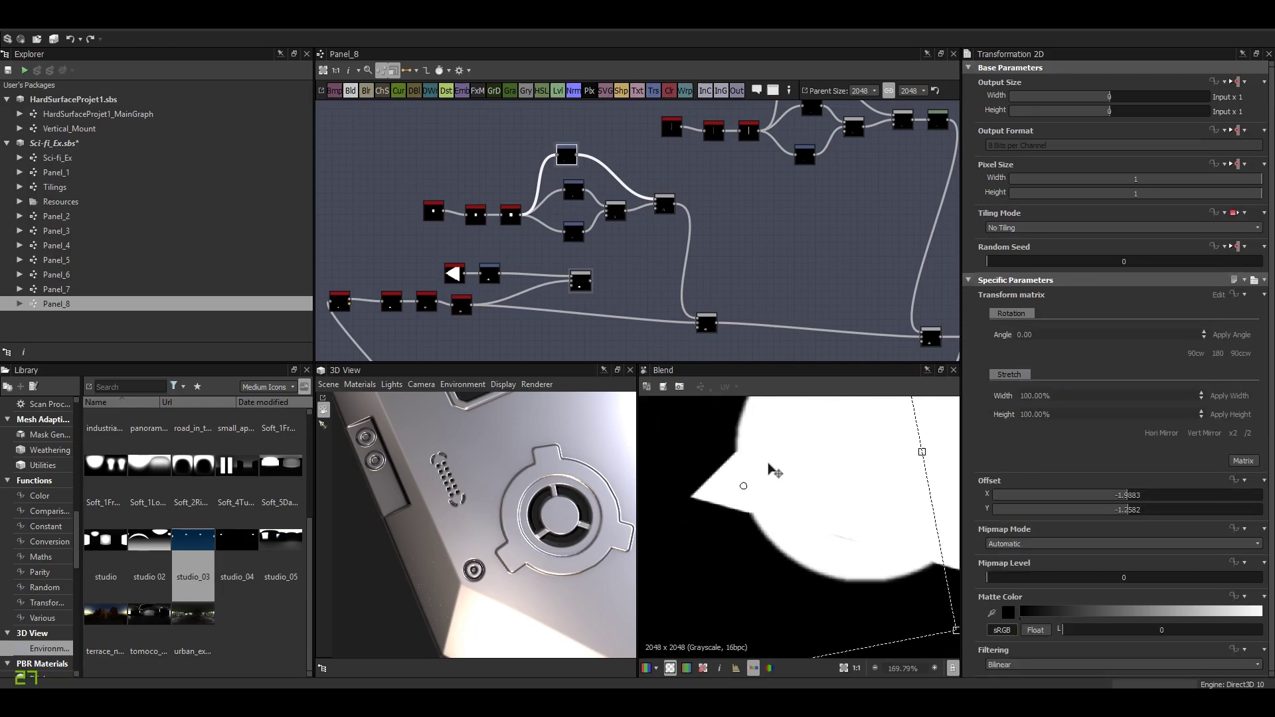
drag(775, 471, 763, 502)
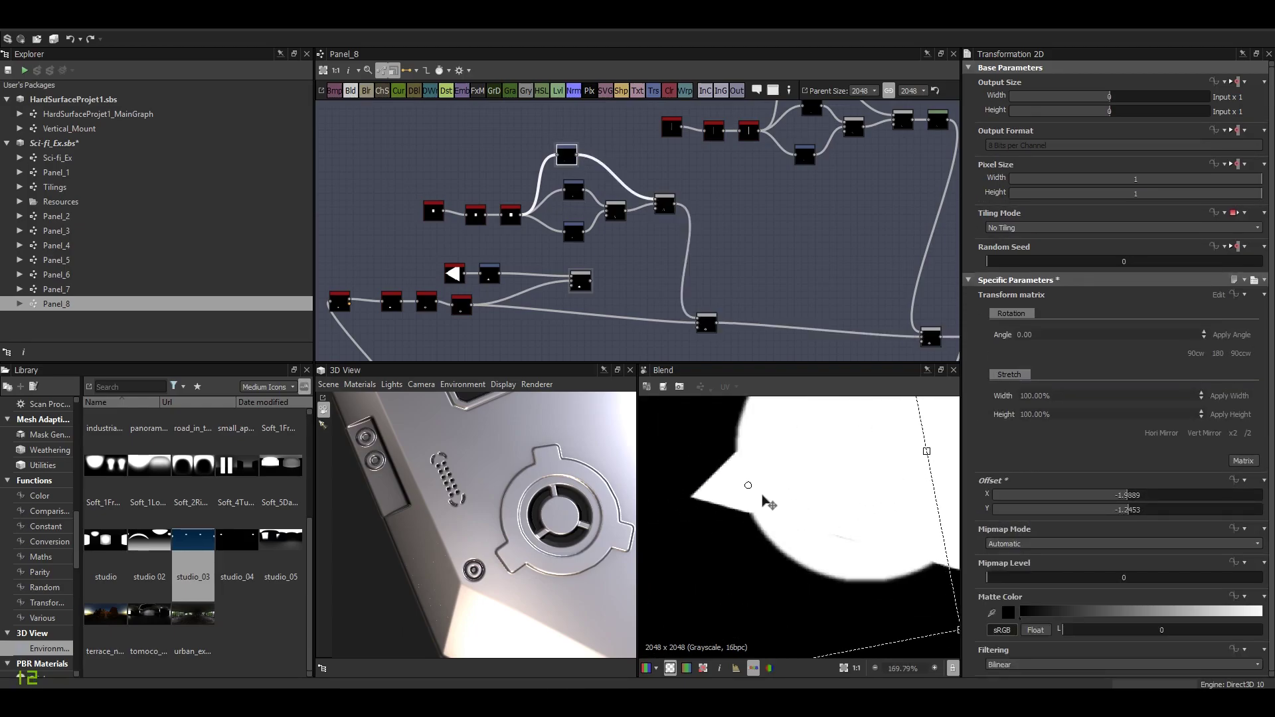
scroll(527, 519, down, 2)
drag(526, 519, 521, 531)
Preview the Blend that joins the first two spokes of the fan.
scroll(780, 274, down, 5)
middle_drag(779, 273, 503, 201)
scroll(561, 157, up, 1)
scroll(561, 160, up, 1)
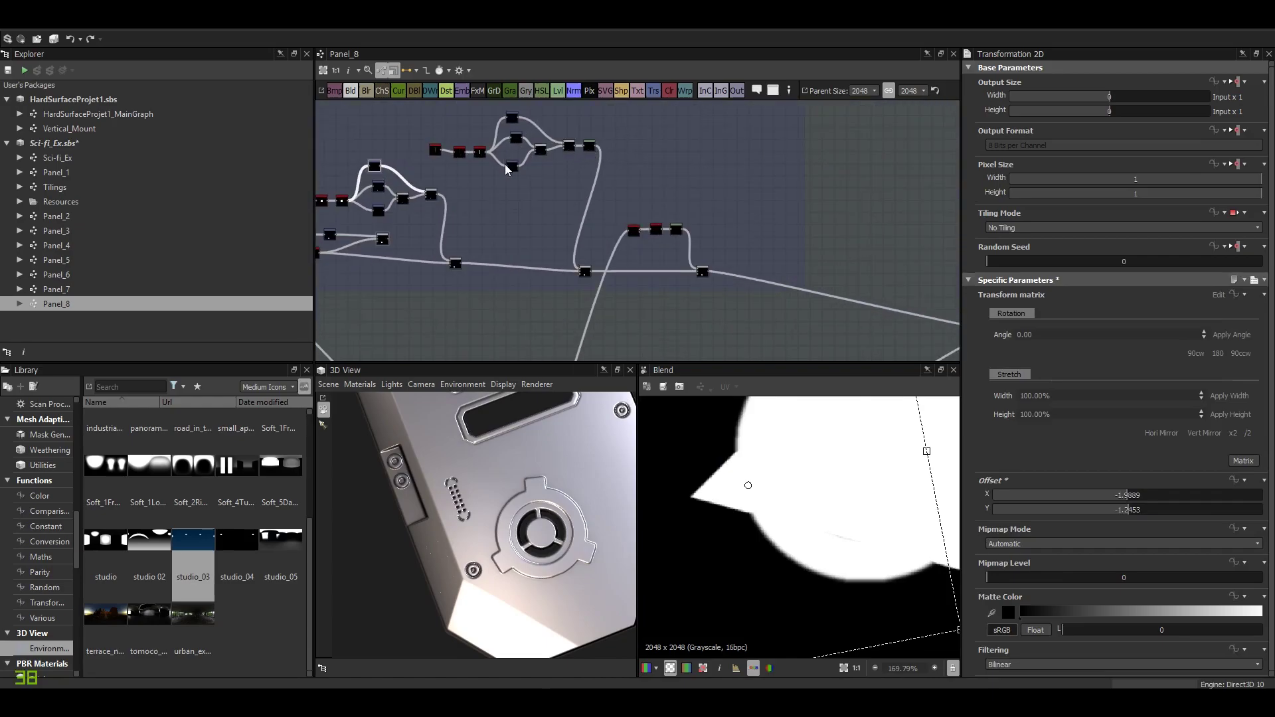
click(479, 153)
middle_drag(539, 161, 529, 193)
click(530, 184)
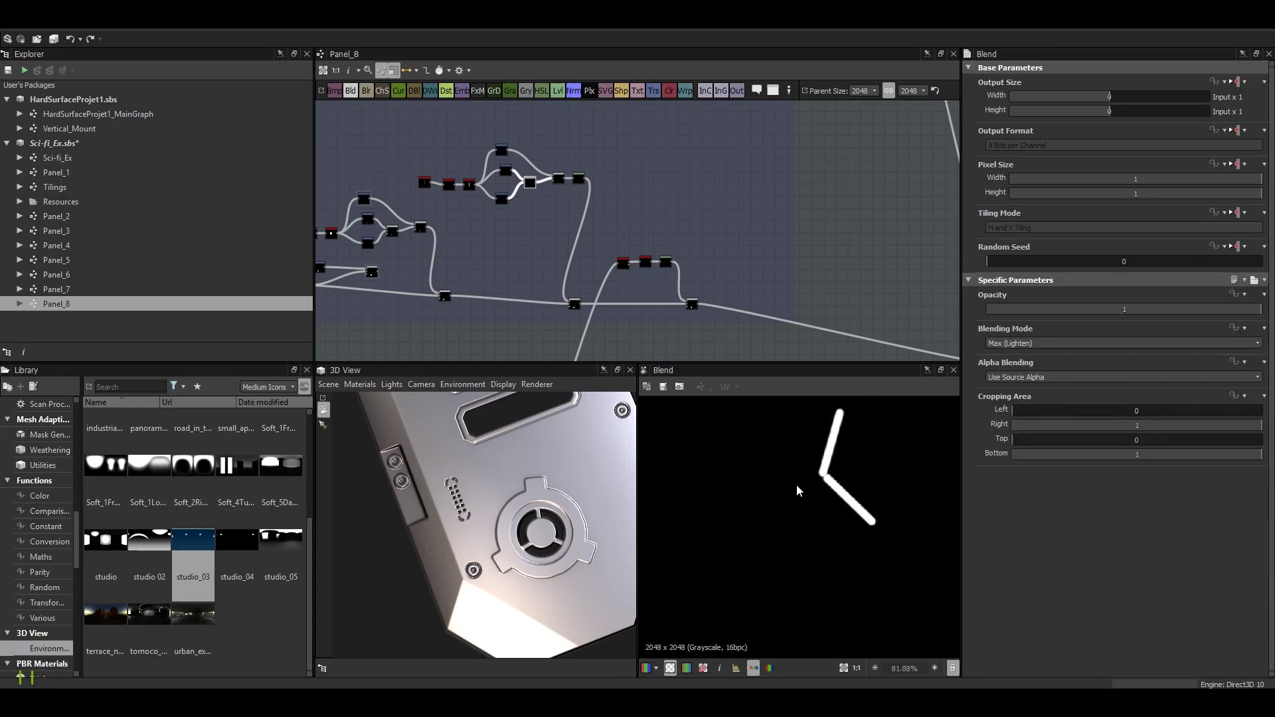
Preview the triangle guide Blend again and check the three spoke Transformation 2D nodes against its points.
click(372, 272)
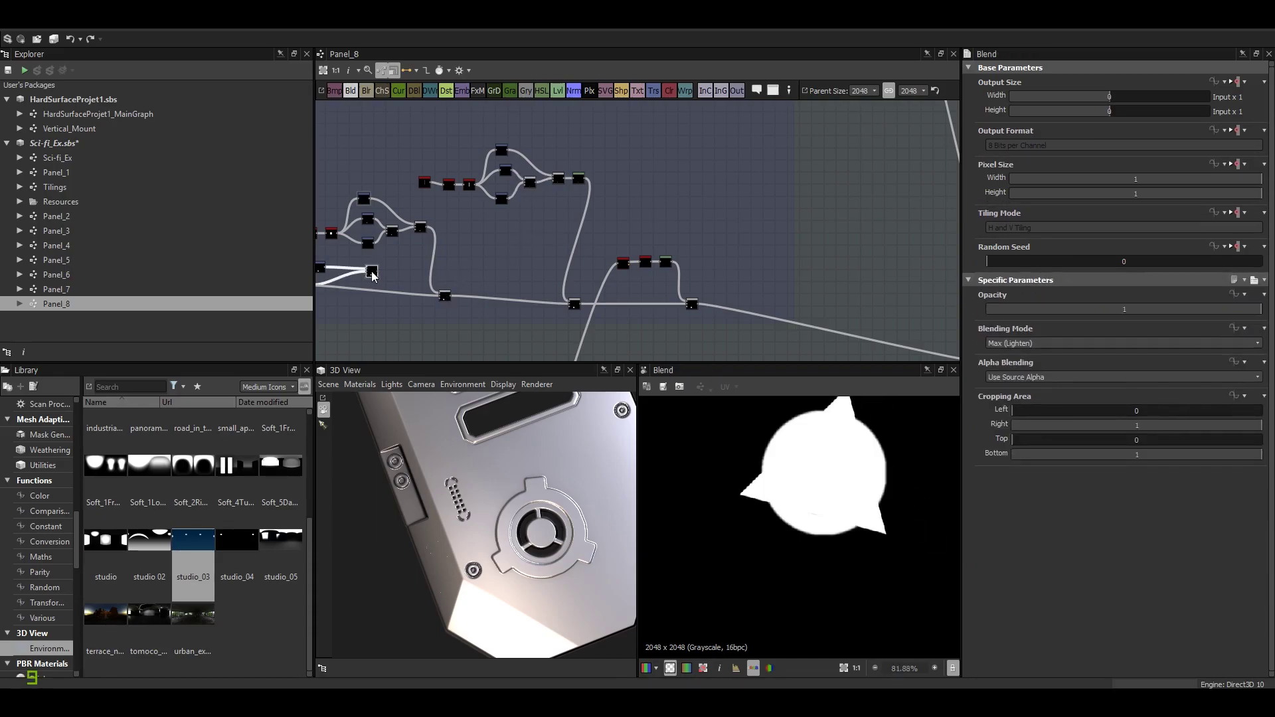
click(684, 306)
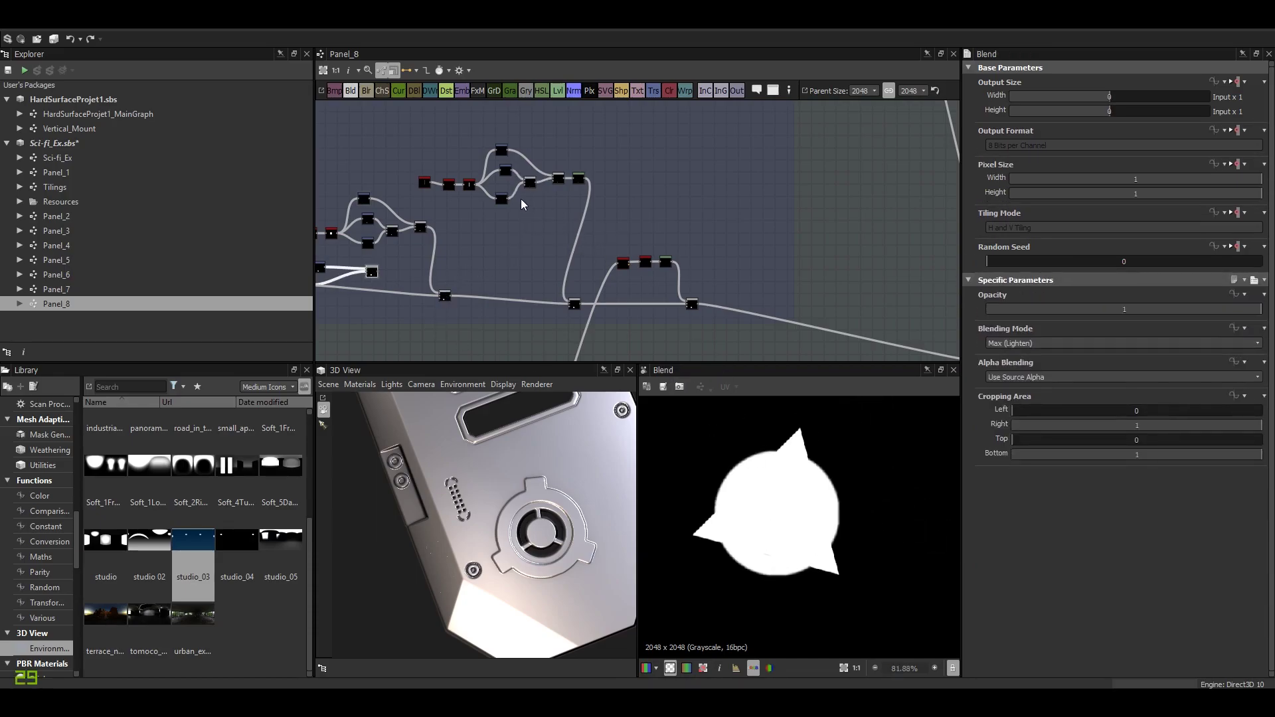
click(502, 199)
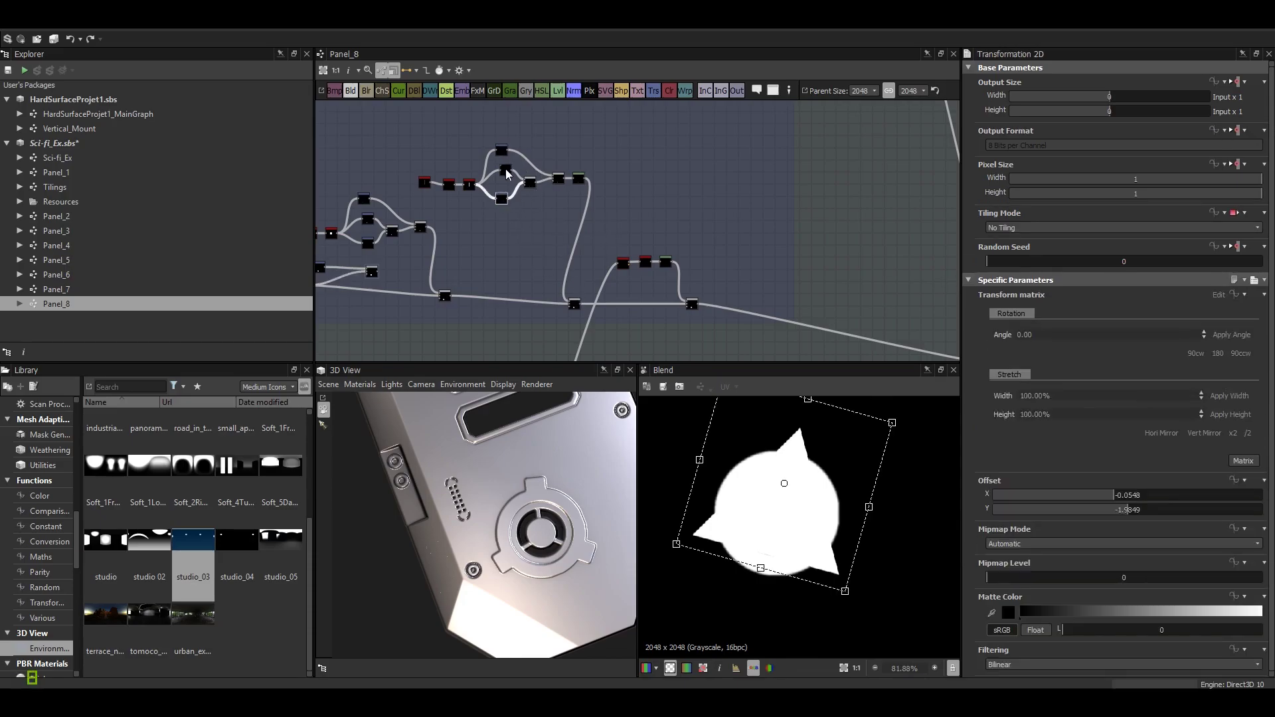
click(501, 151)
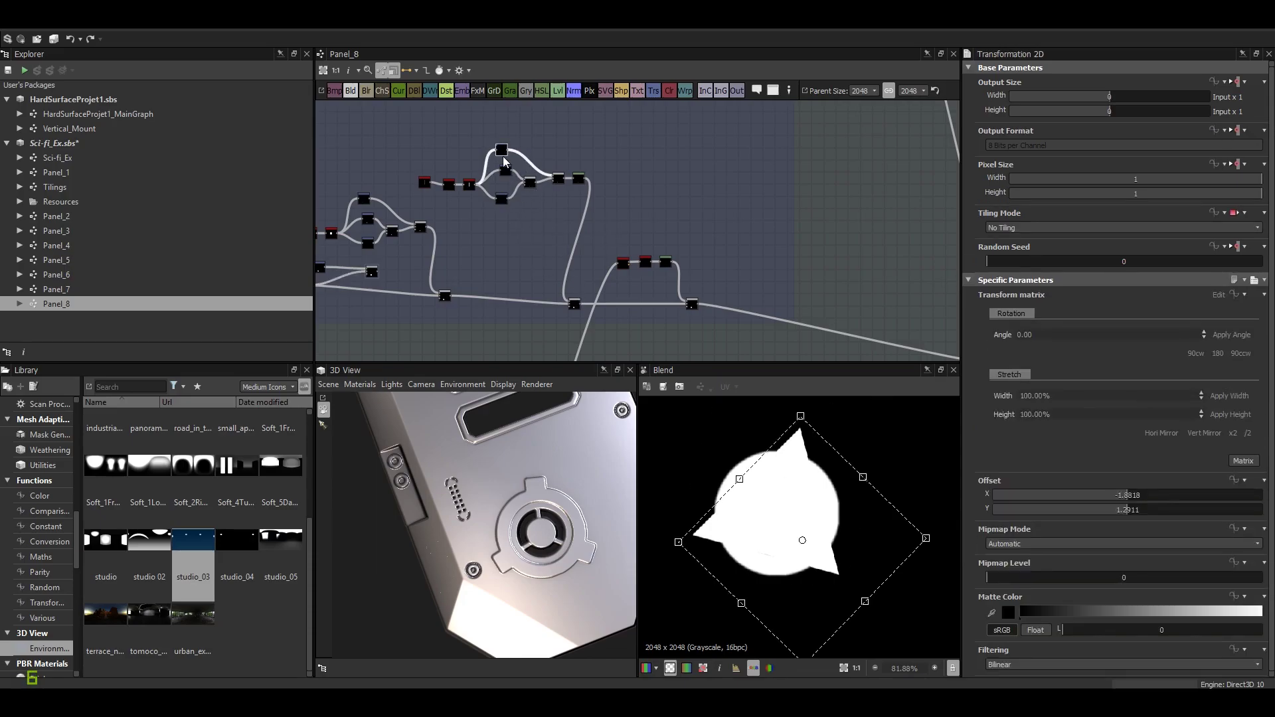
click(505, 170)
Preview the Blend that completes the three fan spokes and the Levels that lowers their height.
click(531, 182)
click(557, 179)
double_click(578, 179)
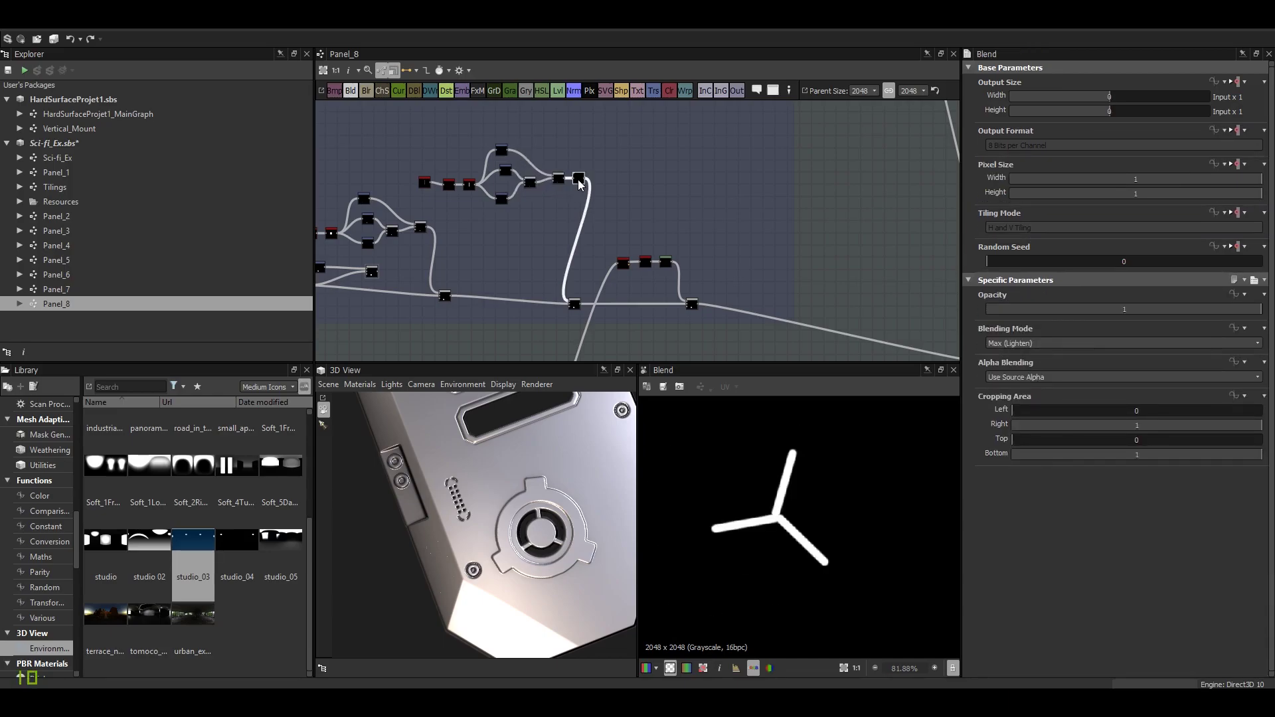
Preview the final fan Blend that combines the tabbed ring, the spokes and the centre disc.
scroll(611, 236, down, 4)
middle_drag(611, 236, 583, 211)
scroll(630, 243, up, 5)
double_click(614, 227)
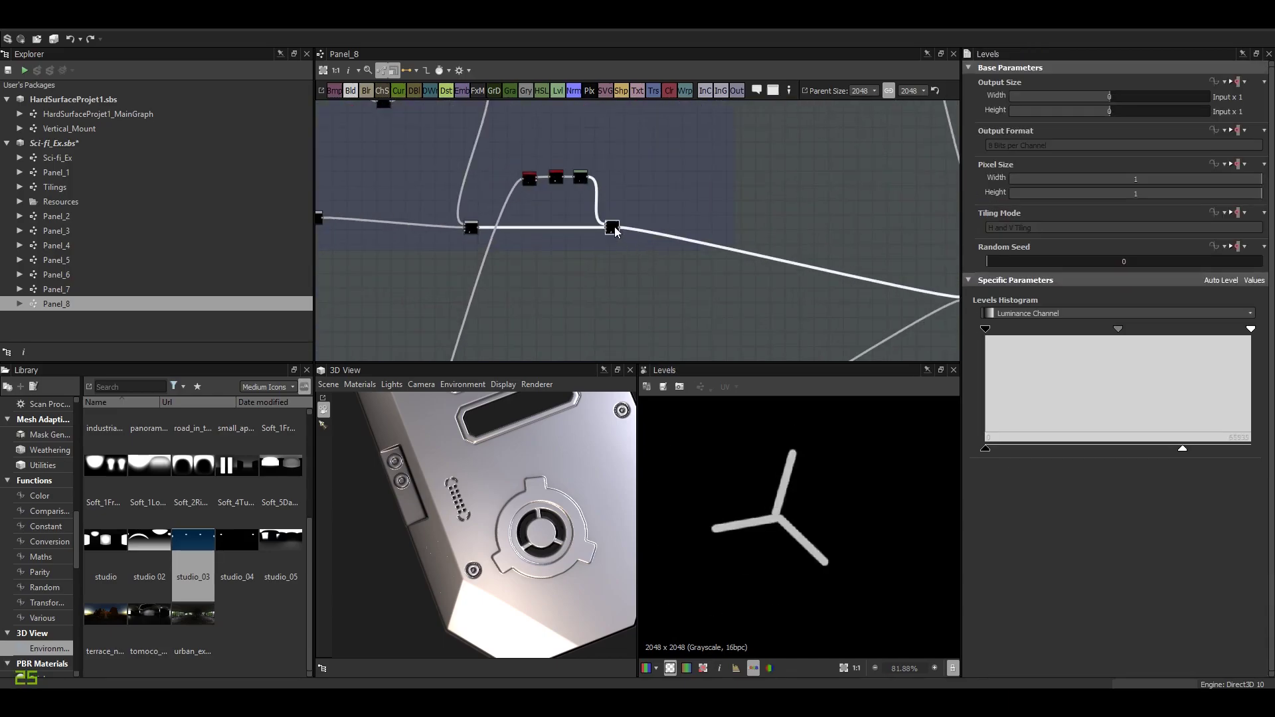
scroll(784, 505, down, 4)
scroll(795, 532, down, 1)
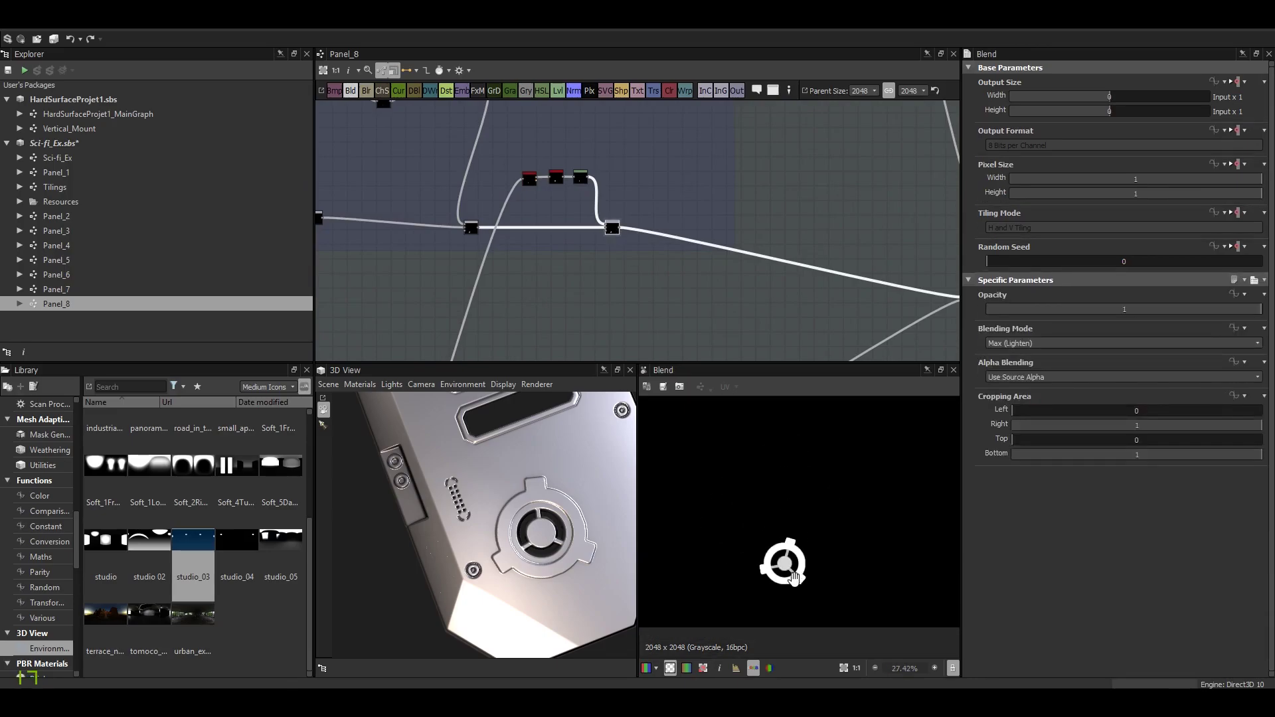
Inspect the Bevel that shrinks the circle into the fan's centre disc and the Levels that sets its grey height.
double_click(529, 179)
scroll(540, 179, up, 2)
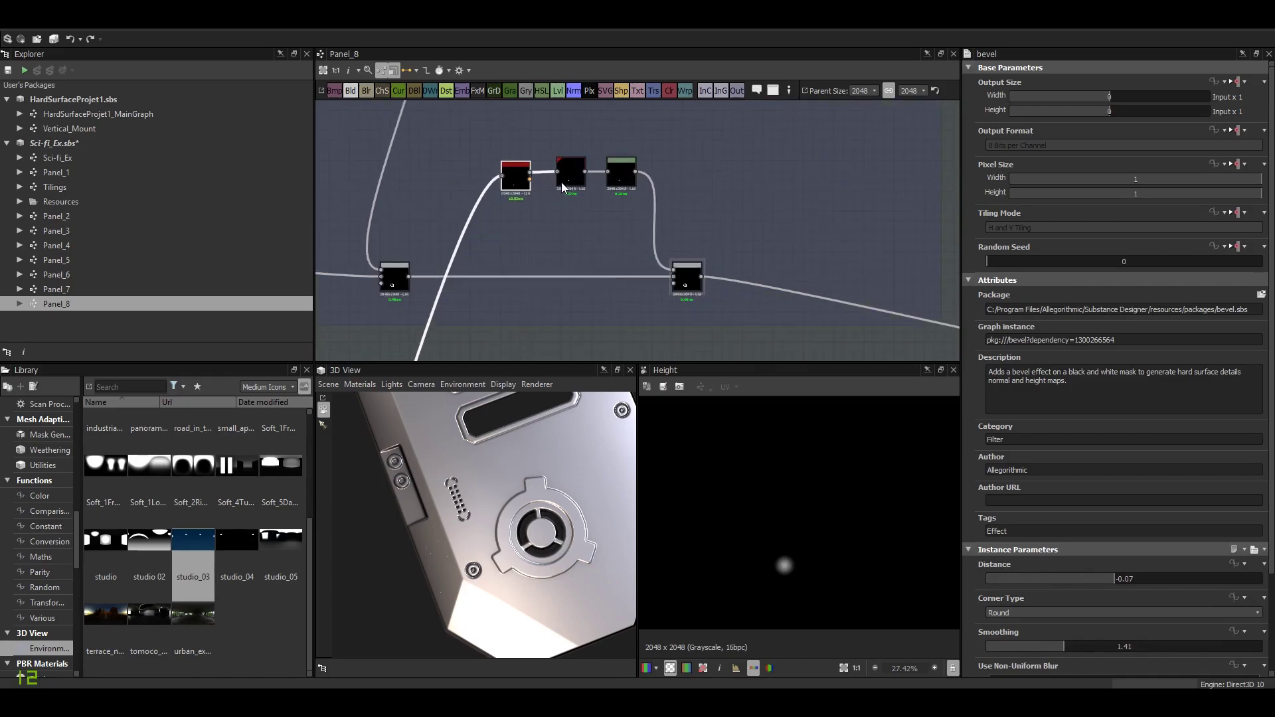
double_click(620, 178)
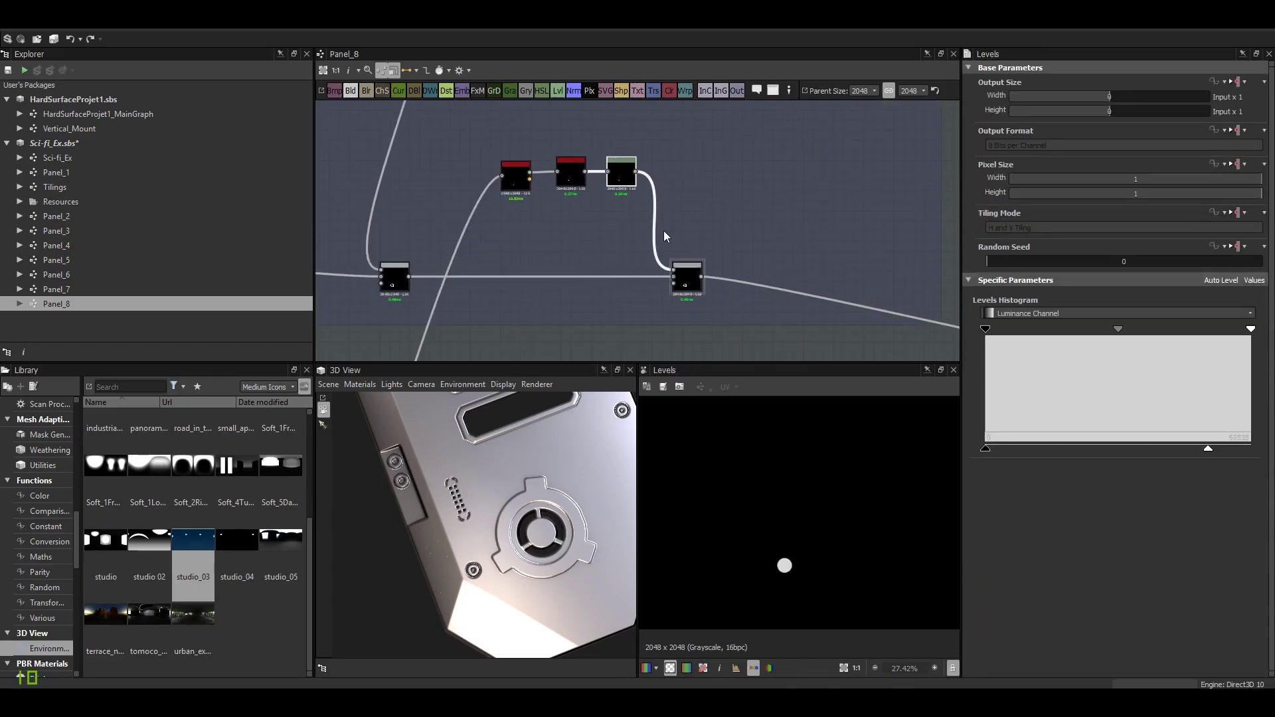
Preview the finished fan Blend up close and compare it with the whole Panel_8 model in 3D.
double_click(686, 284)
scroll(782, 584, up, 4)
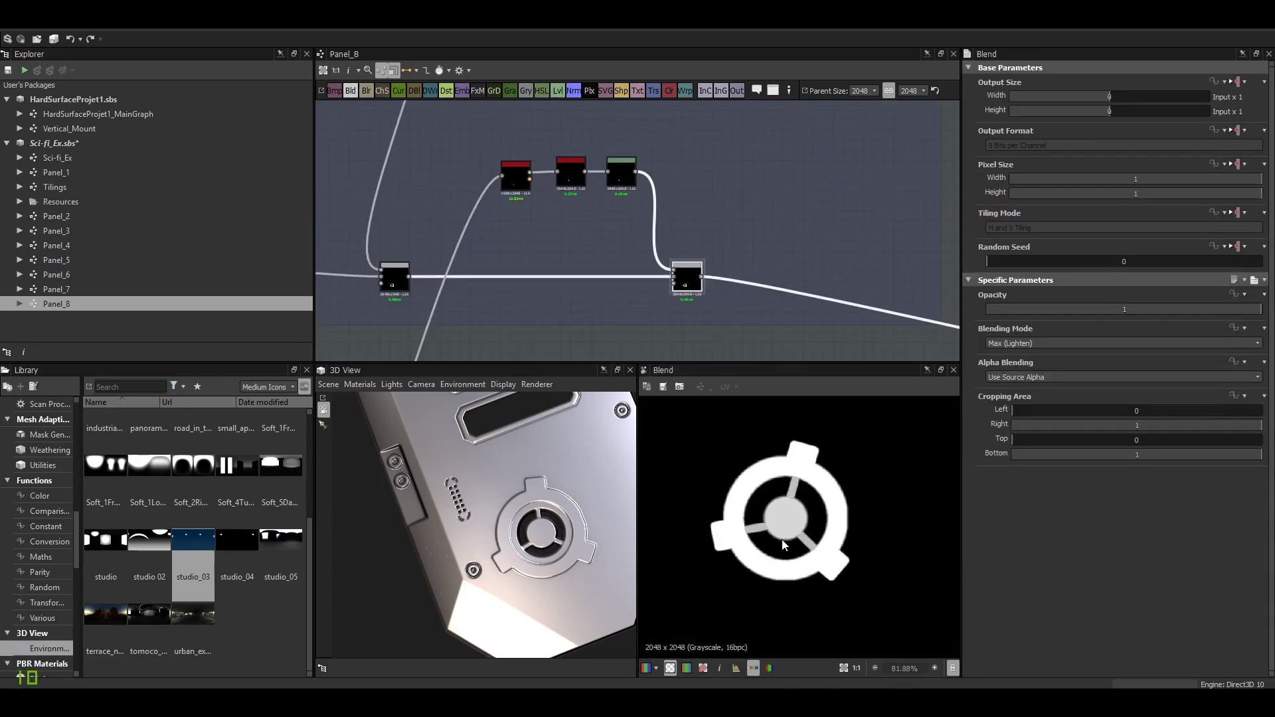
scroll(782, 539, down, 3)
scroll(514, 568, down, 4)
drag(536, 536, 502, 538)
scroll(703, 253, down, 3)
scroll(703, 253, down, 6)
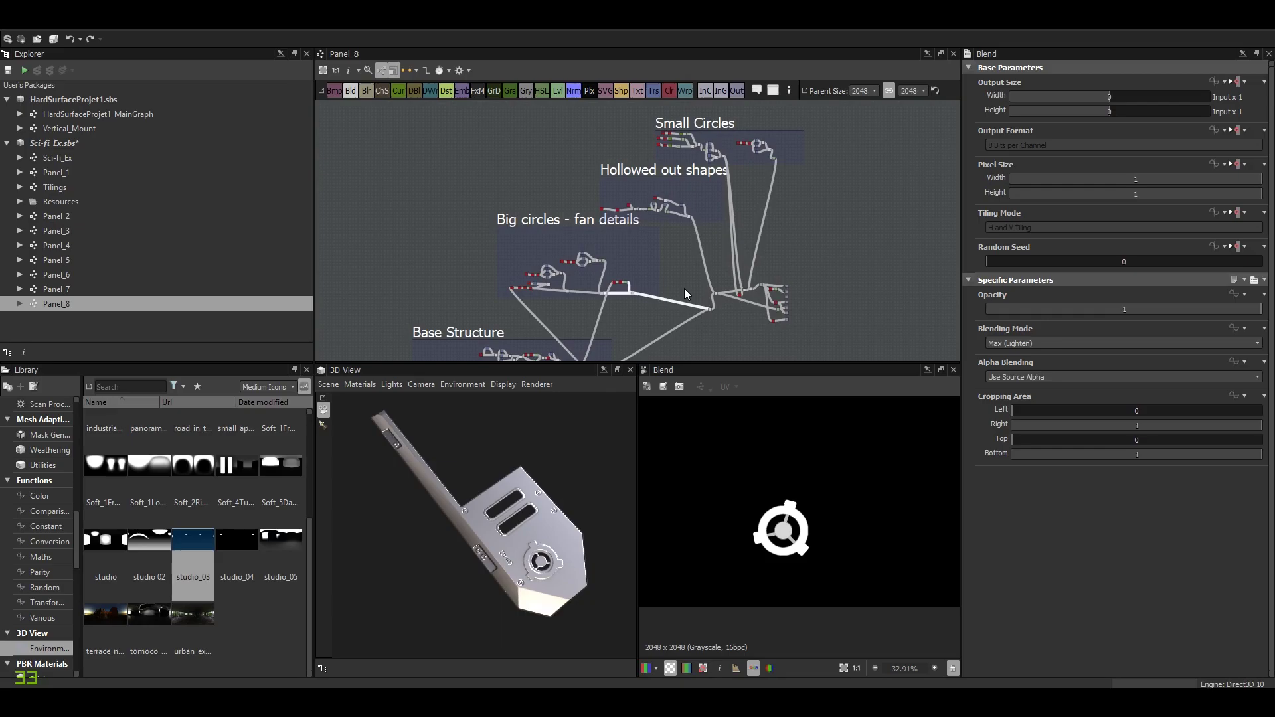
Preview the Normal node that feeds Panel_8's normal output and examine the slot and fan details in it.
middle_drag(685, 254, 737, 180)
scroll(822, 212, up, 5)
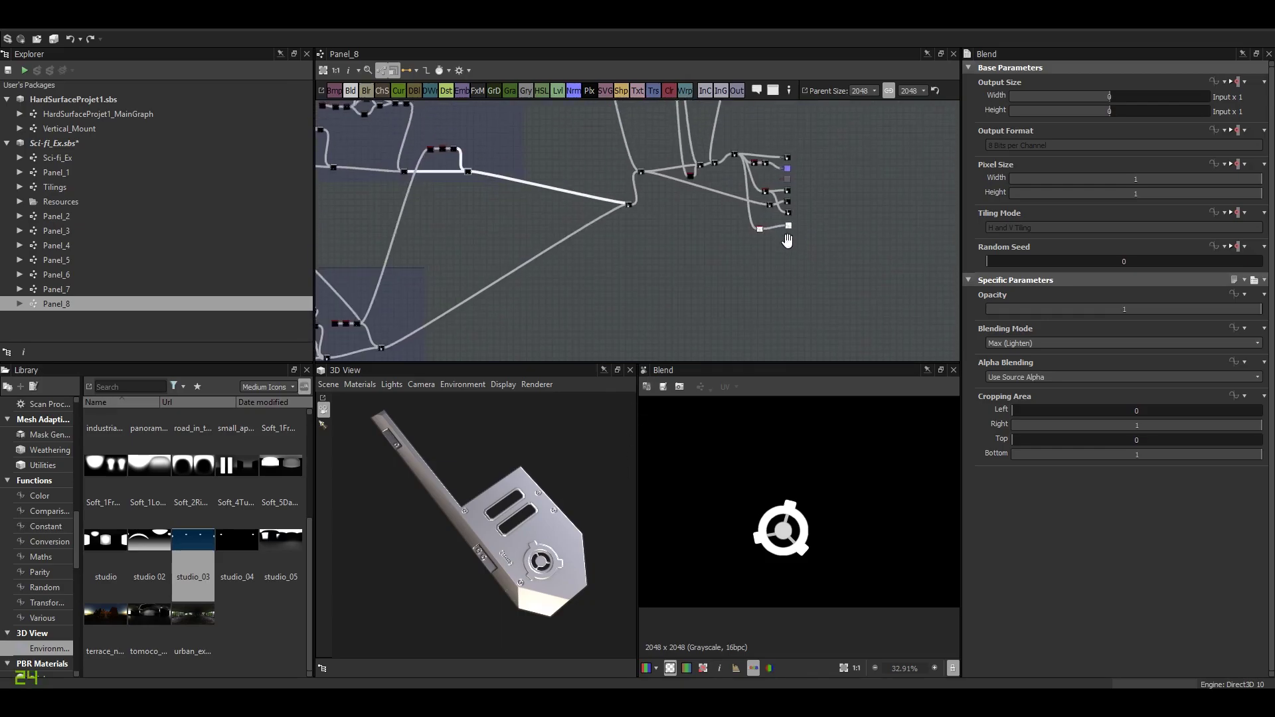
scroll(788, 255, up, 3)
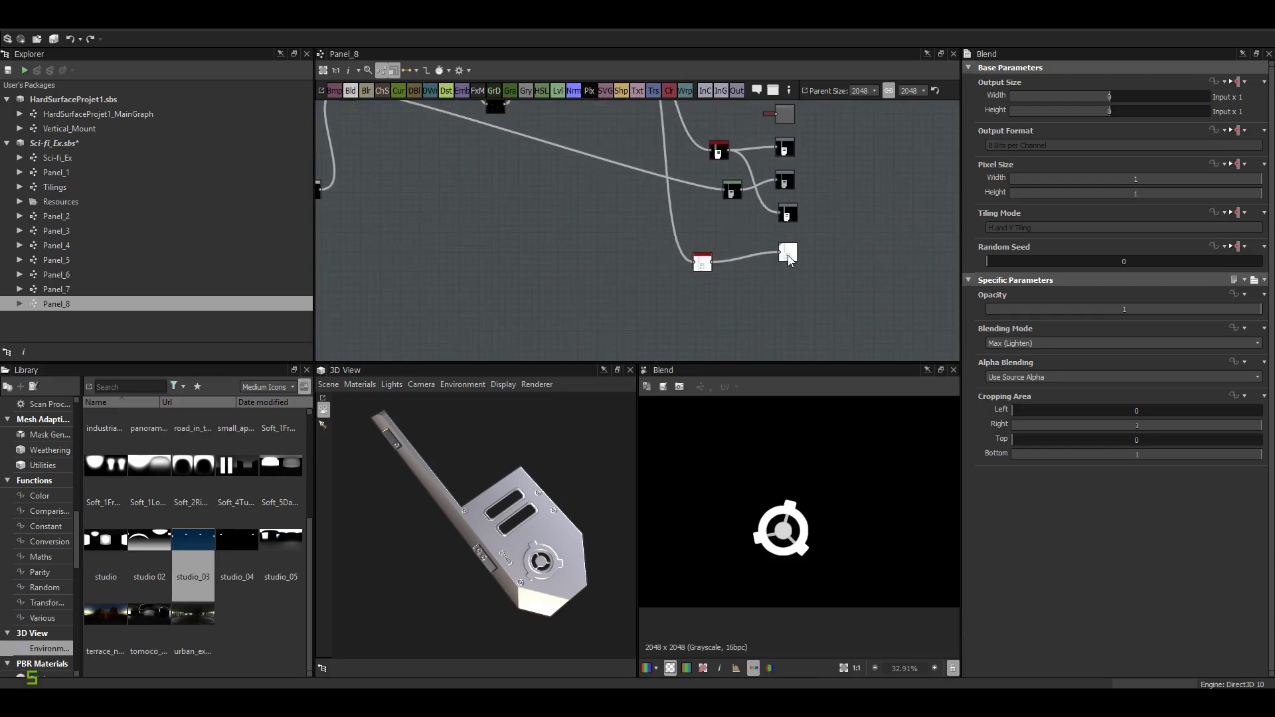
scroll(743, 199, up, 4)
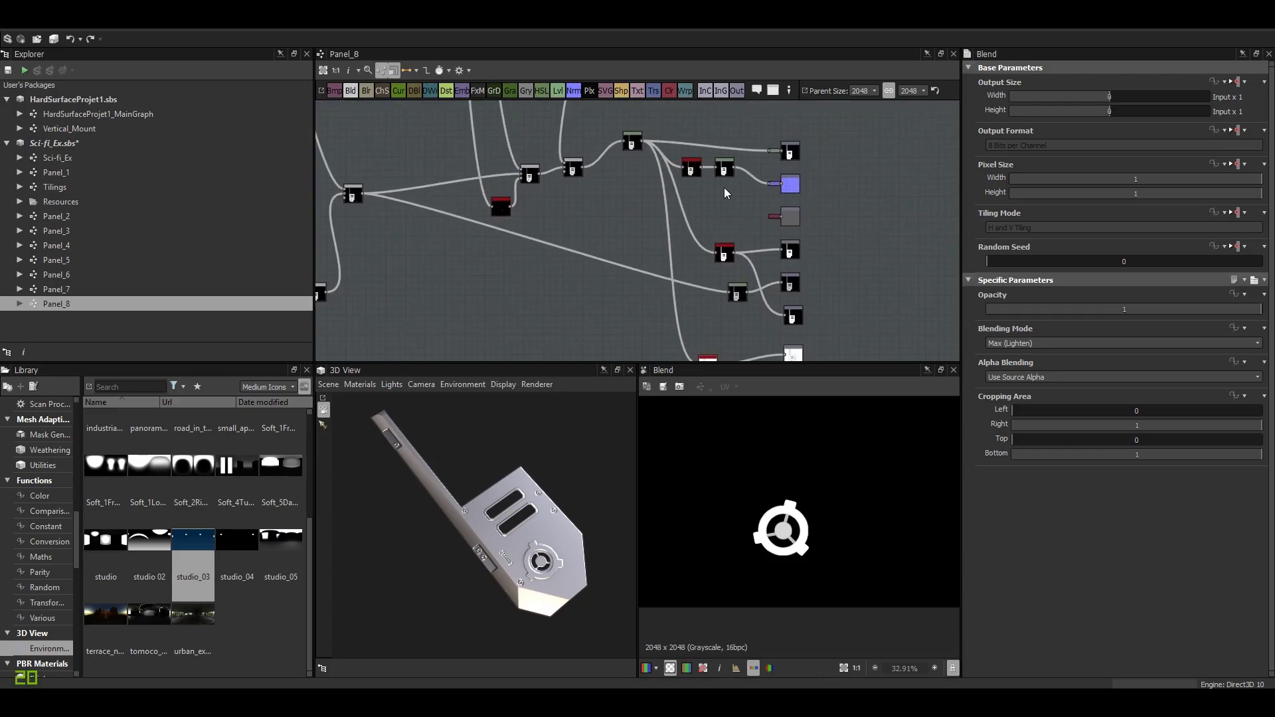
double_click(801, 183)
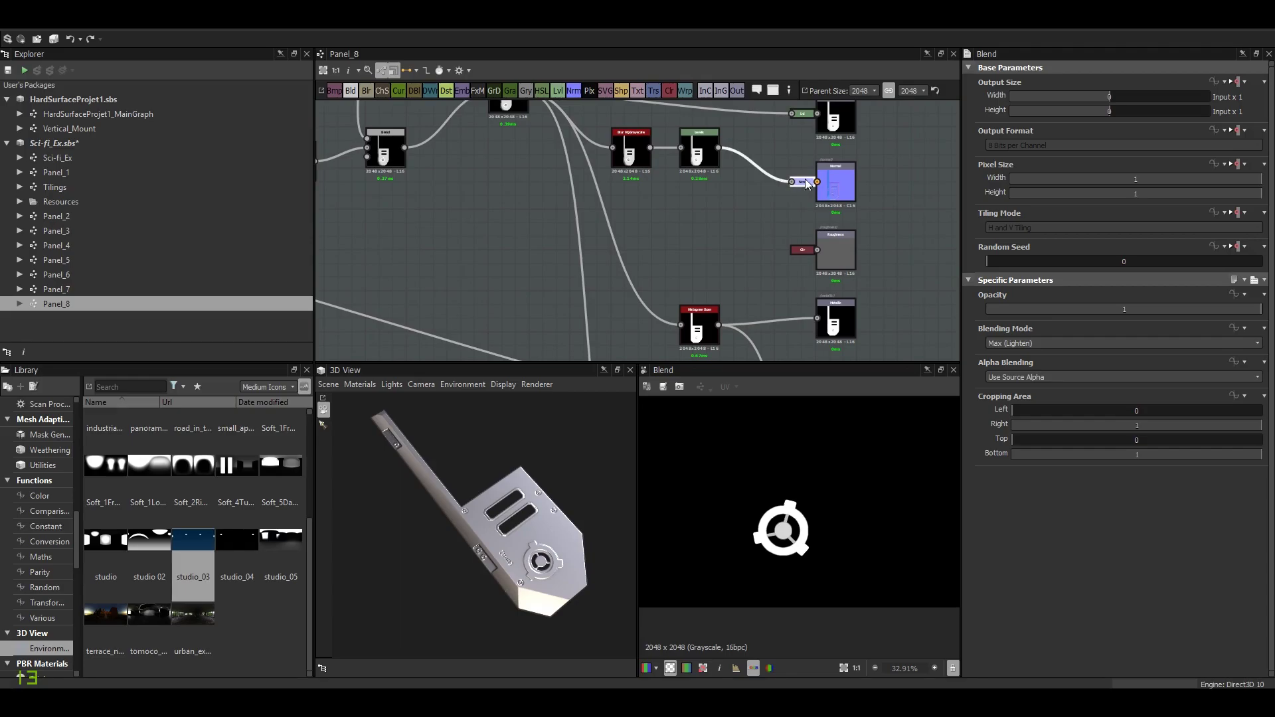
scroll(798, 473, up, 2)
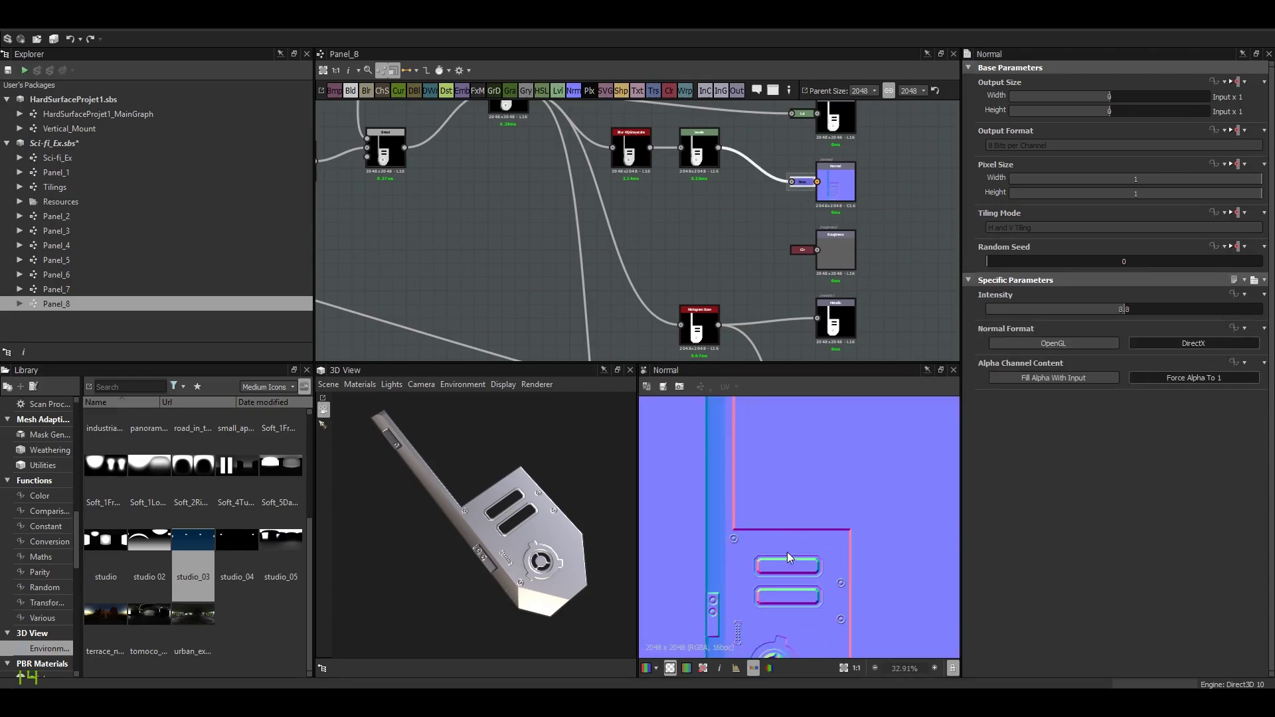
Preview Panel_8's Roughness and Metallic outputs.
double_click(834, 266)
middle_drag(834, 266, 803, 106)
double_click(817, 174)
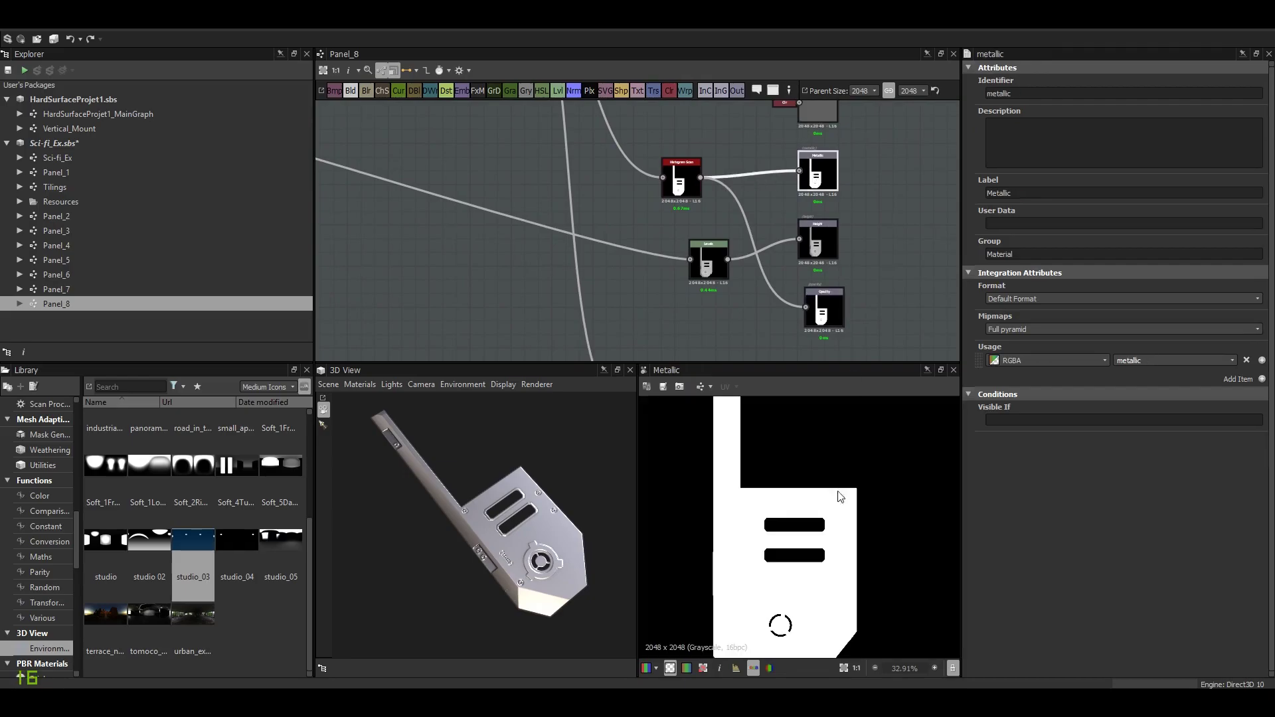
Preview Panel_8's Opacity output with its cut-out slots and the AO output fed by the ambient occlusion node.
middle_drag(781, 279, 765, 233)
scroll(807, 262, up, 3)
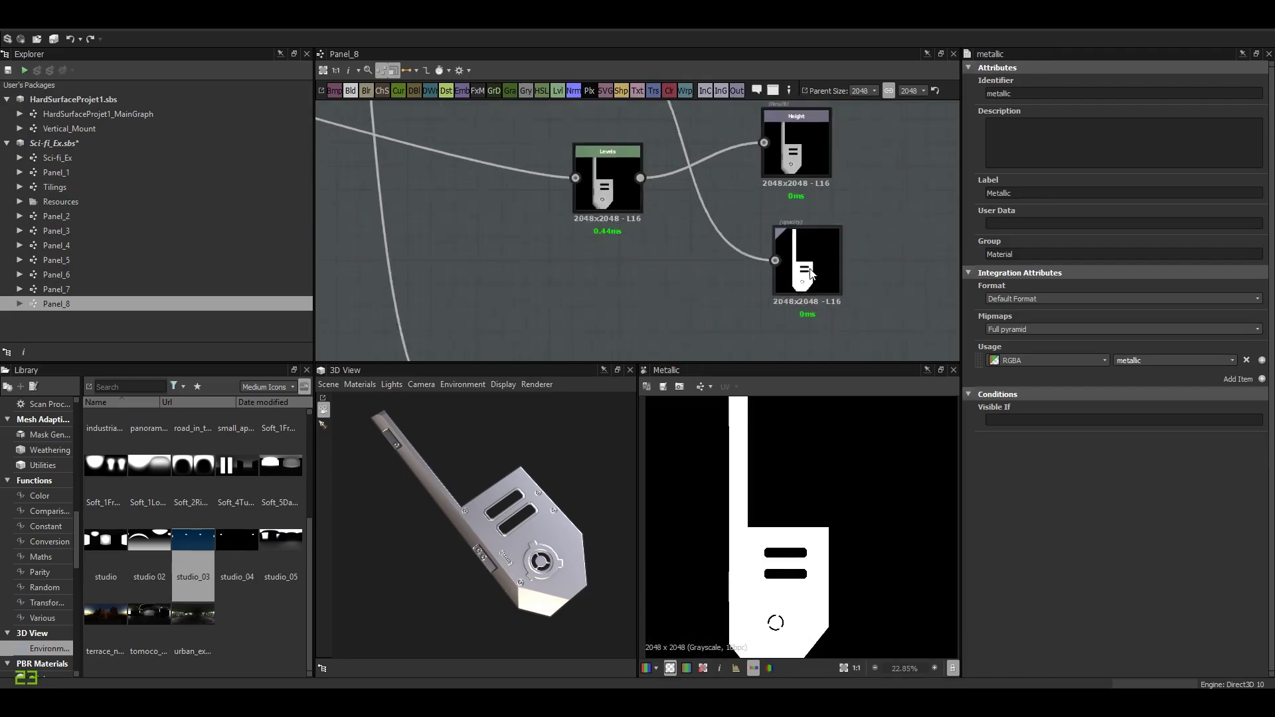
double_click(807, 266)
scroll(793, 562, up, 2)
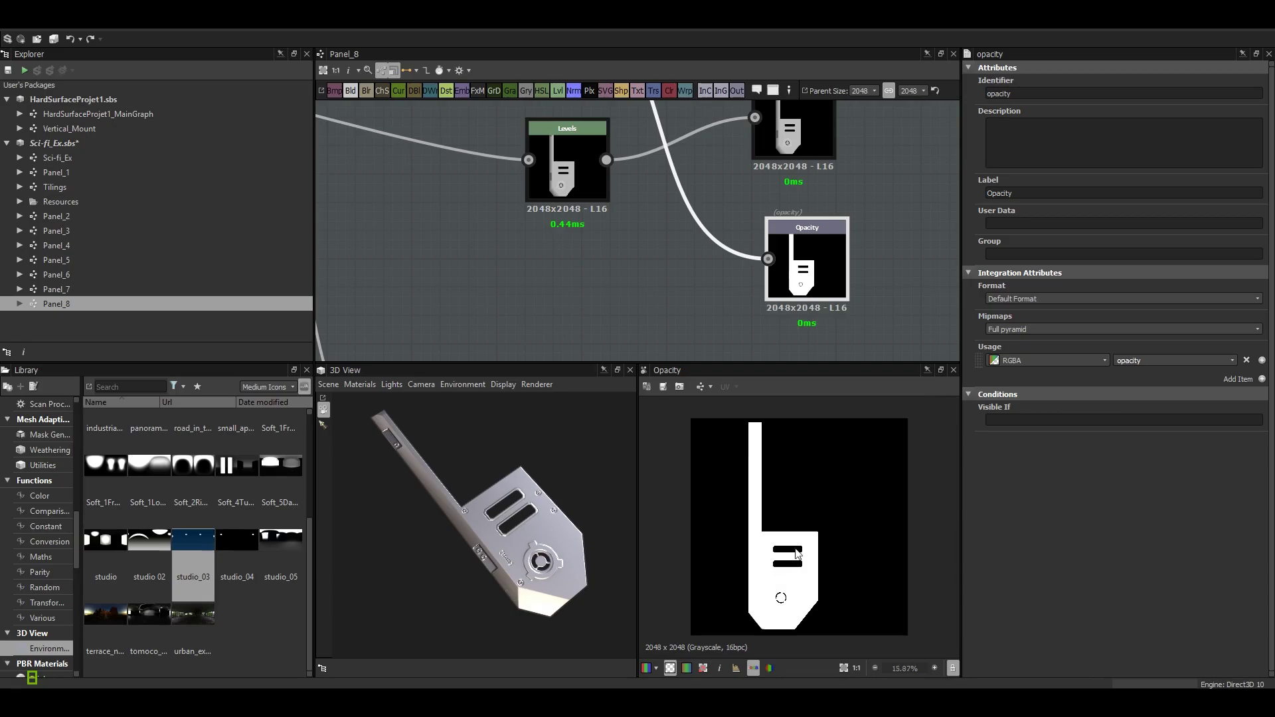
scroll(768, 193, down, 3)
double_click(802, 282)
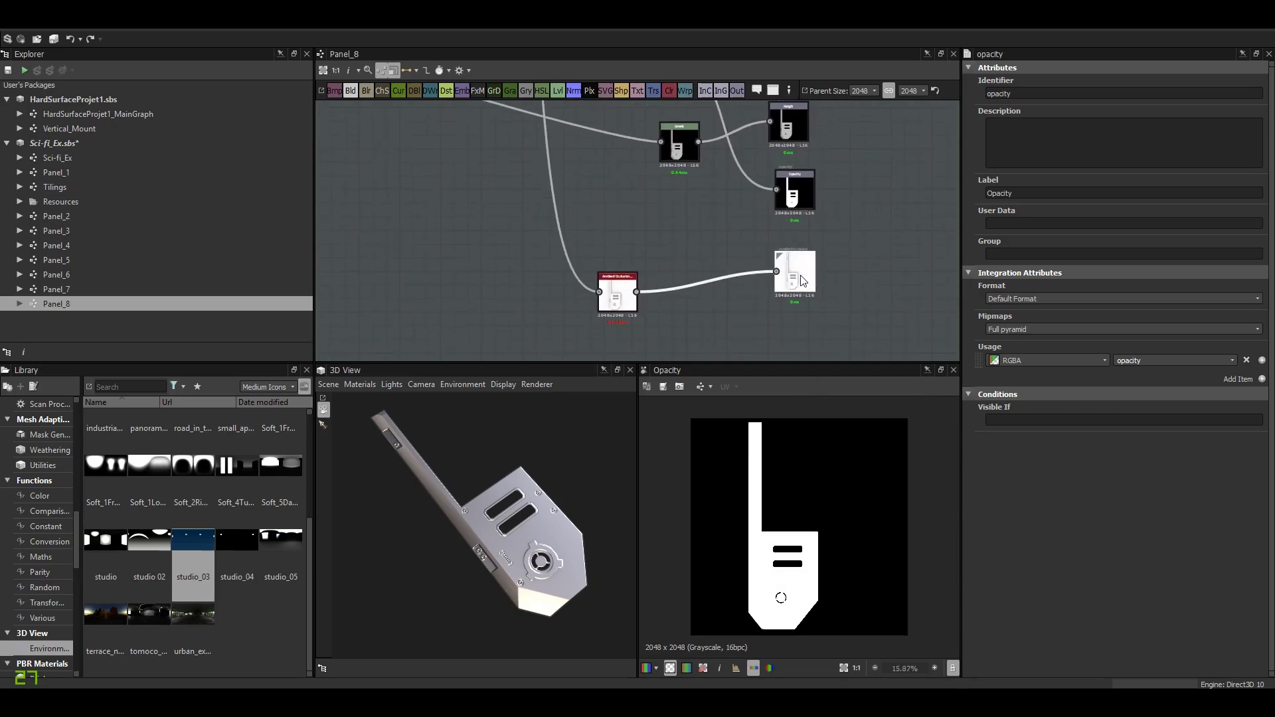
scroll(785, 580, up, 5)
scroll(785, 580, down, 5)
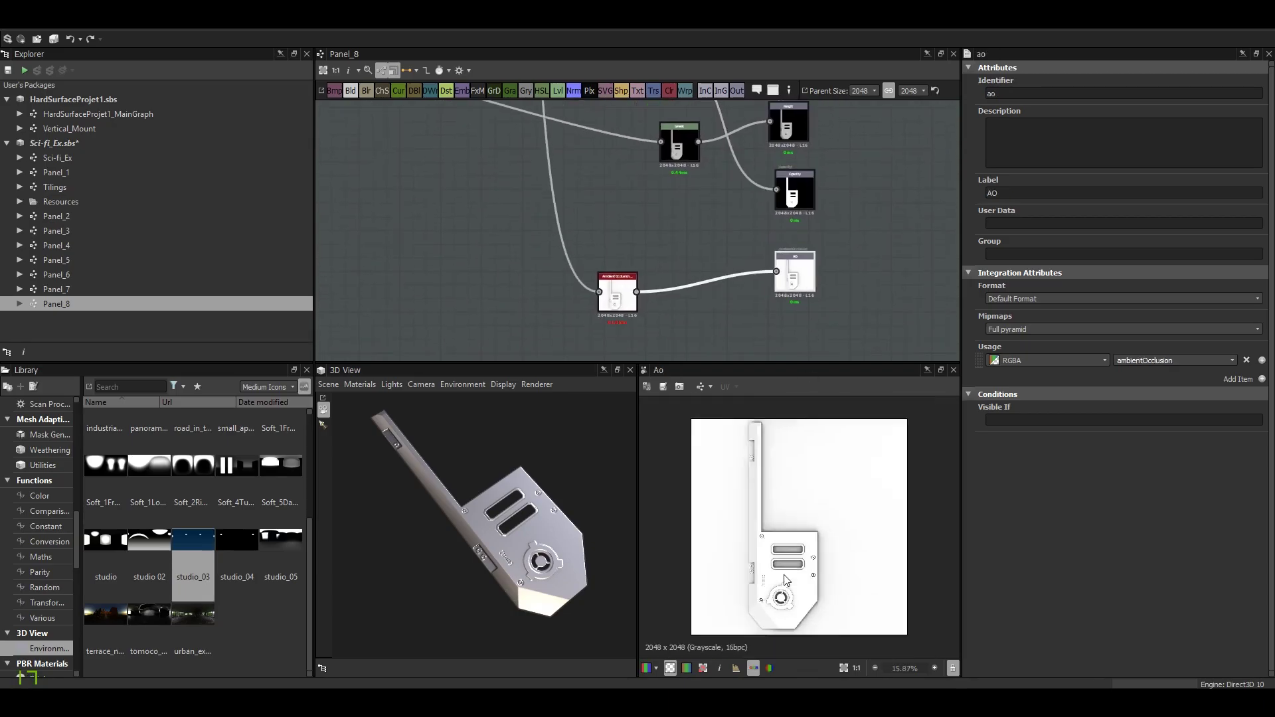
Bring Panel_8's framed node groups back into view and save the Sci-fi_Ex.sbs package.
scroll(745, 263, down, 3)
middle_drag(723, 276, 731, 256)
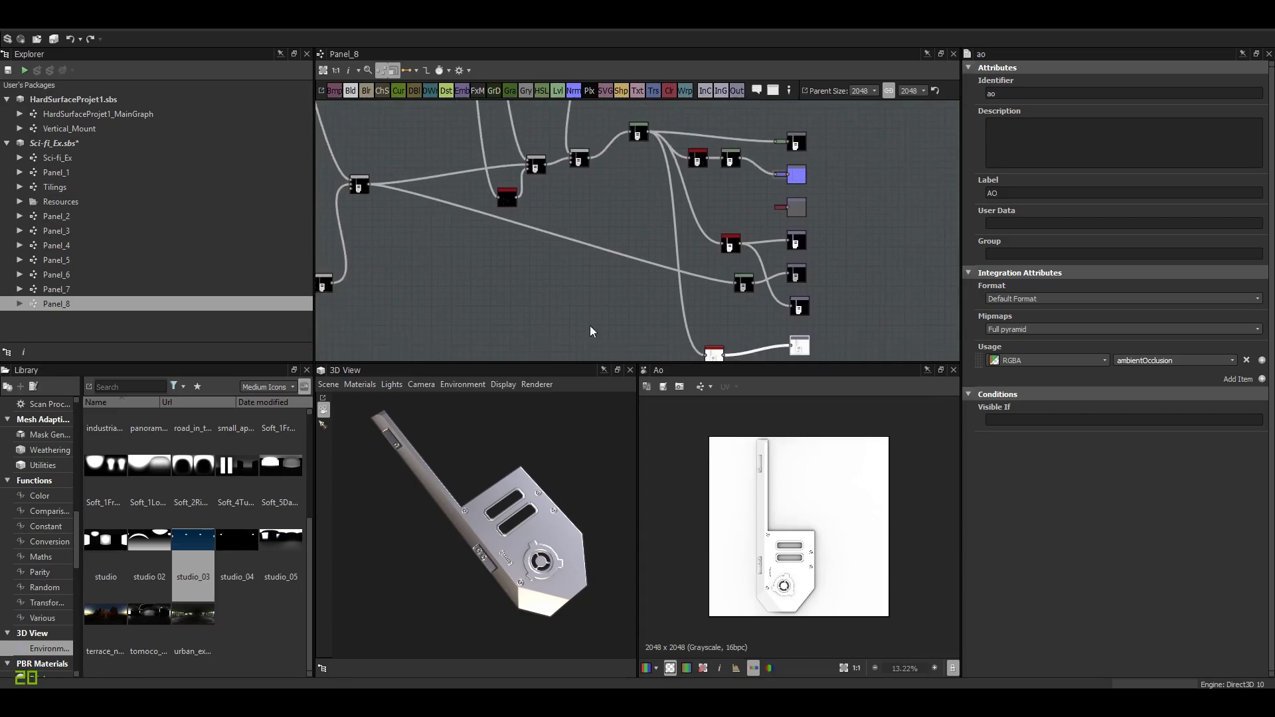
scroll(552, 279, down, 1)
scroll(548, 279, down, 3)
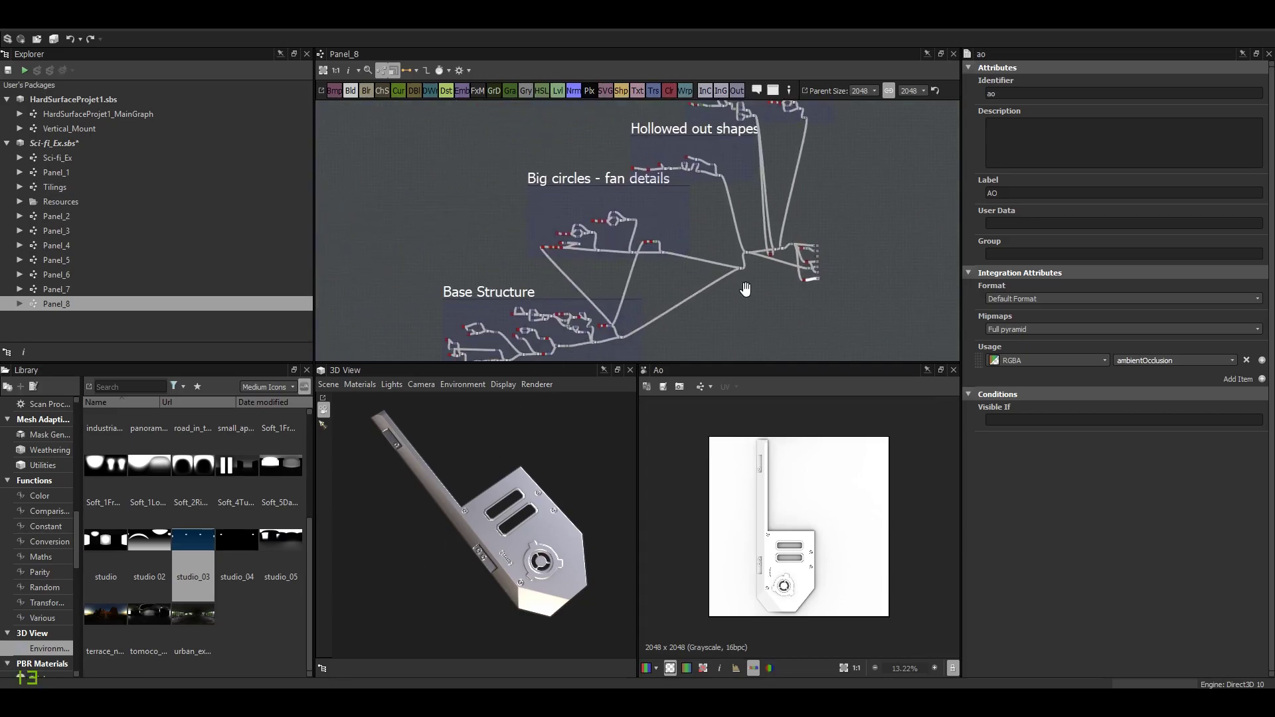
click(8, 70)
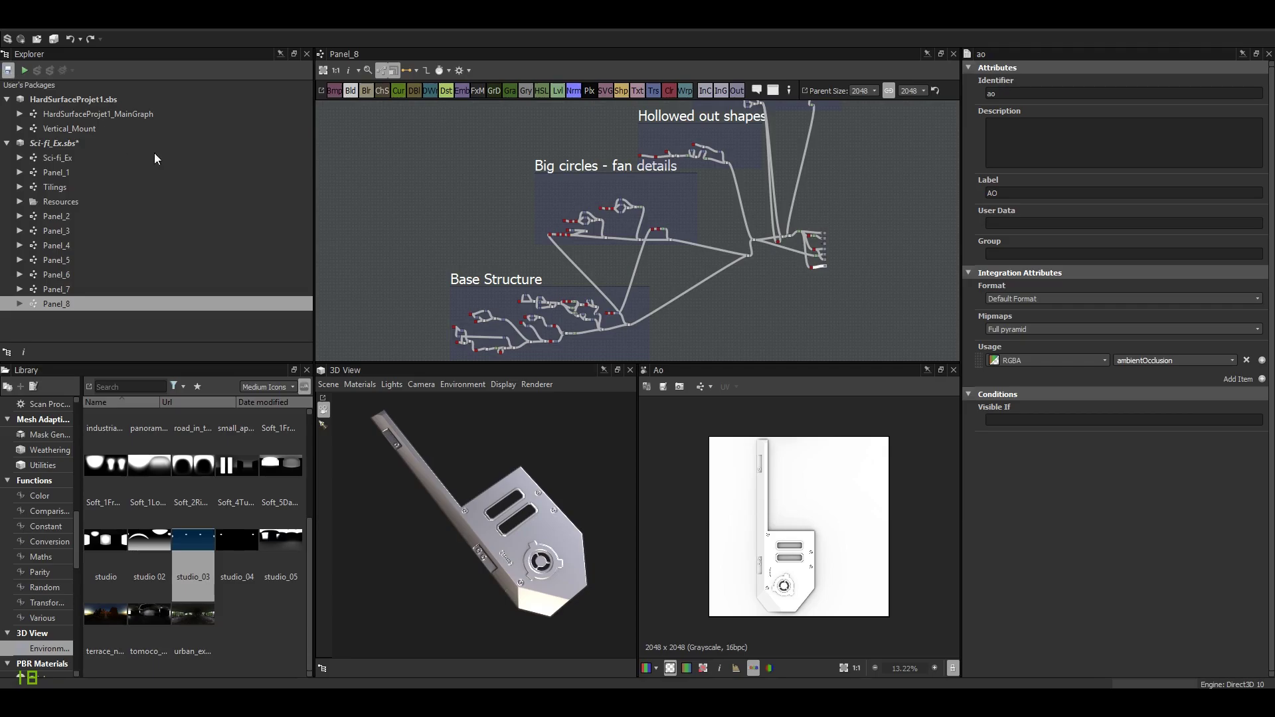